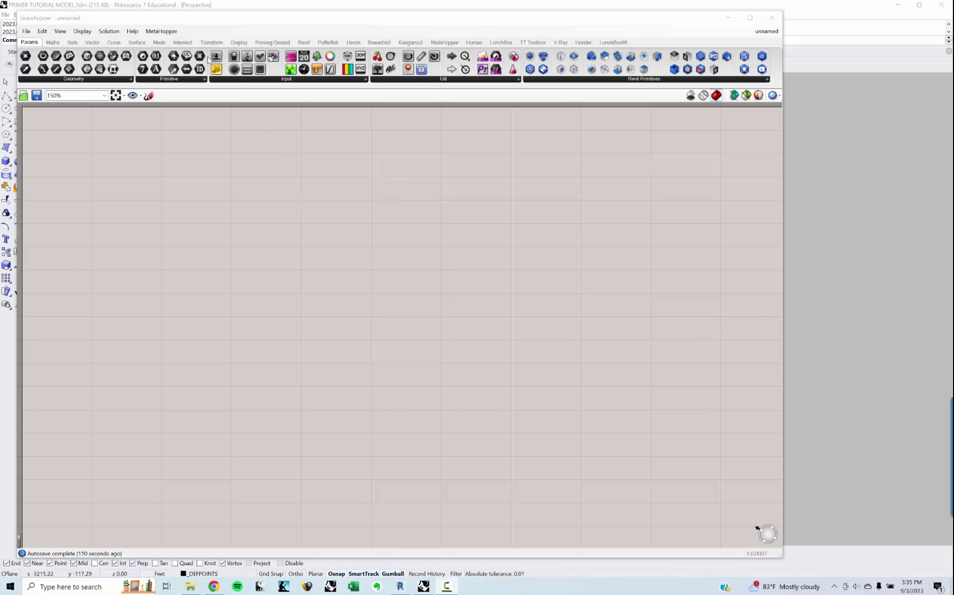
Step: Place an empty Geometry parameter on the Grasshopper canvas
left_click_drag(197, 23, 238, 33)
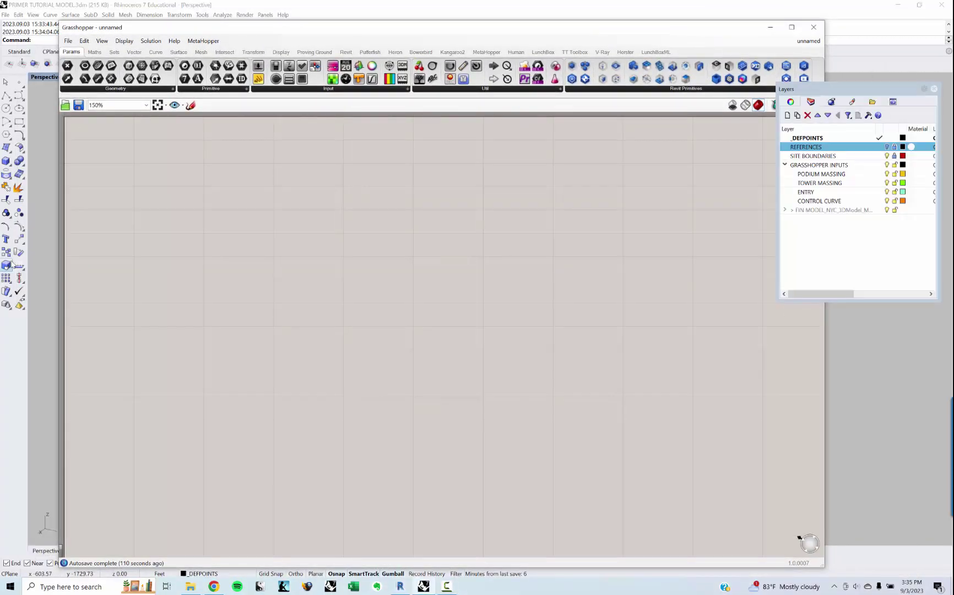
double_click(210, 248)
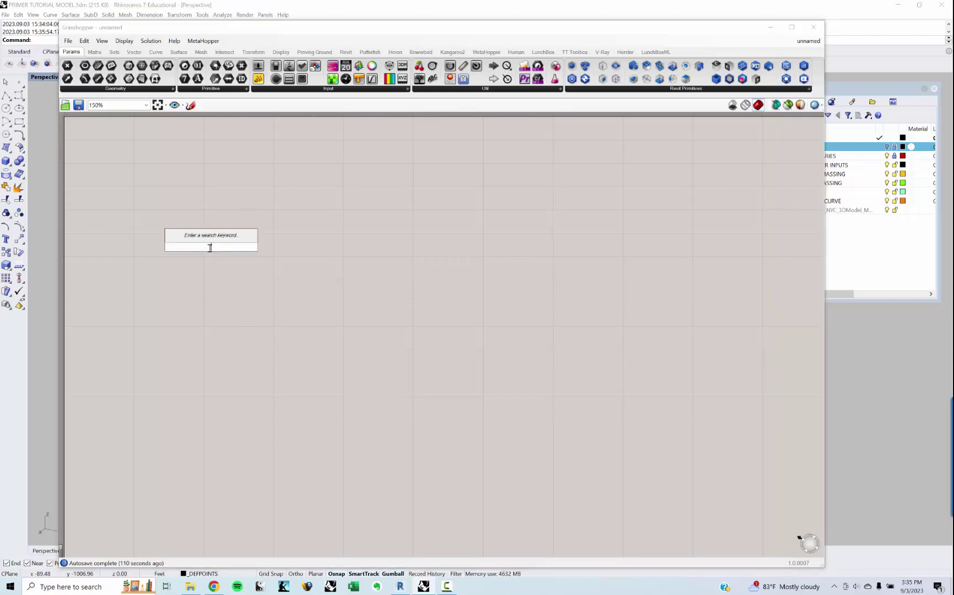
type("geo")
key("Return")
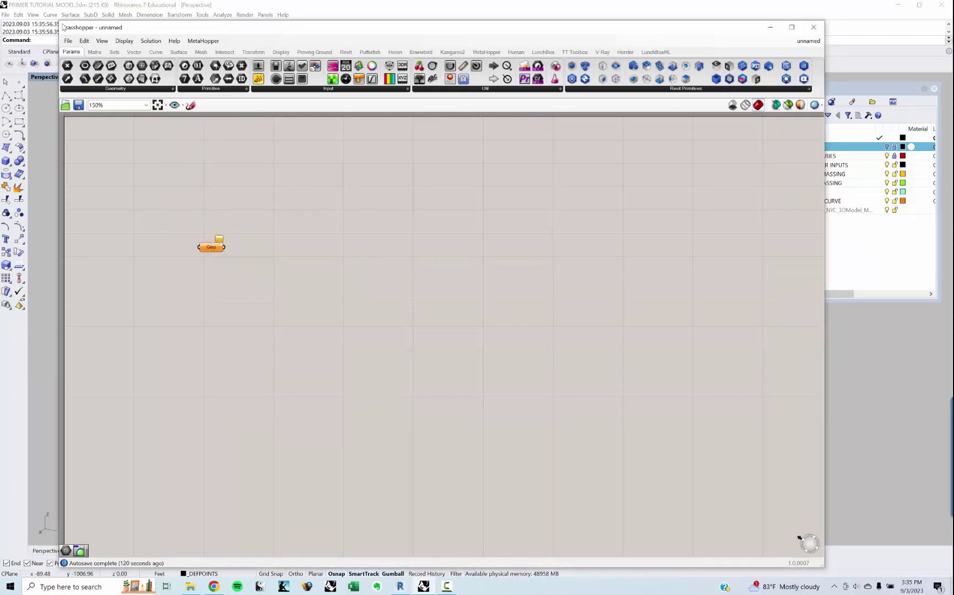
Step: Shrink and reposition the Grasshopper window so the massing model can be viewed beside it, with the tower framed in the perspective view
left_click_drag(57, 23, 70, 118)
left_click_drag(172, 128, 356, 85)
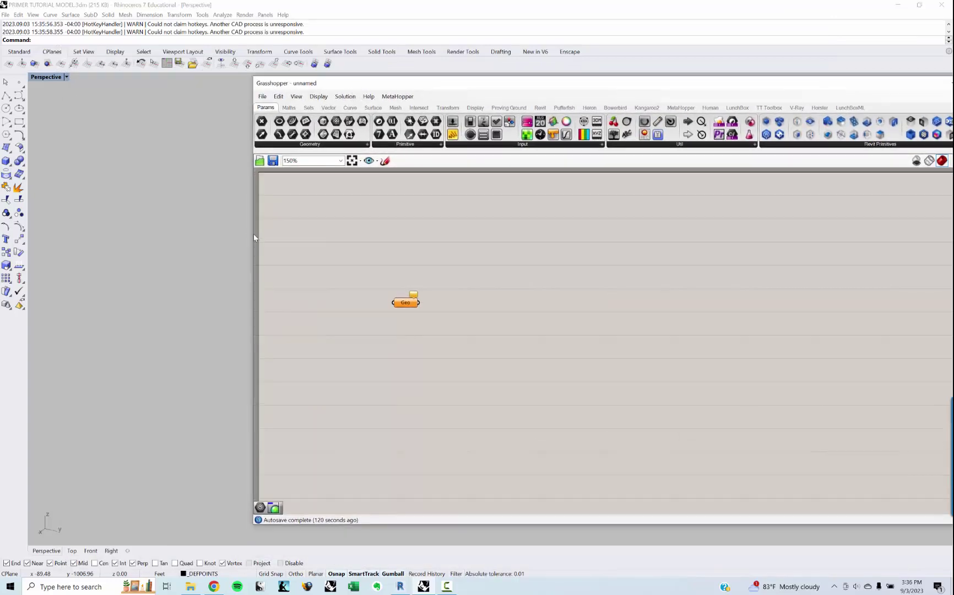
left_click_drag(253, 233, 510, 235)
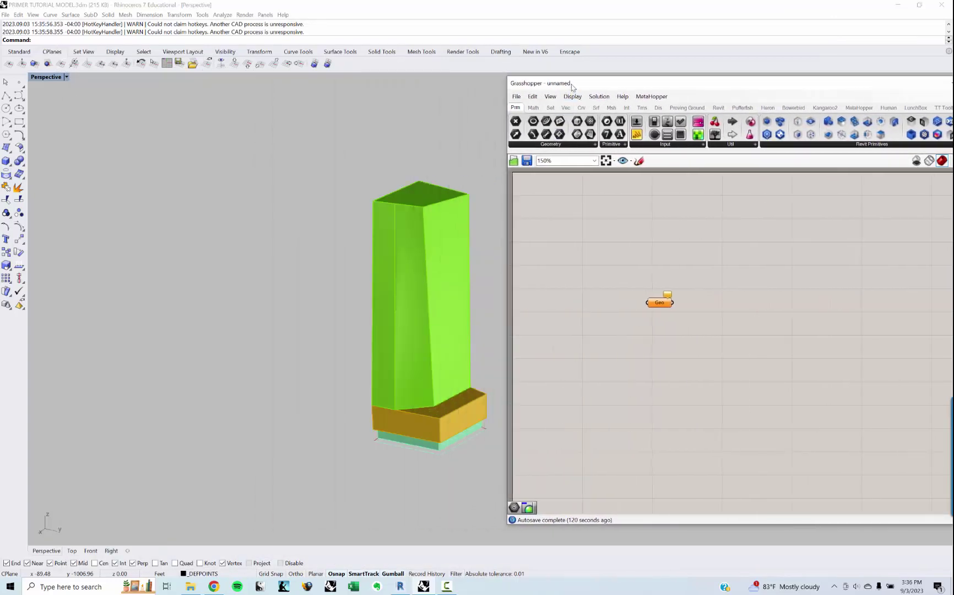
left_click_drag(572, 87, 438, 84)
right_click_drag(397, 259, 231, 308, "shift")
scroll(202, 263, "up", 5)
scroll(221, 290, "down", 3)
right_click_drag(454, 283, 473, 296)
Step: Save the Grasshopper definition as RIR TUTORIAL_2.gh in the REVIT PRIMER TUTORIAL folder
key("ctrl+s")
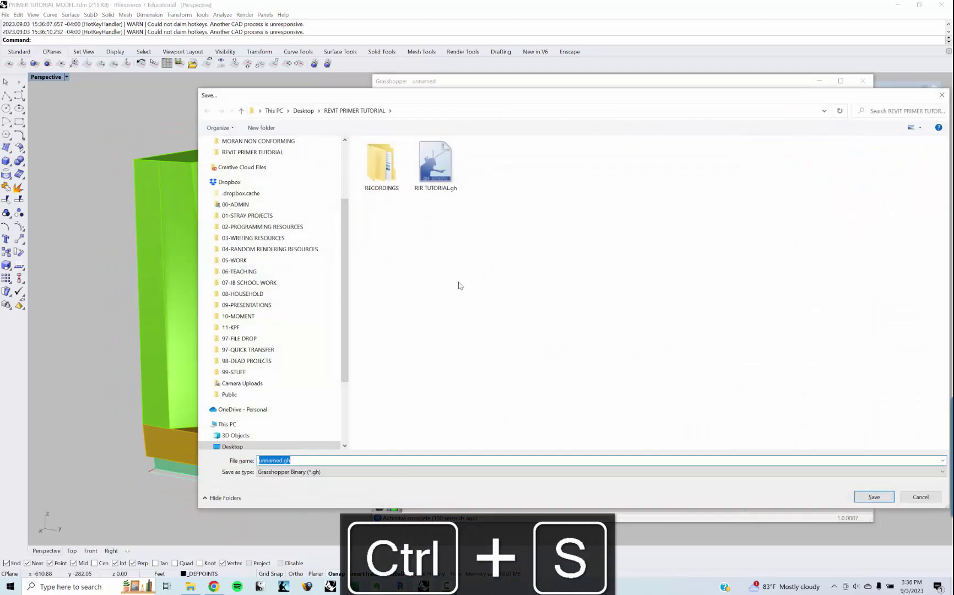
left_click(425, 161)
left_click(295, 462)
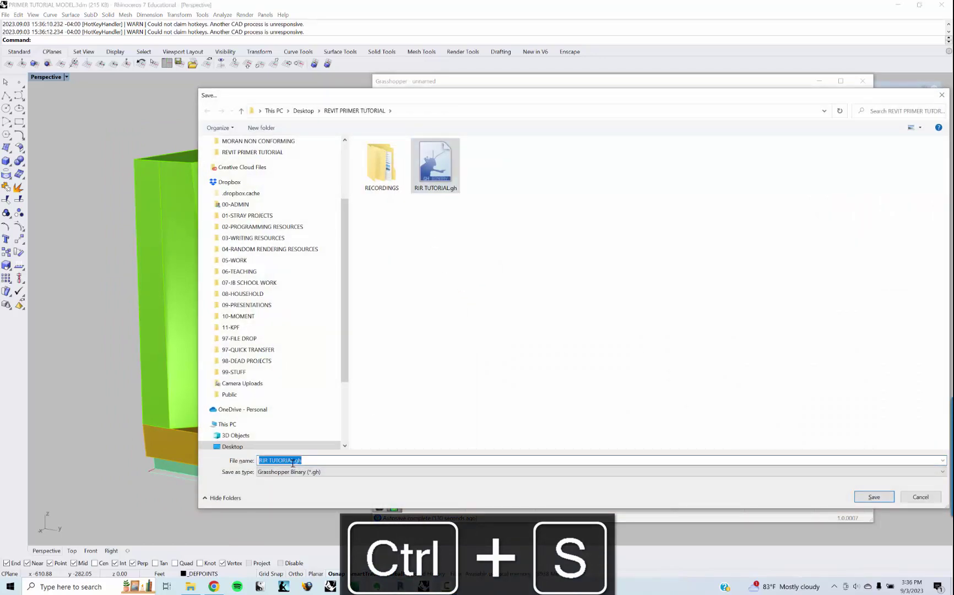
left_click(295, 462)
type("_2")
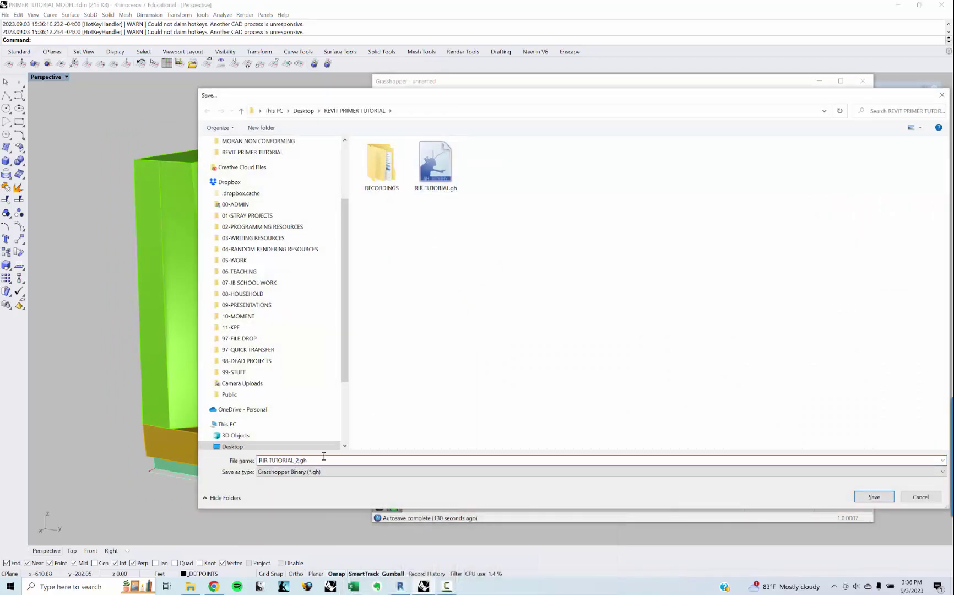
key("Return")
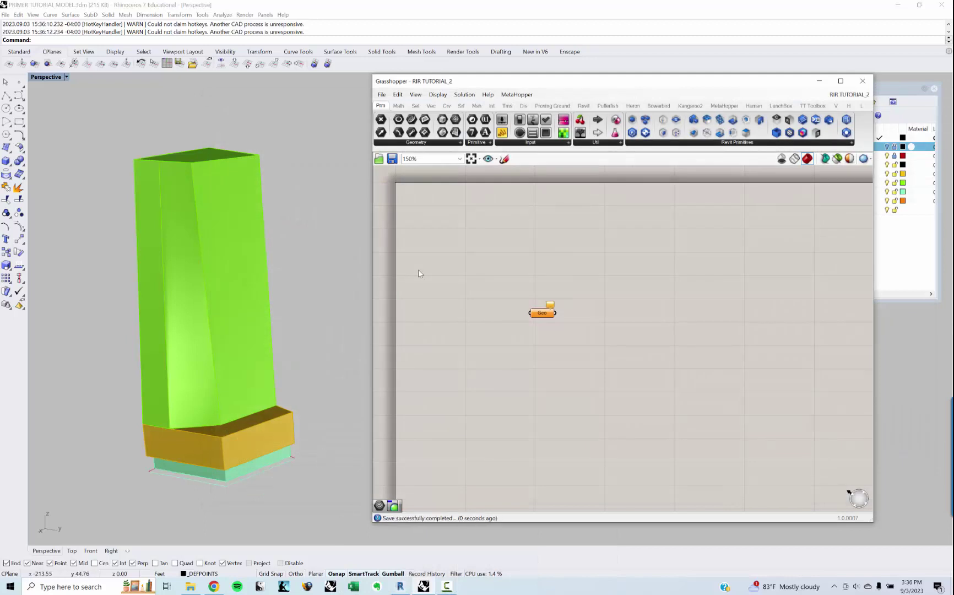
Step: Move the Geometry parameter close to the upper-left corner of the canvas area
right_click_drag(453, 291, 480, 315)
left_click(569, 339)
left_click_drag(569, 339, 467, 270)
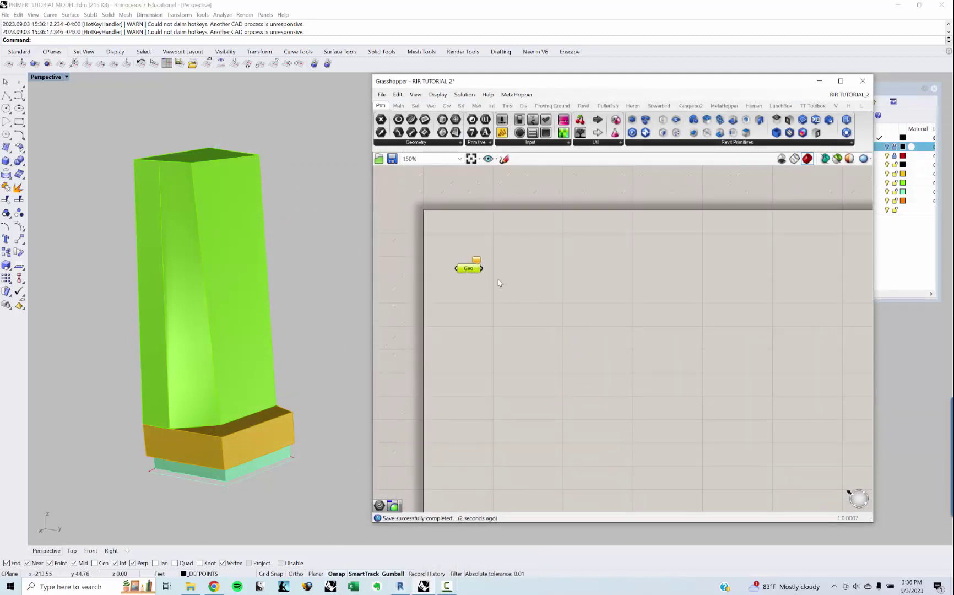
right_click_drag(553, 286, 544, 293)
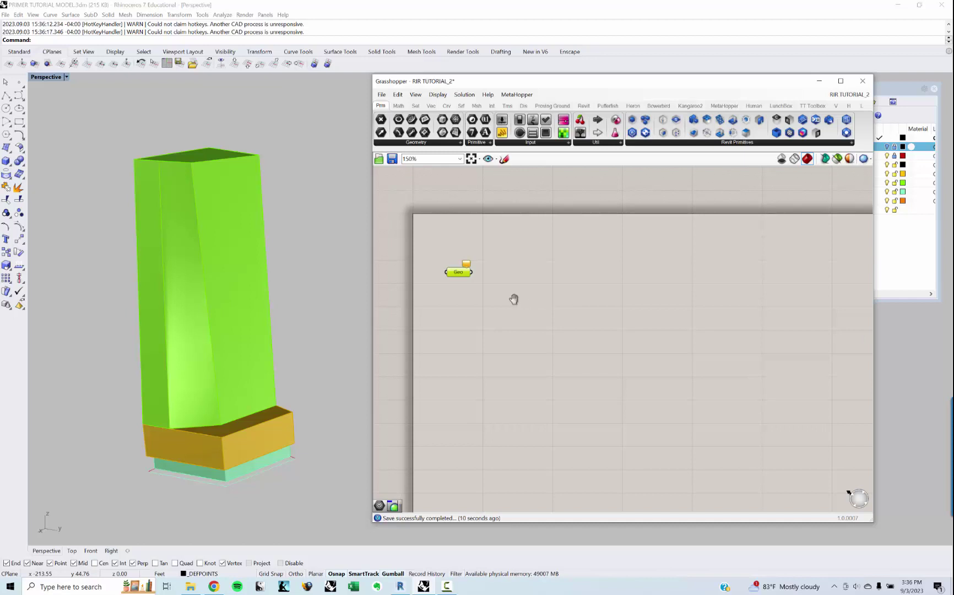
right_click_drag(512, 298, 511, 294)
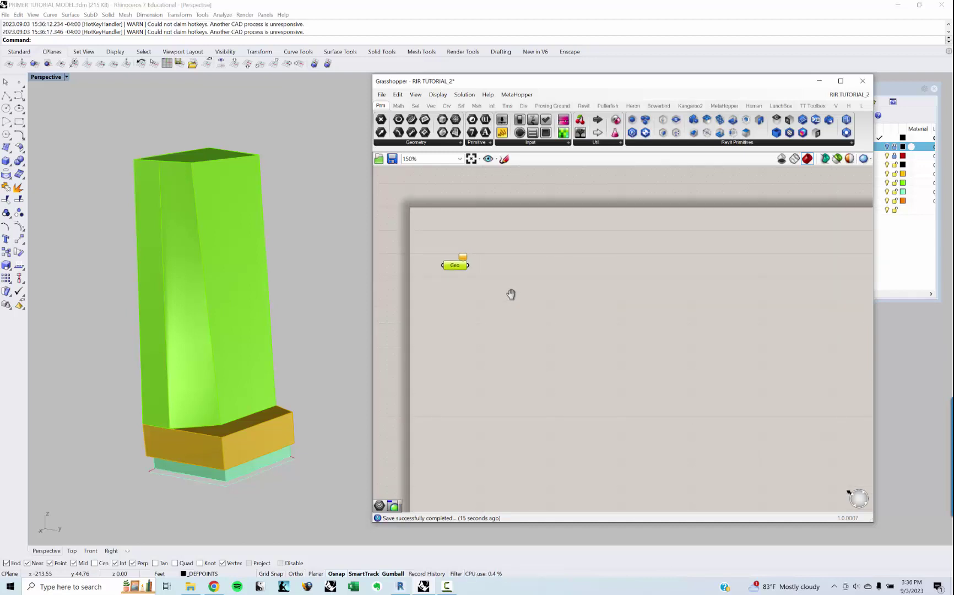
scroll(449, 271, "up", 1)
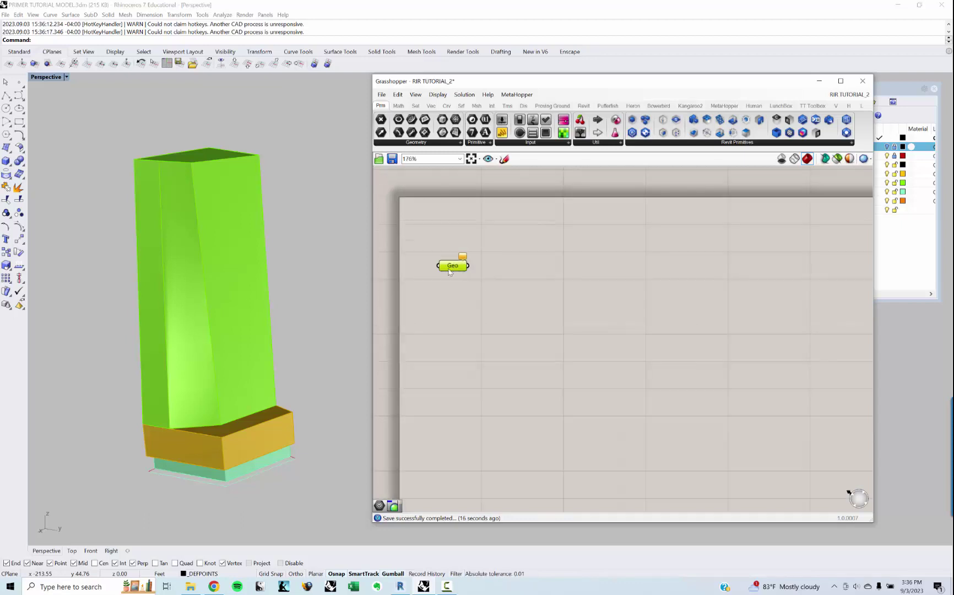
Step: Rename the Geometry parameter as Geo:ENTRY MASSING
right_click(450, 271)
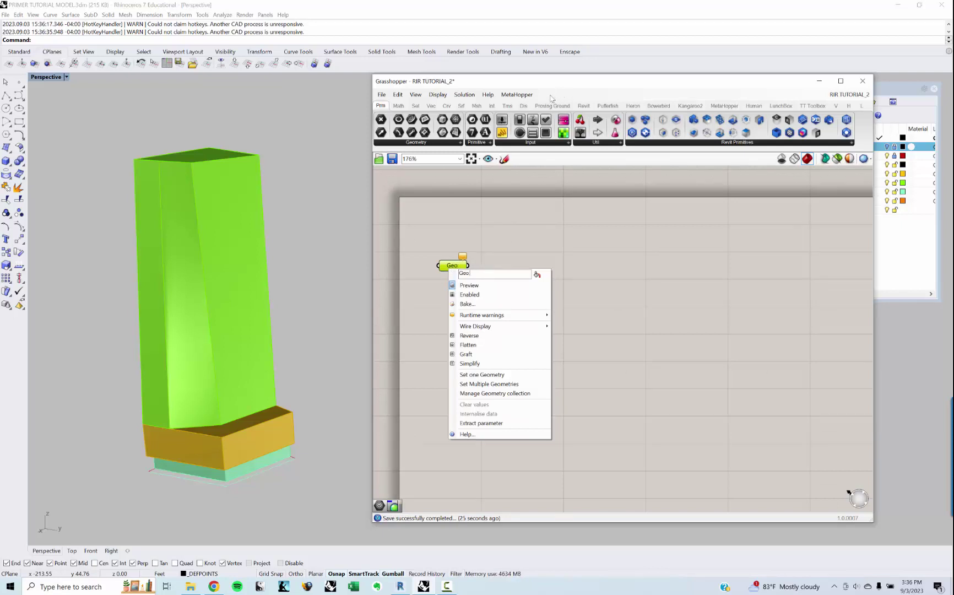
type("NTRY MASSING")
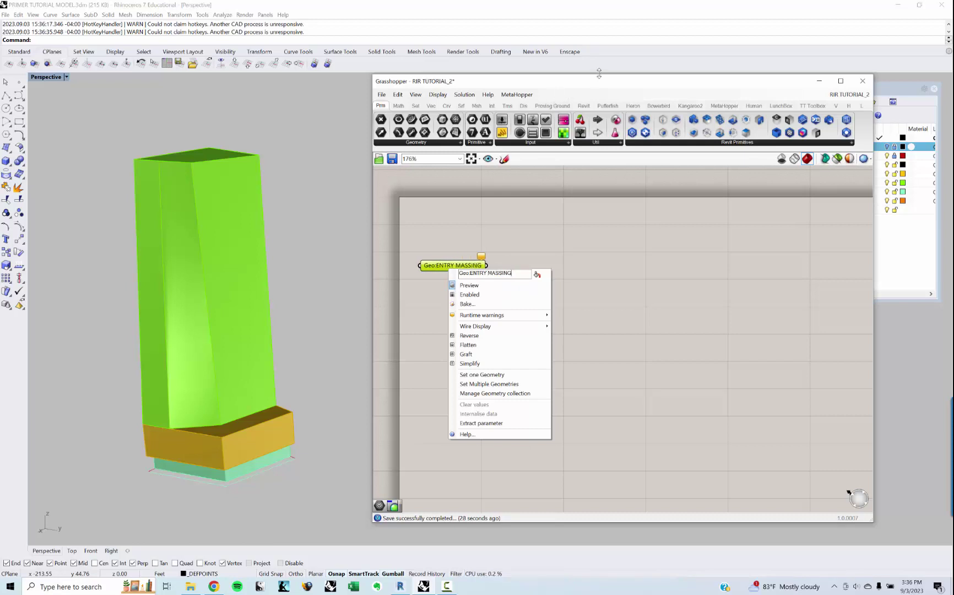
key("Return")
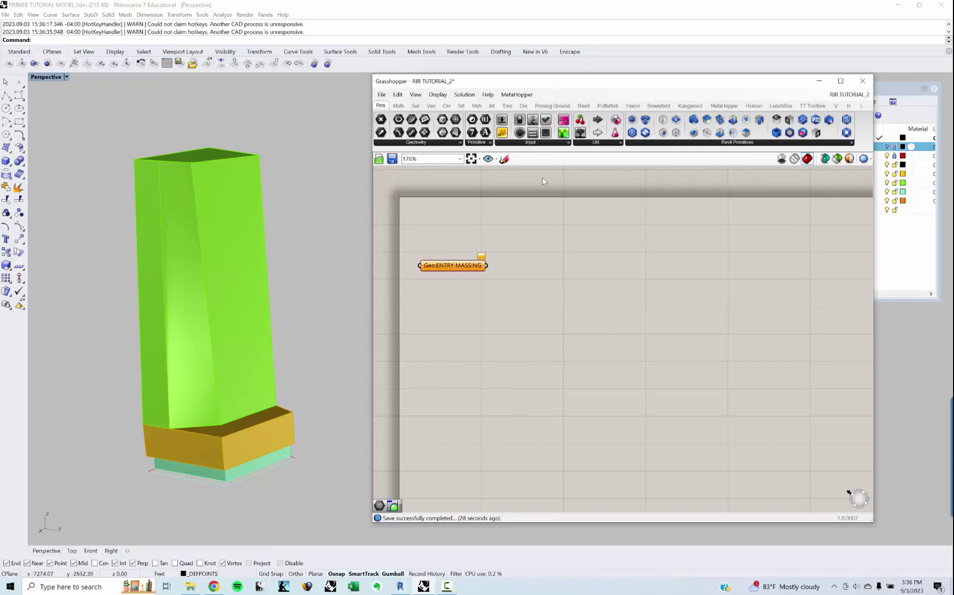
Step: Duplicate the Geo:ENTRY MASSING parameter twice, stacking the three parameters vertically
left_click_drag(453, 255, 475, 309)
key("ctrl+c")
key("ctrl+v")
key("ctrl+v")
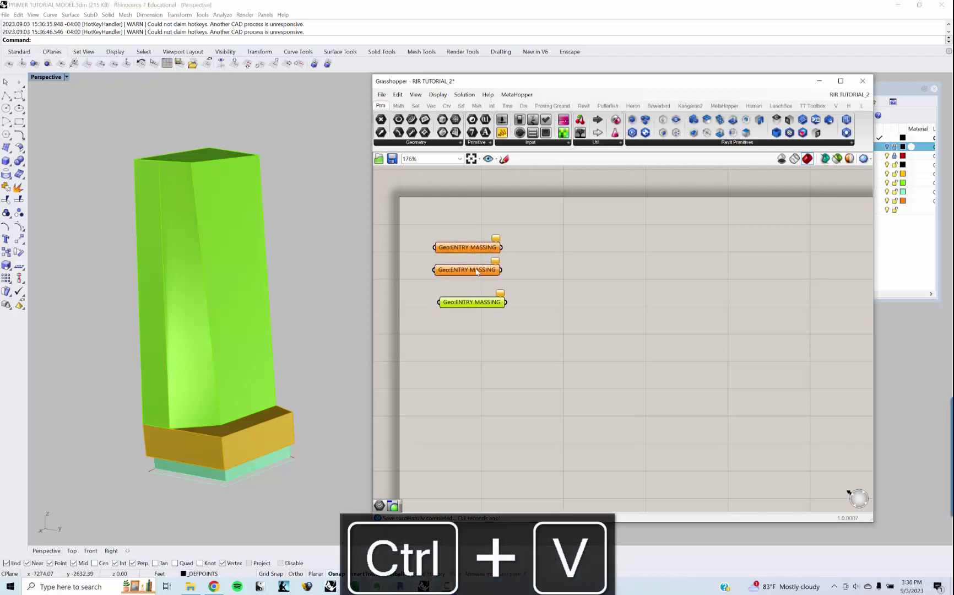
Step: Rename the middle parameter as Geo:PODIUM MASSING
right_click(476, 270)
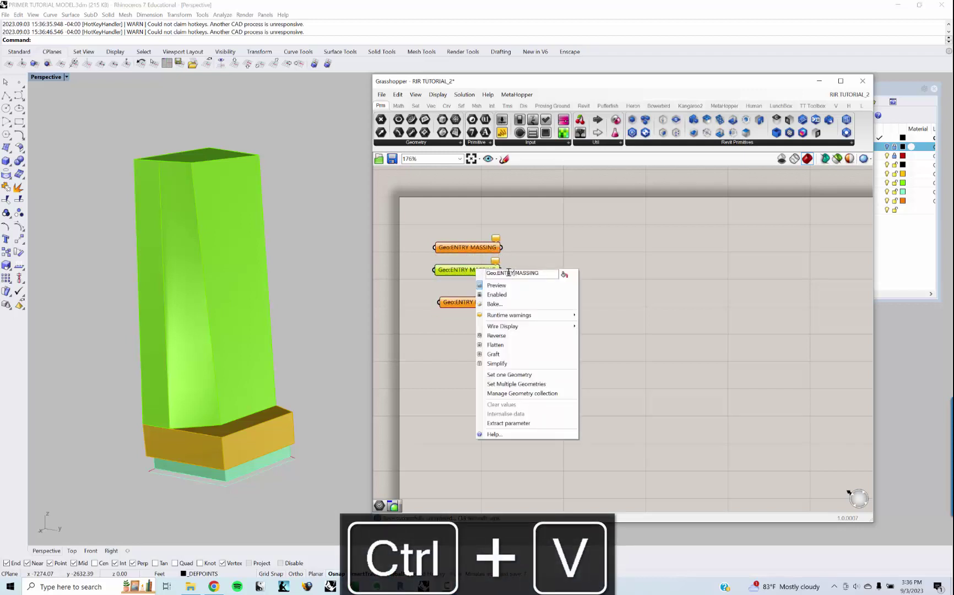
left_click_drag(514, 274, 498, 274)
type("PODIUM")
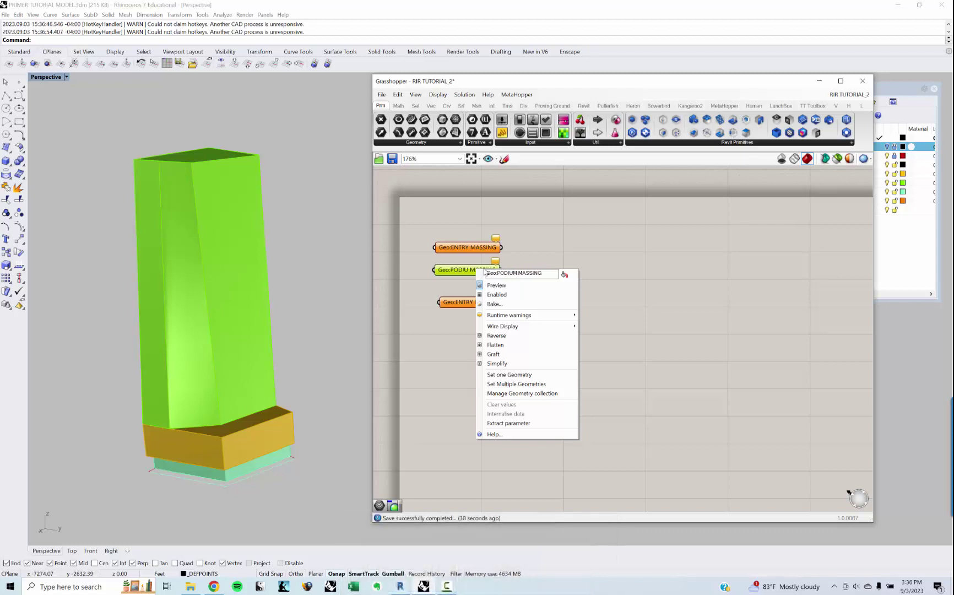
left_click(537, 241)
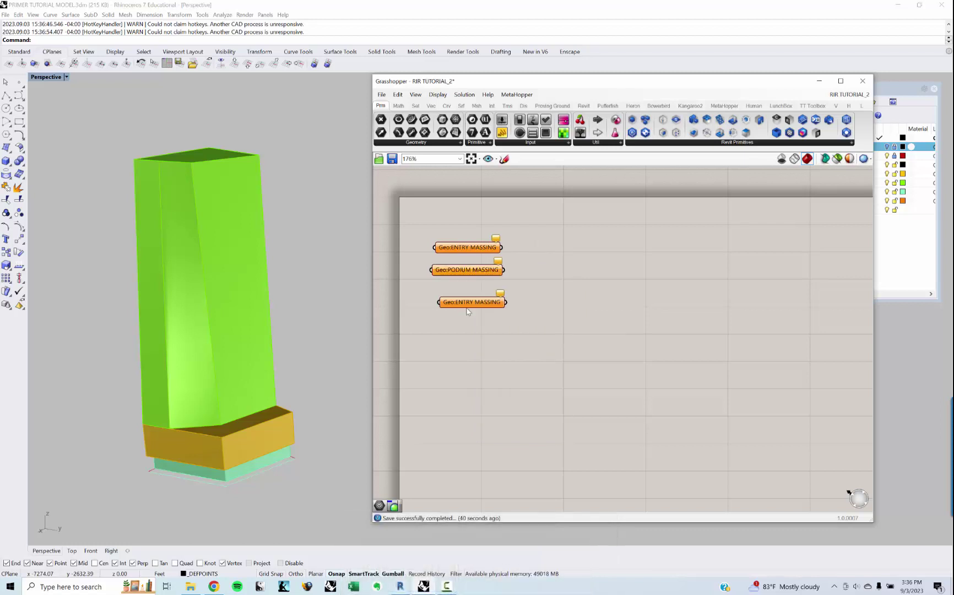
Step: Rename the lowest parameter as Geo:TOWER MASSING
right_click(468, 306)
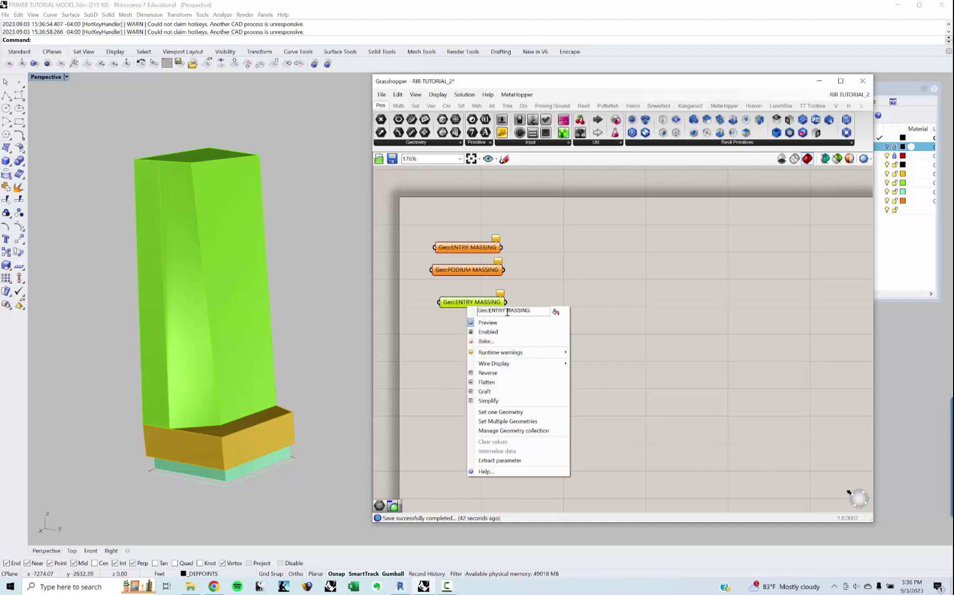
double_click(518, 311)
type("T")
key("BackSpace")
key("BackSpace")
key("BackSpace")
key("BackSpace")
key("BackSpace")
key("BackSpace")
key("BackSpace")
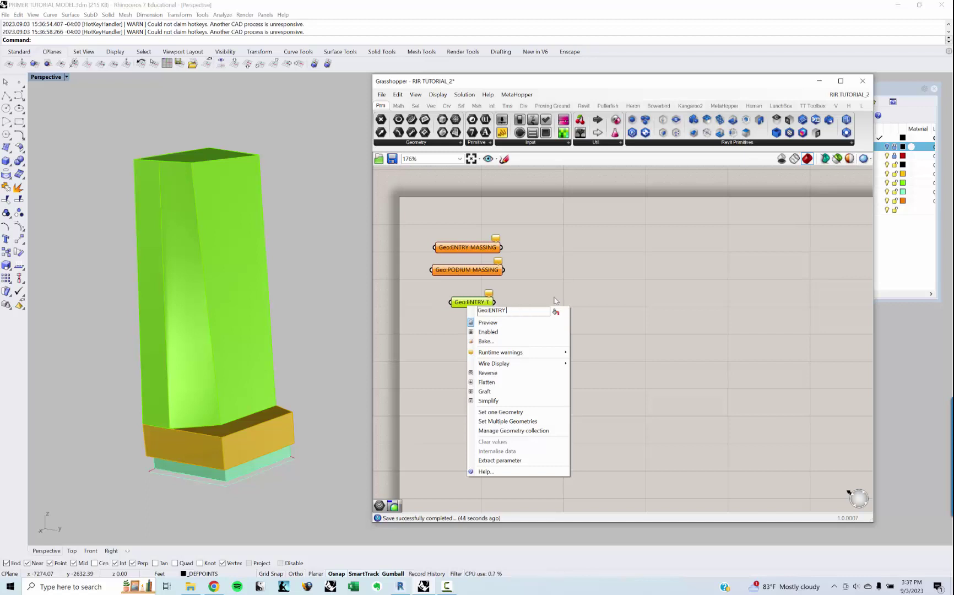
type("TOWE")
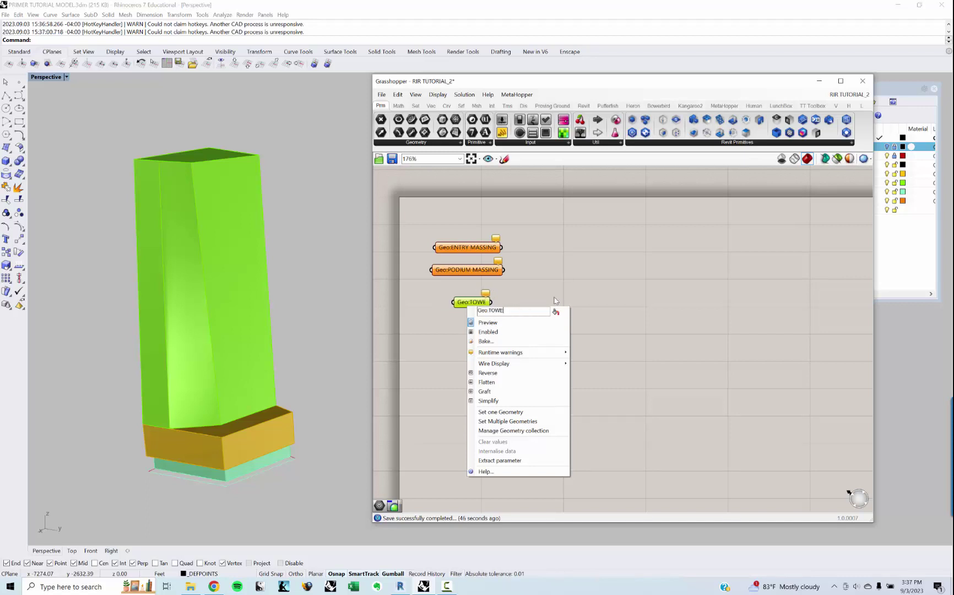
type("R MASSING")
key("Return")
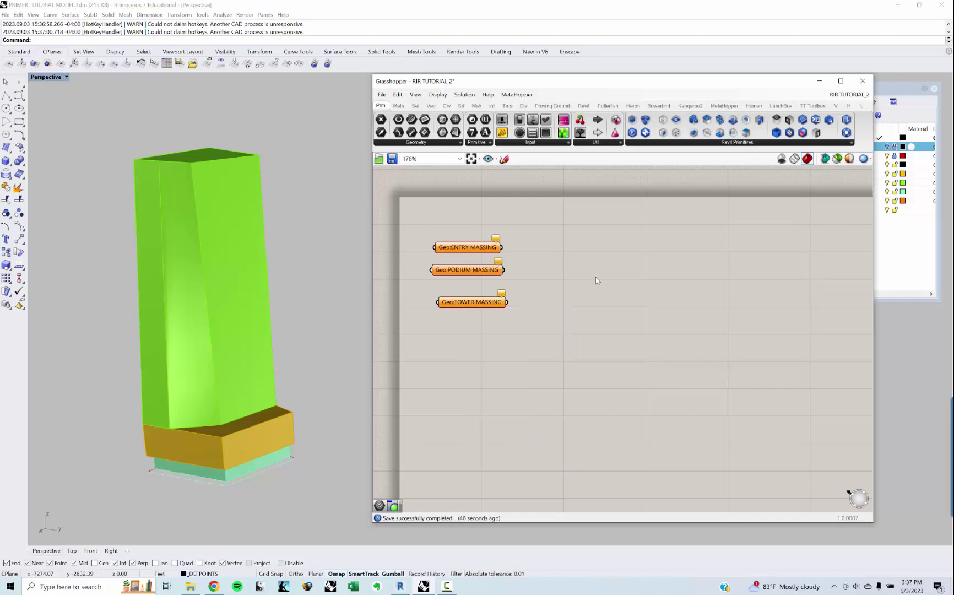
Step: Move the Geo:TOWER MASSING parameter into line beneath the podium parameter
left_click(476, 310)
left_click(493, 318)
left_click_drag(476, 310, 428, 227)
Step: Reference the teal entry extrusion at the building's base in the Geo:ENTRY MASSING parameter
left_click(462, 247)
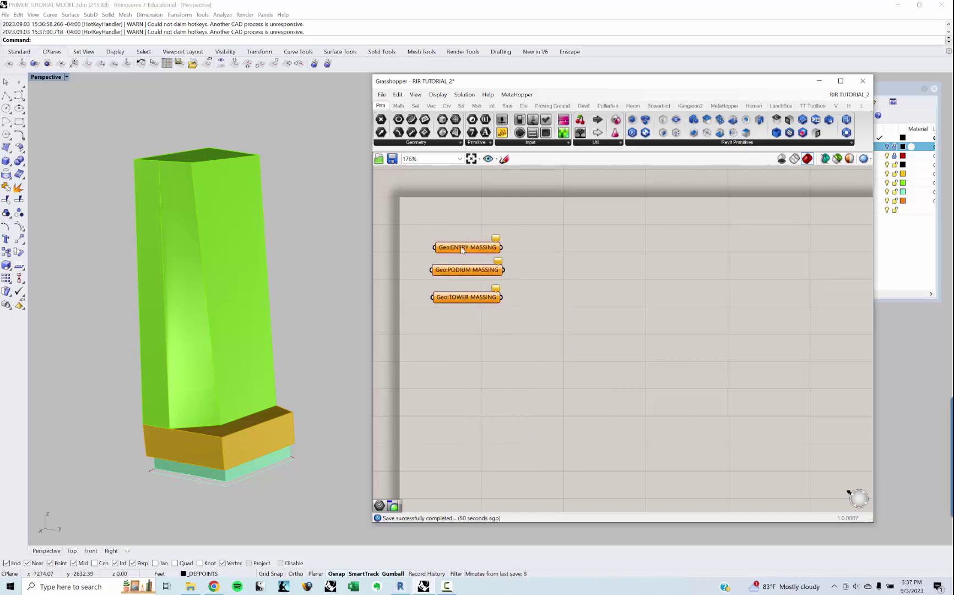
right_click(462, 247)
left_click(497, 356)
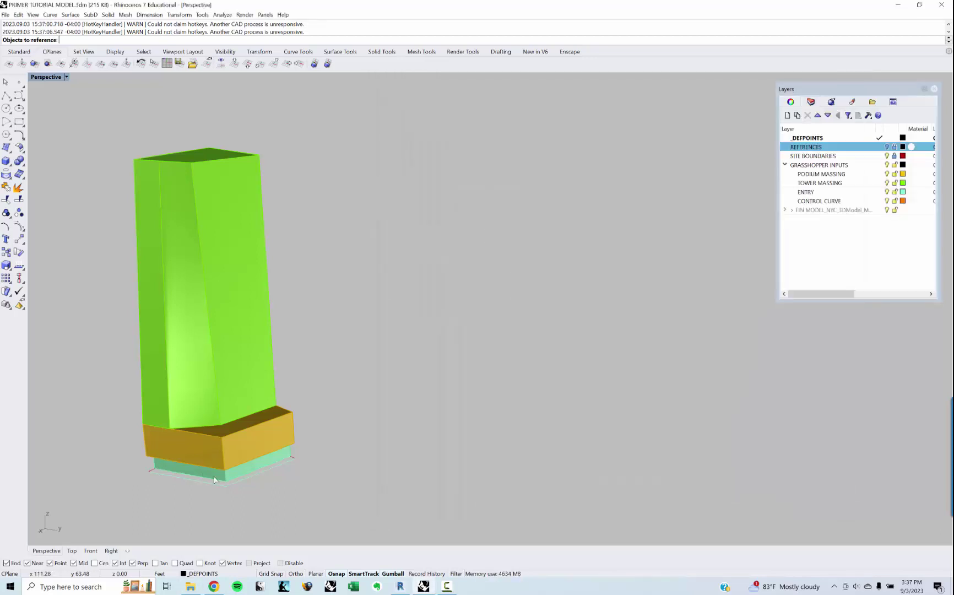
left_click(233, 483)
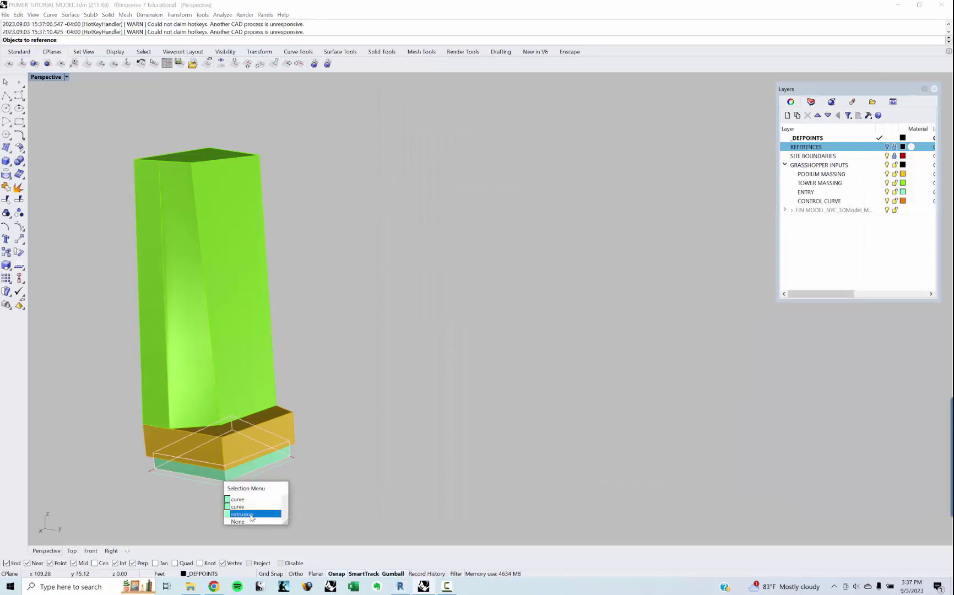
left_click(242, 515)
Step: Reference the orange podium volume in the Geo:PODIUM MASSING parameter
right_click(485, 271)
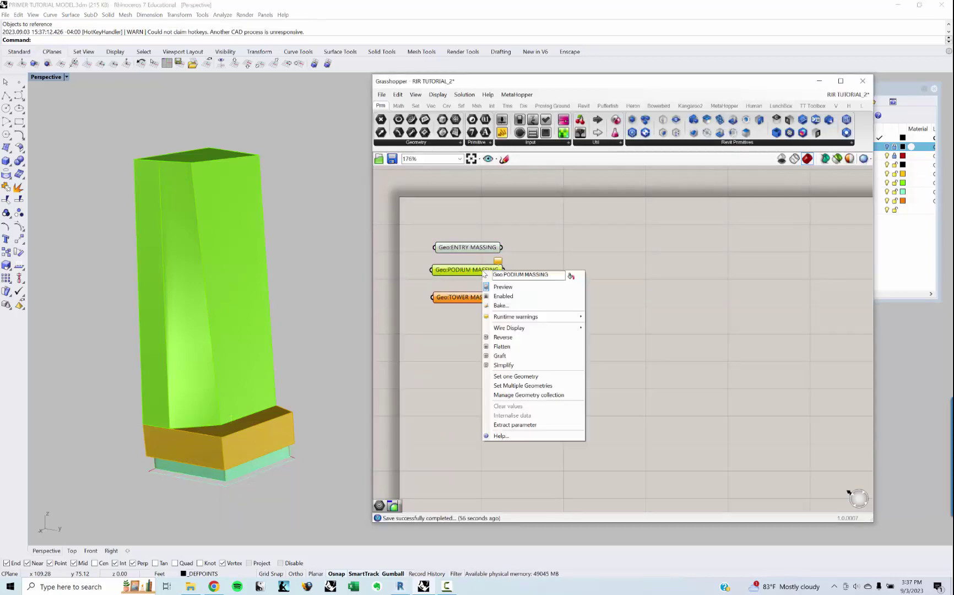
left_click(499, 380)
left_click(208, 441)
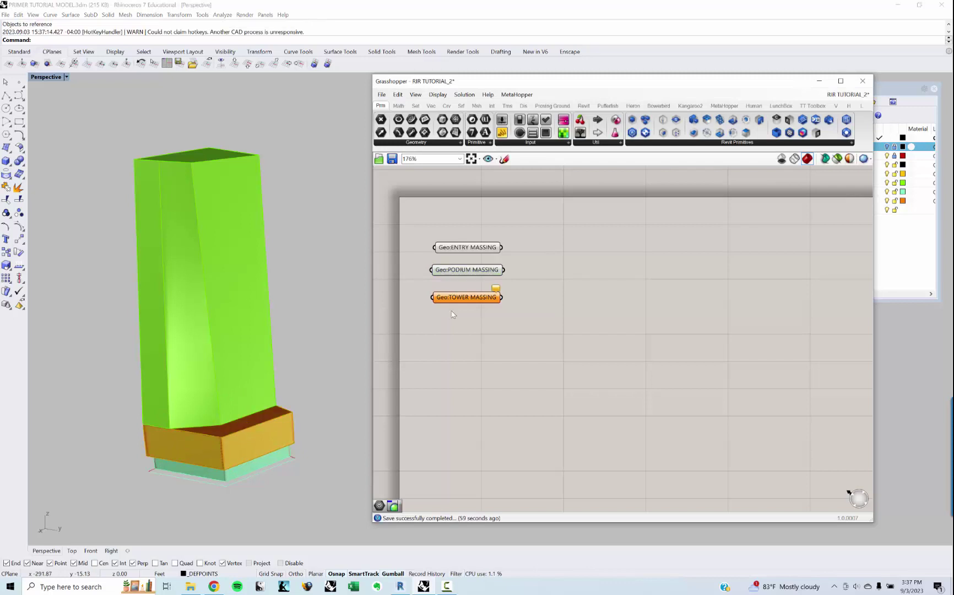
Step: Reference the green tower volume in the Geo:TOWER MASSING parameter using Set Multiple Geometries
right_click(465, 297)
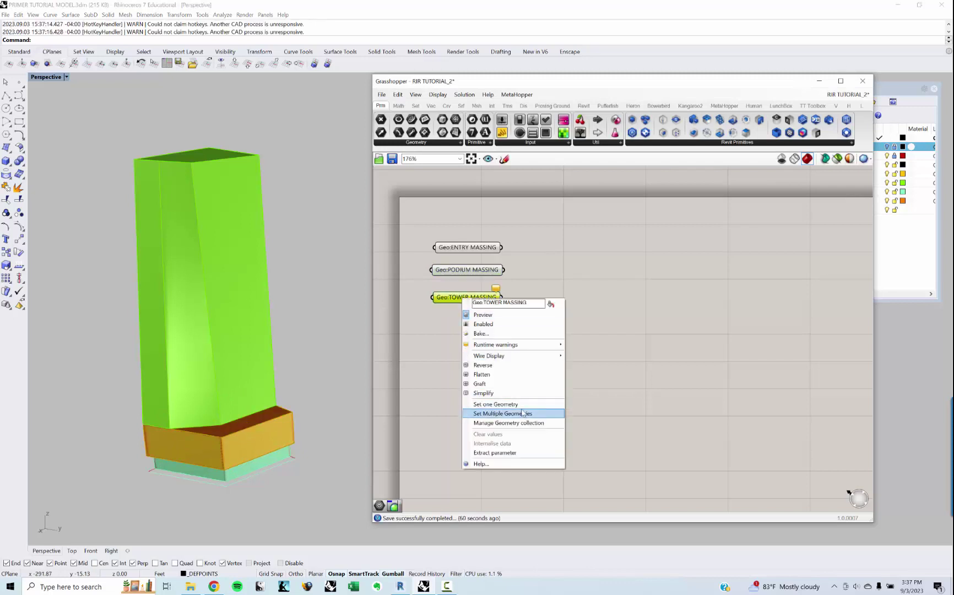
left_click(502, 413)
key("Return")
right_click_drag(272, 389, 241, 353)
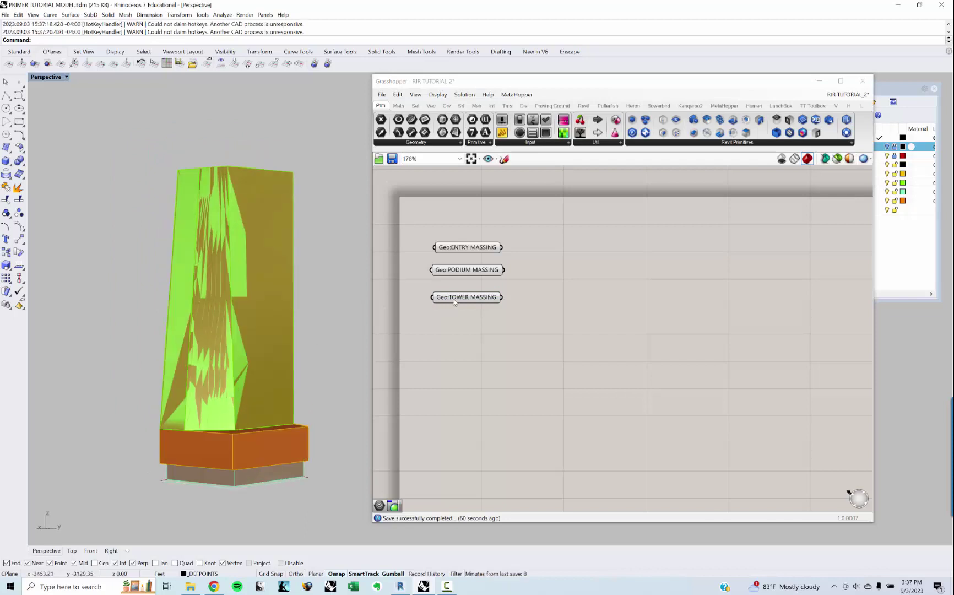
Step: Line up the entry, podium and tower massing parameters in an evenly spaced column
left_click_drag(505, 319, 462, 279)
left_click(513, 251)
left_click(463, 273)
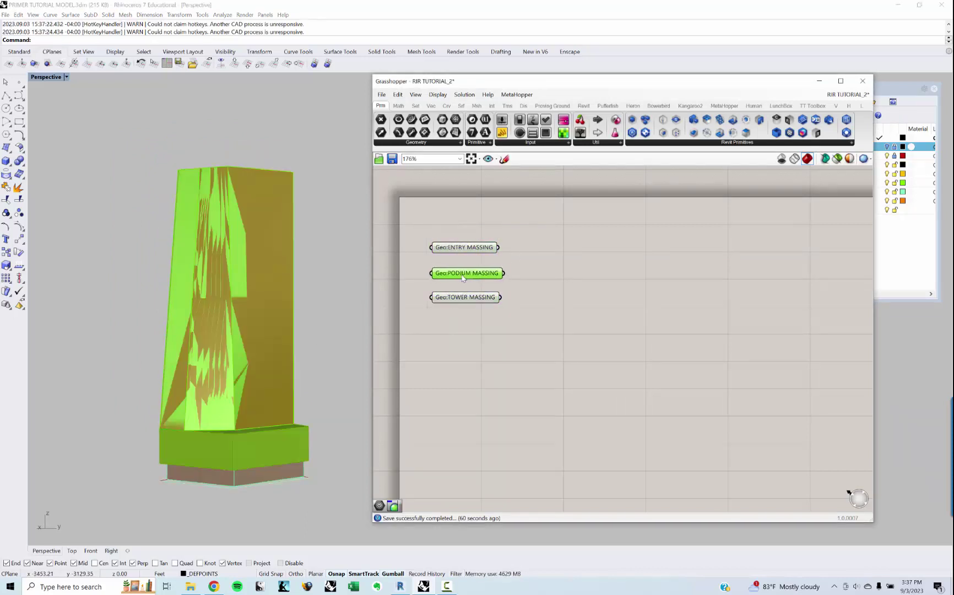
Step: Turn off the PODIUM MASSING, TOWER MASSING and ENTRY layers in the Rhino model
left_click(880, 215)
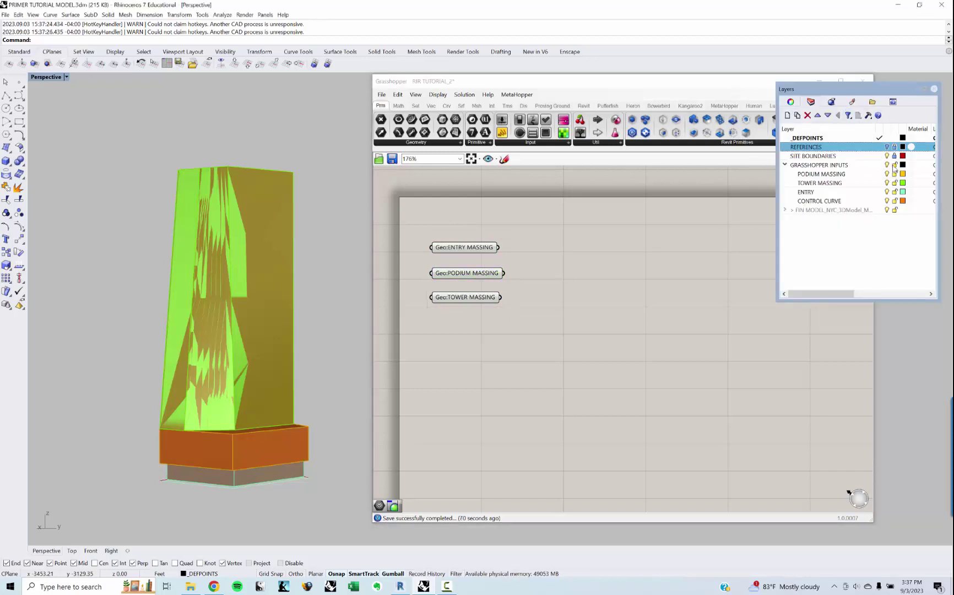
left_click(889, 174)
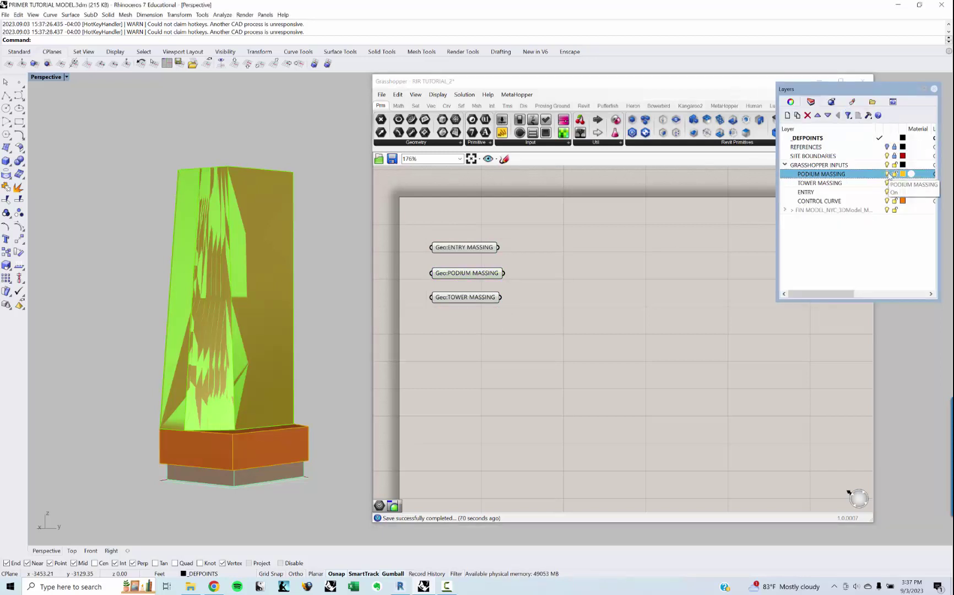
left_click(891, 184)
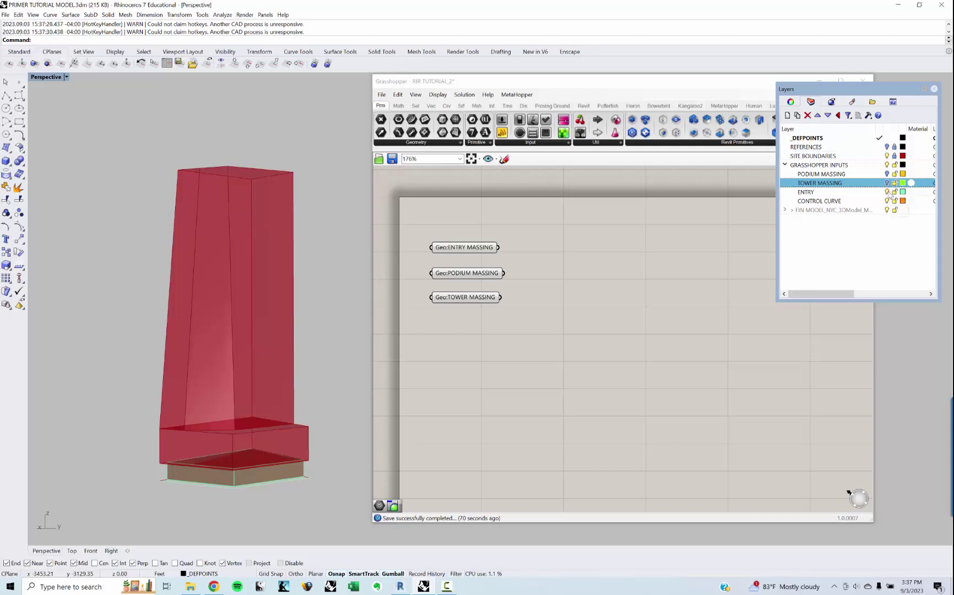
left_click(892, 192)
right_click_drag(285, 373, 264, 371)
left_click_drag(494, 322, 447, 223)
left_click(556, 311)
right_click_drag(193, 332, 232, 346, "shift")
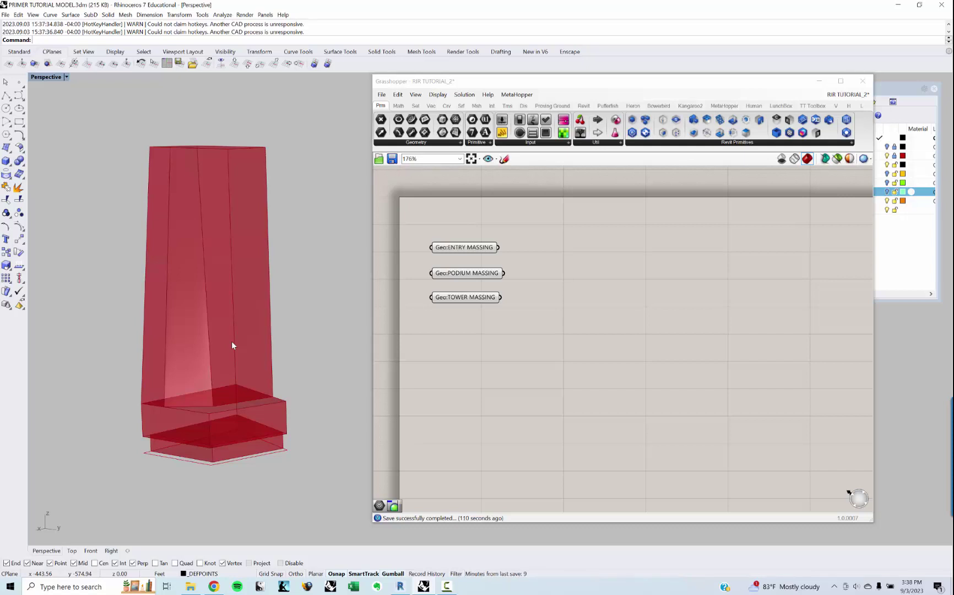
left_click(477, 251)
left_click(539, 331)
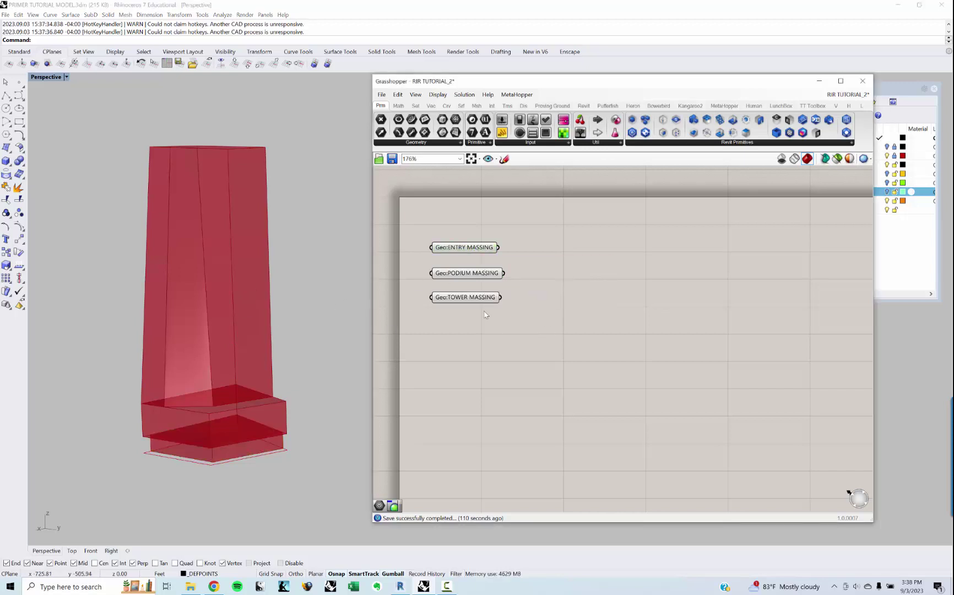
left_click_drag(485, 317, 449, 242)
left_click(461, 261)
left_click(482, 251)
Step: Add a Contour component to the canvas and feed Geo:ENTRY MASSING into its shape input
double_click(637, 273)
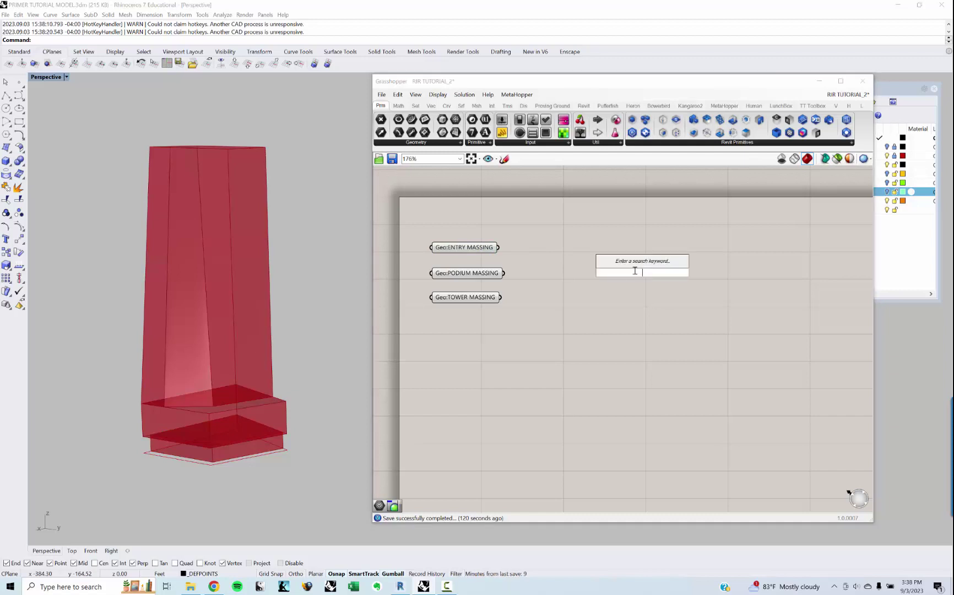
type("CON")
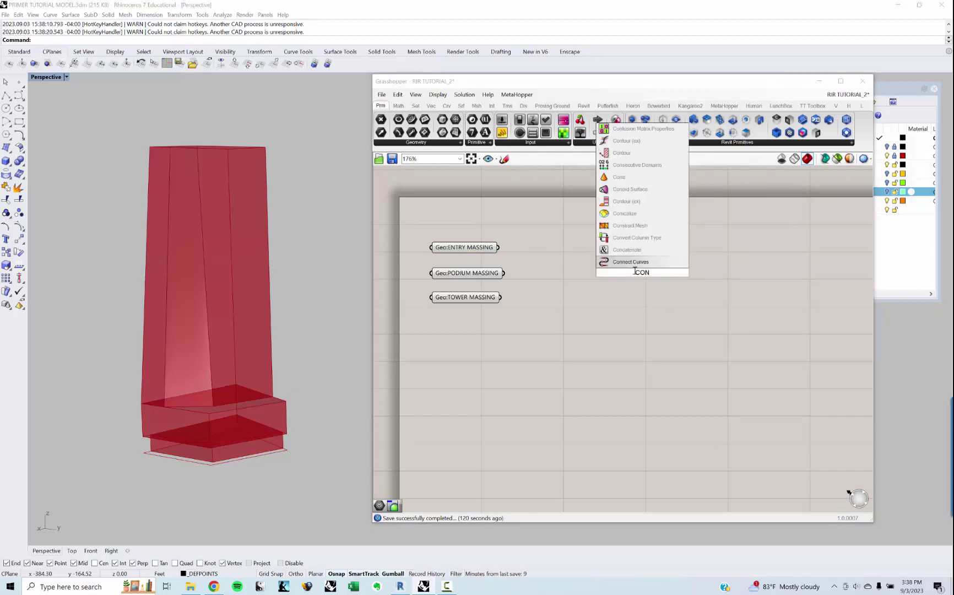
type("TOUR")
key("Return")
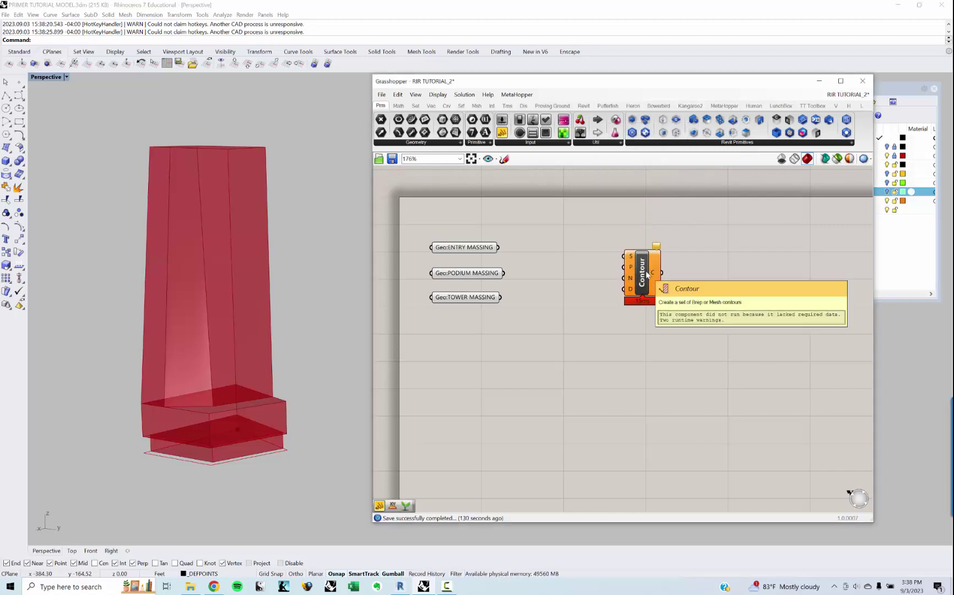
scroll(549, 237, "up", 1)
left_click_drag(488, 249, 756, 276)
right_click_drag(649, 309, 657, 305)
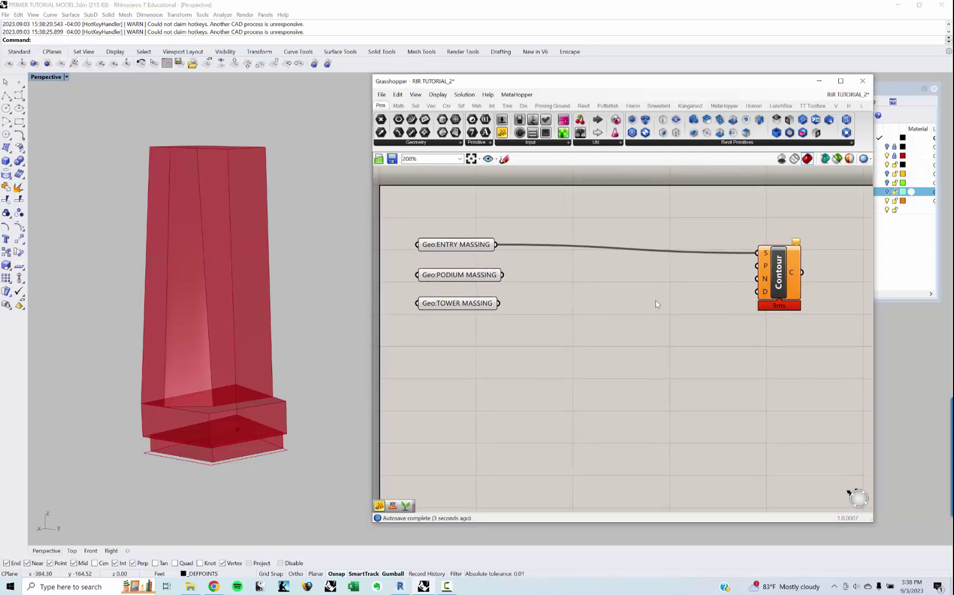
Step: Create a number slider ranging from 0 to 25 with value 10 and connect it to the Contour component's Distance input
left_click(779, 279)
scroll(750, 271, "down", 2)
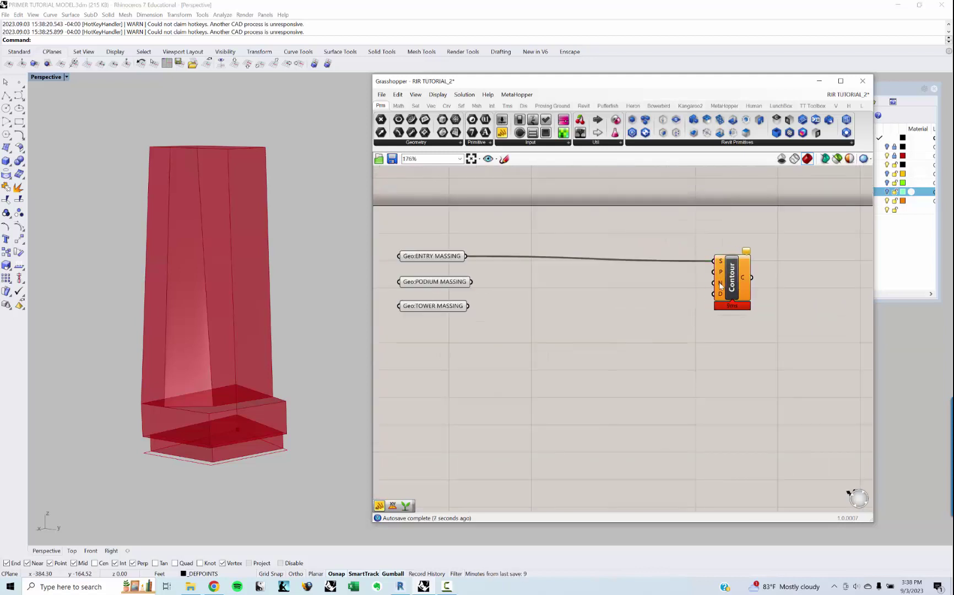
mouse_move(720, 285)
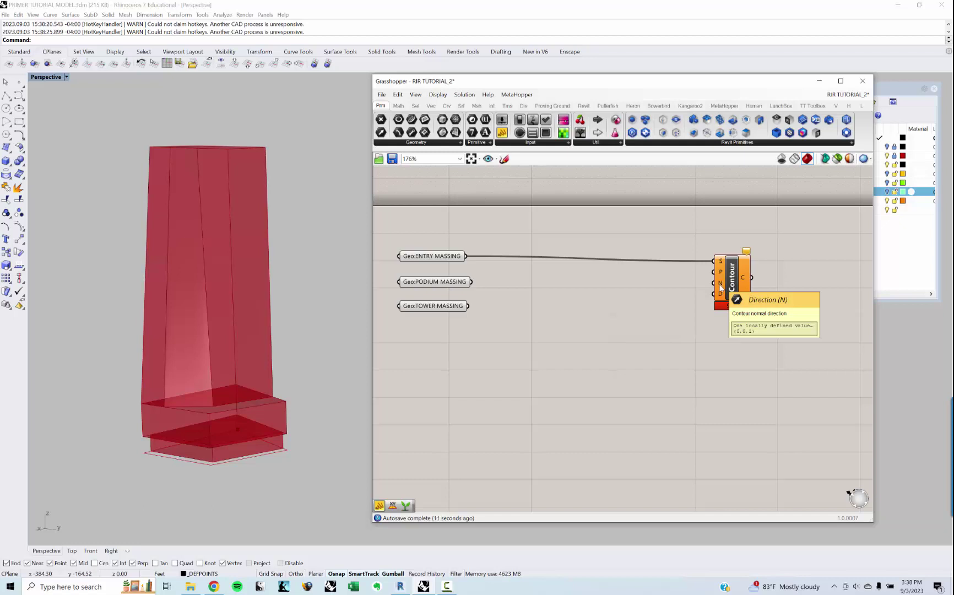
double_click(689, 313)
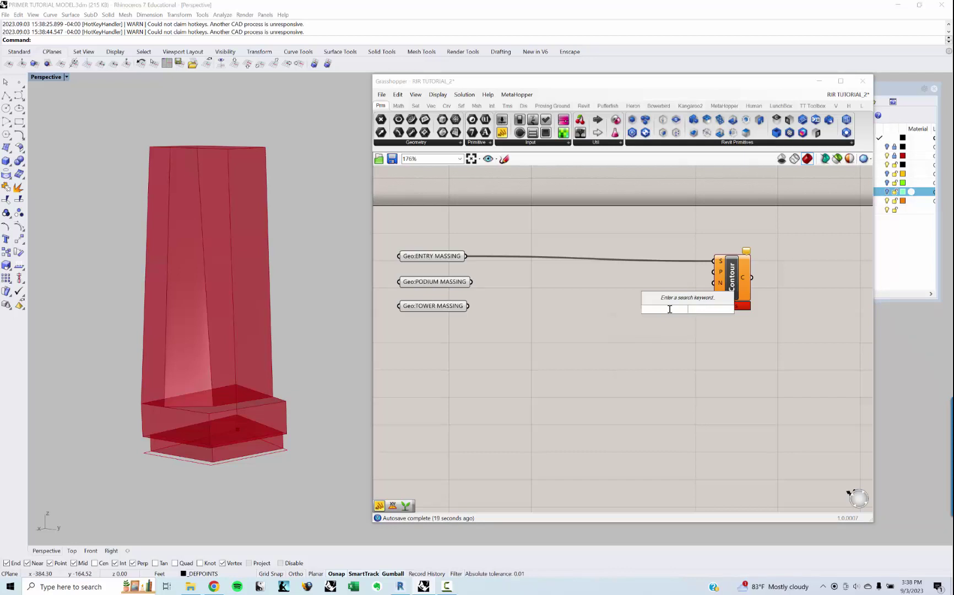
type("0")
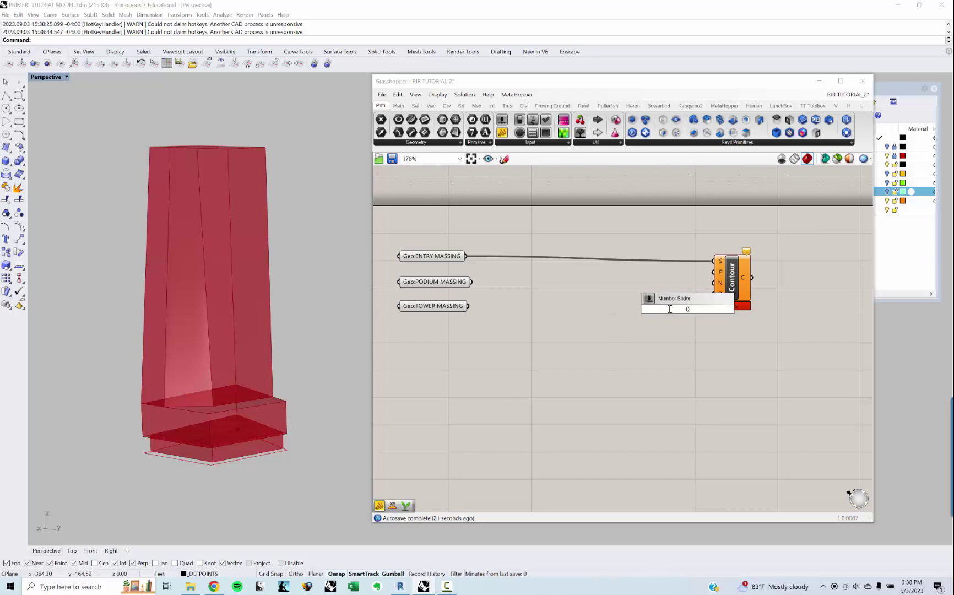
type("<")
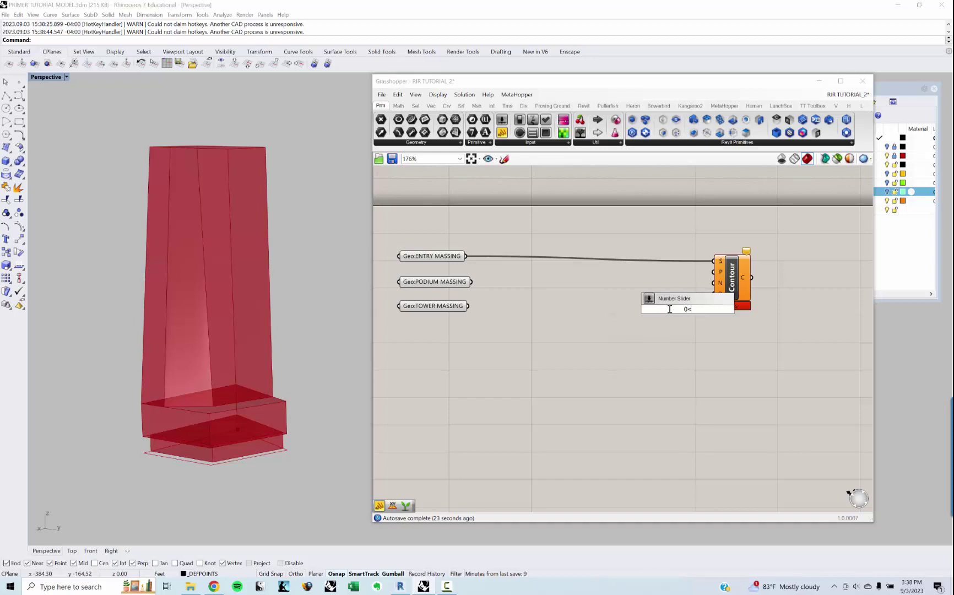
type("10<25")
key("Return")
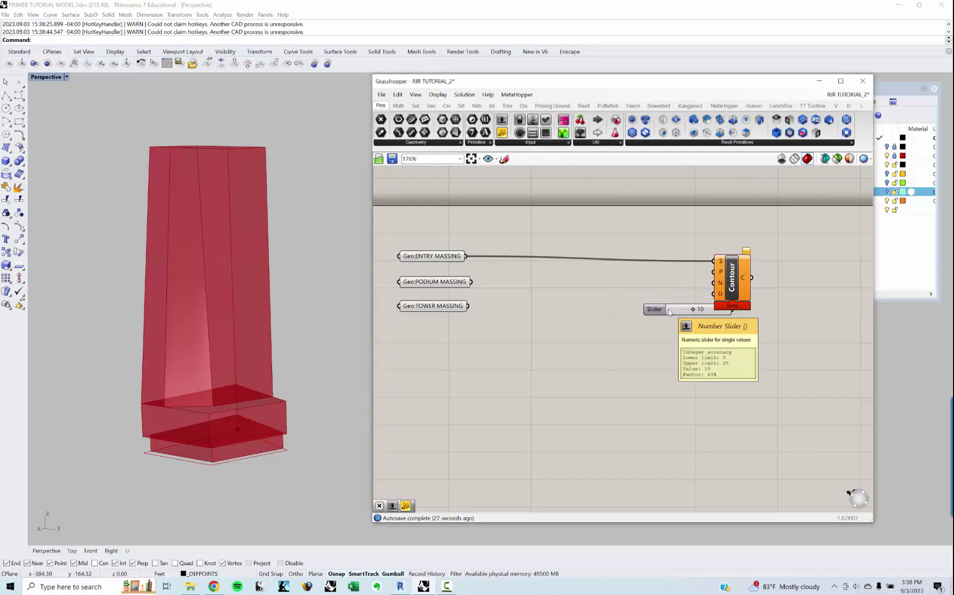
left_click_drag(669, 312, 781, 291)
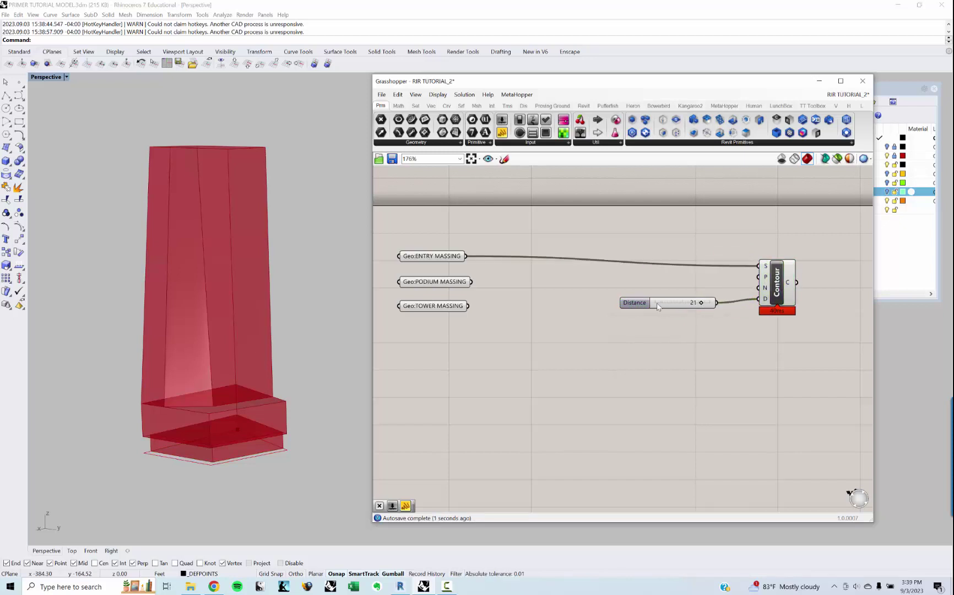
Step: Set the Distance slider to 20 and shift the slider and Contour component together farther from the massing parameters
left_click_drag(651, 307, 683, 299)
scroll(179, 435, "up", 5)
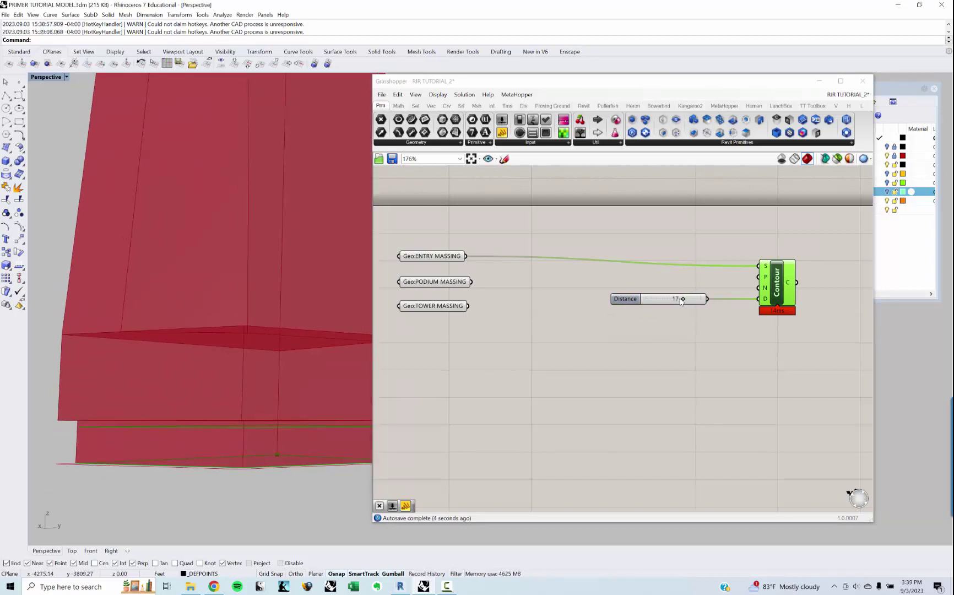
left_click_drag(683, 299, 688, 298)
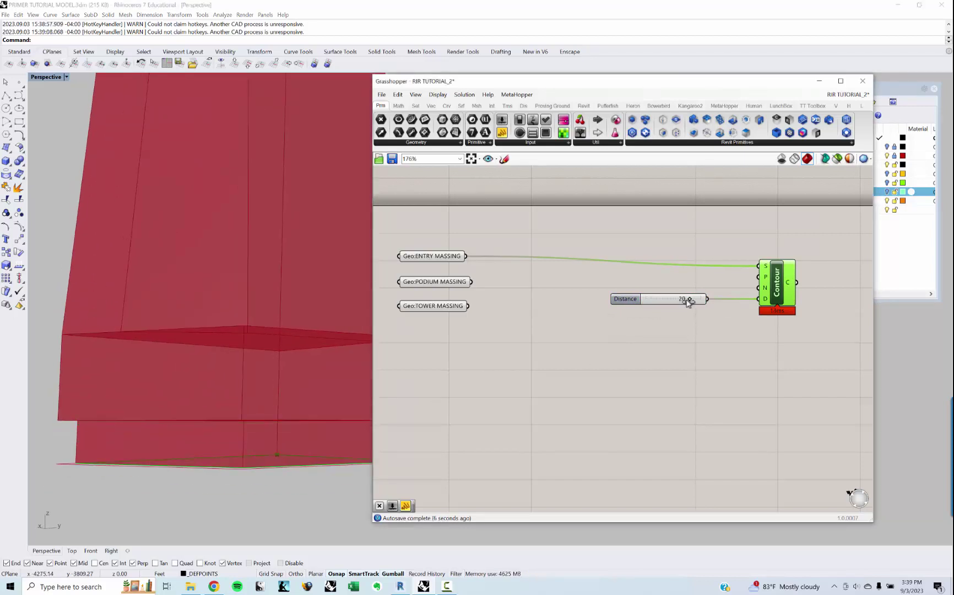
scroll(628, 356, "down", 3)
left_click_drag(722, 378, 545, 294)
left_click_drag(693, 330, 757, 329)
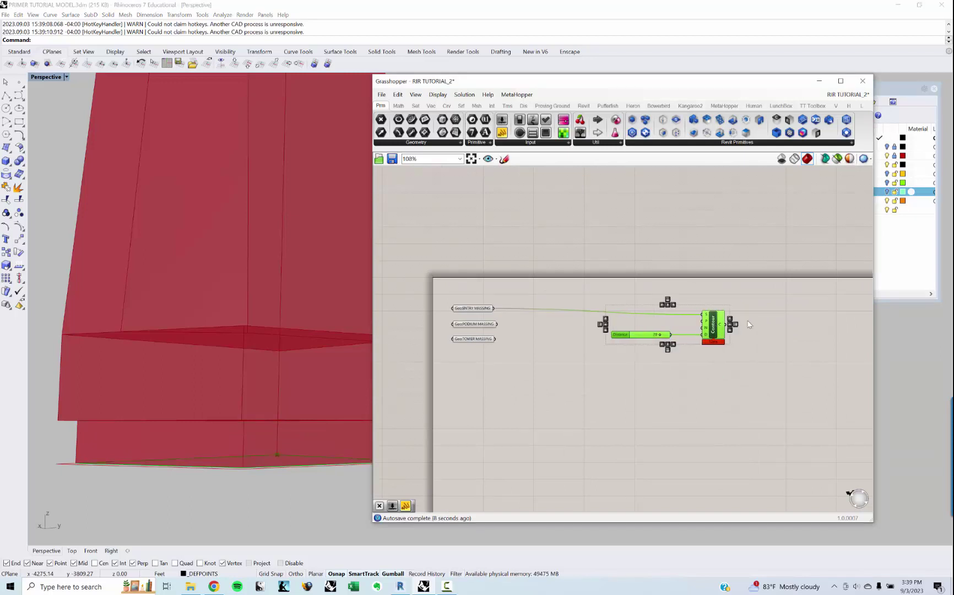
right_click_drag(757, 329, 648, 340)
Step: Add a Curve parameter beyond the Contour component and connect the contours output to it
mouse_move(649, 334)
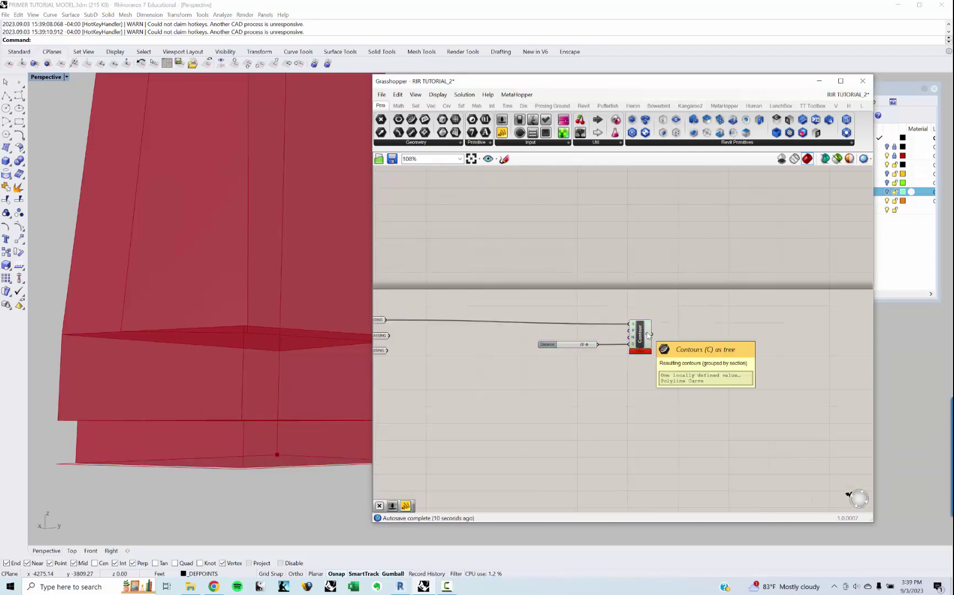
double_click(713, 342)
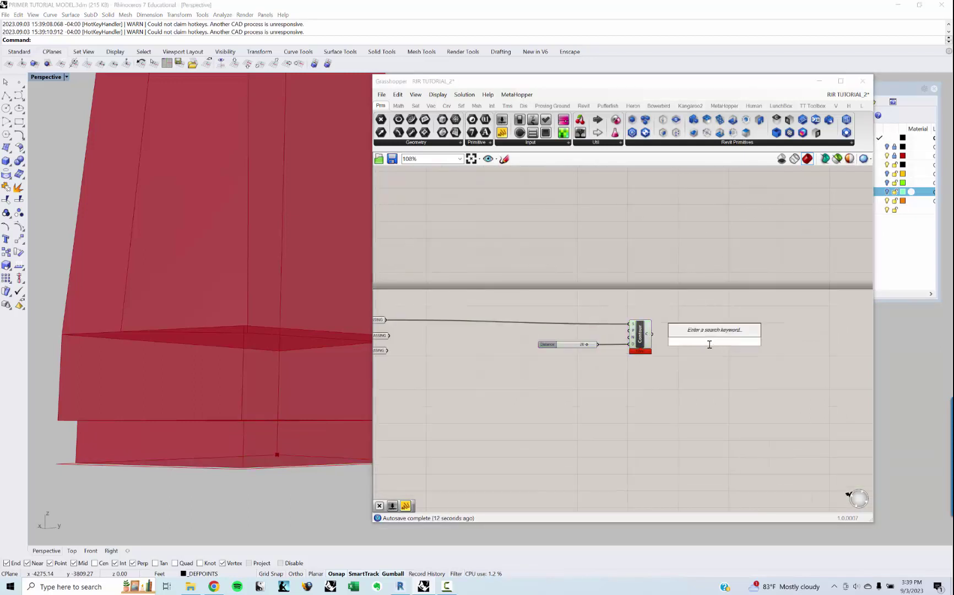
type("CURV")
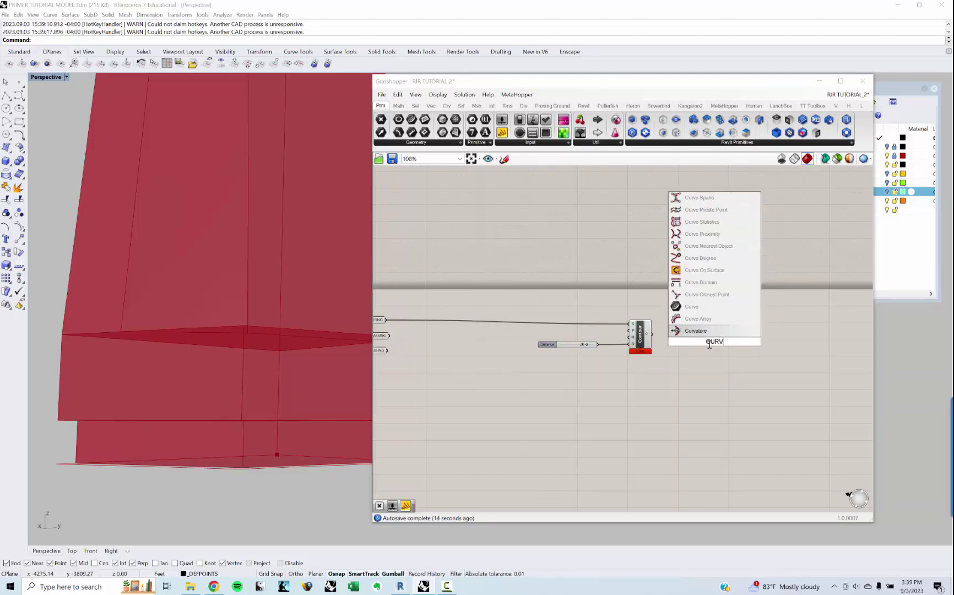
key("Up")
key("Up")
key("Return")
scroll(722, 345, "up", 3)
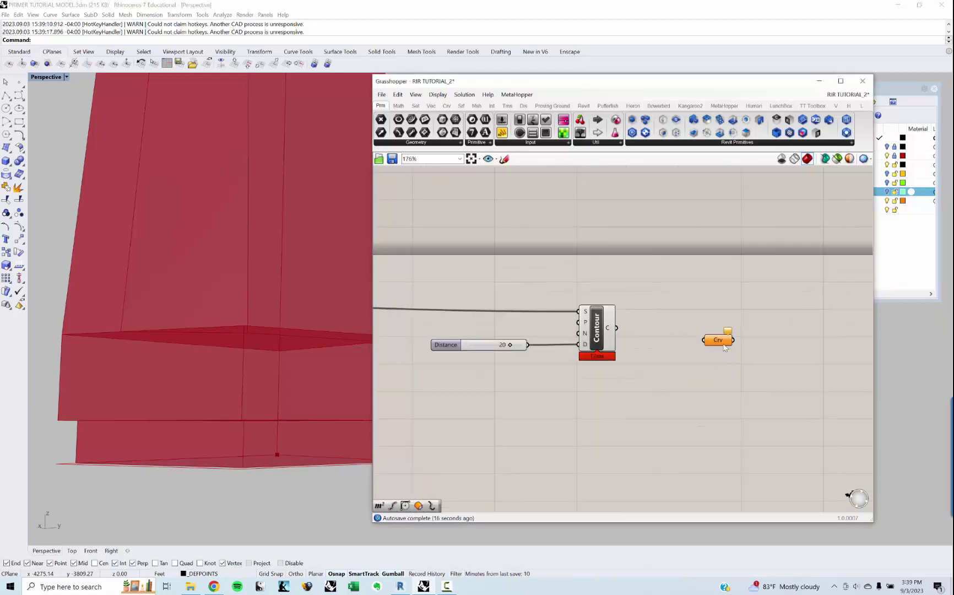
left_click_drag(725, 346, 762, 337)
left_click_drag(616, 328, 741, 331)
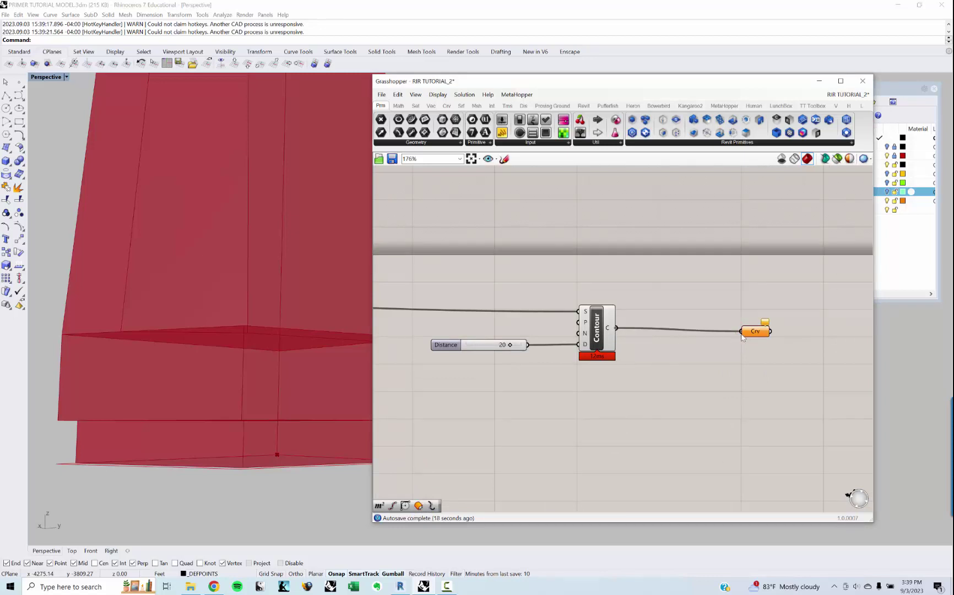
Step: Rename the curve parameter as Crv:ENRTY FLOOR CURVE
right_click(754, 333)
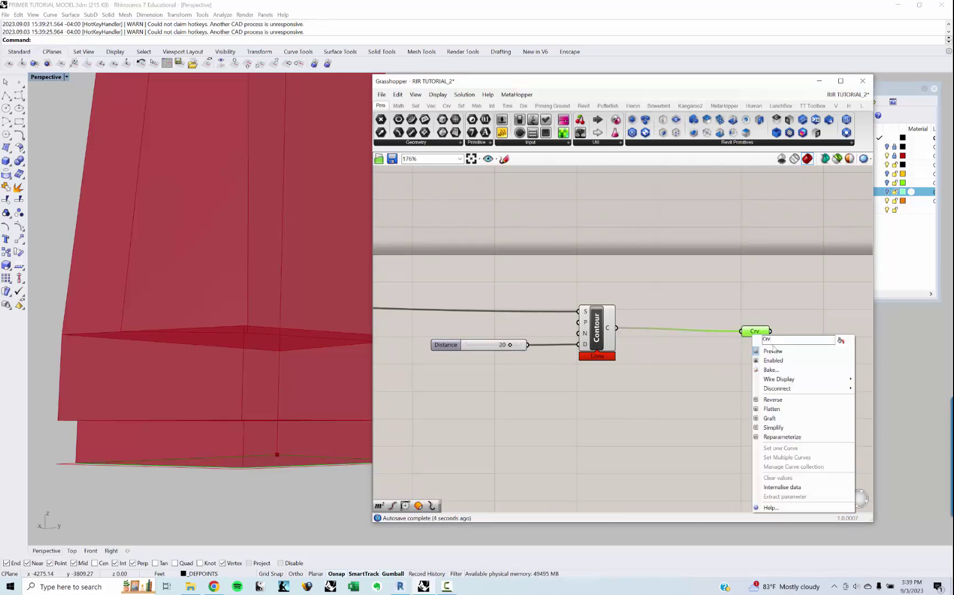
type(":ENTY FLOOR CURVE")
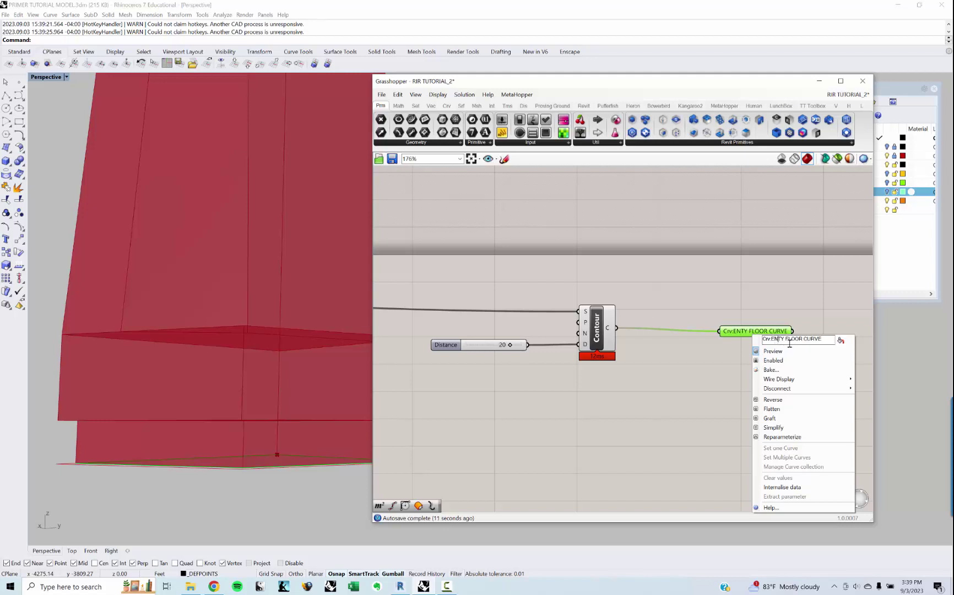
type("R")
key("Return")
scroll(769, 306, "up", 3)
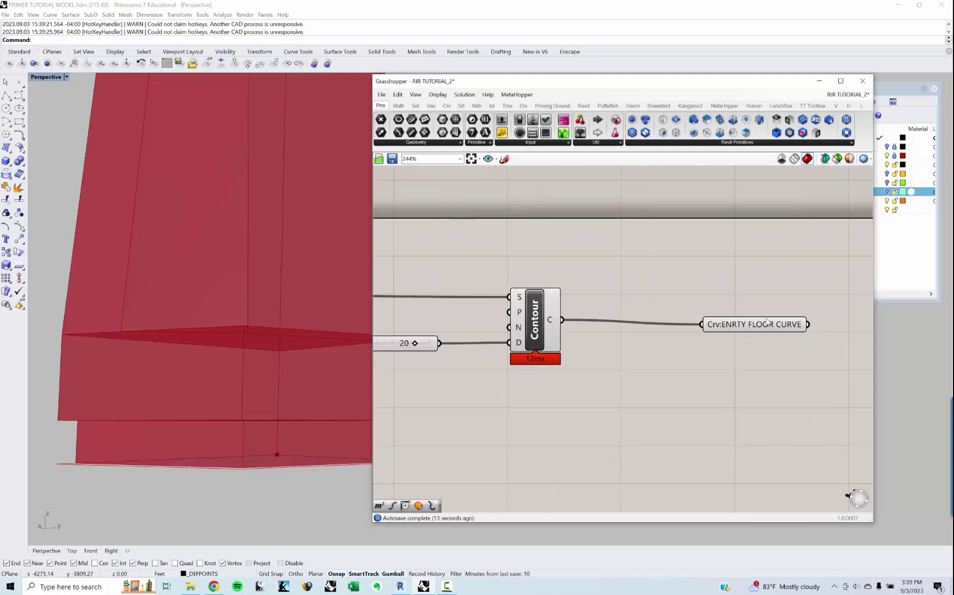
Step: Move the Distance slider and Contour component together so they sit close to the floor curve parameter
scroll(523, 328, "down", 6)
left_click(594, 326)
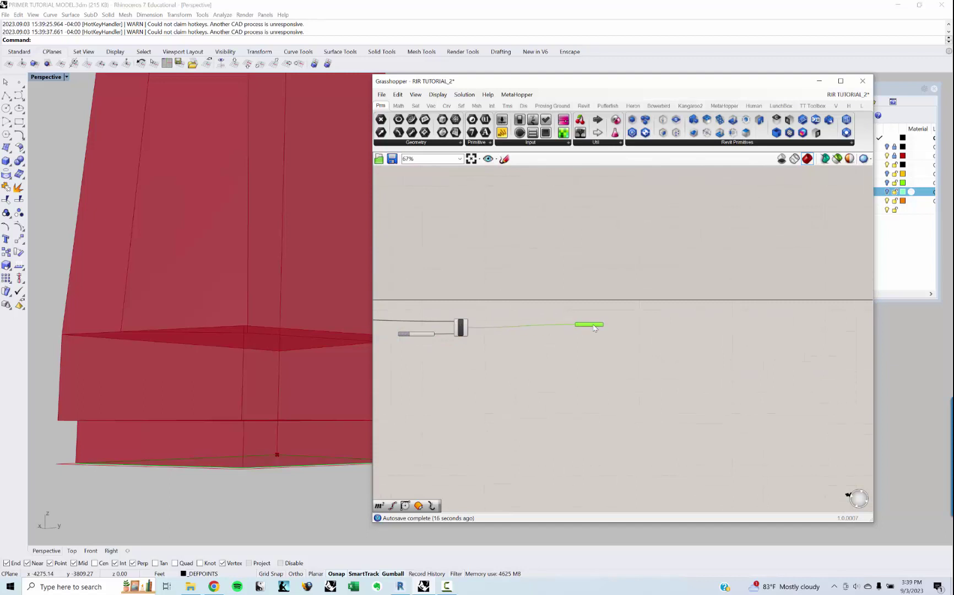
right_click_drag(558, 334, 666, 330)
left_click_drag(611, 349, 512, 304)
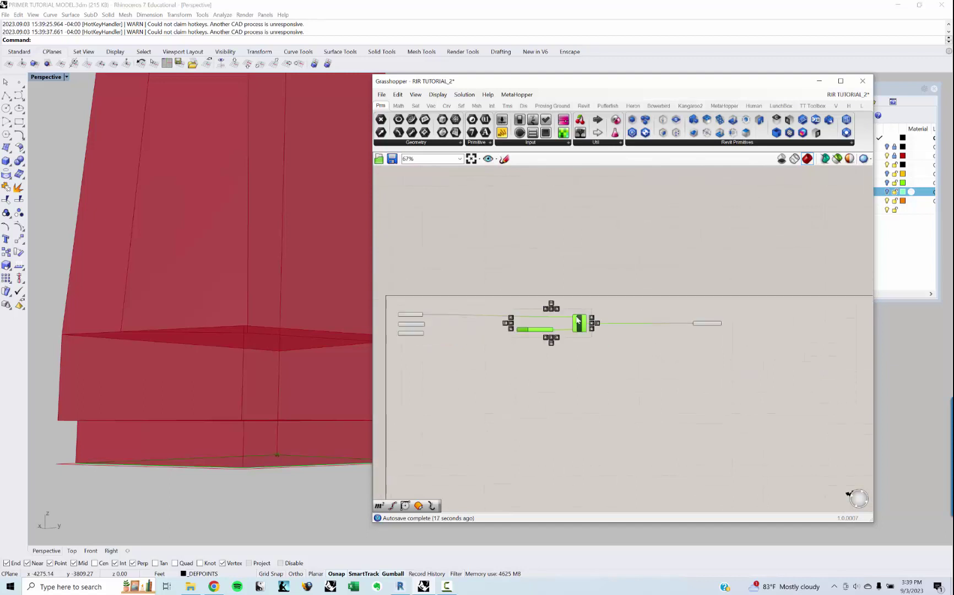
left_click_drag(578, 320, 665, 324)
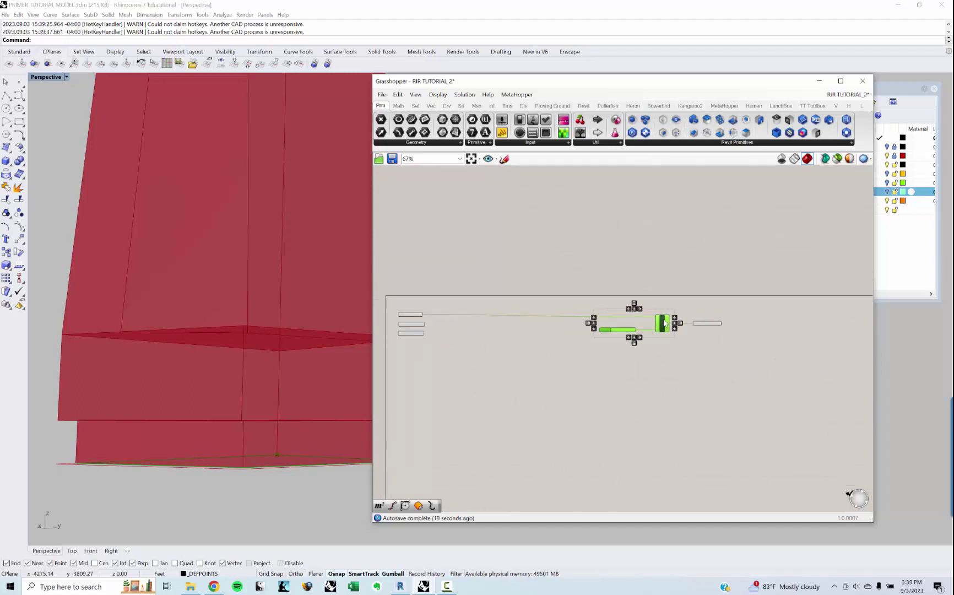
Step: Correct the misspelled name of the curve parameter to Crv:ENTRY FLOOR CURVE
scroll(667, 324, "up", 4)
right_click(708, 324)
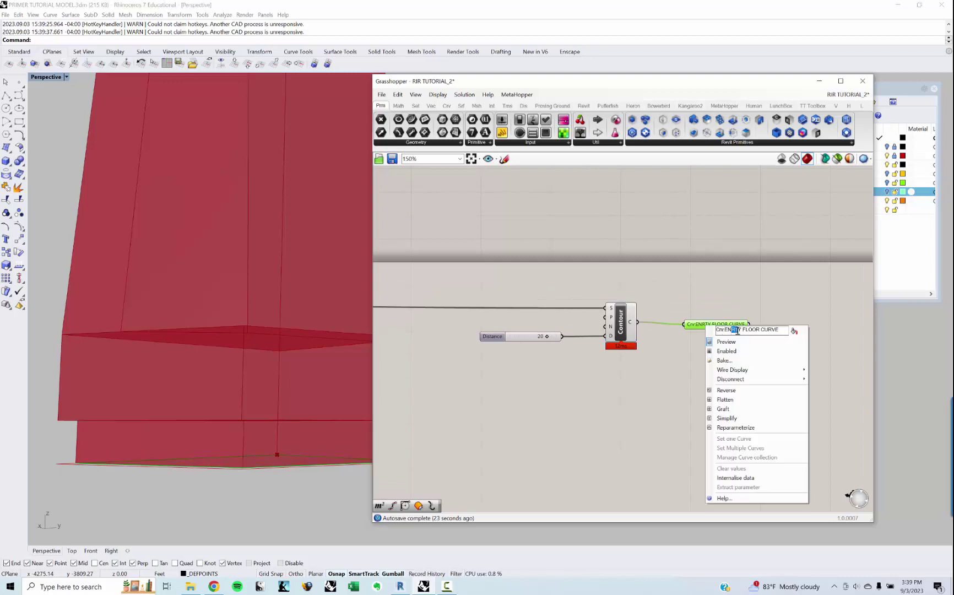
type("TR")
key("Return")
Step: Move the Distance slider closer to the Contour component's distance input
left_click(566, 342)
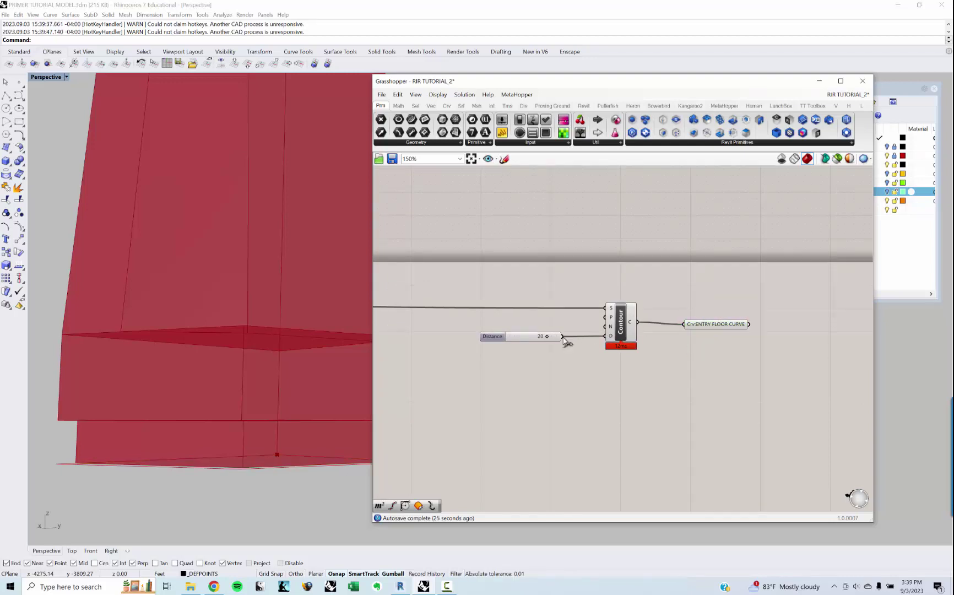
left_click_drag(498, 338, 533, 337)
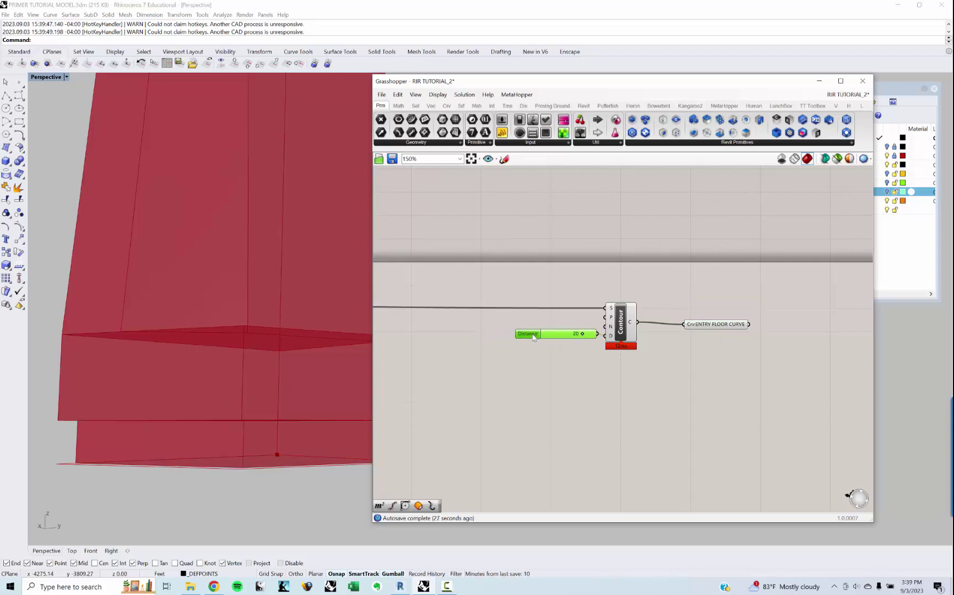
left_click(496, 363)
scroll(435, 342, "down", 4)
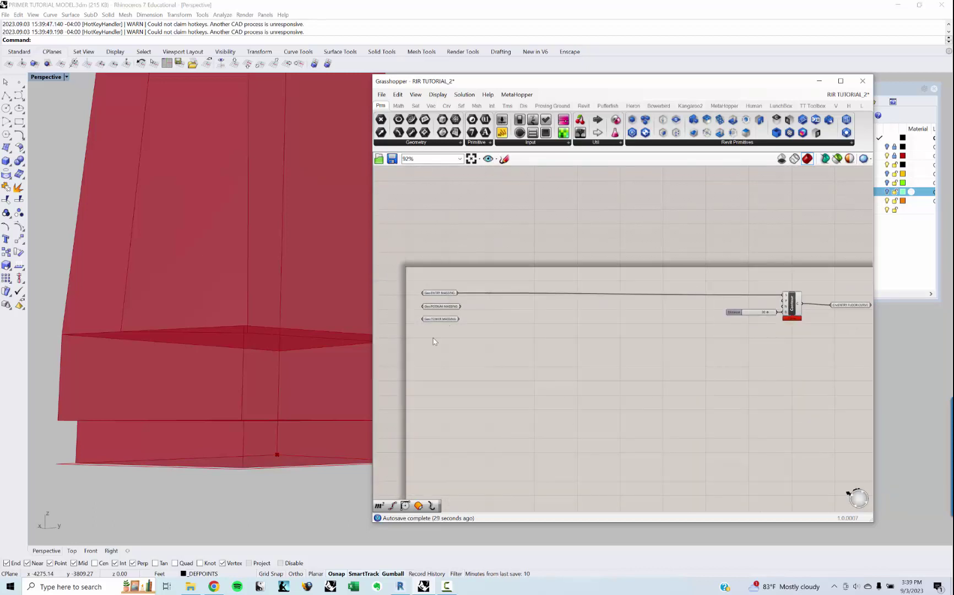
right_click_drag(454, 393, 450, 385)
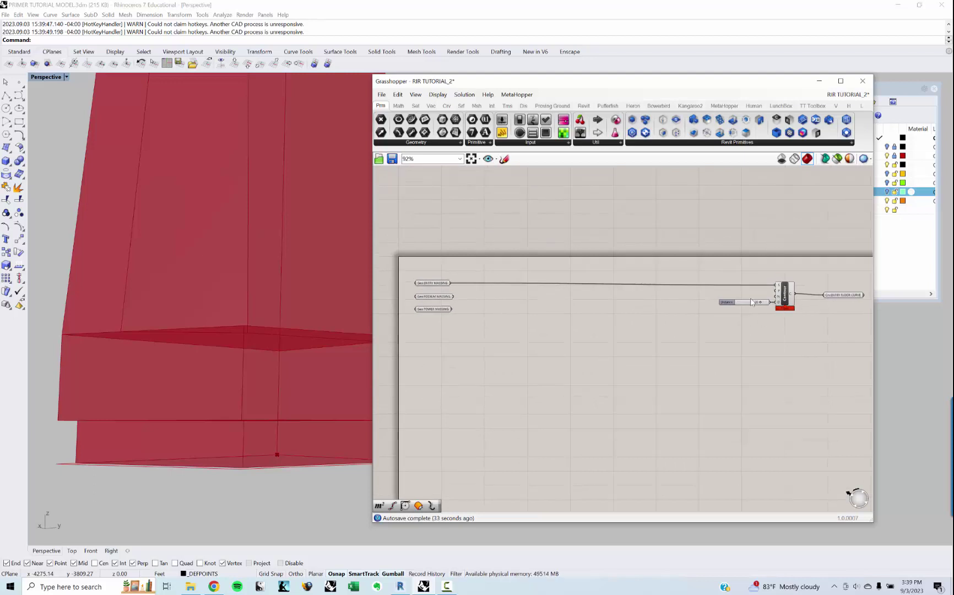
Step: Examine the entry massing's contour in the Rhino viewport and check the podium massing parameter in the definition
scroll(777, 306, "up", 2)
left_click(792, 299)
right_click_drag(346, 348, 289, 388)
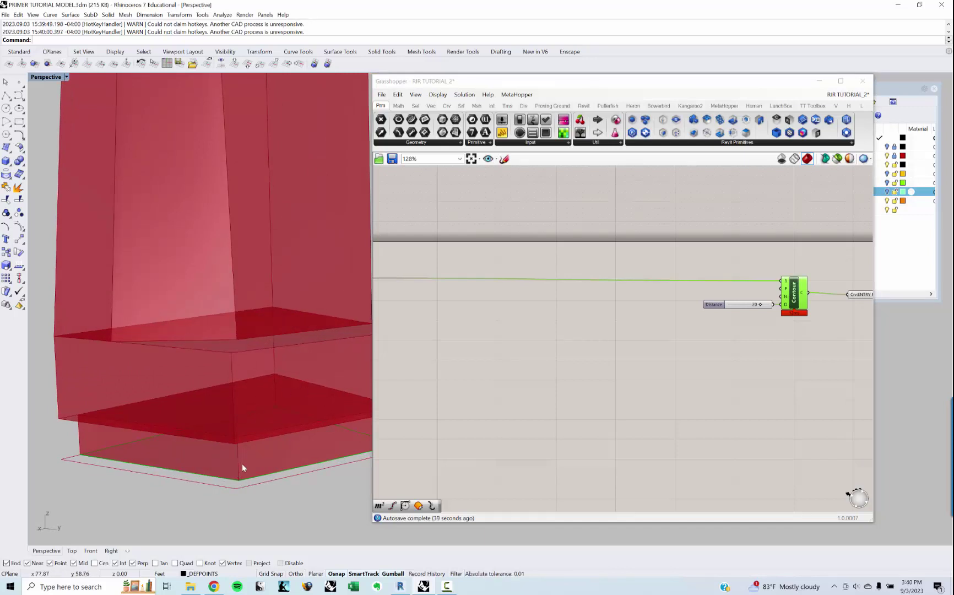
right_click_drag(241, 464, 242, 459)
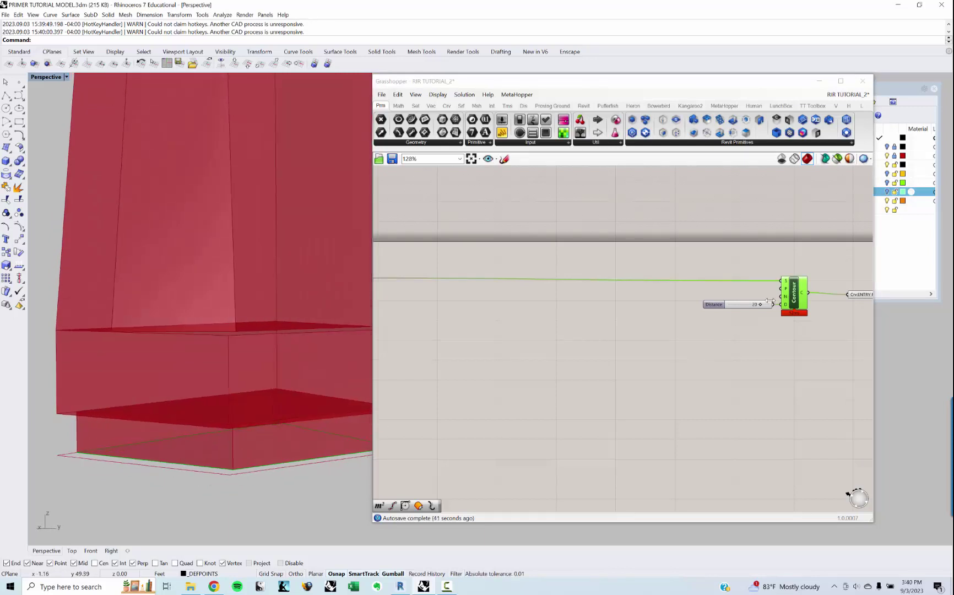
right_click_drag(138, 434, 133, 413)
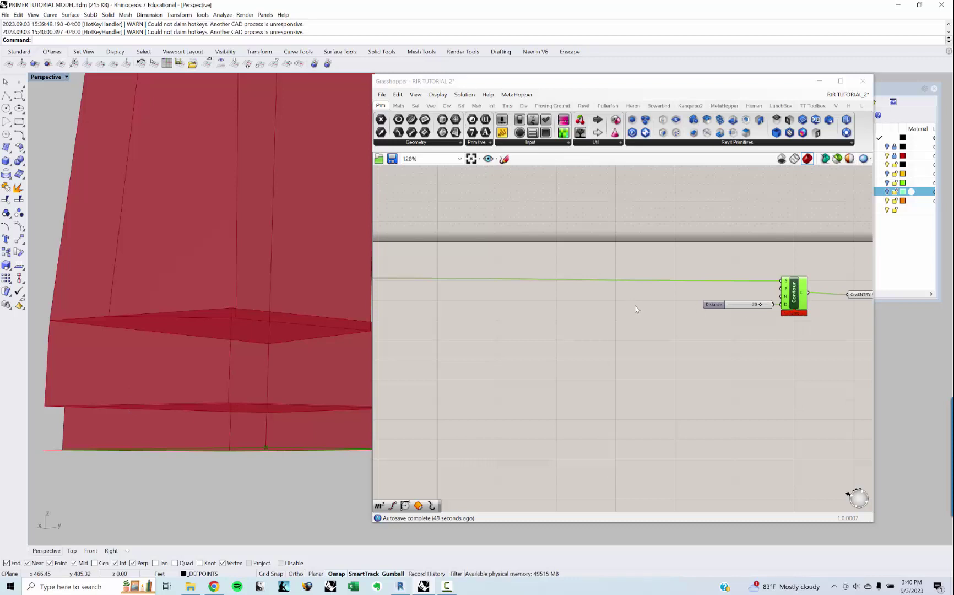
scroll(651, 319, "down", 3)
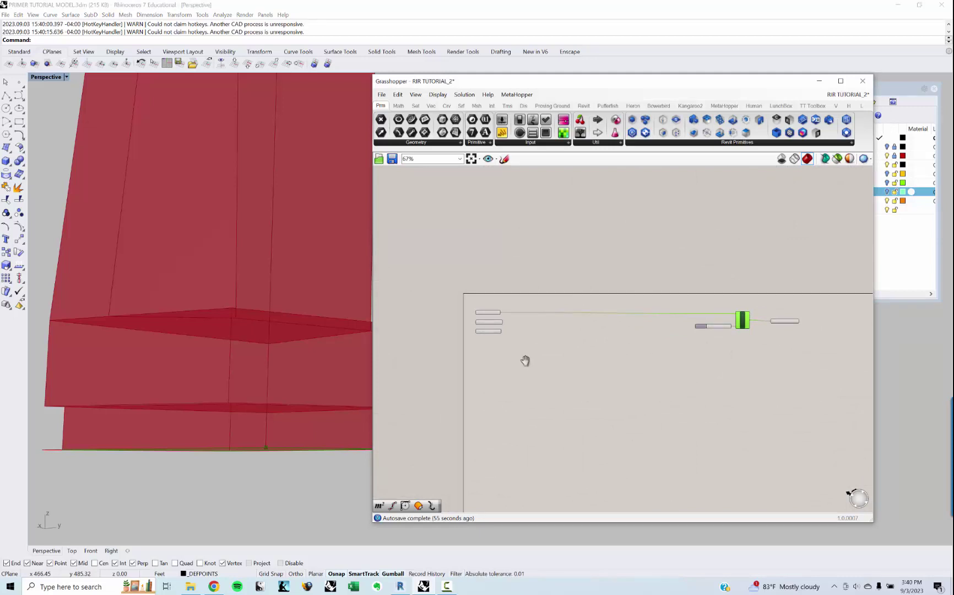
scroll(526, 360, "up", 3)
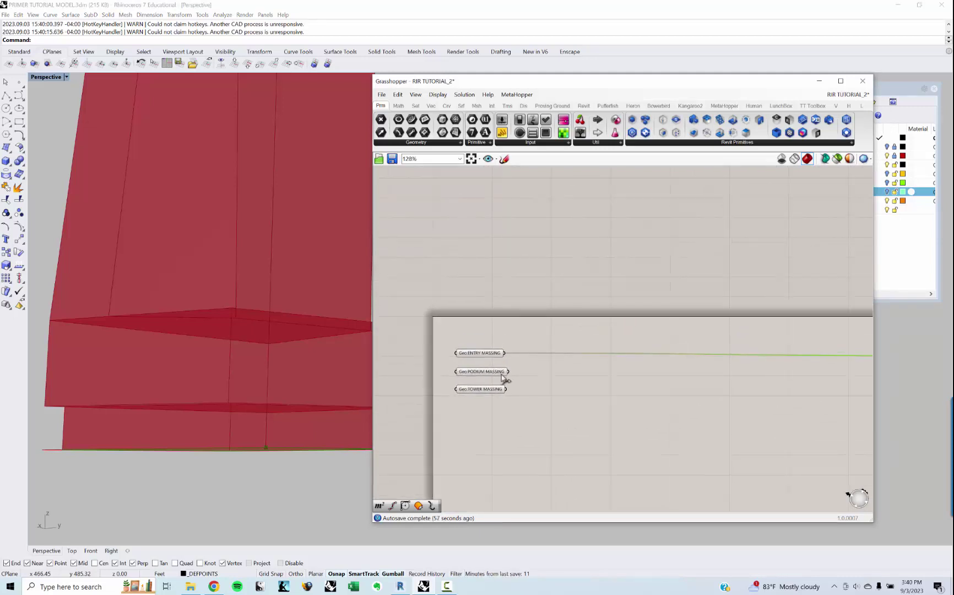
left_click(484, 373)
left_click(508, 380)
Step: Duplicate the Distance slider, Contour component and entry floor curve parameter together and place the copies below the originals
scroll(508, 379, "down", 3)
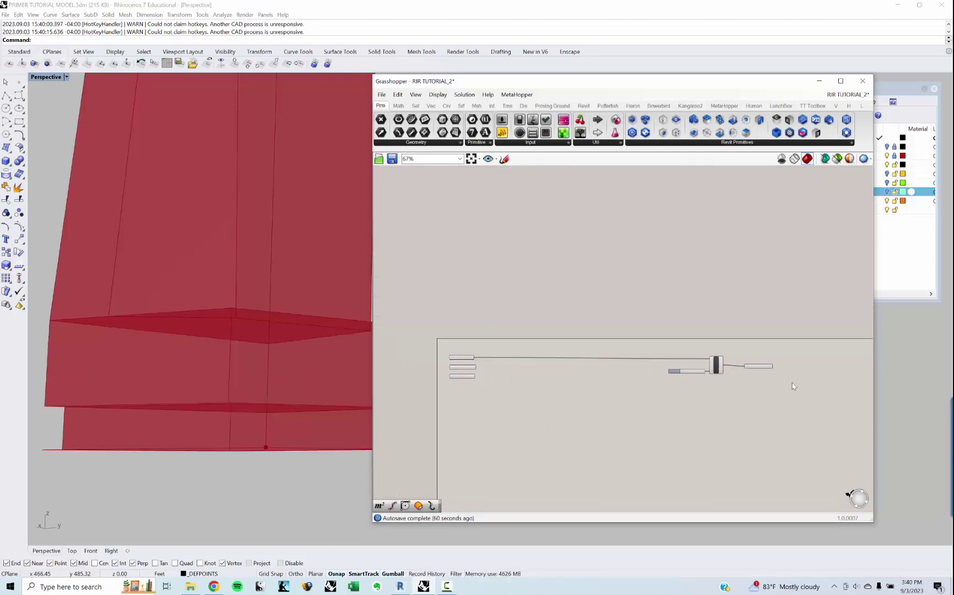
scroll(792, 386, "up", 3)
left_click_drag(794, 391, 577, 327)
right_click_drag(582, 426, 586, 399)
key("ctrl+c")
key("ctrl+v")
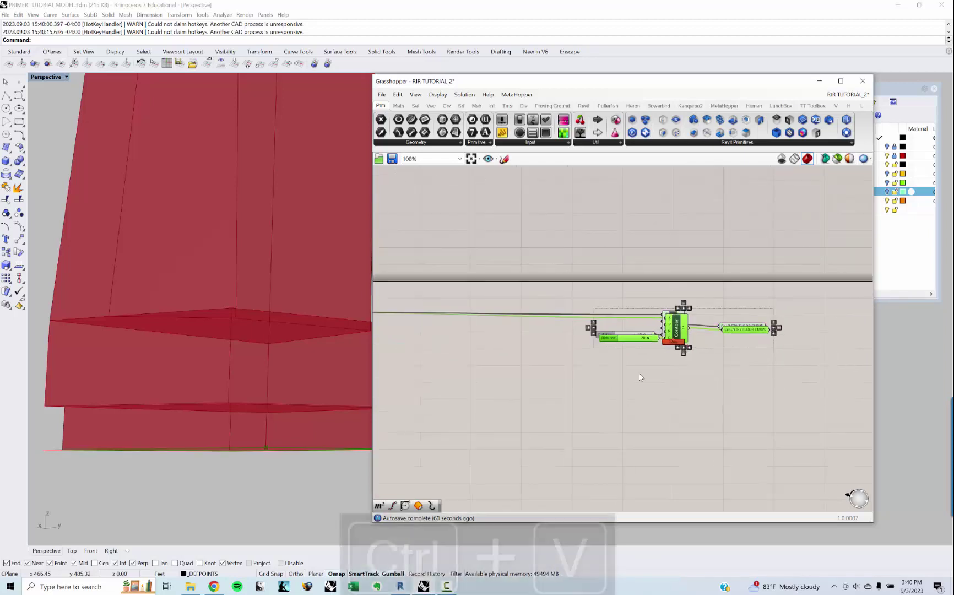
left_click_drag(675, 329, 674, 384)
left_click(552, 381)
Step: Connect the Geo:PODIUM MASSING parameter to the shape input of the duplicated Contour, replacing its entry massing connection
right_click_drag(552, 380, 673, 367)
left_click_drag(405, 315, 787, 359)
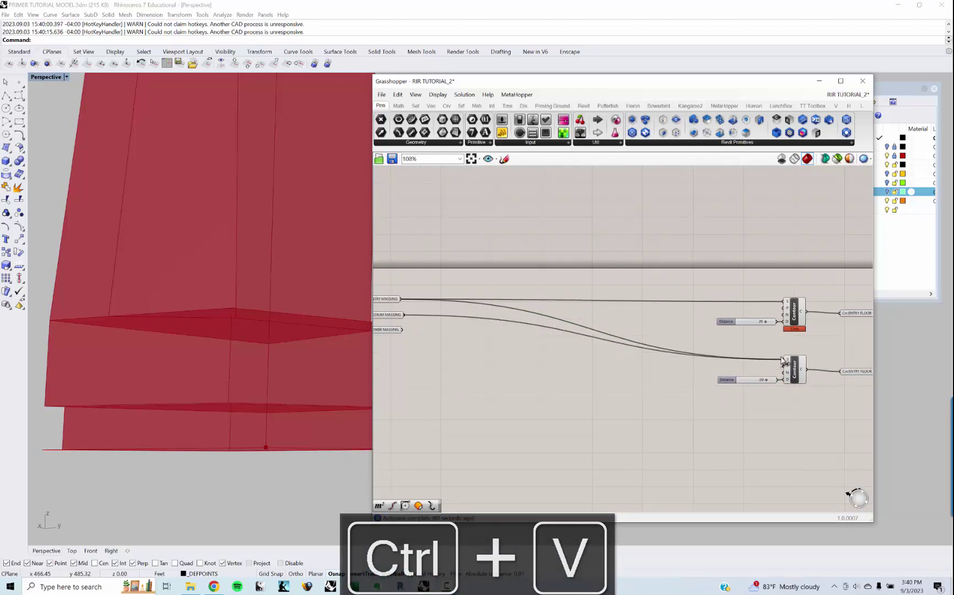
right_click_drag(734, 368, 658, 365)
Step: Rename the duplicated curve parameter as Crv:PODIUM FLOOR CURVES
left_click(799, 368)
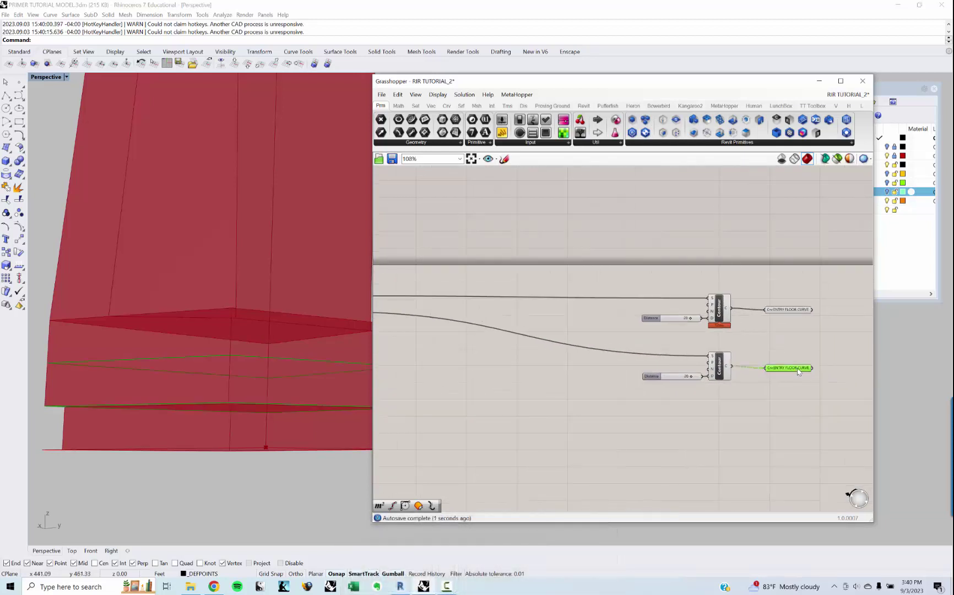
scroll(797, 367, "up", 3)
right_click(798, 368)
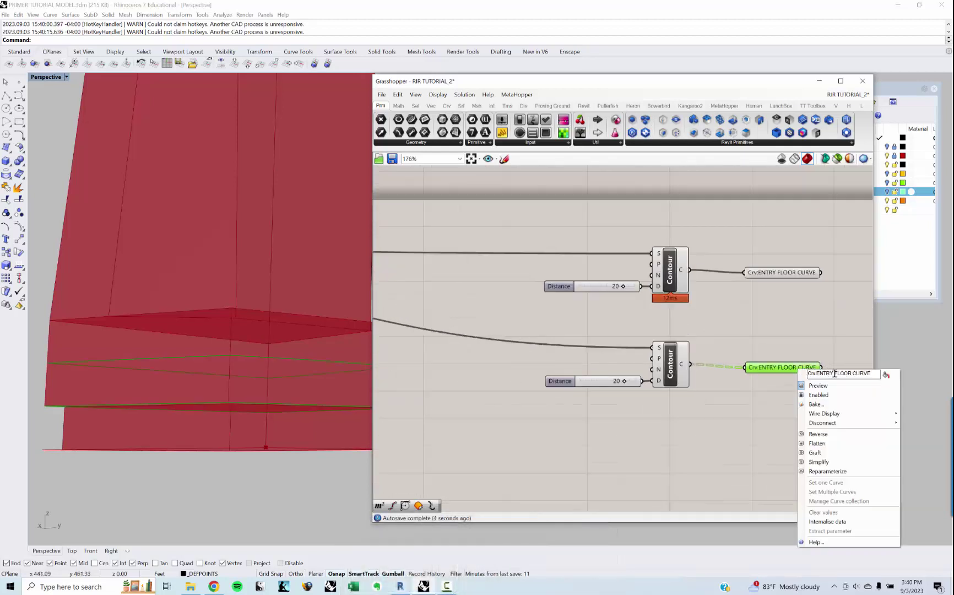
left_click_drag(834, 373, 821, 375)
type("PO")
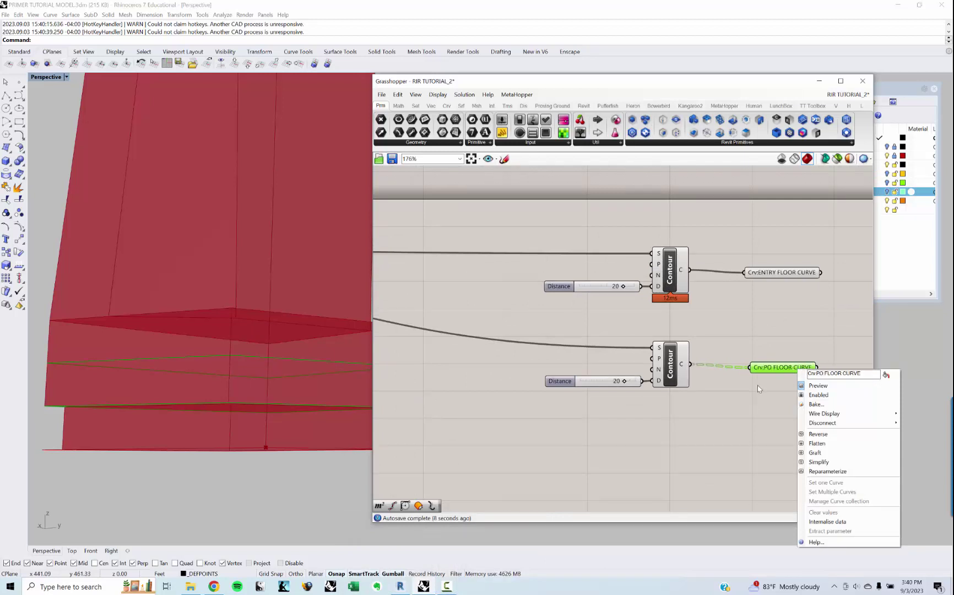
key("BackSpace")
type("PD")
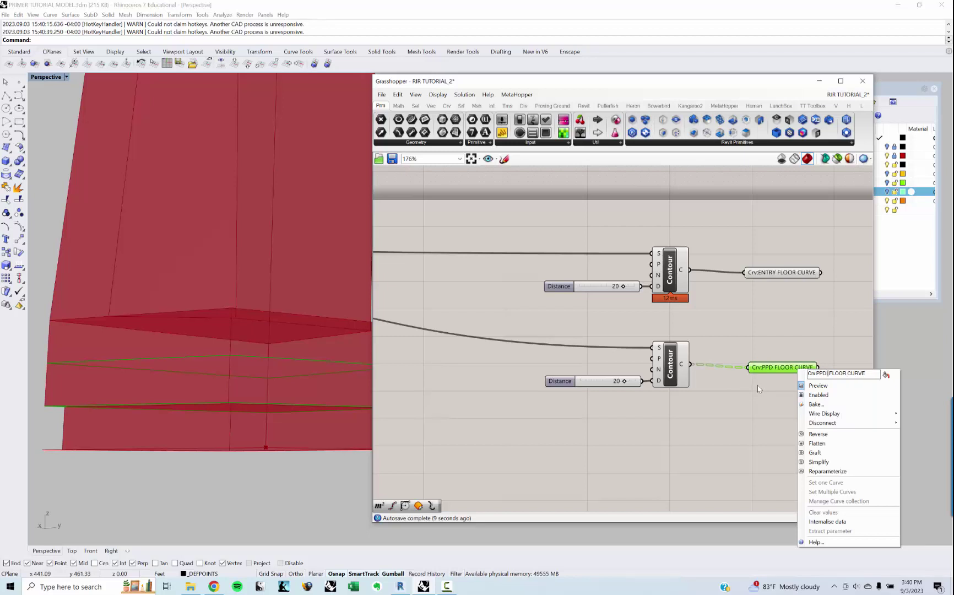
type("IUM")
key("BackSpace")
key("BackSpace")
key("BackSpace")
key("BackSpace")
key("BackSpace")
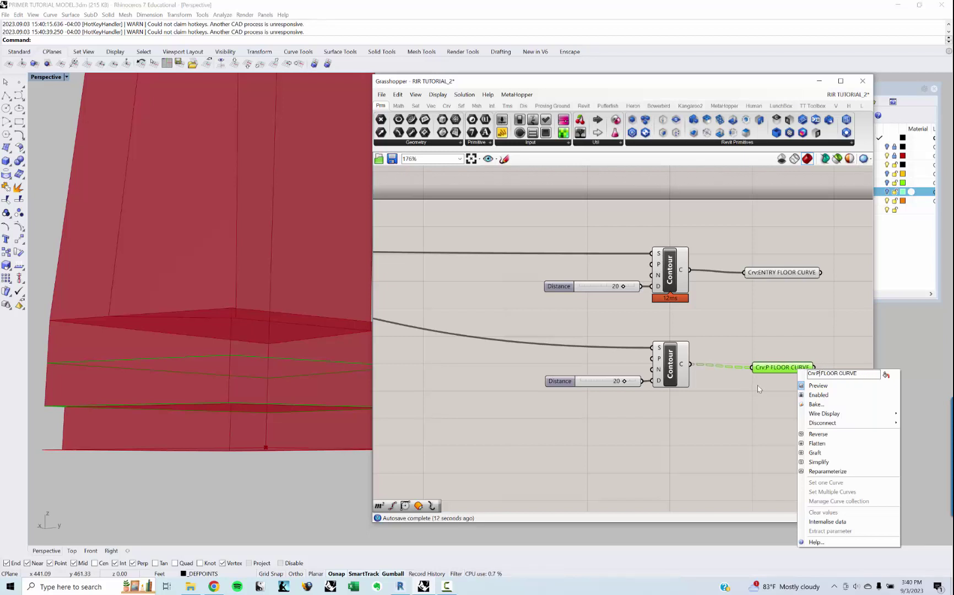
type("ODIUM")
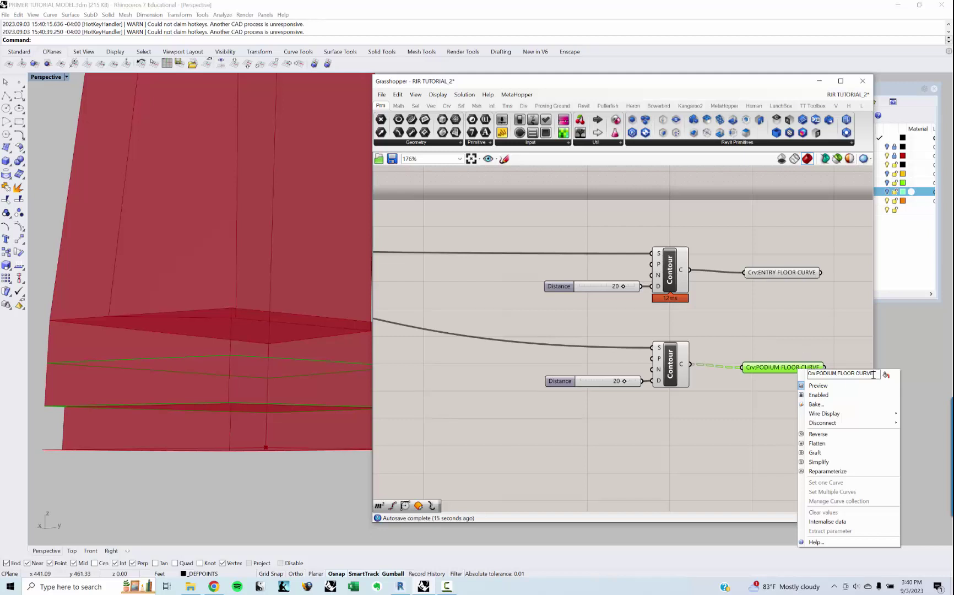
type("S")
key("Return")
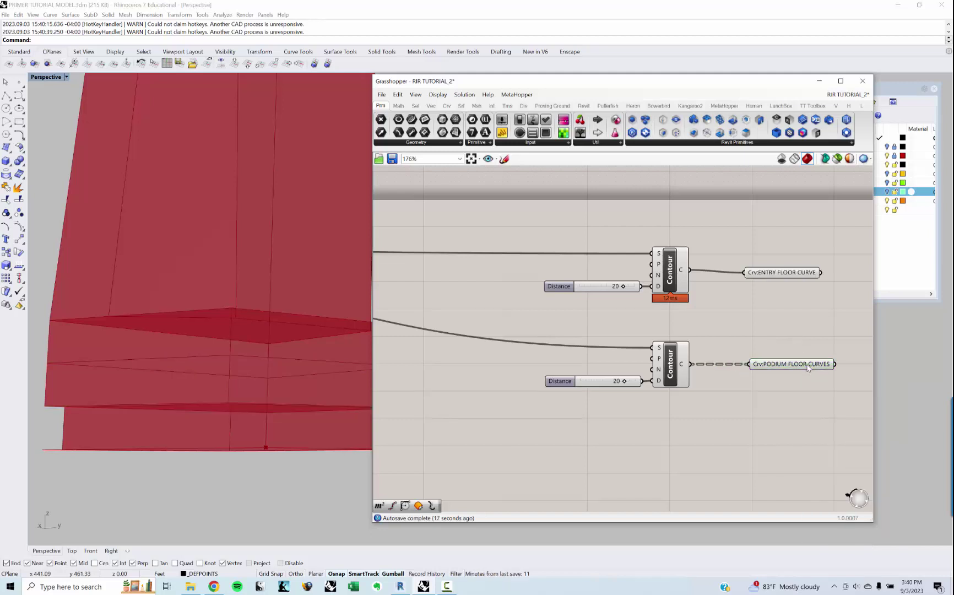
Step: Check the podium floor curves and set the podium Contour's Distance slider to 19
mouse_move(826, 368)
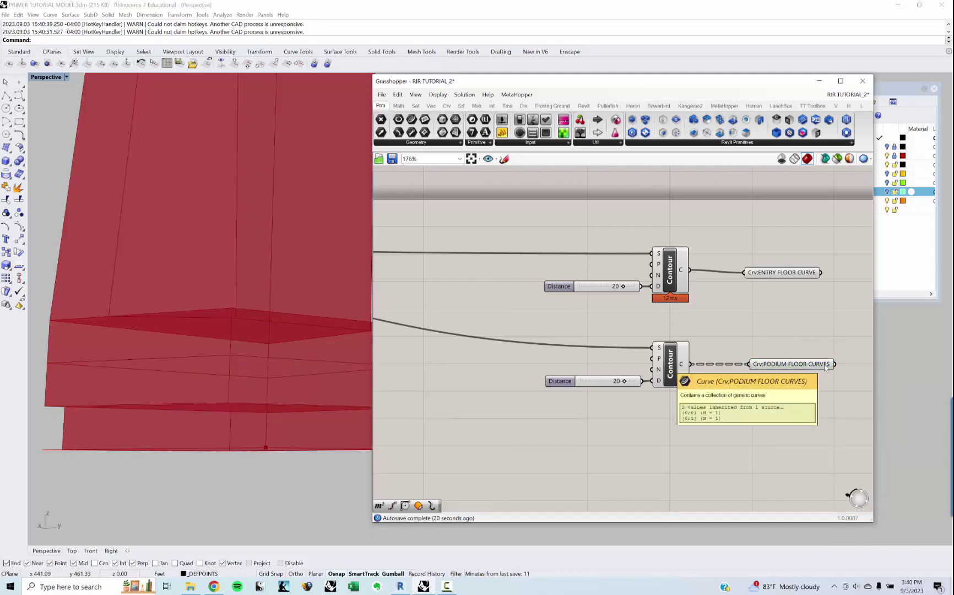
right_click_drag(307, 376, 252, 375)
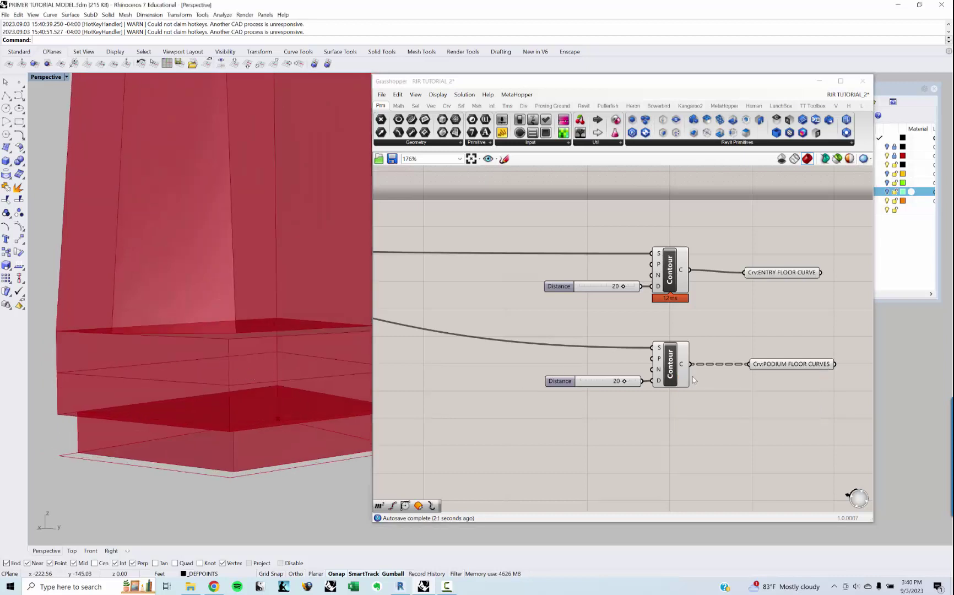
left_click(675, 375)
scroll(623, 347, "up", 2)
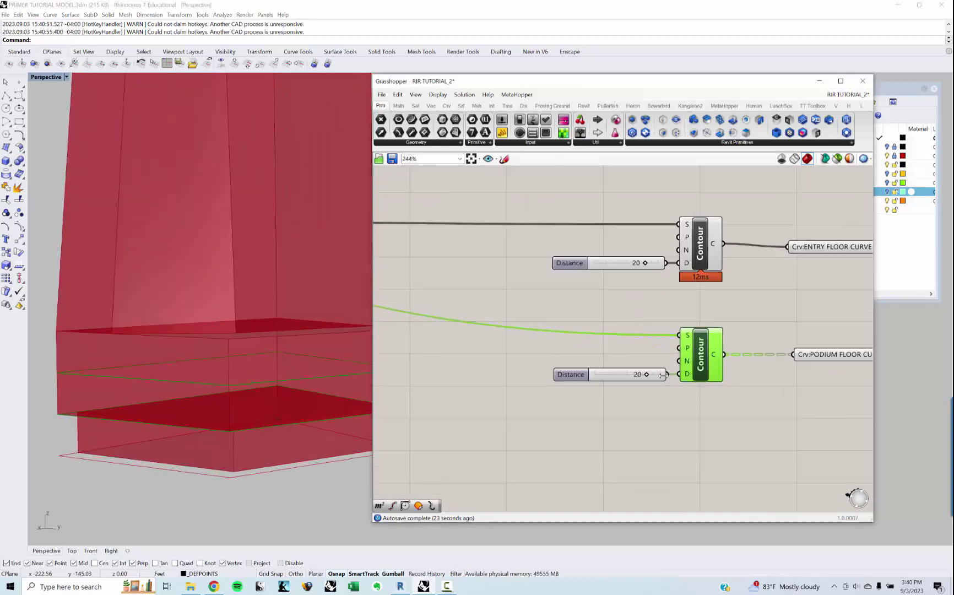
left_click_drag(645, 375, 643, 377)
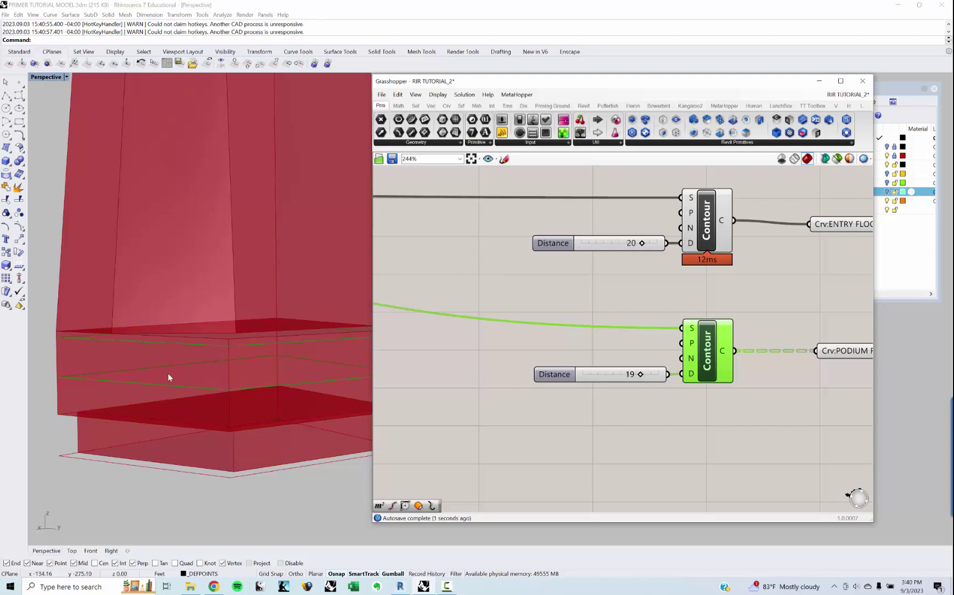
Step: Examine where the podium contours fall on the massing and check the Contour component's start point input
right_click_drag(577, 399, 508, 399)
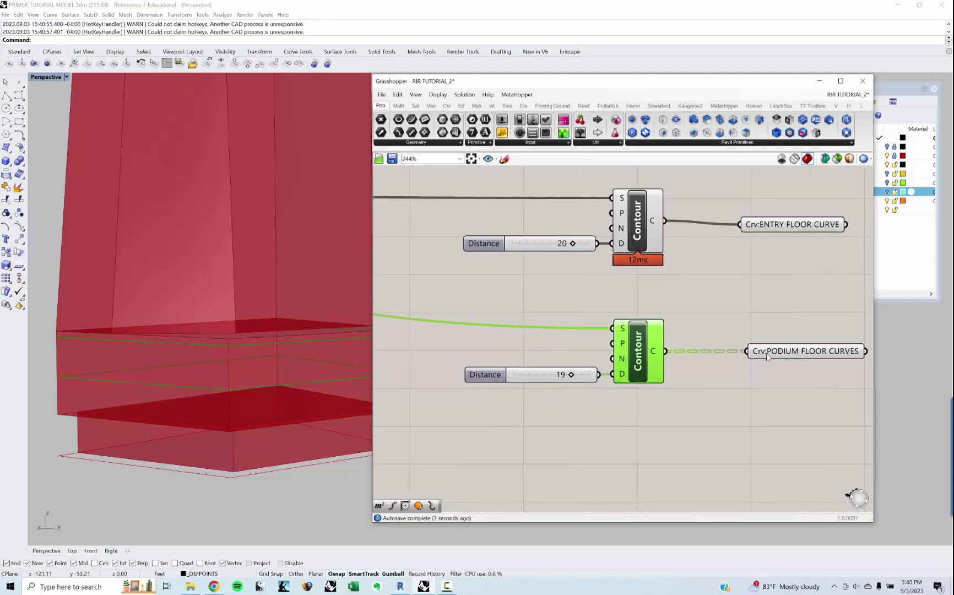
left_click(780, 350)
right_click_drag(281, 359, 189, 394)
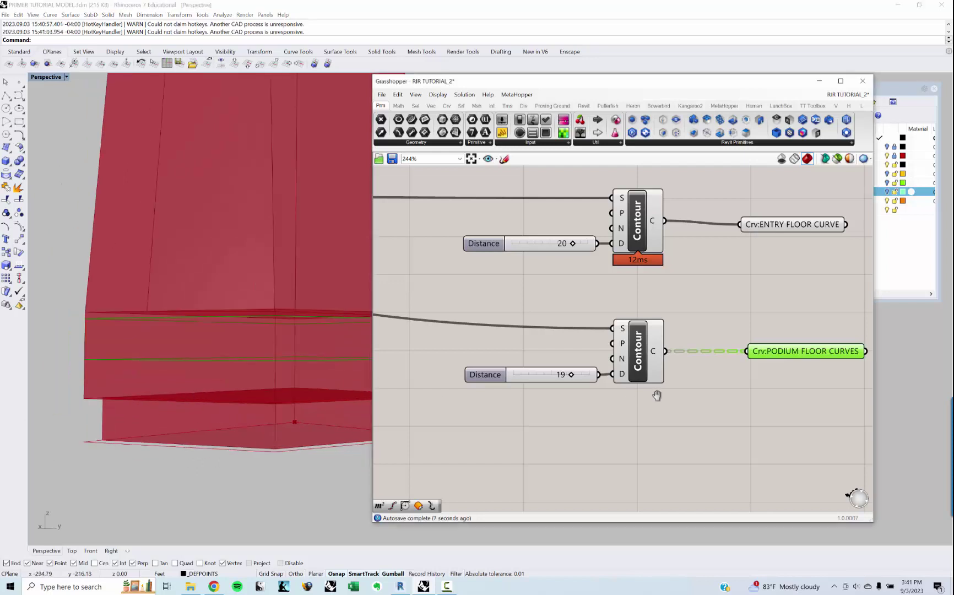
right_click_drag(659, 394, 685, 351)
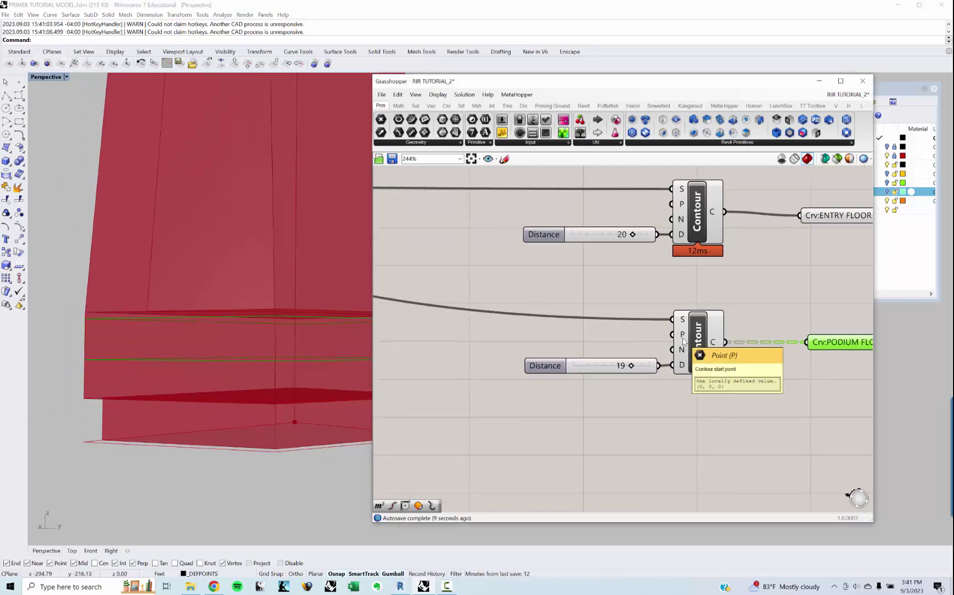
scroll(542, 352, "down", 3)
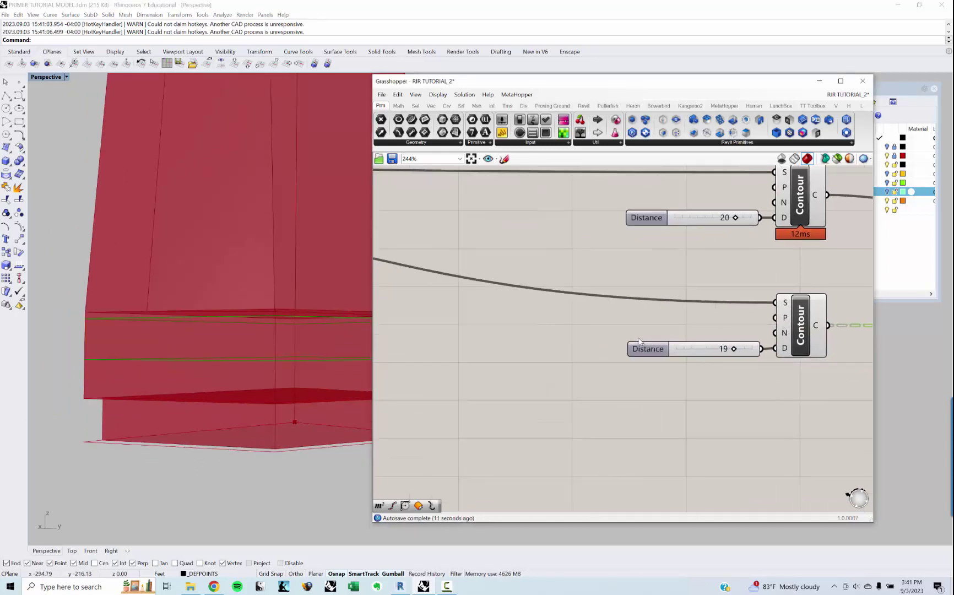
right_click_drag(542, 325, 659, 323)
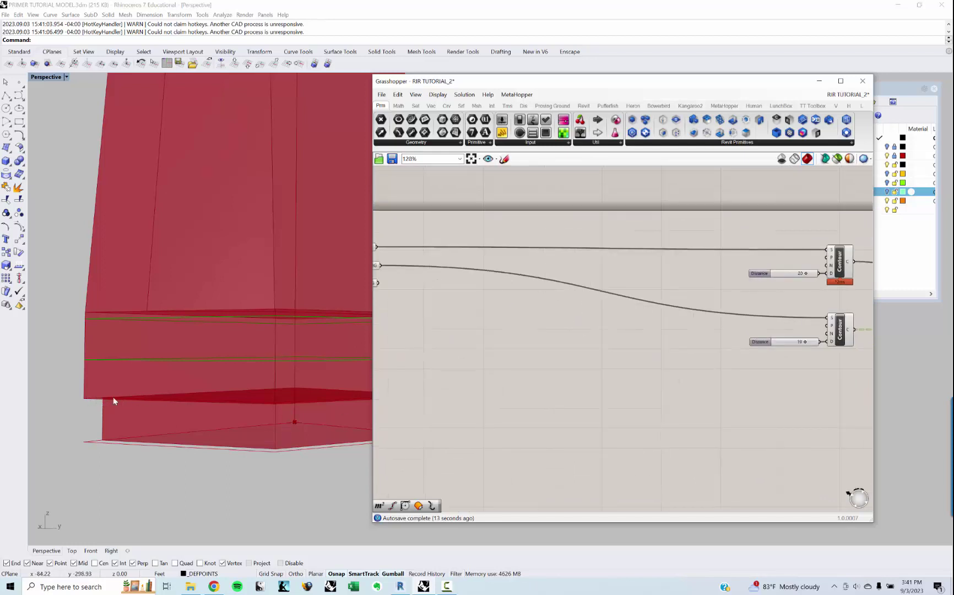
right_click_drag(113, 401, 259, 404)
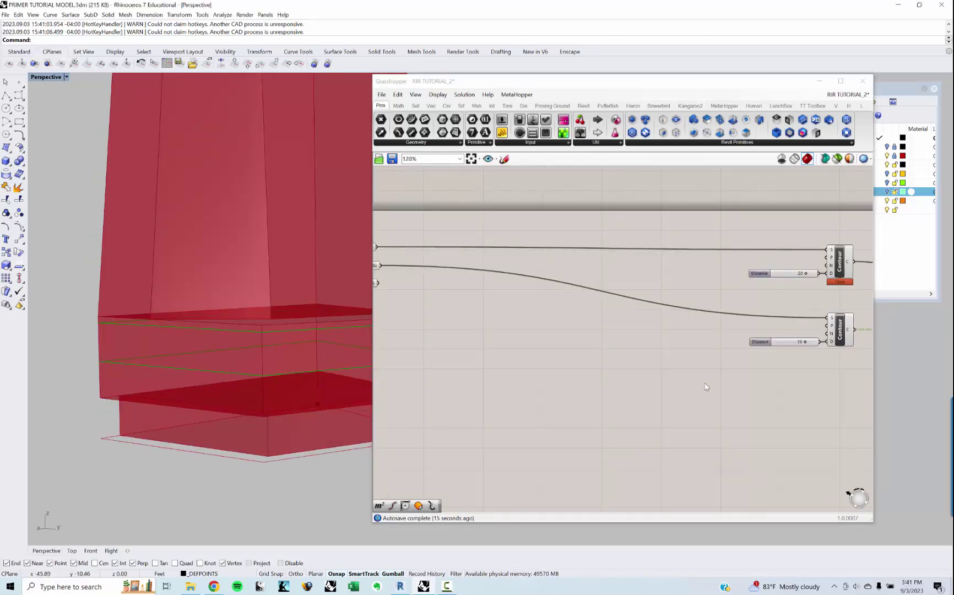
Step: Add a Bounding Box component to the canvas below the podium Contour
right_click_drag(735, 379, 589, 356)
right_click_drag(686, 345, 648, 359)
left_click(673, 348)
double_click(663, 385)
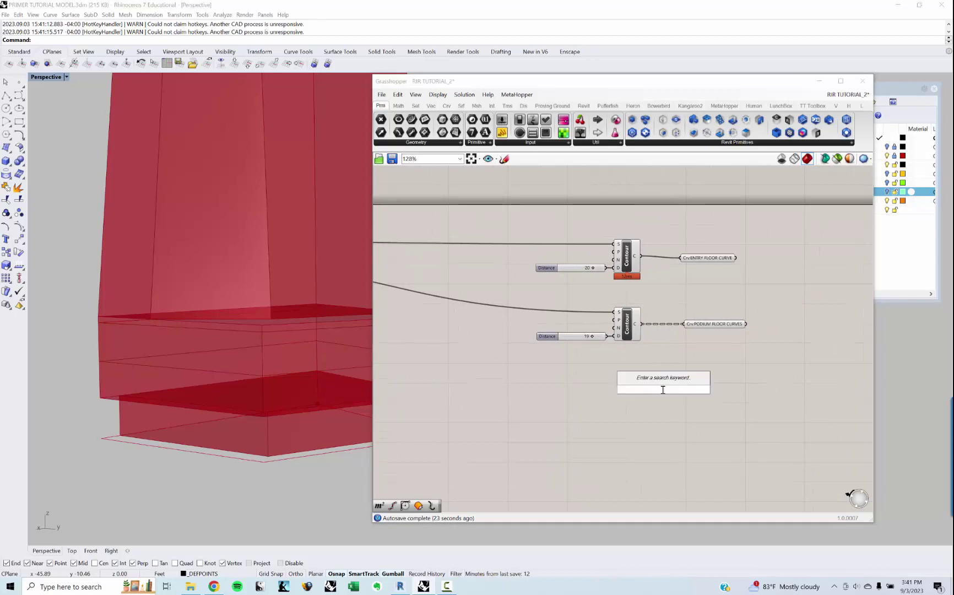
type("BOUND")
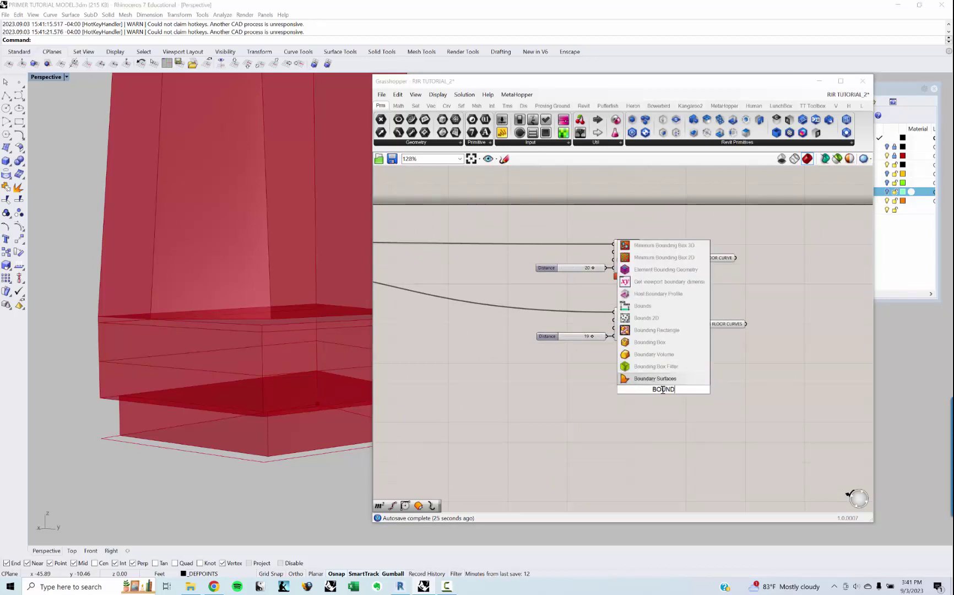
key("Up")
key("Up")
key("Up")
key("Return")
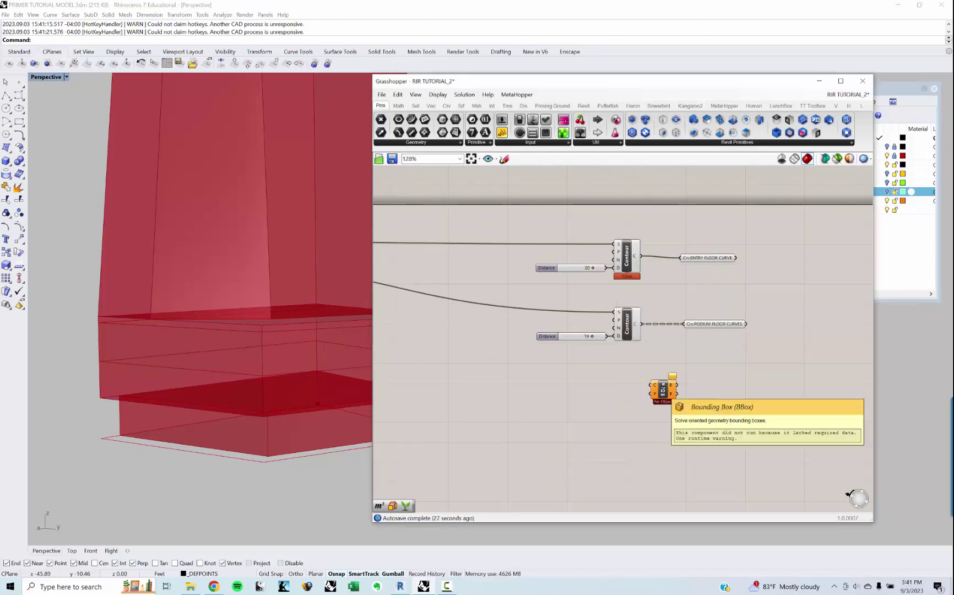
scroll(663, 392, "up", 2)
left_click_drag(668, 387, 671, 373)
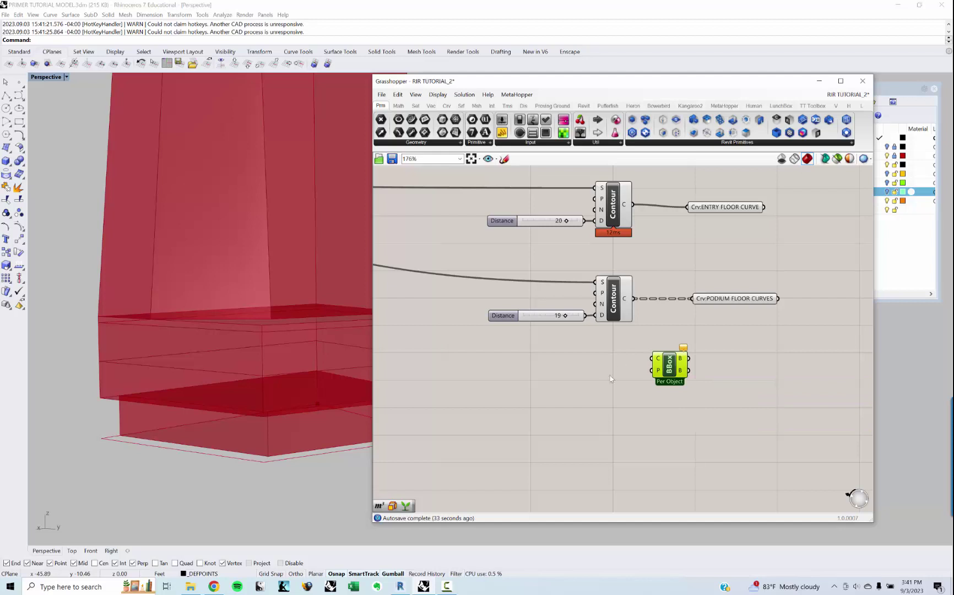
Step: Shift the Bounding Box component beneath the podium Contour and connect the podium massing to its Content input
mouse_move(626, 299)
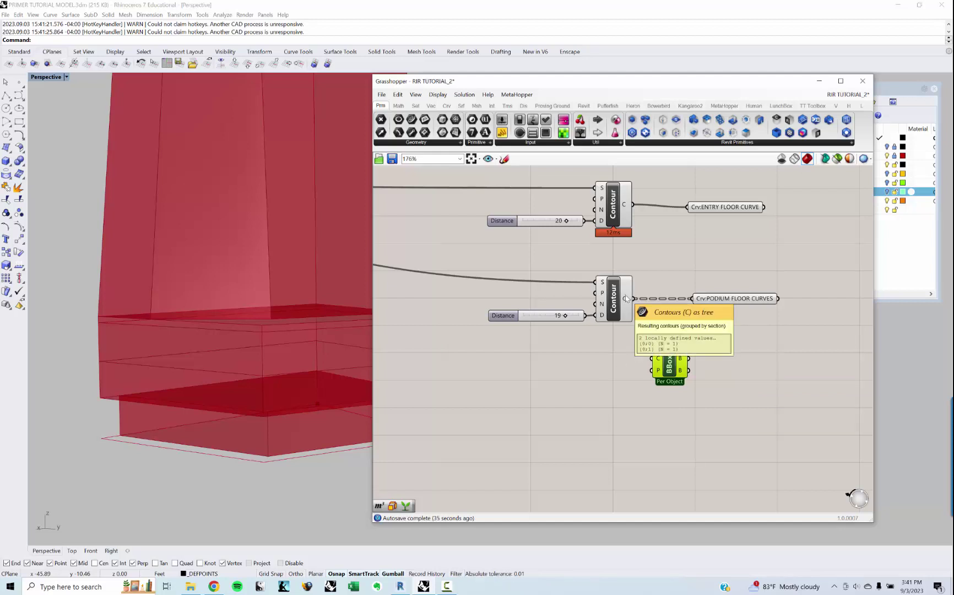
right_click_drag(593, 349, 639, 340)
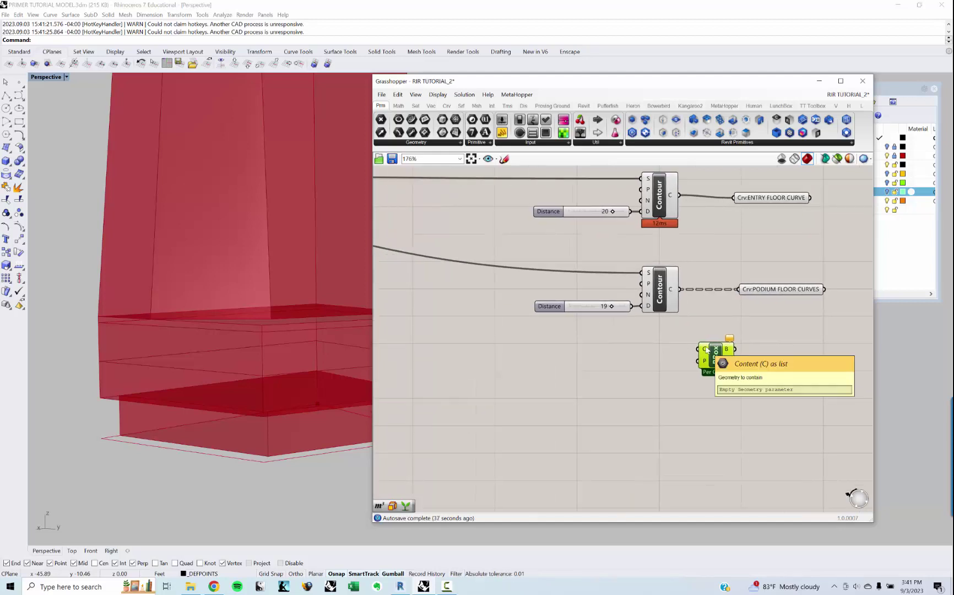
left_click_drag(707, 350, 653, 350)
scroll(765, 331, "down", 2)
right_click_drag(442, 263, 550, 270)
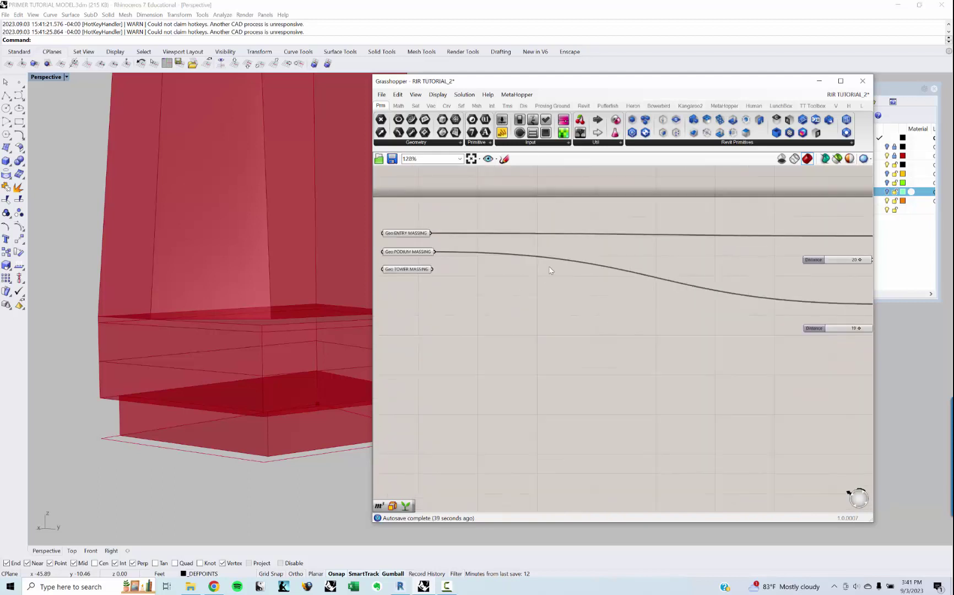
left_click_drag(435, 252, 721, 379)
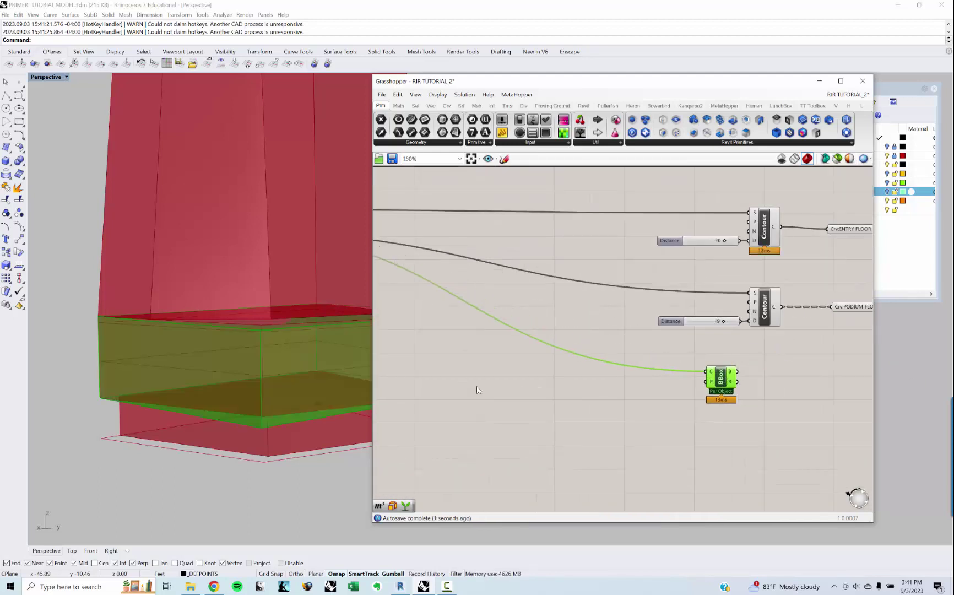
Step: Inspect the previewed bounding box around the podium massing in the Rhino viewport from several angles
left_click(477, 390)
right_click_drag(330, 388, 282, 406)
left_click(722, 378)
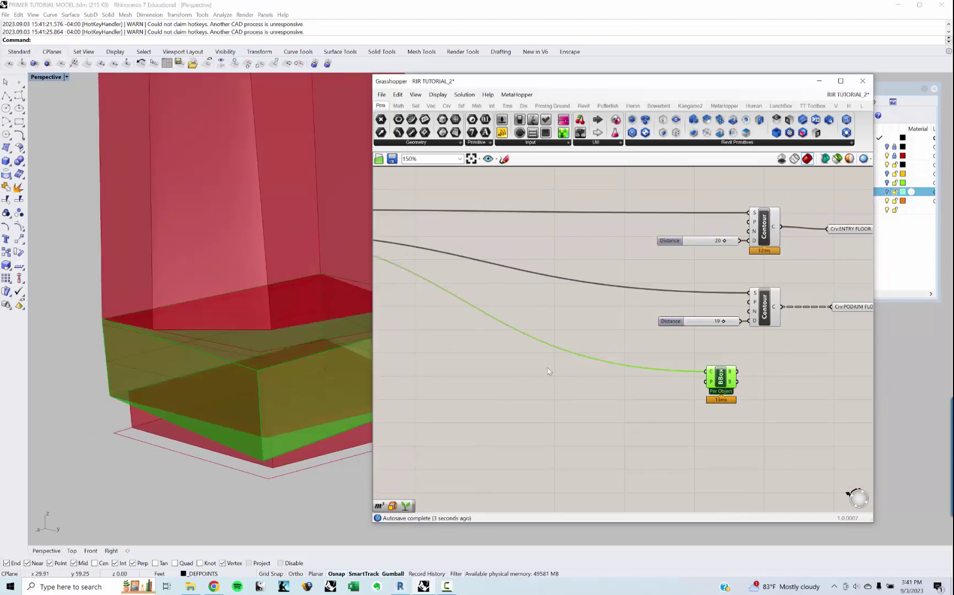
right_click_drag(297, 334, 287, 358)
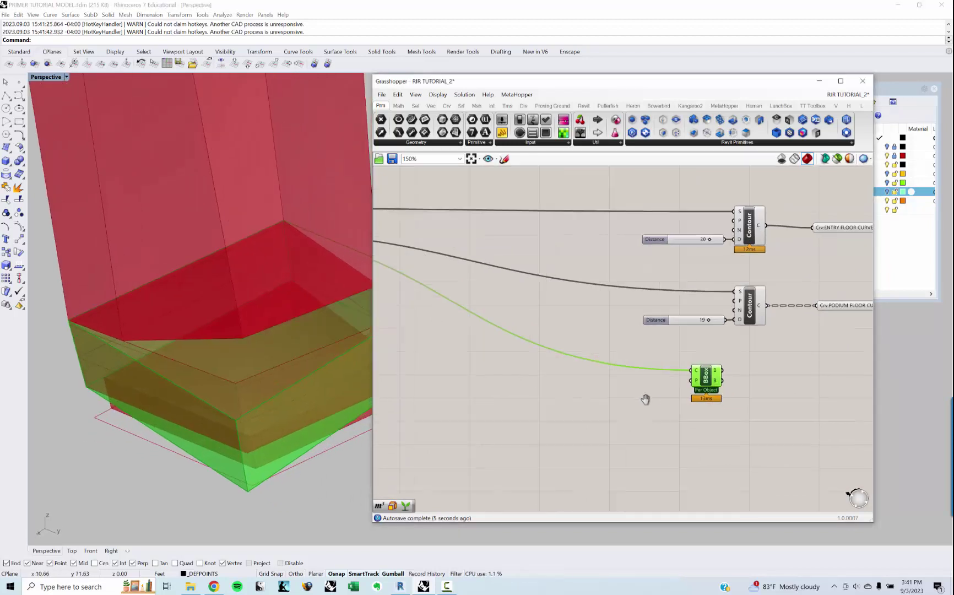
Step: Make room beside the Bounding Box, add a Deconstruct Box component, and connect the Box output to its input
scroll(639, 398, "up", 2)
left_click(650, 419)
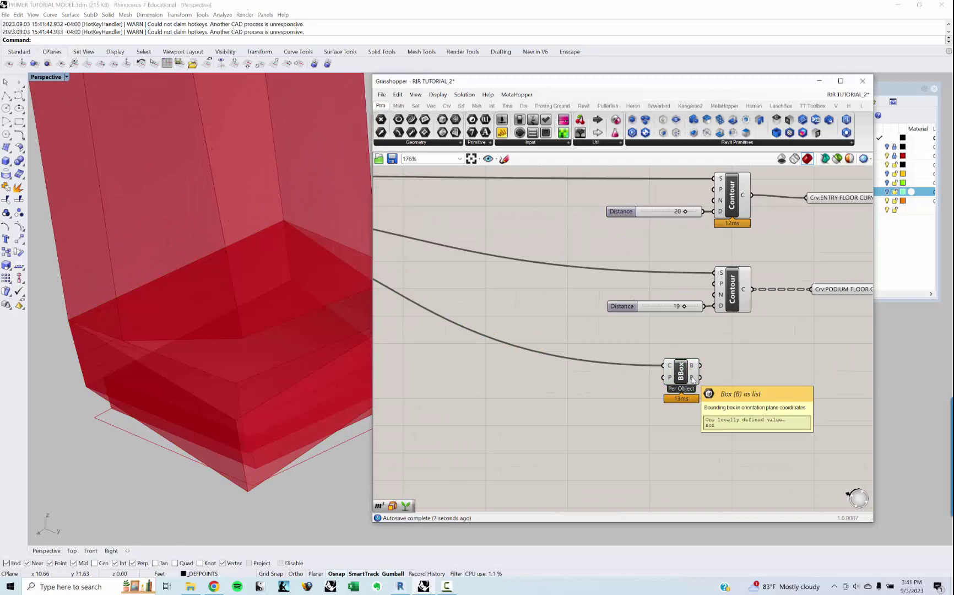
left_click_drag(682, 373, 618, 377)
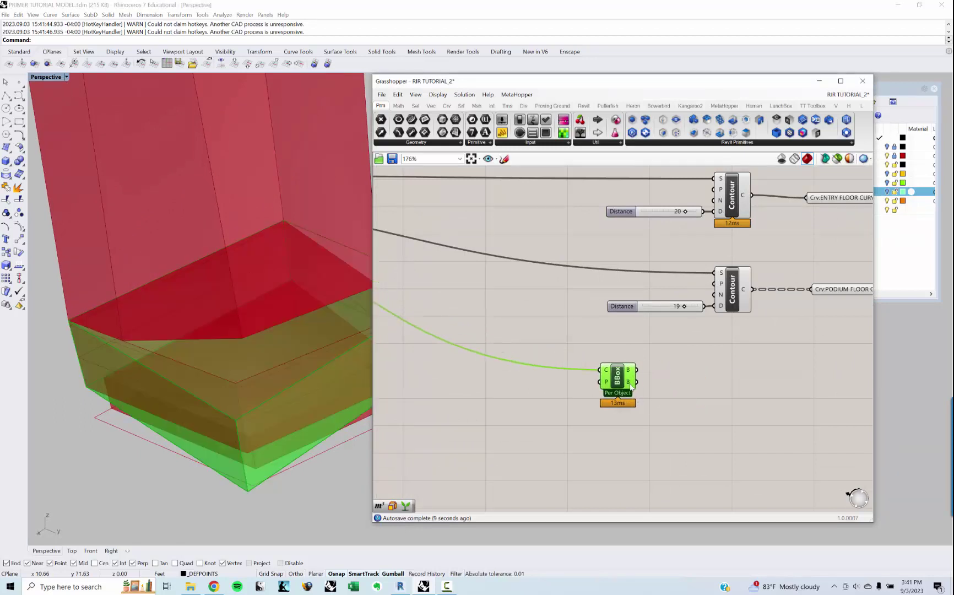
double_click(709, 416)
type("DECON")
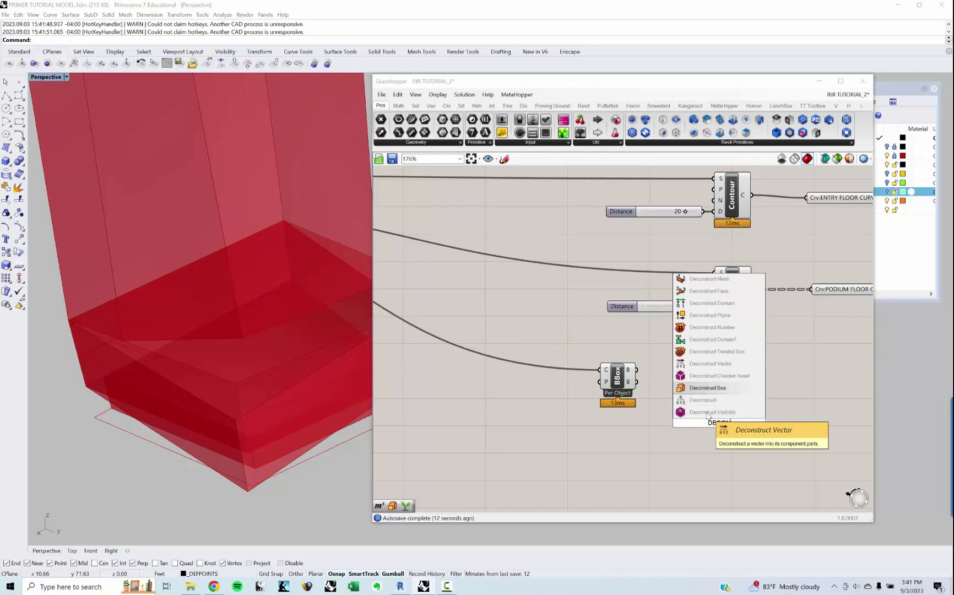
left_click(708, 388)
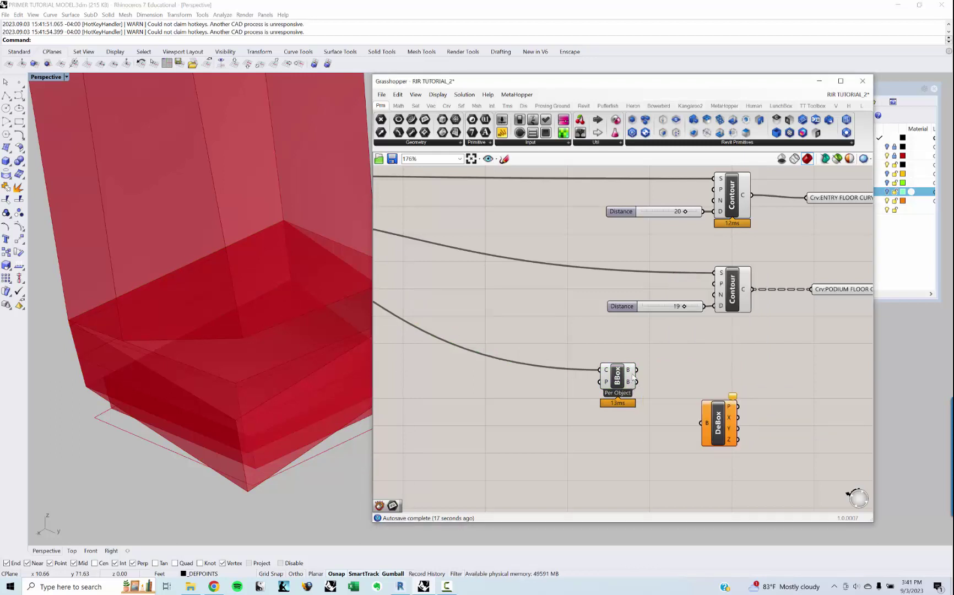
left_click_drag(638, 371, 707, 423)
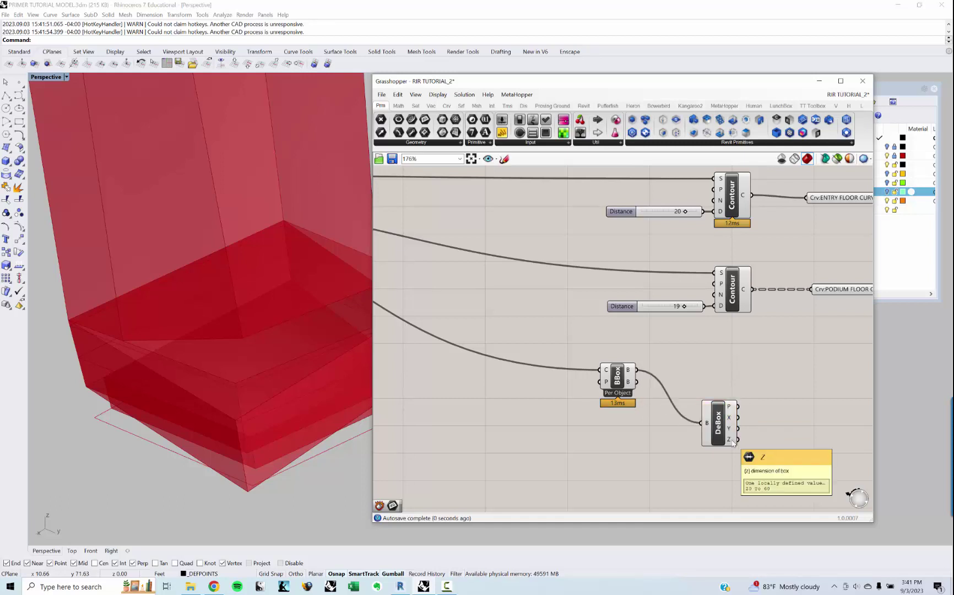
Step: Add a Deconstruct Domain component and connect the deconstructed box's Z dimension to its input
right_click_drag(719, 435, 705, 434)
left_click_drag(705, 434, 697, 419)
scroll(697, 419, "up", 3)
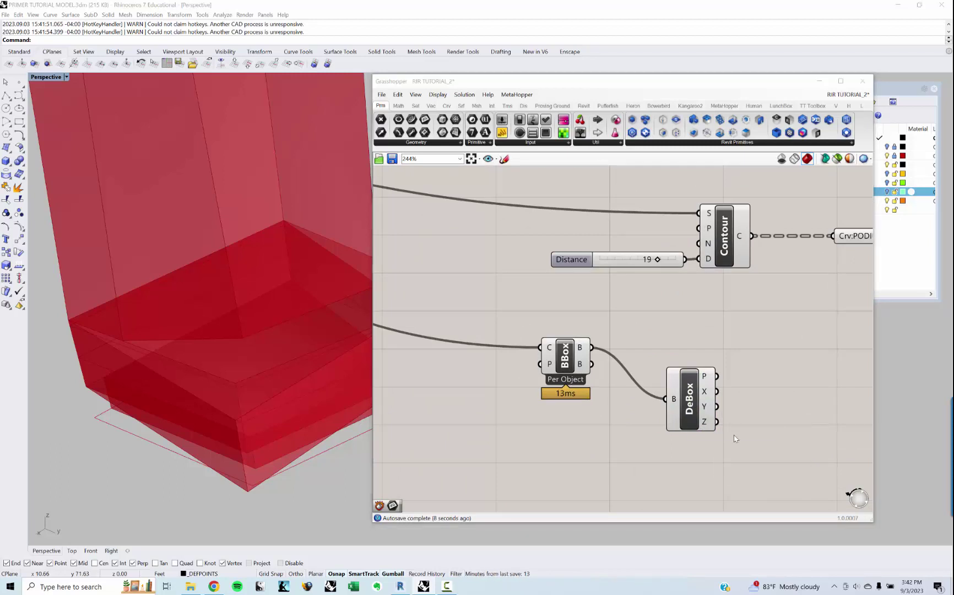
double_click(734, 435)
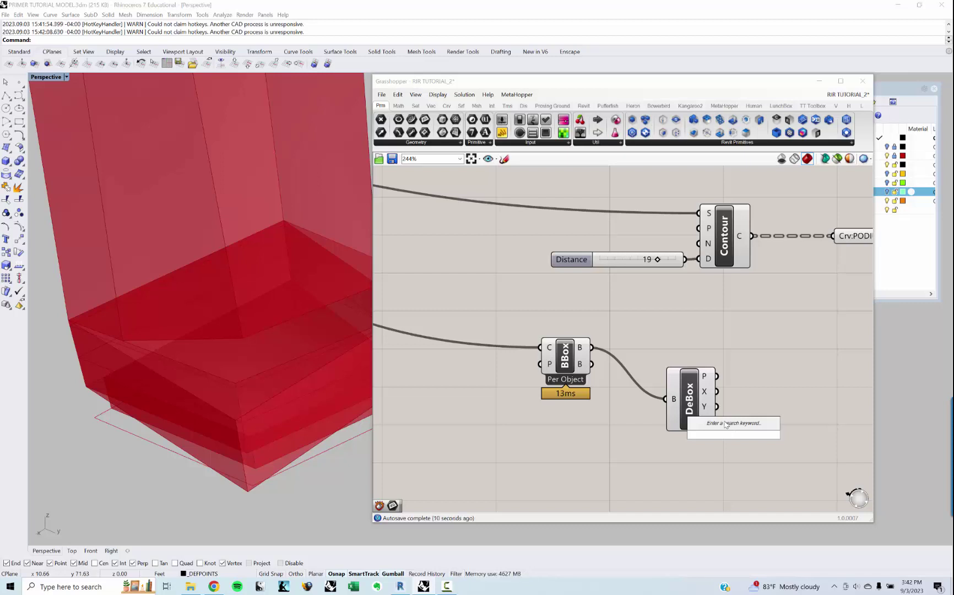
type("DEC")
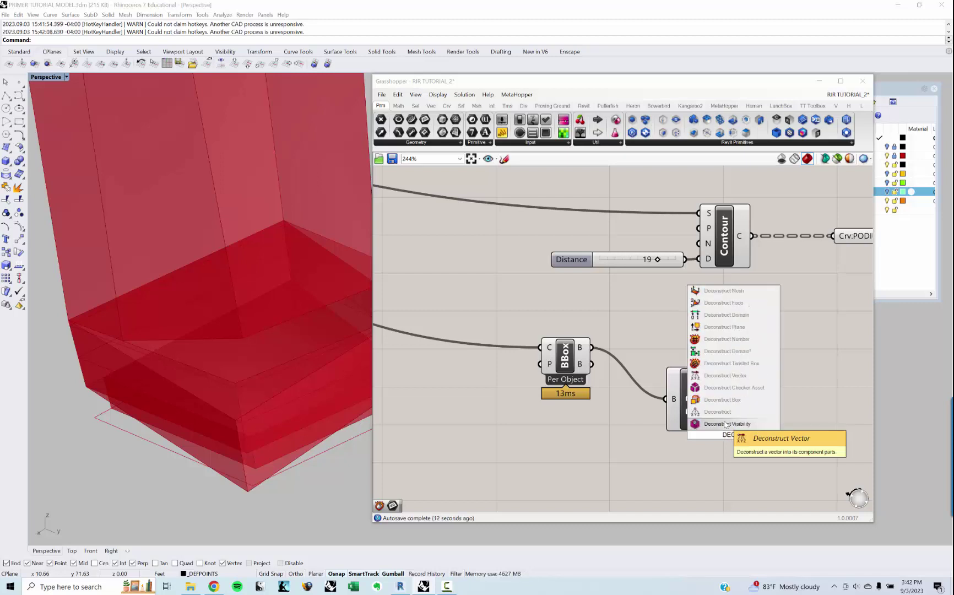
type("ONSTRU")
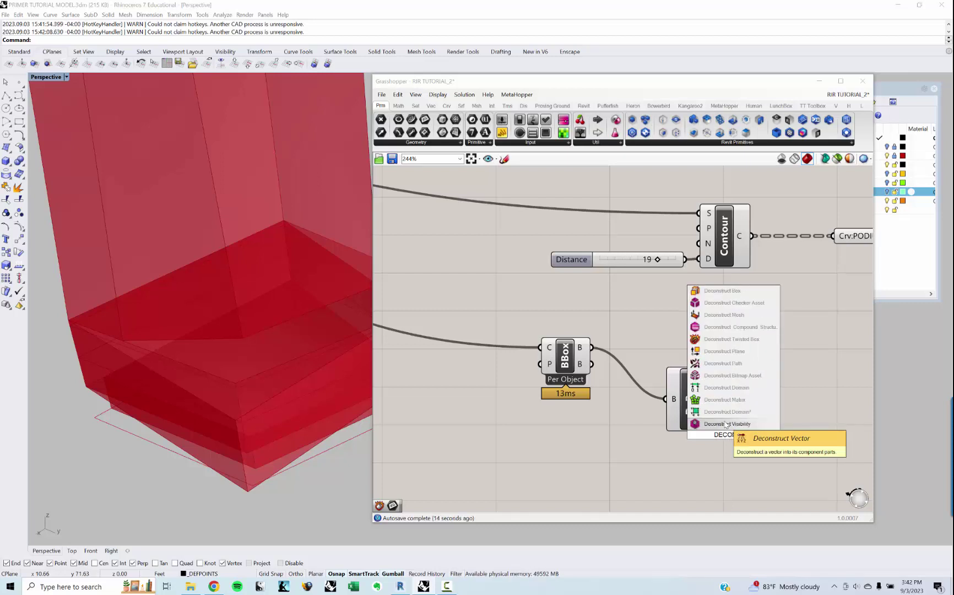
left_click(748, 388)
right_click_drag(769, 411, 740, 389)
mouse_move(711, 411)
left_mouse_down()
mouse_move(757, 415)
mouse_move(711, 413)
mouse_move(728, 419)
left_mouse_up()
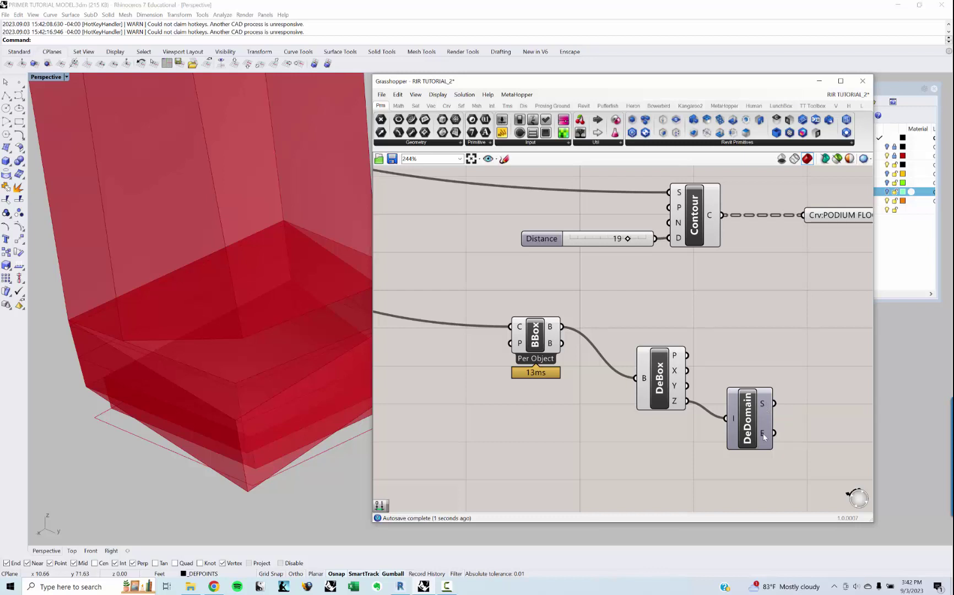
Step: Add a Construct Point component and connect the deconstructed domain's Start output to its Z coordinate input
mouse_move(764, 437)
right_click_drag(765, 437, 657, 436)
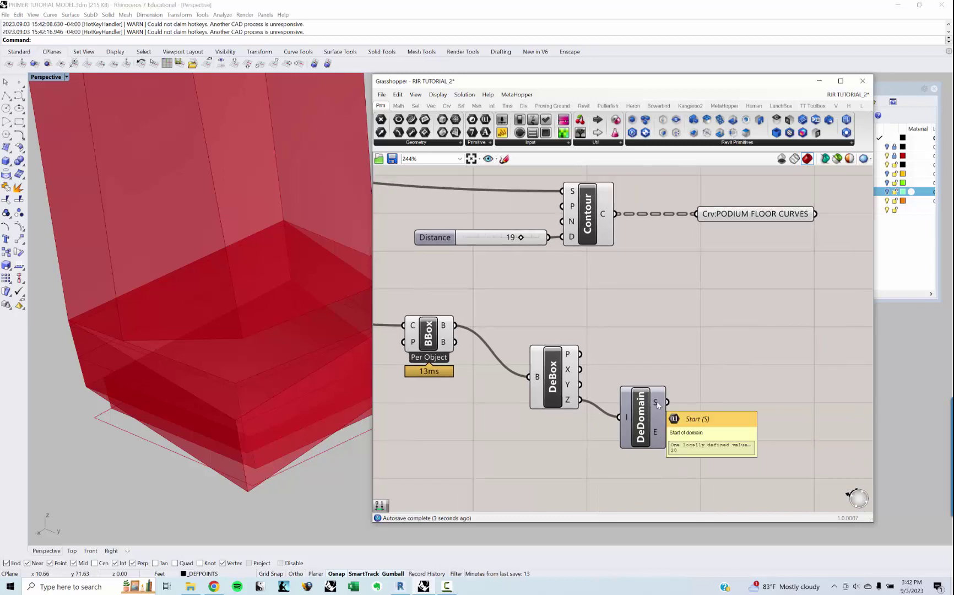
right_click_drag(595, 325, 620, 347)
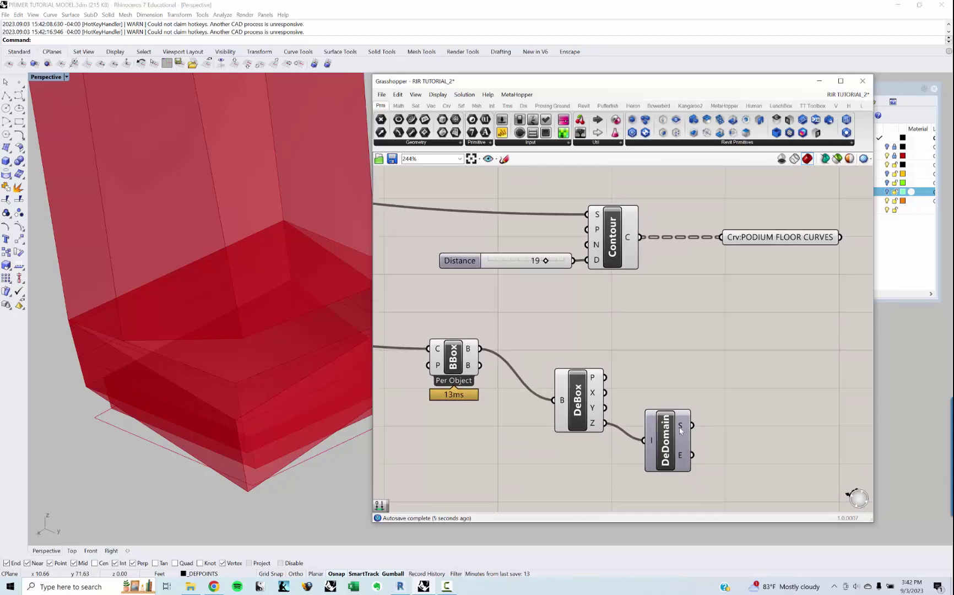
mouse_move(680, 429)
mouse_move(593, 426)
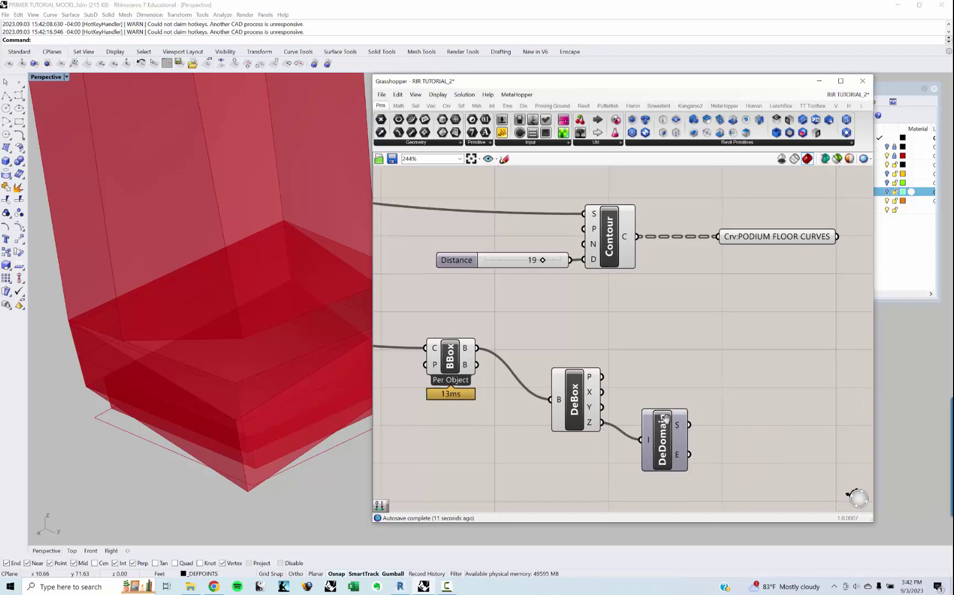
right_click_drag(738, 432, 727, 430)
double_click(726, 430)
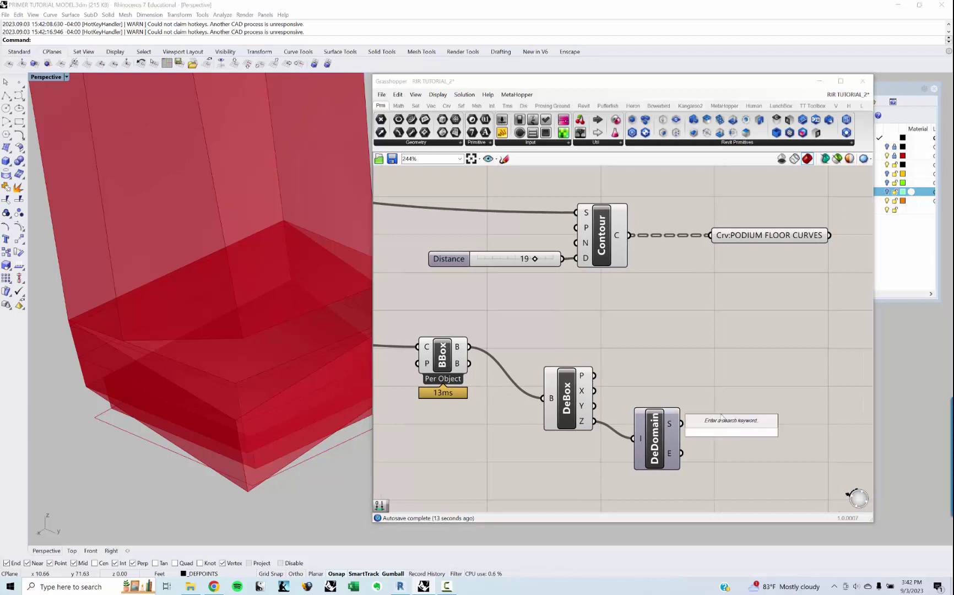
type("co")
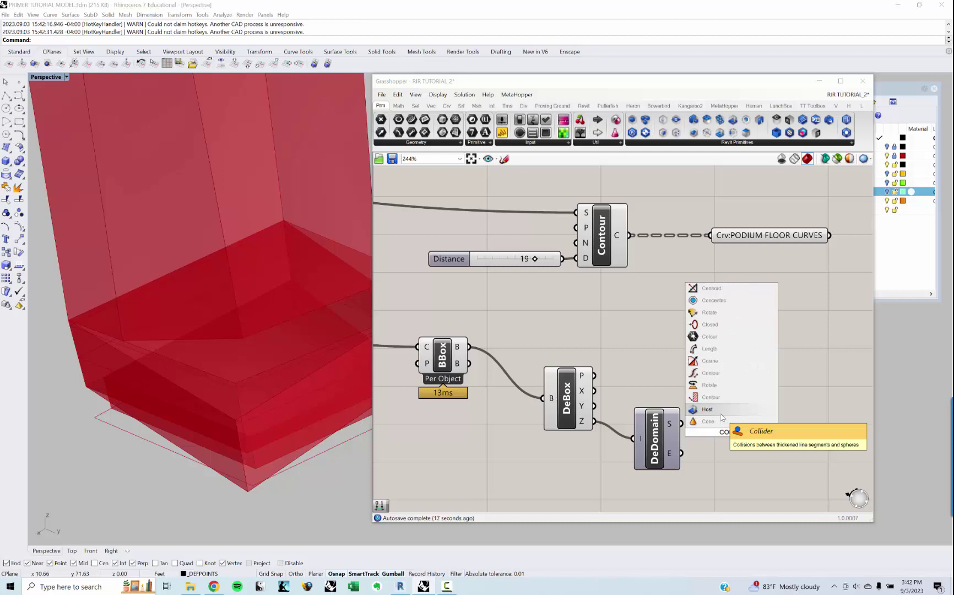
type("nstruct p")
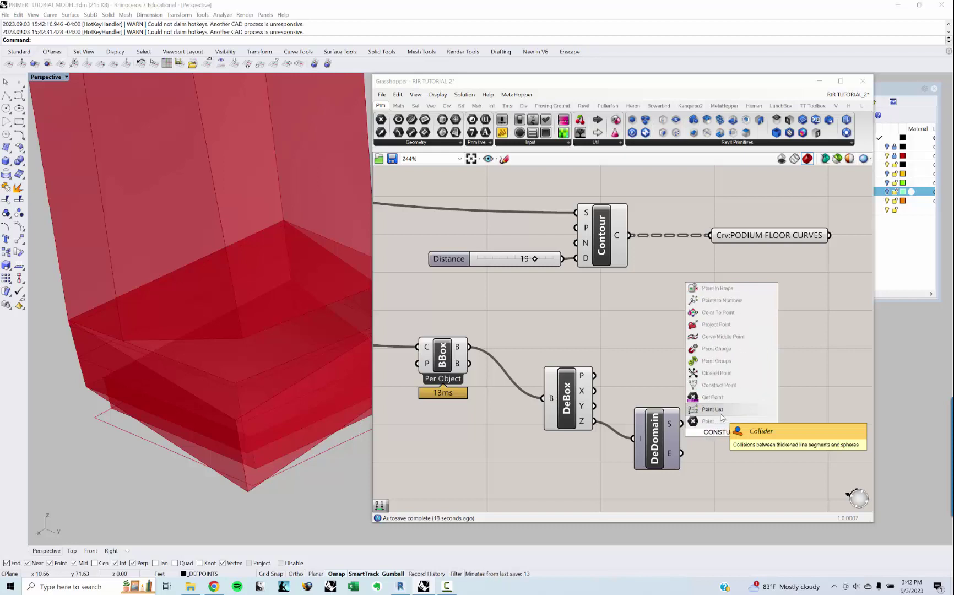
left_click(743, 384)
scroll(722, 388, "down", 3)
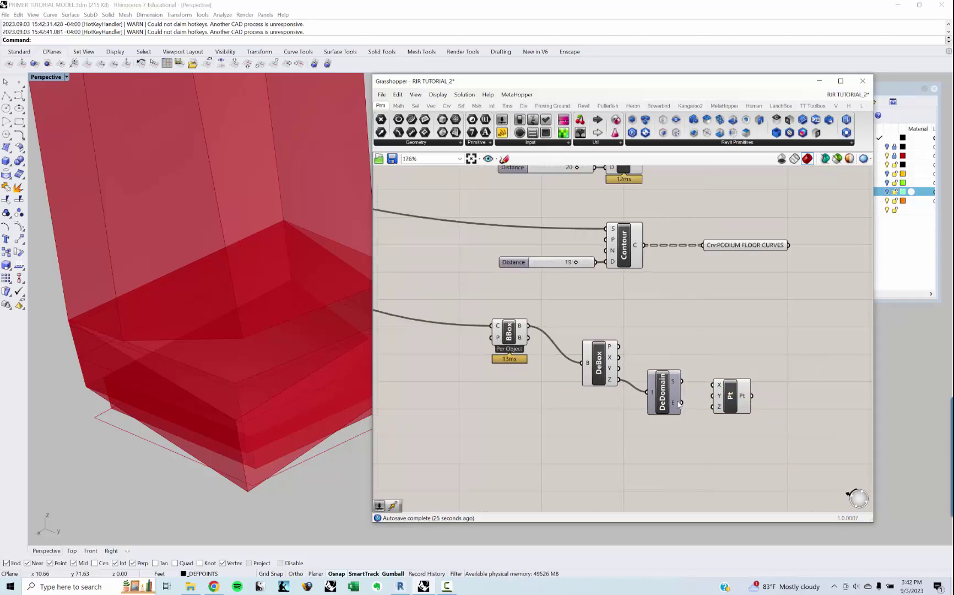
left_click_drag(681, 386, 714, 406)
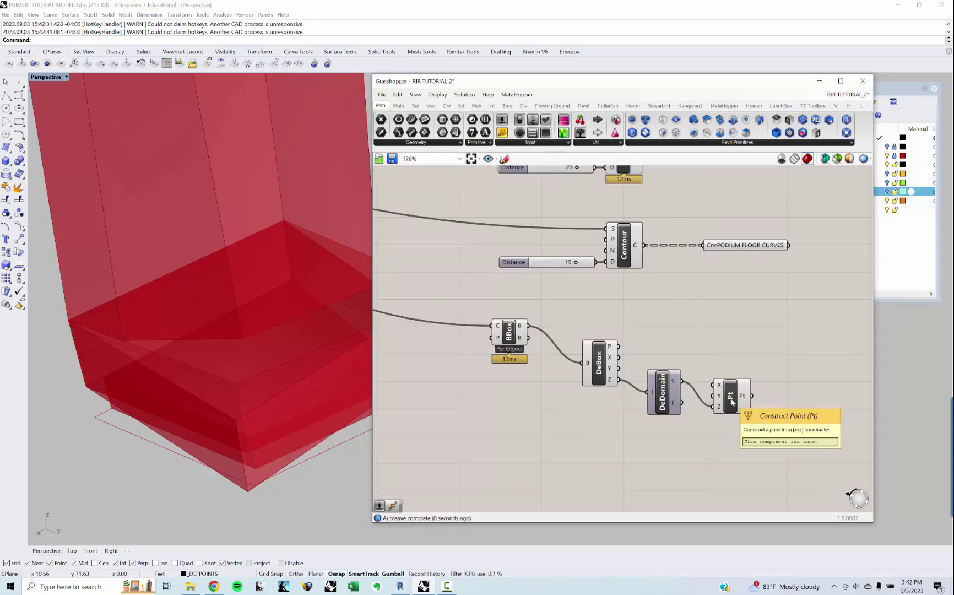
Step: Check where the constructed point sits relative to the podium massing in the Rhino viewport
left_click(732, 400)
scroll(732, 401, "down", 3)
right_click_drag(194, 290, 208, 272)
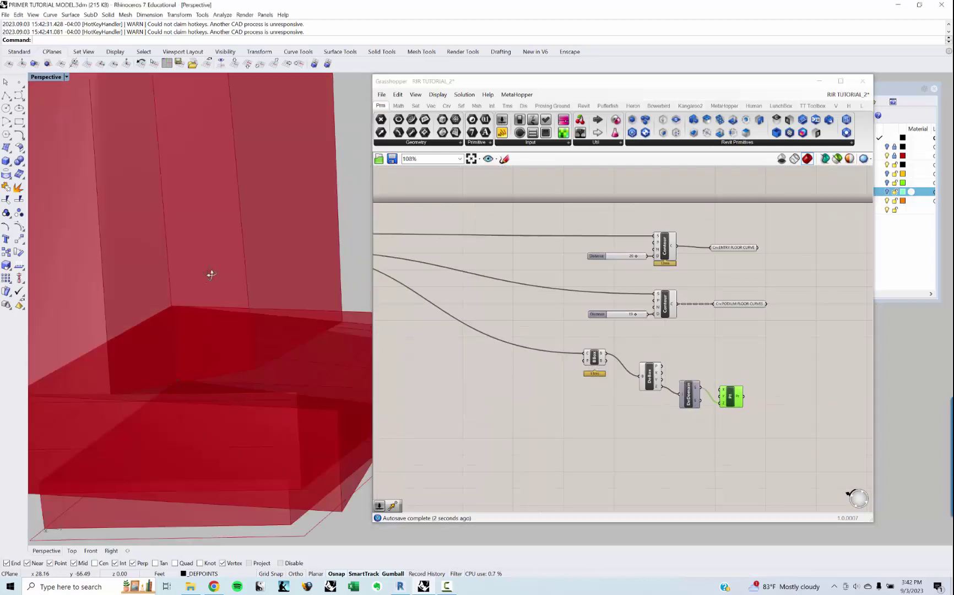
scroll(243, 320, "down", 3)
scroll(177, 333, "up", 5)
right_click_drag(735, 371, 674, 371)
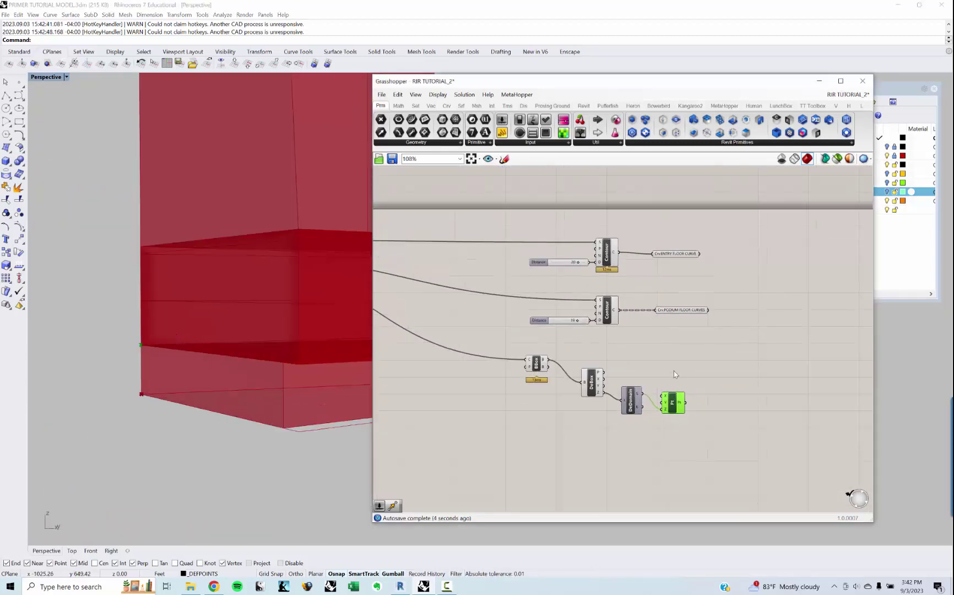
Step: Connect the constructed point to the podium Contour's start point input and preview the PODIUM FLOOR CURVES on the massing
scroll(674, 371, "up", 2)
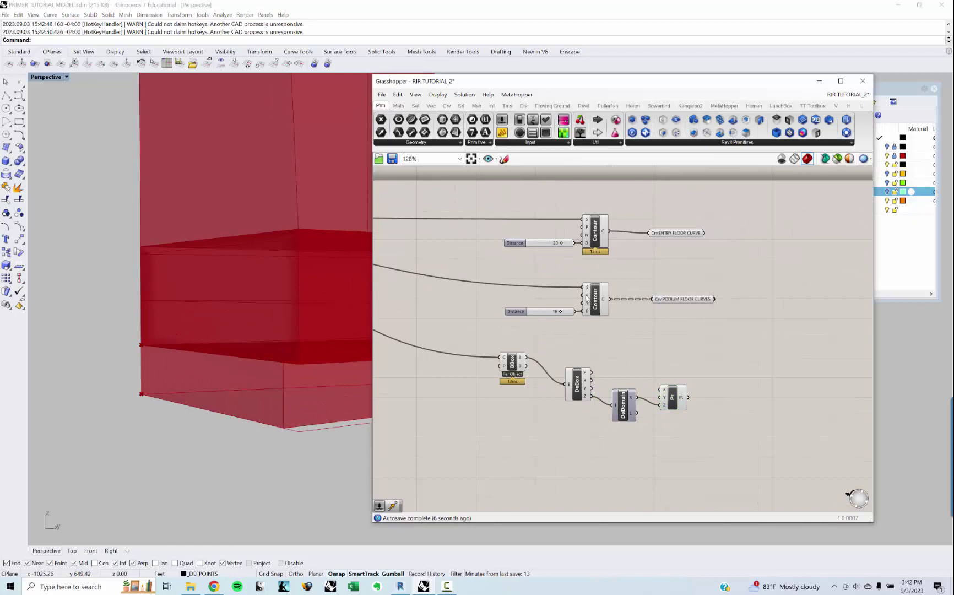
left_click_drag(690, 398, 591, 304)
left_click(686, 302)
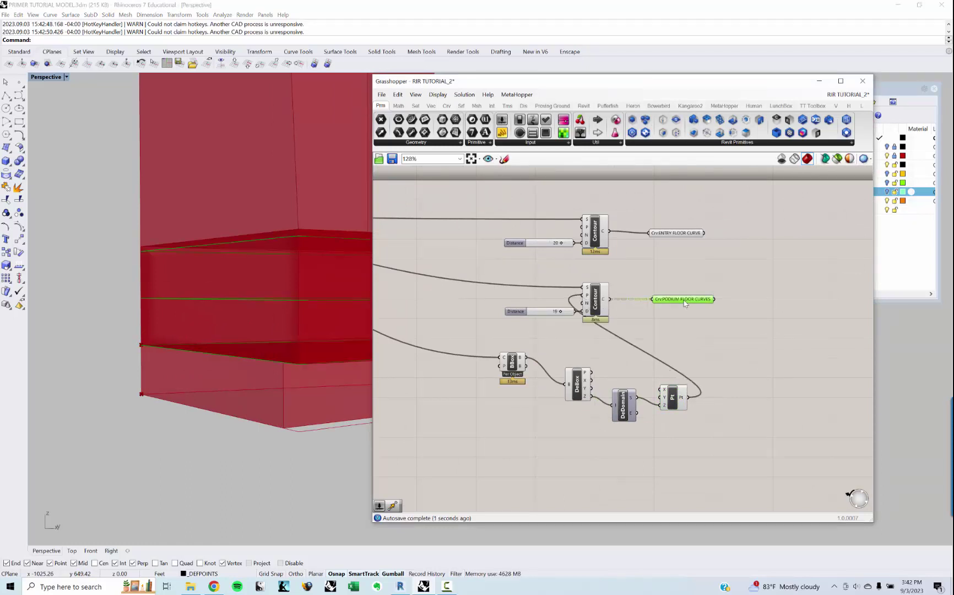
right_click_drag(192, 289, 217, 363)
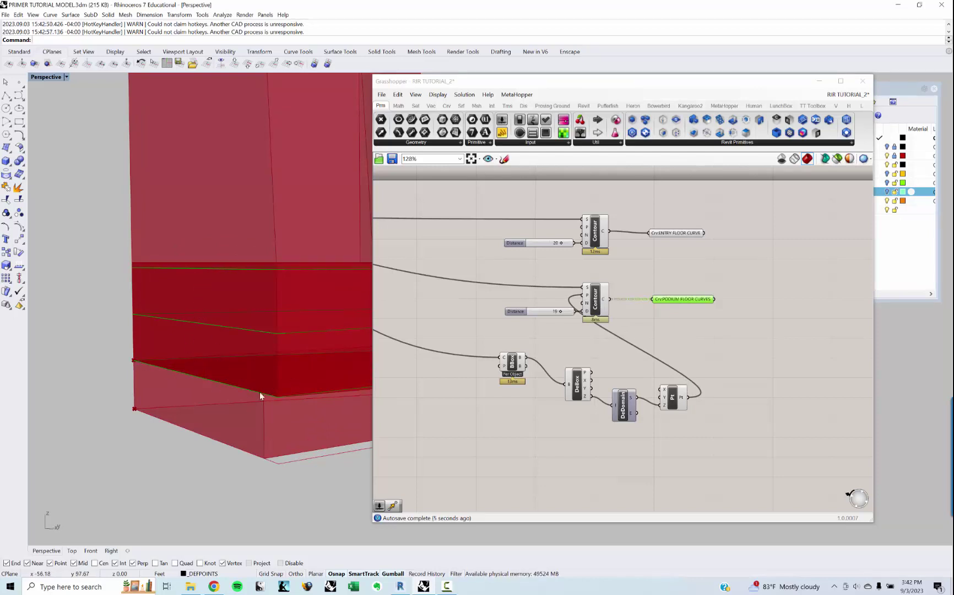
Step: Tighten the Bounding Box, Deconstruct Box, Deconstruct Domain and Construct Point components into a compact row
right_click_drag(678, 435, 662, 444)
mouse_move(674, 451)
left_mouse_down()
mouse_move(469, 362)
mouse_move(480, 384)
left_mouse_up()
left_click(444, 407)
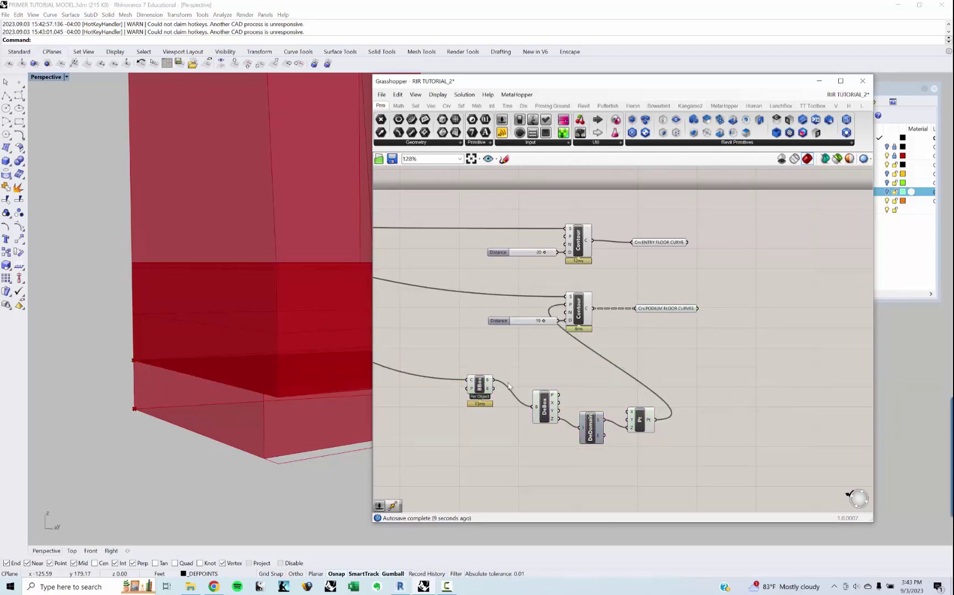
left_click_drag(637, 427, 624, 418)
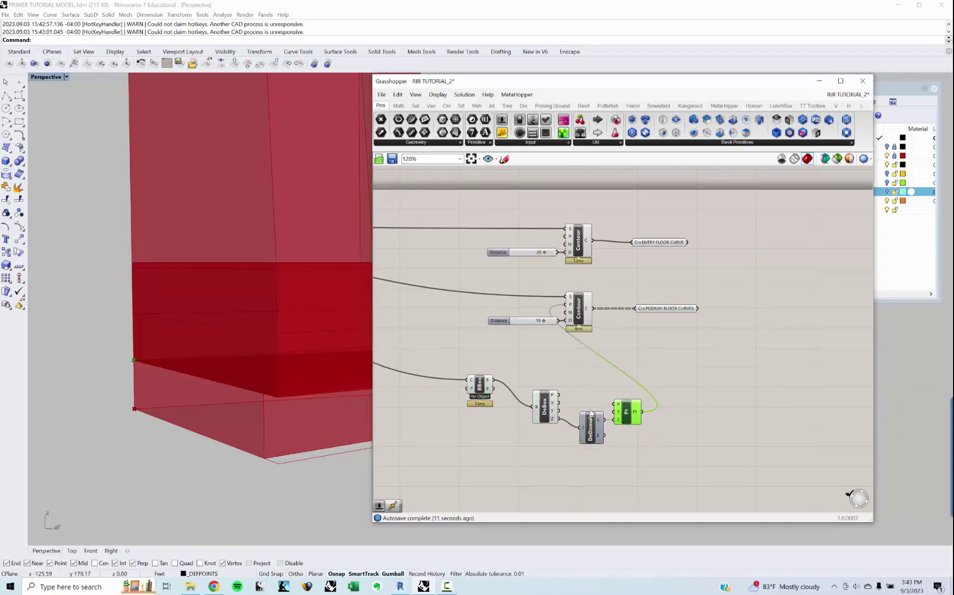
left_click(549, 410)
left_click_drag(549, 410, 559, 420)
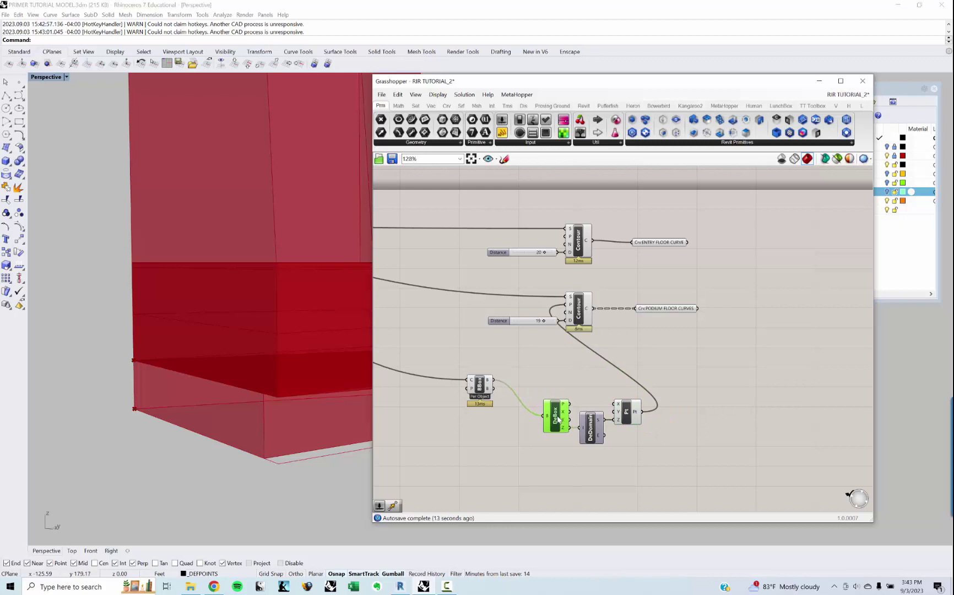
left_click(502, 407)
left_click_drag(480, 392, 523, 424)
left_click(556, 362)
right_click_drag(556, 363, 594, 397)
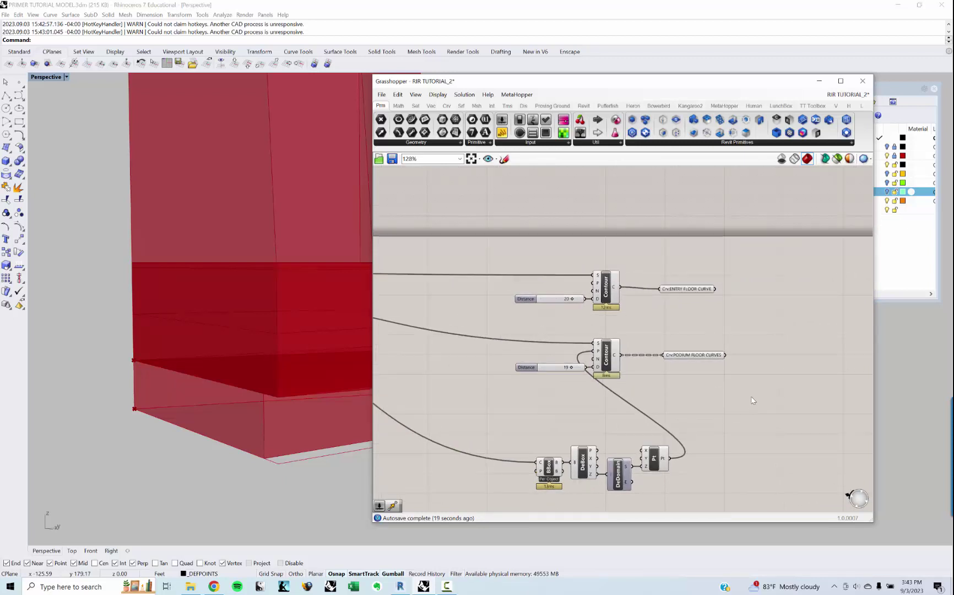
Step: Move the compact bounding box component chain as a group closer beneath the podium Contour
left_click_drag(750, 397, 496, 315)
left_click(512, 433)
right_click_drag(575, 431, 556, 414)
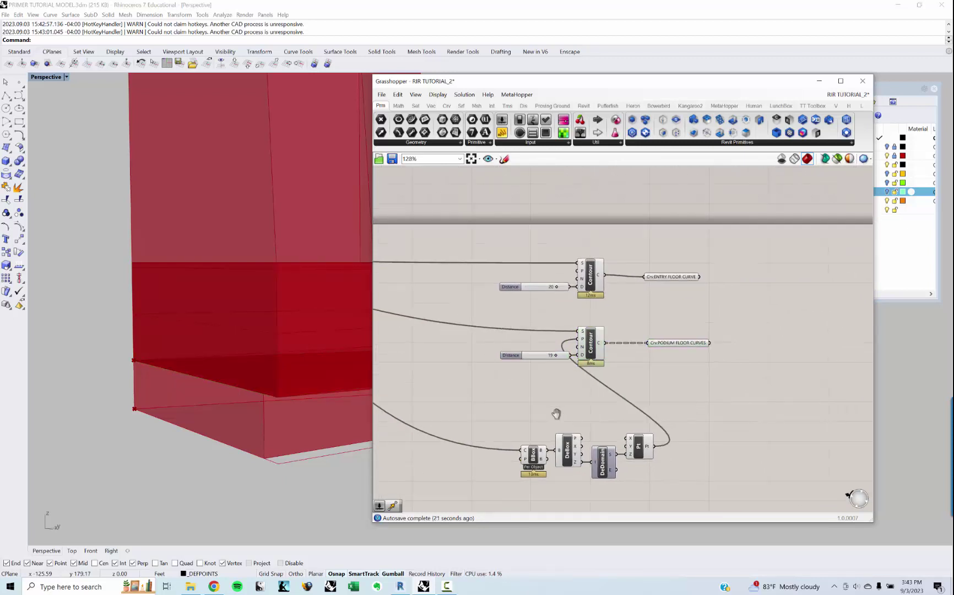
right_click_drag(597, 373, 587, 386)
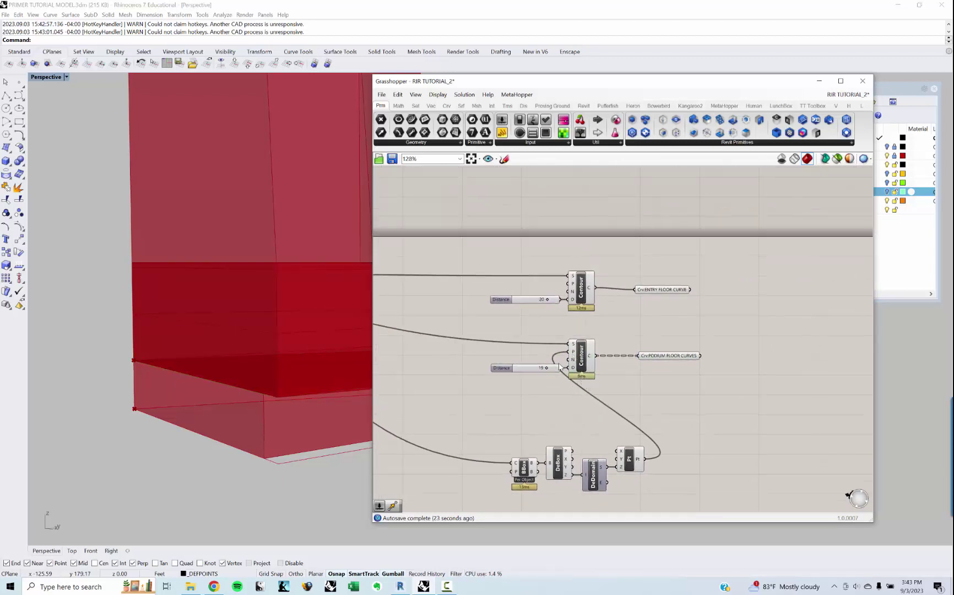
left_click_drag(648, 489, 521, 451)
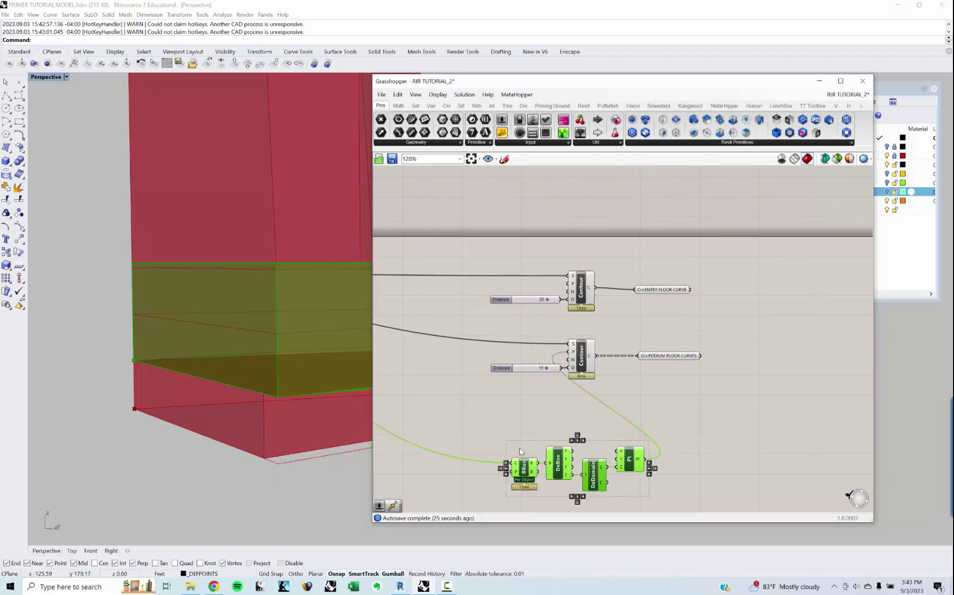
left_click_drag(629, 465, 582, 431)
left_click(533, 390)
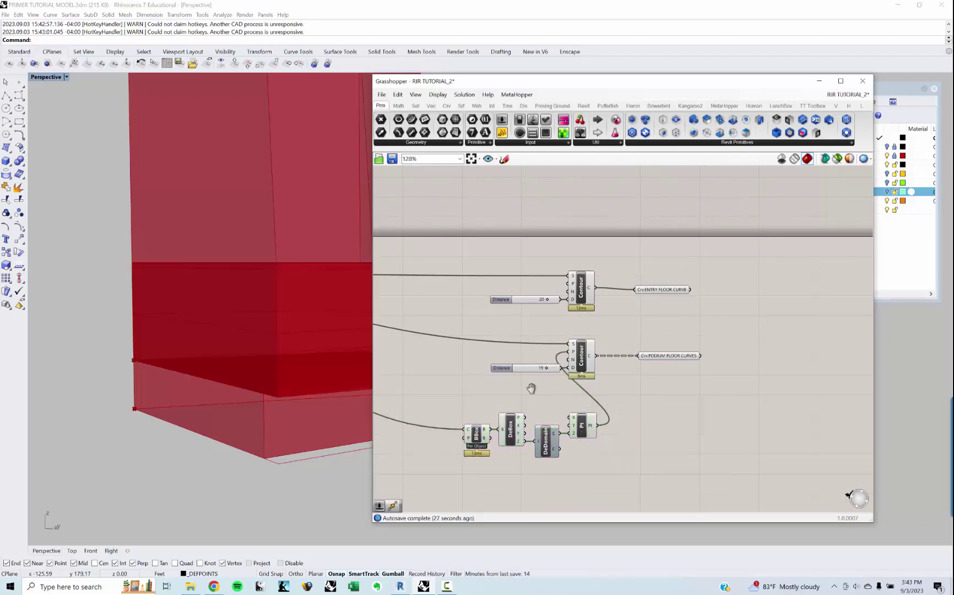
right_click_drag(551, 373, 631, 392)
left_click(664, 382)
left_click(555, 400)
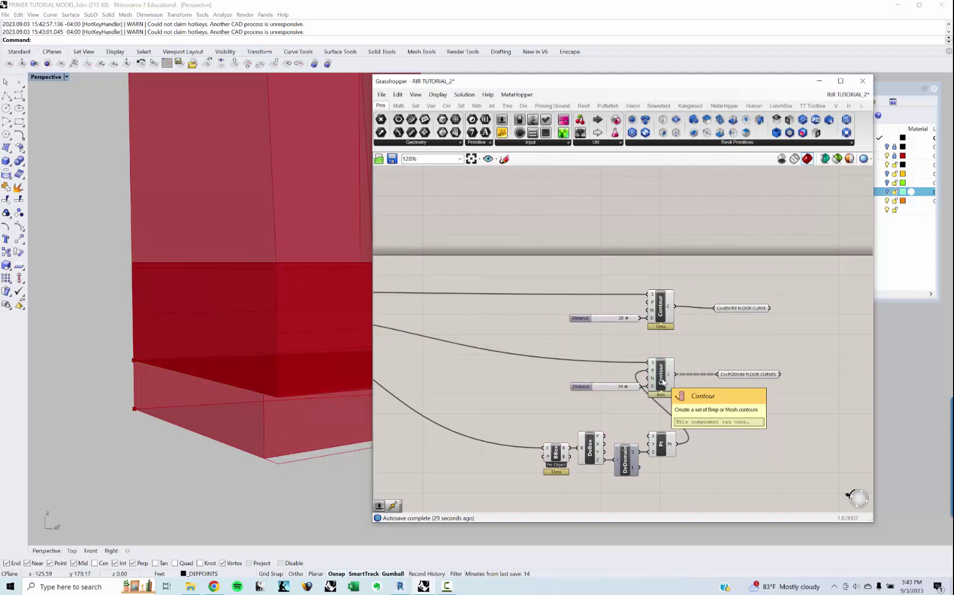
Step: Set the podium Contour's Distance slider to 20 and inspect the PODIUM FLOOR CURVES preview on the massing
scroll(556, 400, "up", 3)
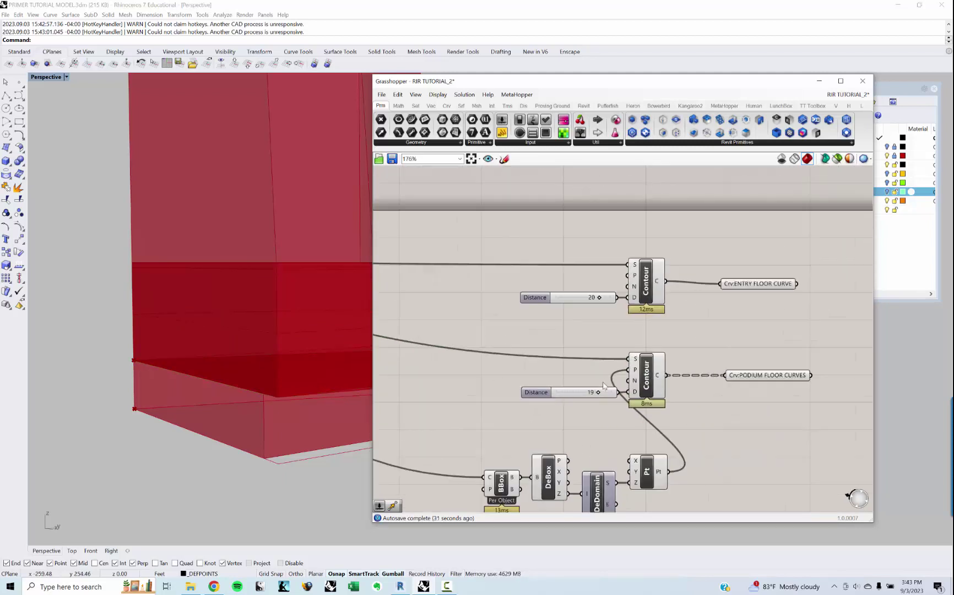
left_click_drag(598, 395, 601, 393)
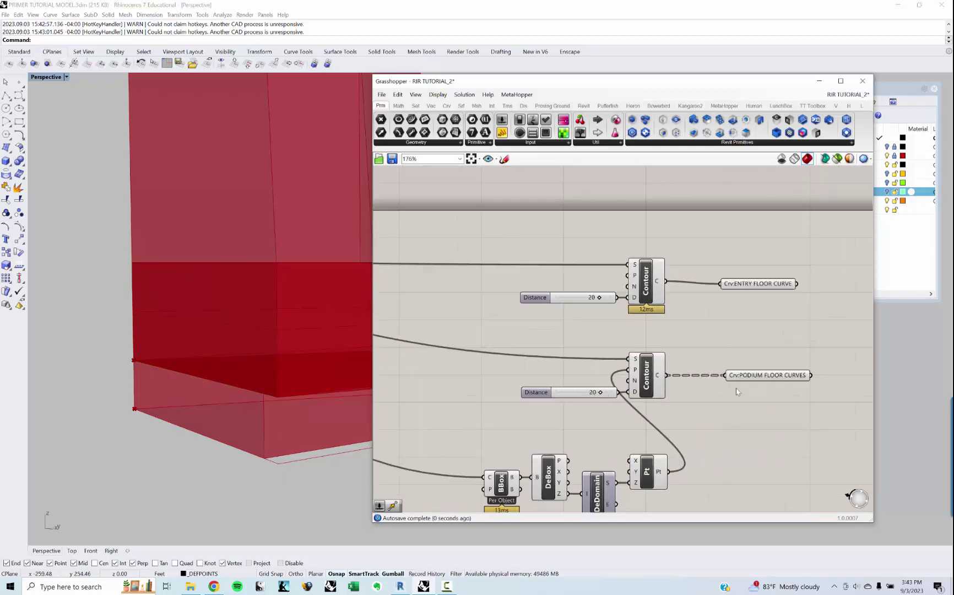
left_click(753, 378)
right_click_drag(264, 311, 237, 315)
scroll(236, 315, "down", 5)
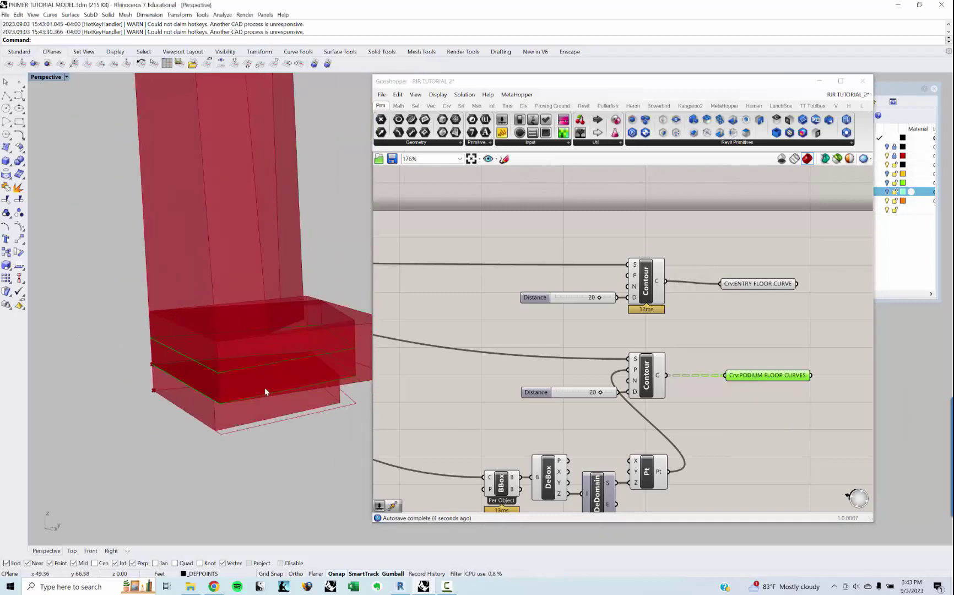
Step: Turn off the preview of the Bounding Box, Deconstruct Box, Deconstruct Domain and Construct Point components
right_click_drag(265, 388, 184, 319)
scroll(184, 320, "up", 3)
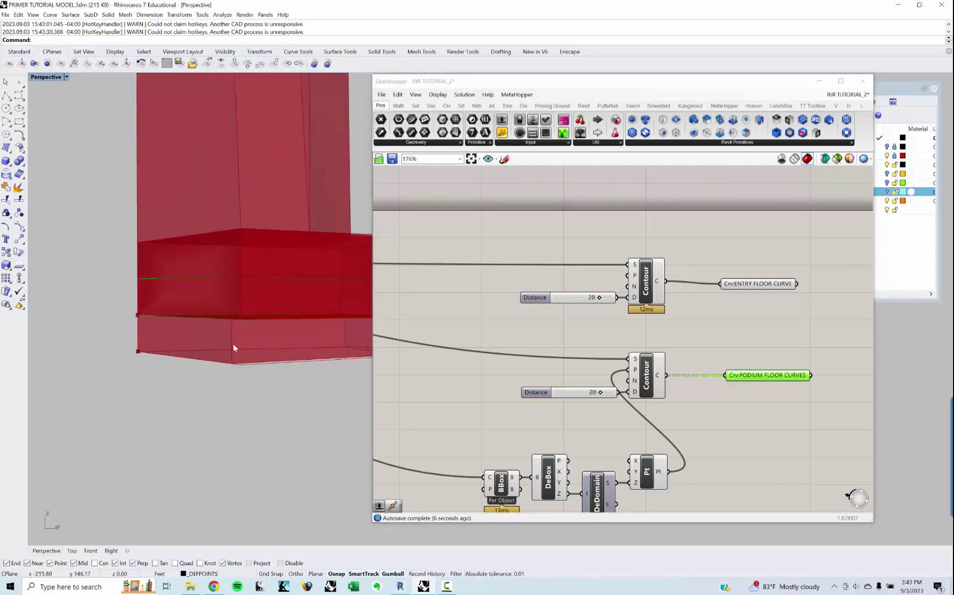
right_click_drag(230, 345, 153, 283)
right_click_drag(247, 281, 205, 304)
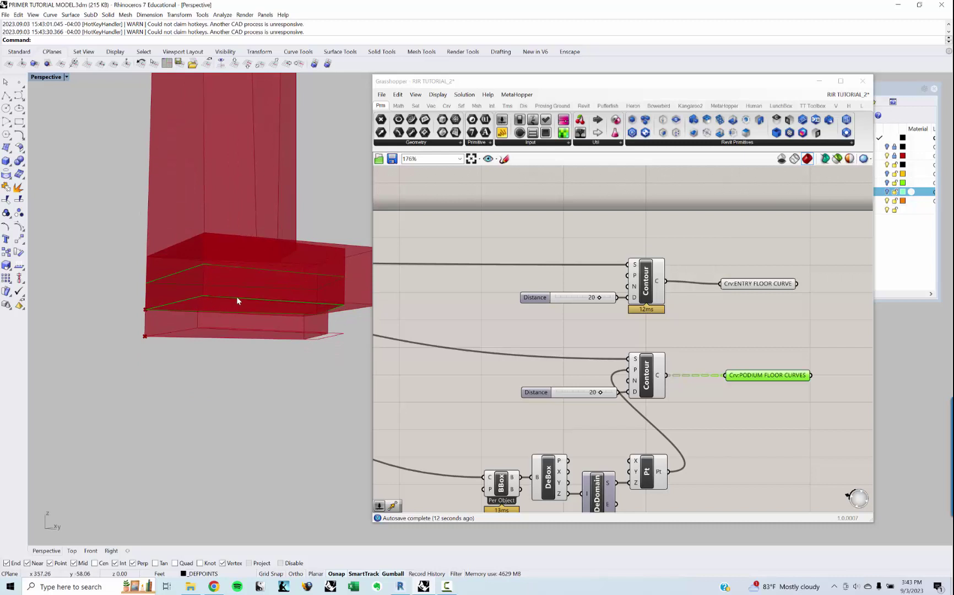
right_click_drag(270, 301, 260, 328)
right_click_drag(659, 409, 677, 352)
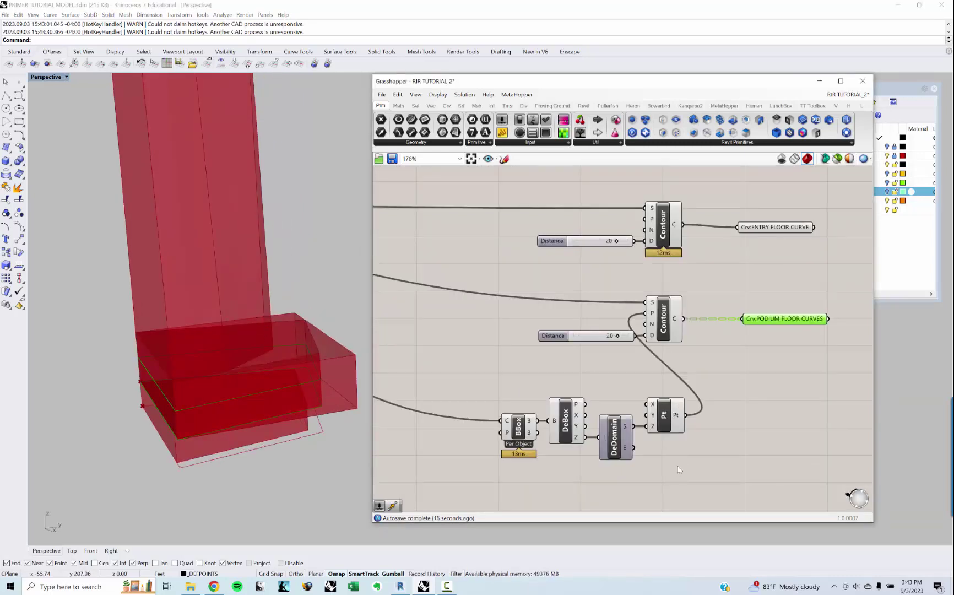
left_click_drag(686, 470, 477, 362)
right_click(476, 362)
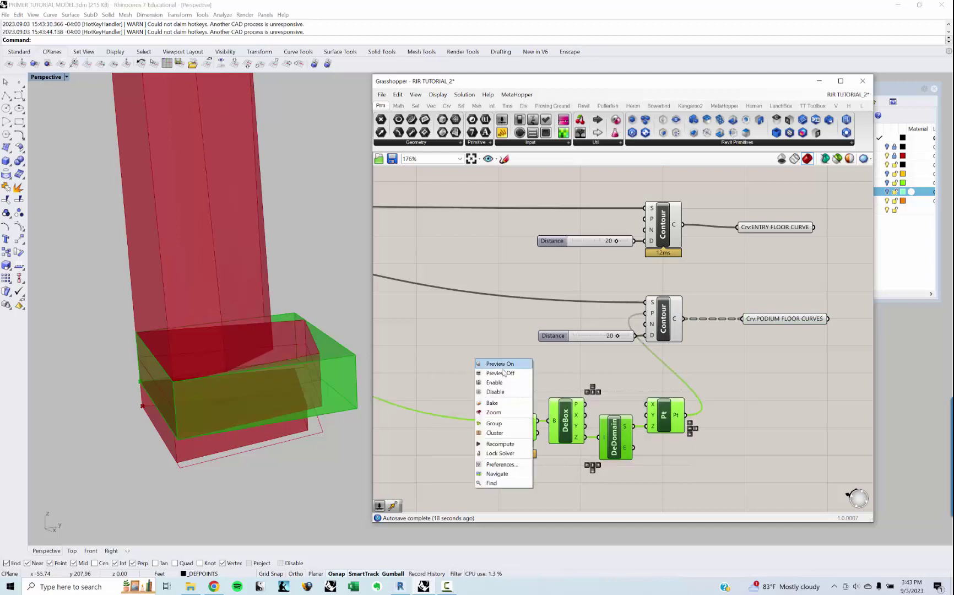
left_click(496, 373)
Step: Examine the base of the podium massing and its surroundings in the Perspective view from several sides
right_click_drag(473, 362, 505, 363)
right_click_drag(320, 389, 314, 384)
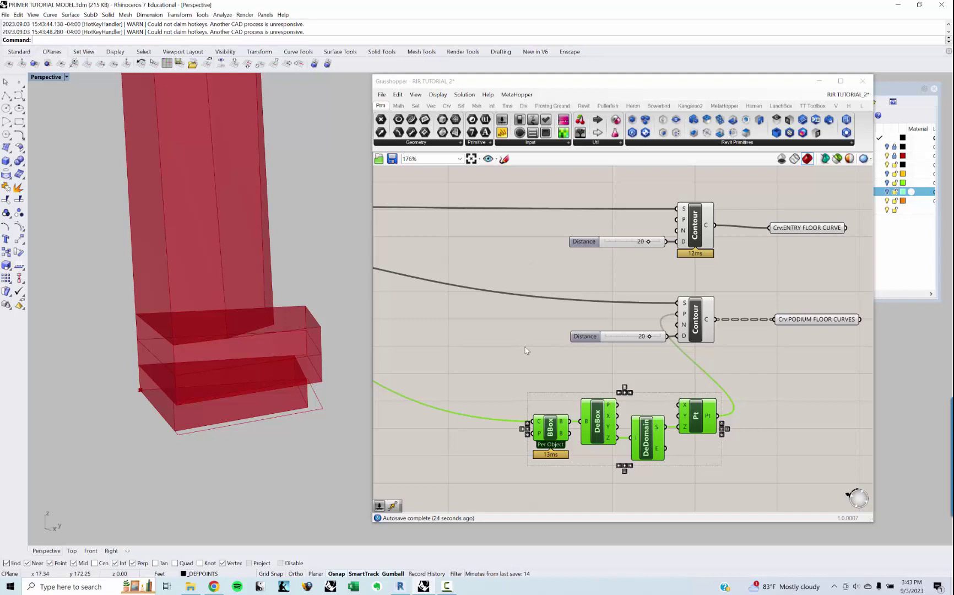
right_click_drag(538, 350, 525, 353)
right_click_drag(256, 372, 255, 368)
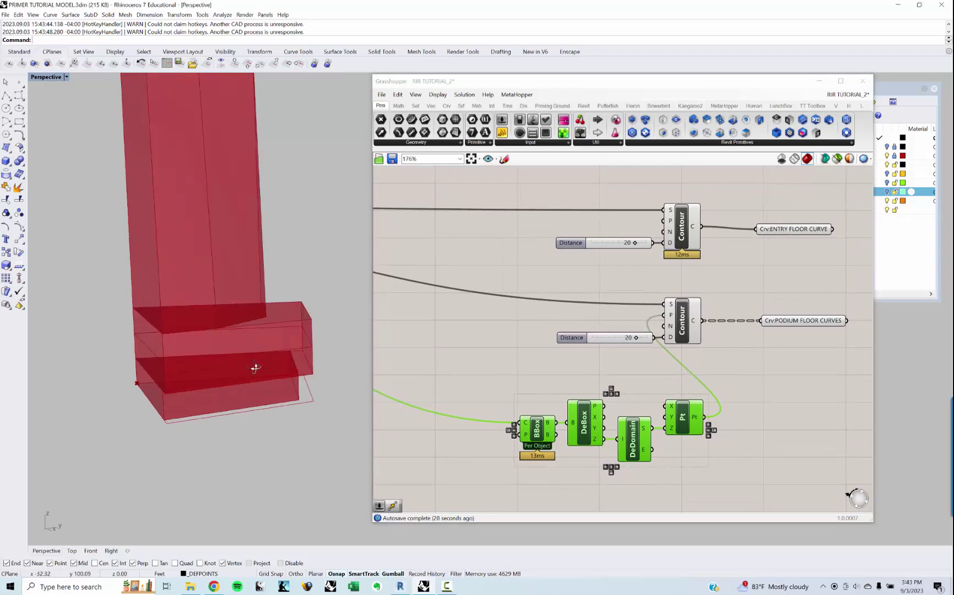
right_click_drag(538, 414, 536, 411)
right_click_drag(246, 375, 232, 395)
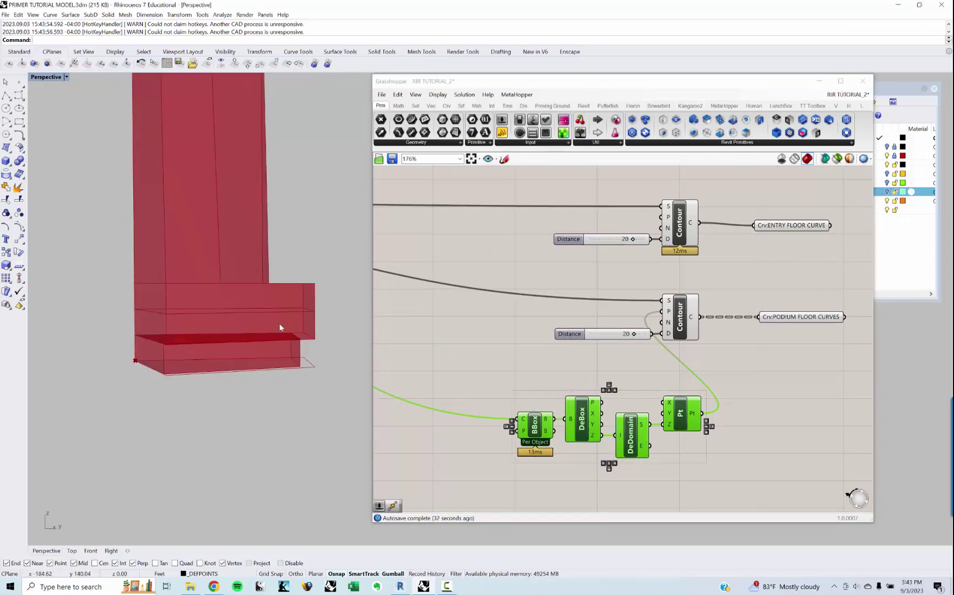
right_click_drag(279, 328, 270, 328)
Step: Move the entry and podium Contours, with their Distance sliders and floor curve parameters, farther along the canvas to free up space
right_click_drag(712, 377, 643, 407)
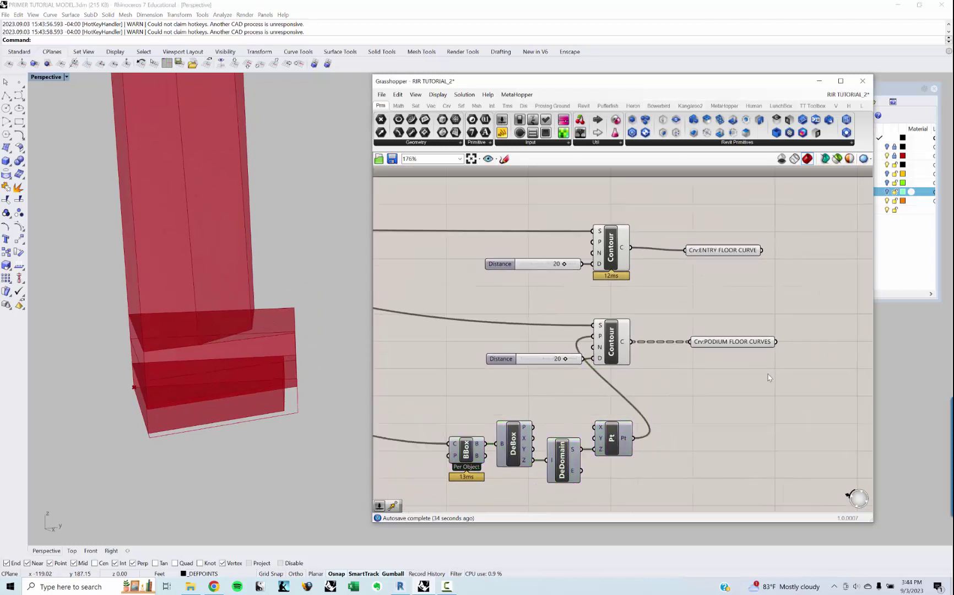
left_click_drag(783, 376, 539, 315)
scroll(548, 413, "down", 3)
left_click(696, 357)
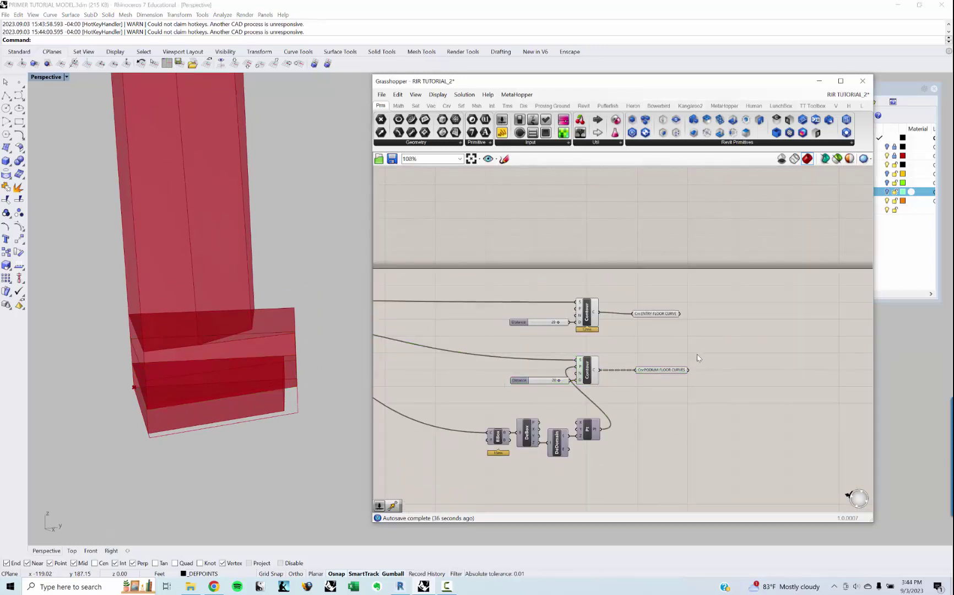
left_click_drag(692, 349, 499, 296)
left_click_drag(589, 319, 725, 311)
left_click_drag(715, 384, 499, 343)
left_click_drag(589, 369, 721, 372)
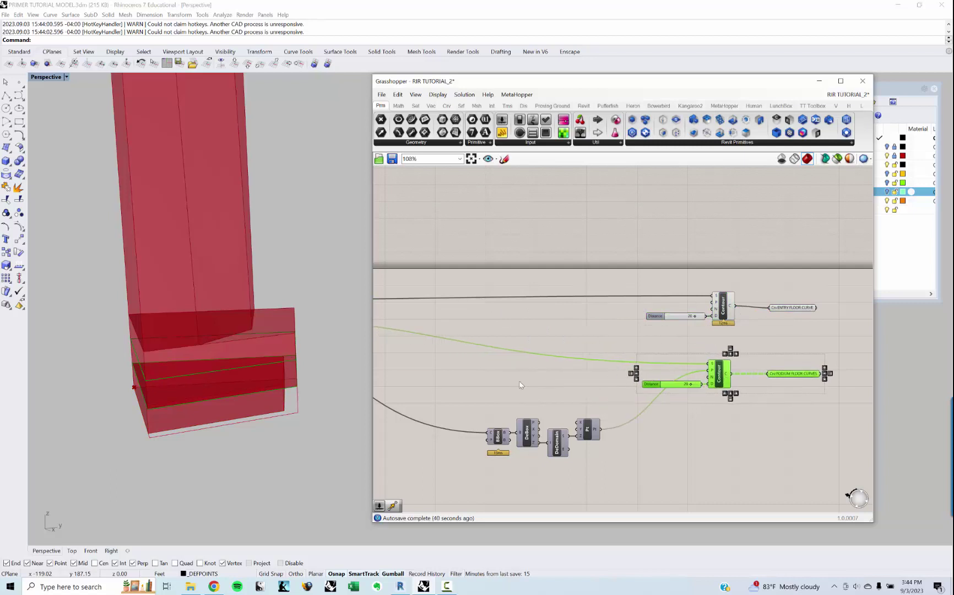
left_click(640, 405)
Step: Add a Deconstruct Brep component just above the bounding box component chain
right_click_drag(485, 355, 573, 342)
right_click_drag(448, 306, 463, 303)
left_click(405, 299)
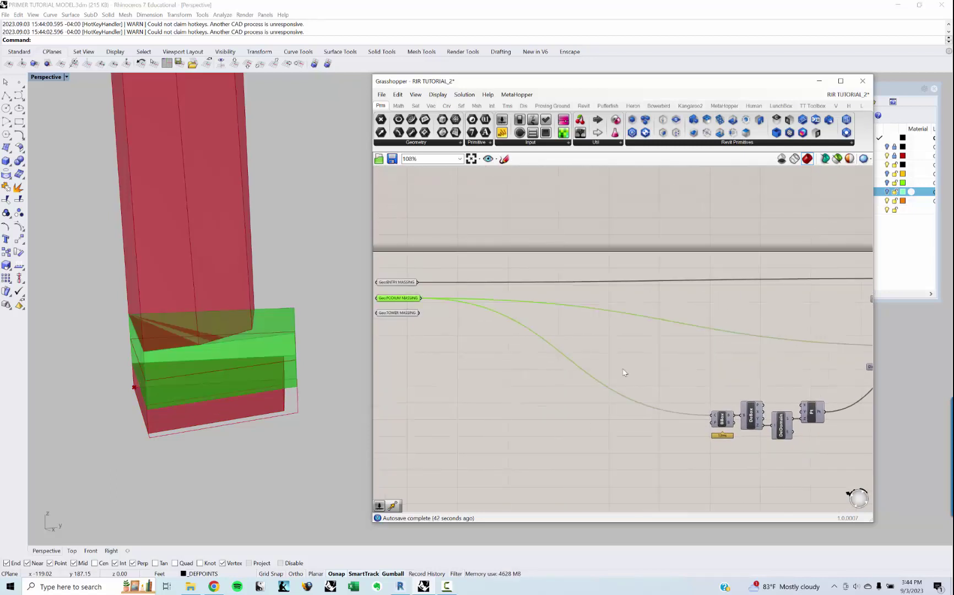
right_click_drag(702, 385, 636, 385)
double_click(636, 385)
type("DEC")
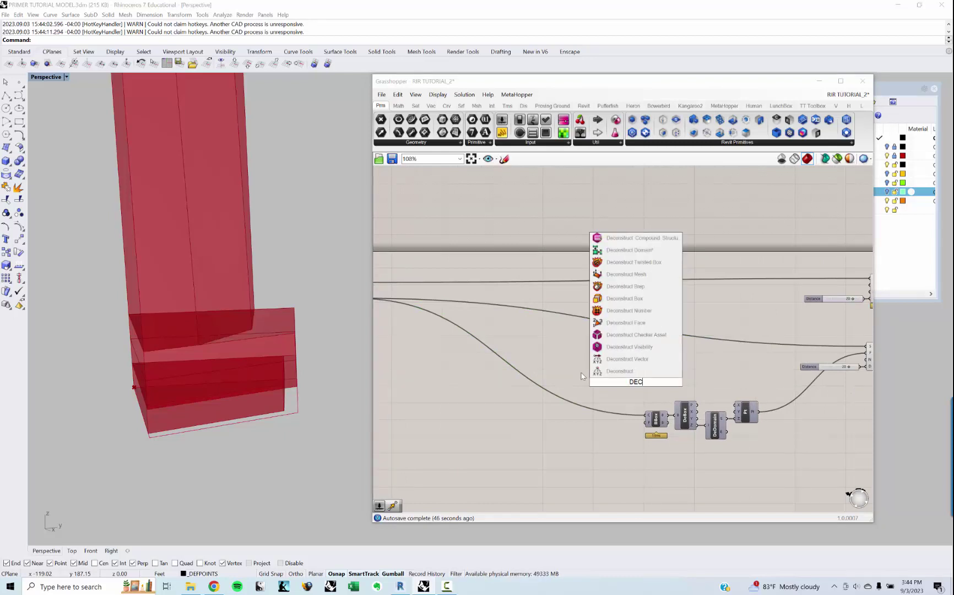
type("ONST")
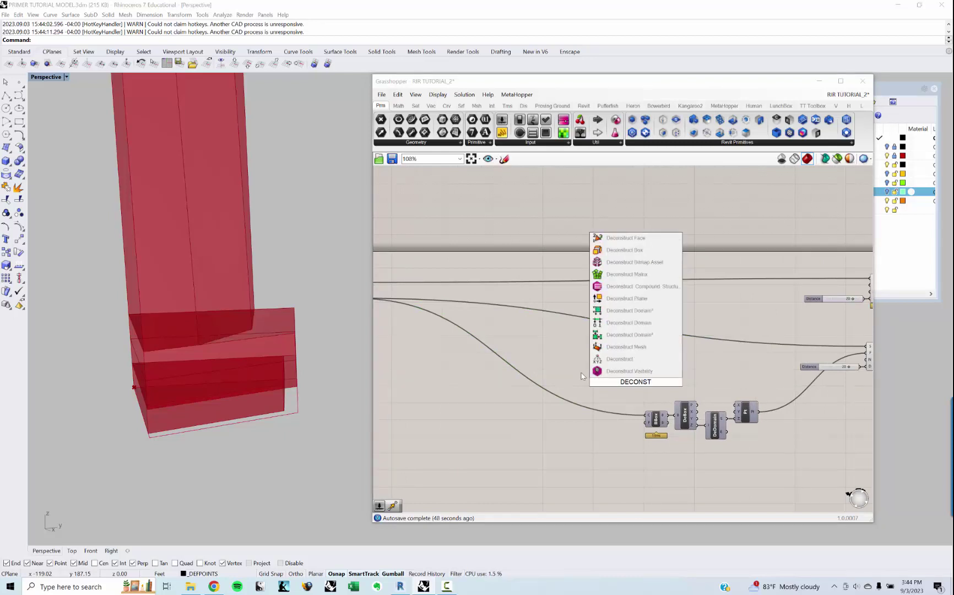
type("RUCT BREP")
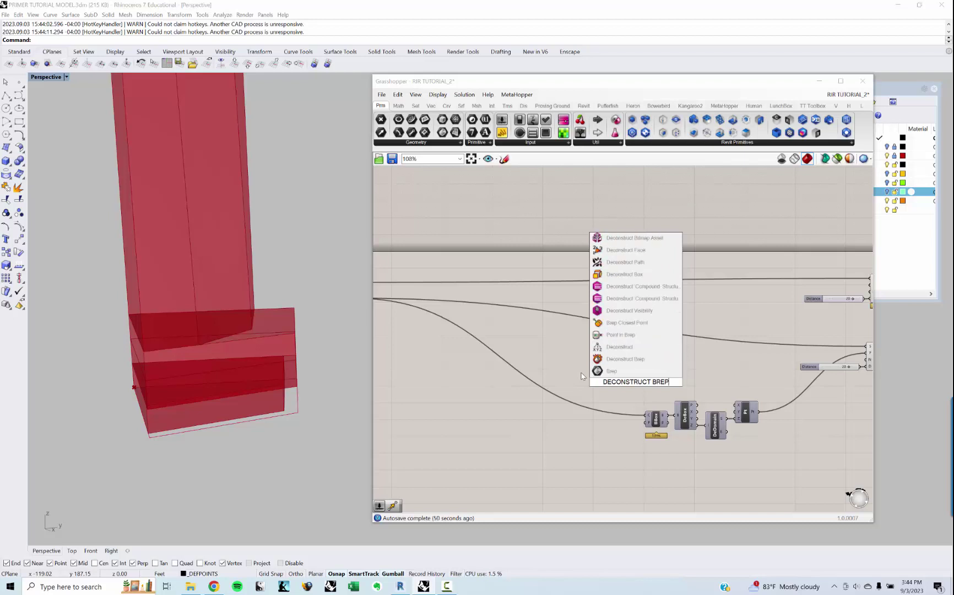
key("Return")
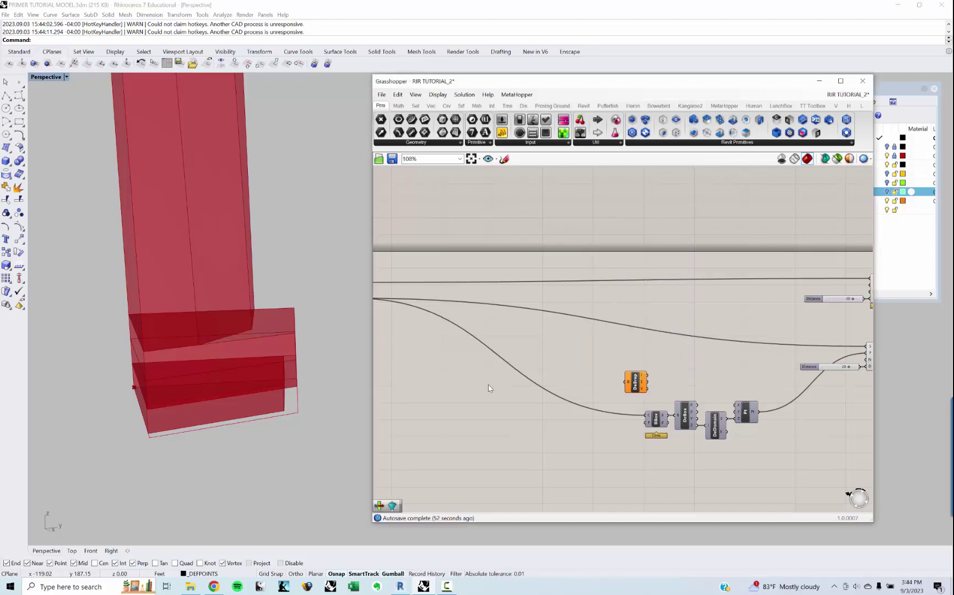
Step: Connect the PODIUM MASSING geometry to the Deconstruct Brep input and check the component's outputs
right_click_drag(489, 388, 588, 382)
left_click_drag(454, 293, 727, 377)
right_click_drag(580, 325, 513, 341)
right_click_drag(408, 318, 492, 315)
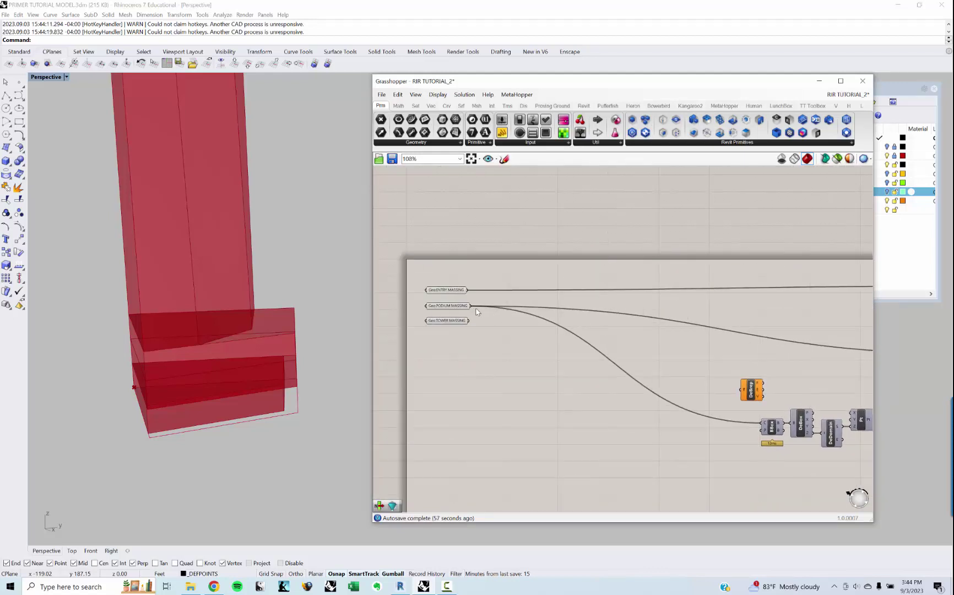
left_click_drag(472, 306, 742, 390)
right_click_drag(533, 389, 275, 400)
scroll(488, 398, "up", 2)
left_click_drag(494, 397, 507, 381)
left_click(485, 367)
scroll(514, 384, "up", 2)
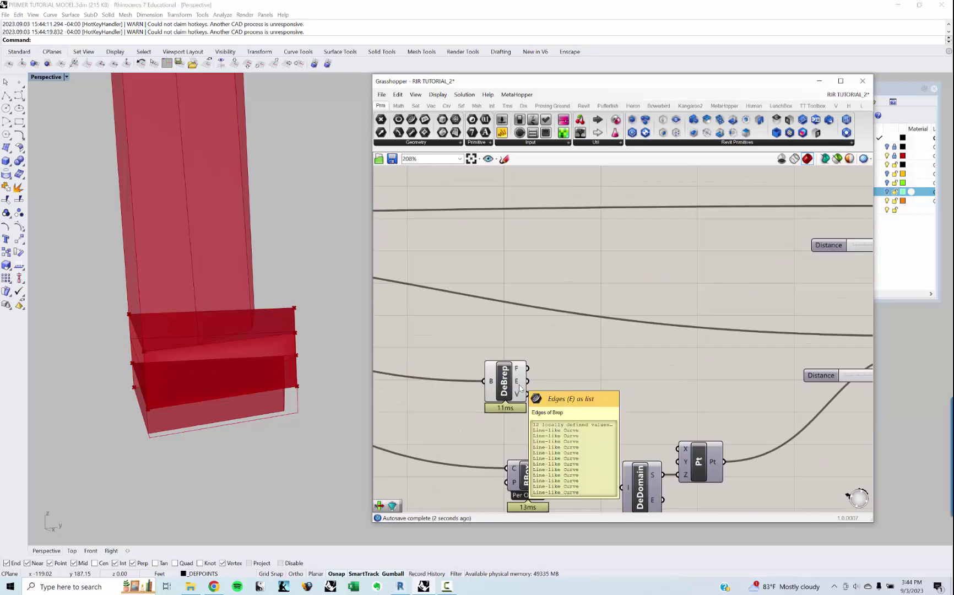
Step: Add an Area component beside Deconstruct Brep and connect the brep's Faces output to its geometry input
double_click(587, 375)
type("AREA")
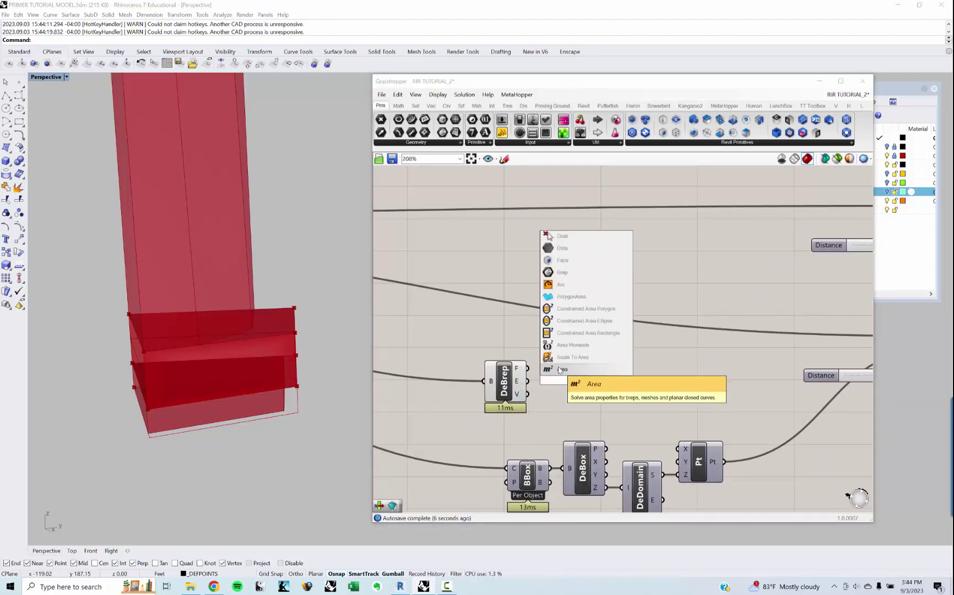
left_click(566, 370)
left_click_drag(528, 368, 565, 380)
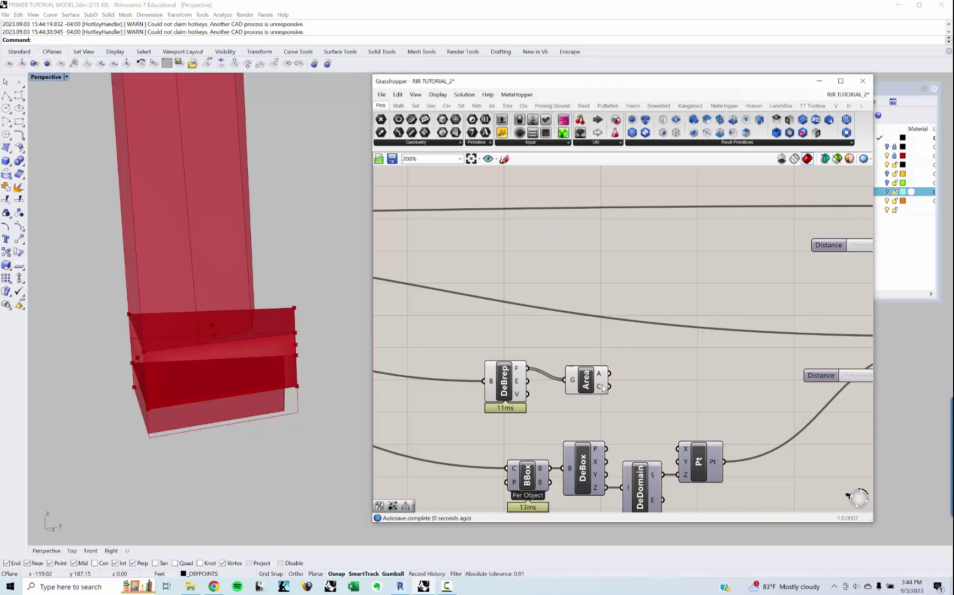
mouse_move(603, 388)
right_click_drag(590, 387, 581, 371)
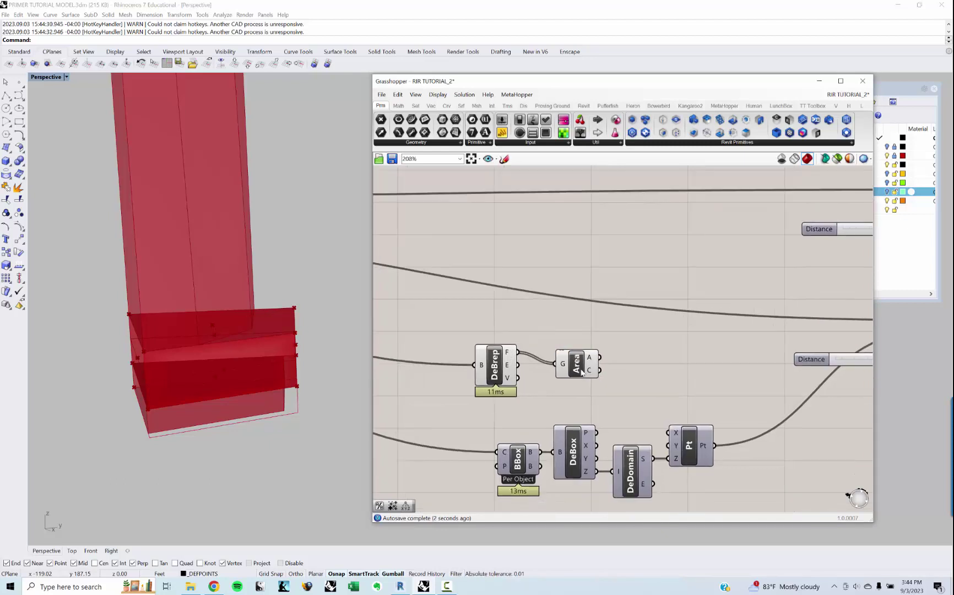
left_click_drag(580, 370, 574, 363)
double_click(651, 382)
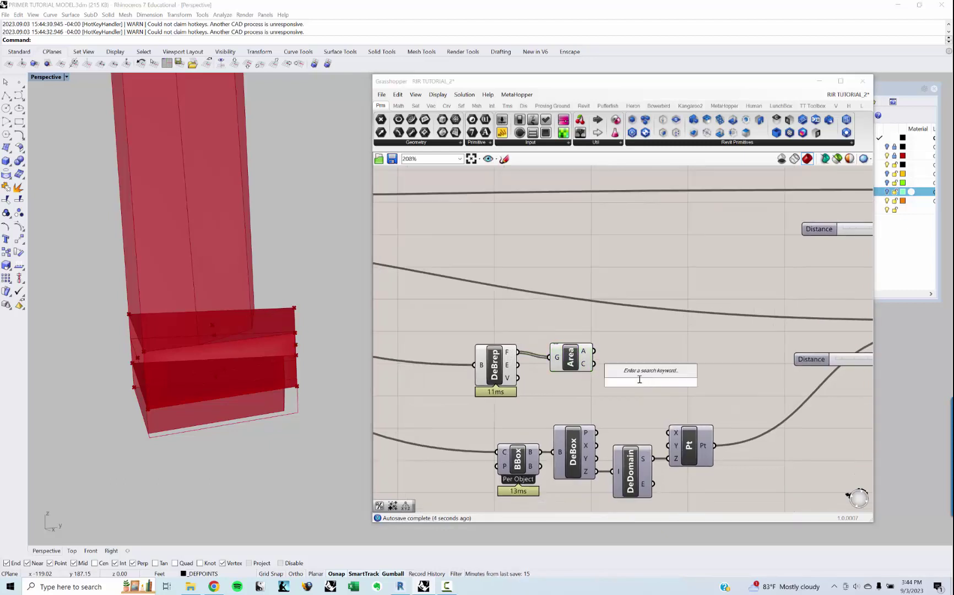
type("EV")
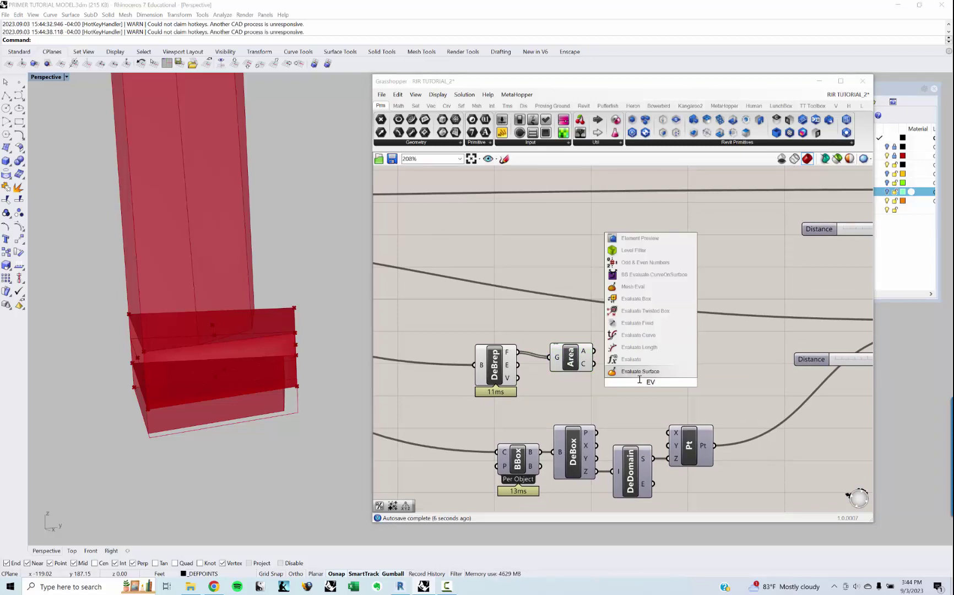
type("AL")
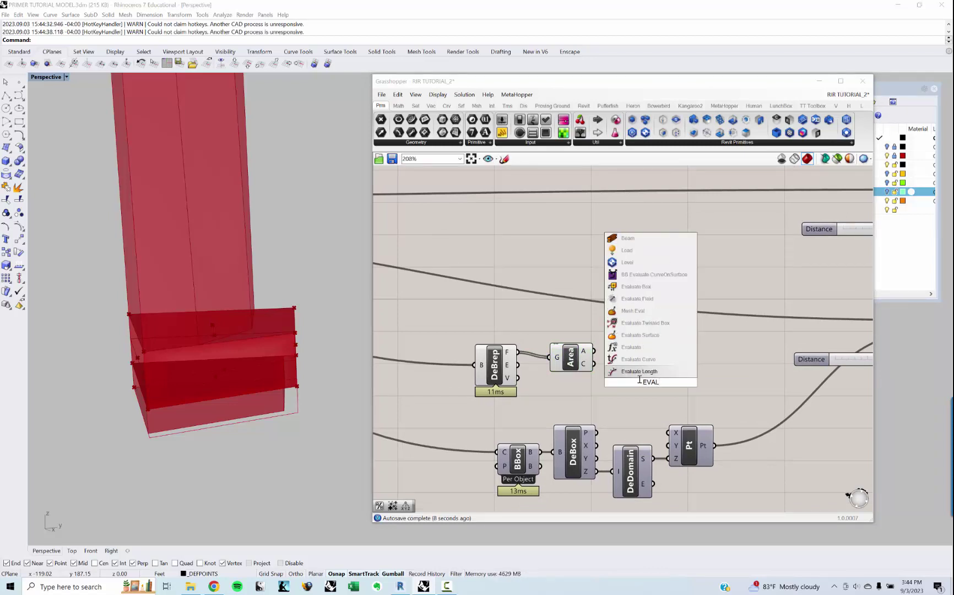
type("UATE")
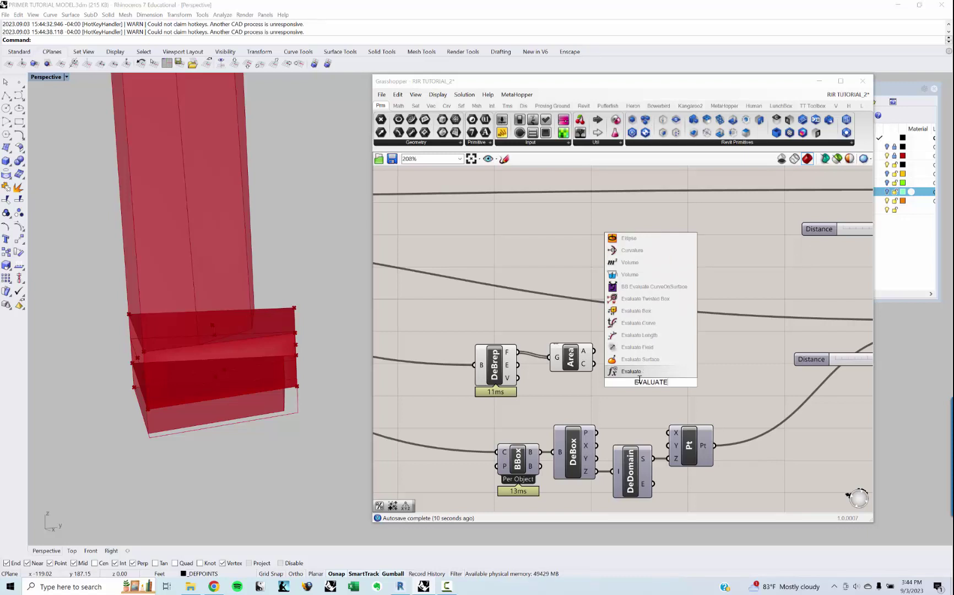
type(" P")
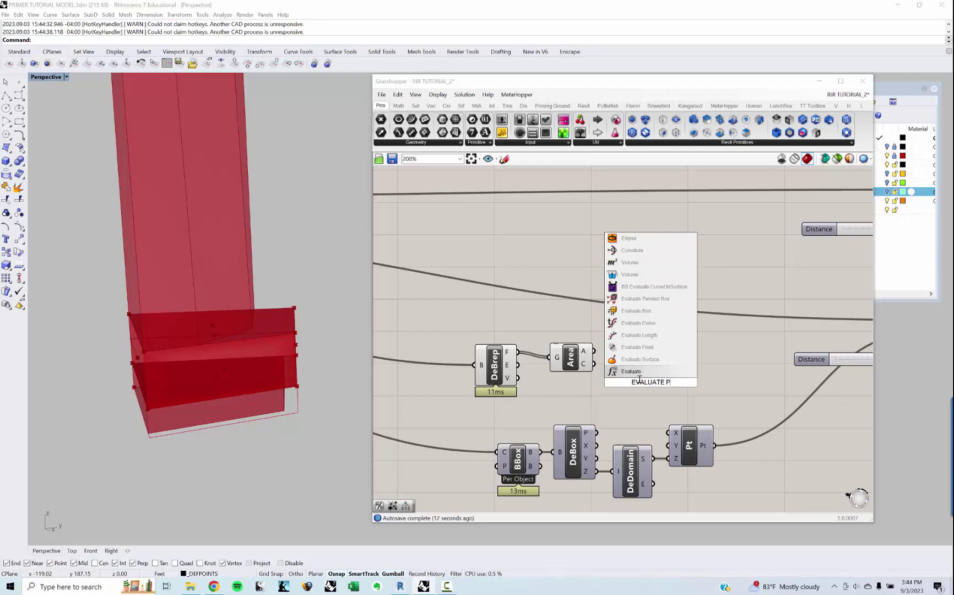
type("OINT")
key("BackSpace")
key("BackSpace")
key("BackSpace")
key("BackSpace")
key("BackSpace")
key("BackSpace")
key("BackSpace")
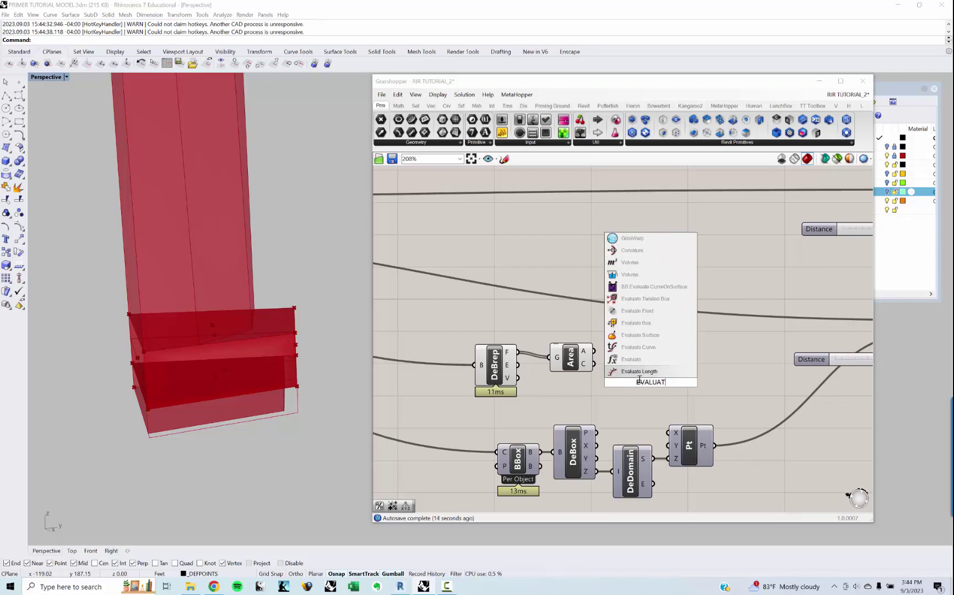
key("BackSpace")
key("BackSpace")
key("BackSpace")
key("BackSpace")
key("BackSpace")
key("BackSpace")
key("BackSpace")
Step: Add a point Deconstruct component, connect the Area centroid output to it, and check its Z component values
type("DE")
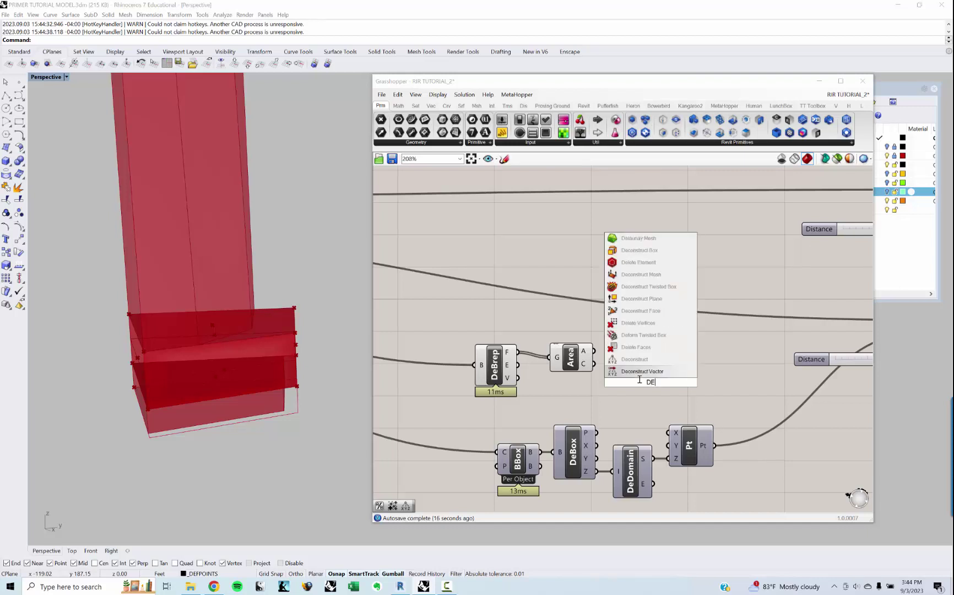
key("Up")
key("Return")
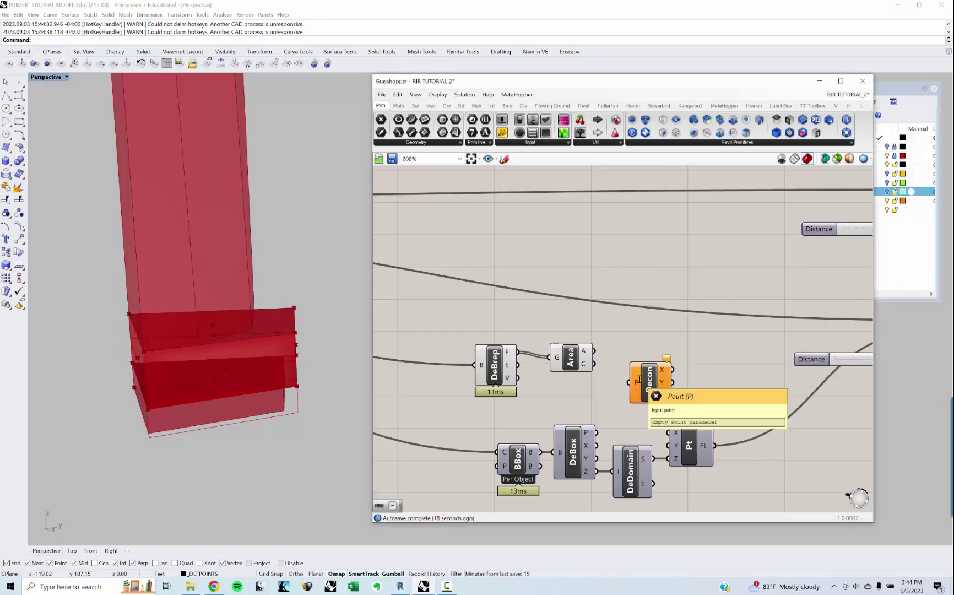
left_click_drag(572, 358, 563, 352)
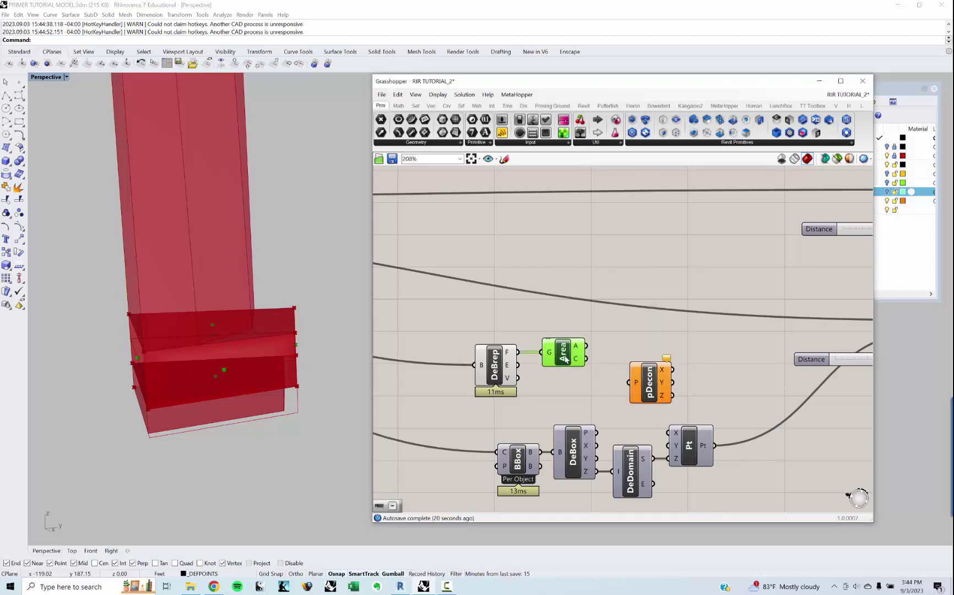
left_click(585, 377)
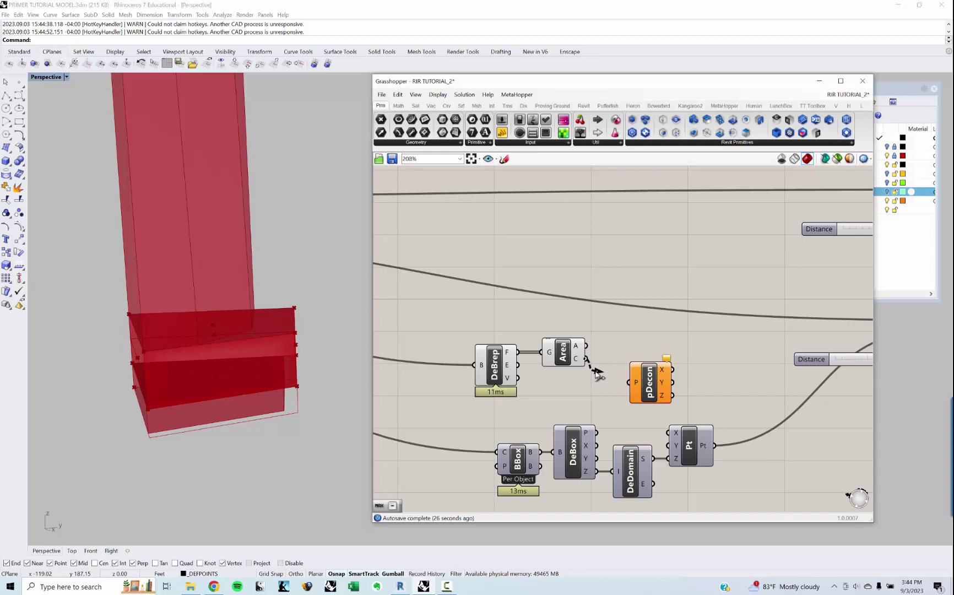
left_click_drag(597, 373, 634, 382)
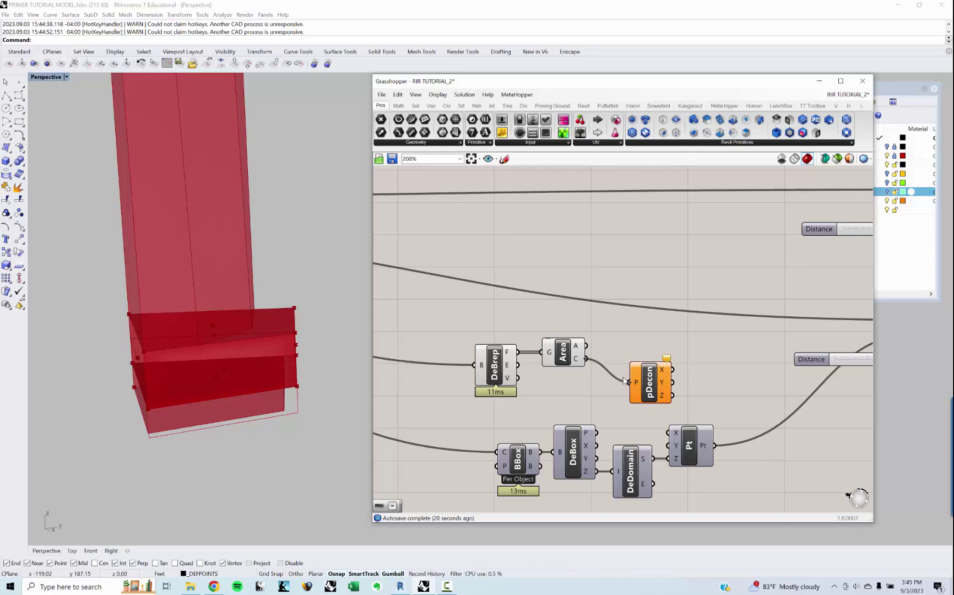
mouse_move(665, 397)
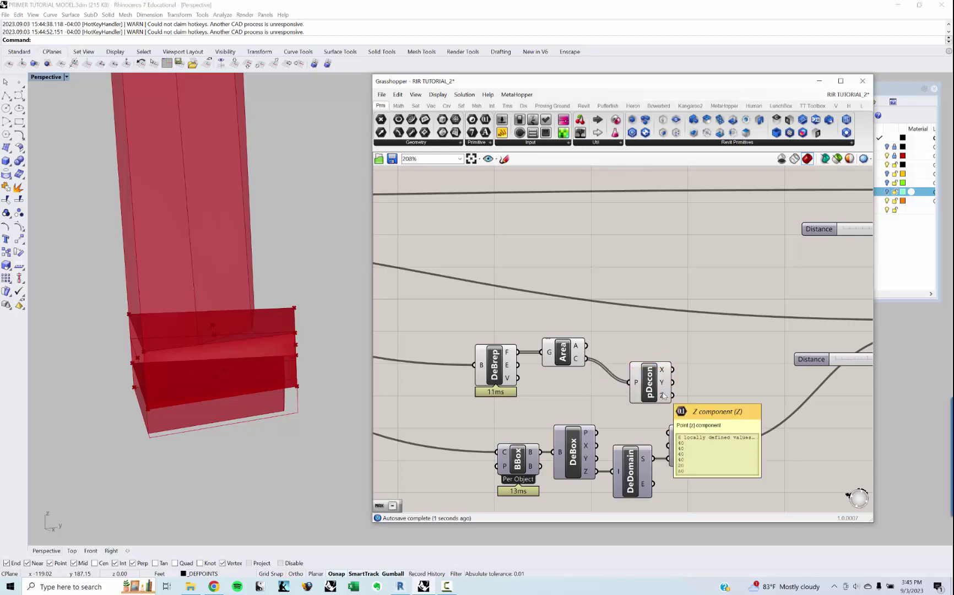
Step: Move the bounding box component chain as a group farther below the Deconstruct Brep row
scroll(587, 180, "down", 3)
left_click_drag(712, 441, 512, 372)
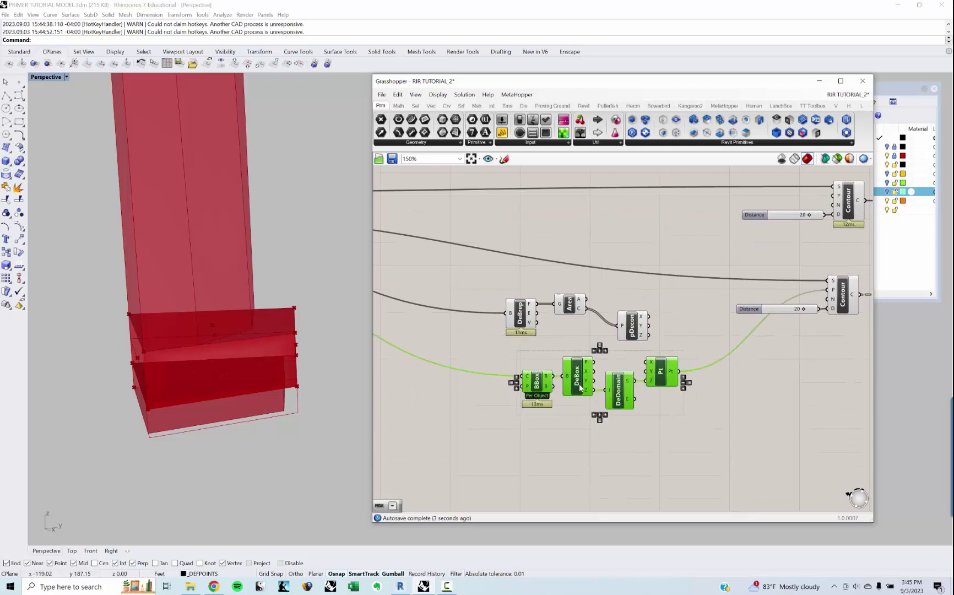
left_click_drag(581, 388, 573, 420)
scroll(642, 338, "up", 1)
Step: Add a Sort List component after the point Deconstruct and connect the Z component output to its Keys input
mouse_move(643, 340)
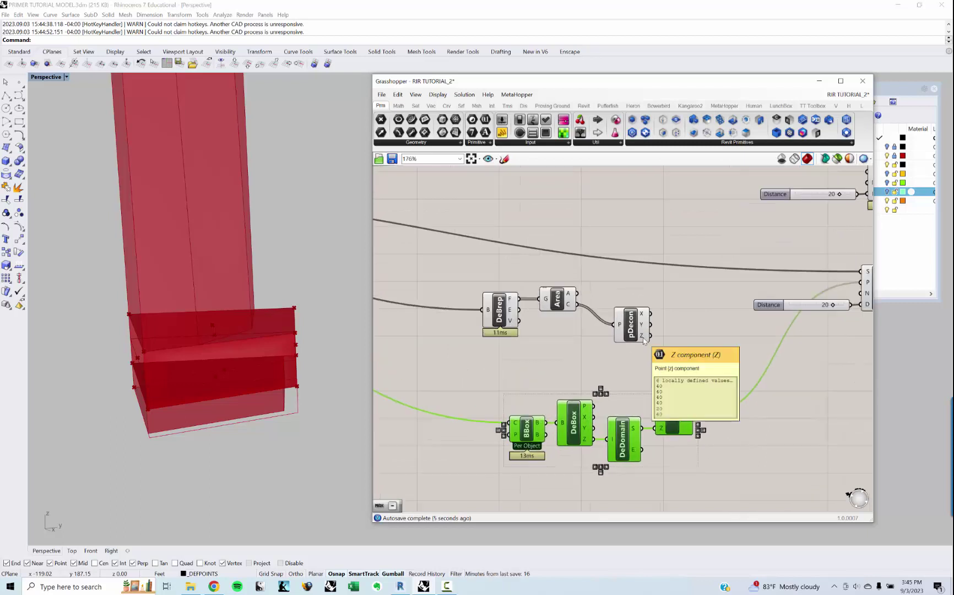
double_click(674, 353)
type("SORT")
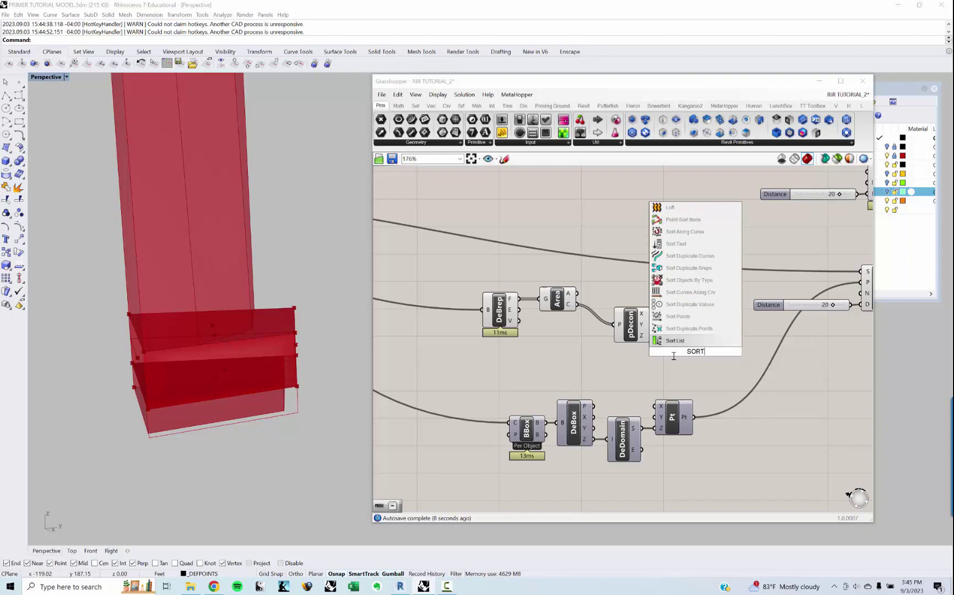
key("Return")
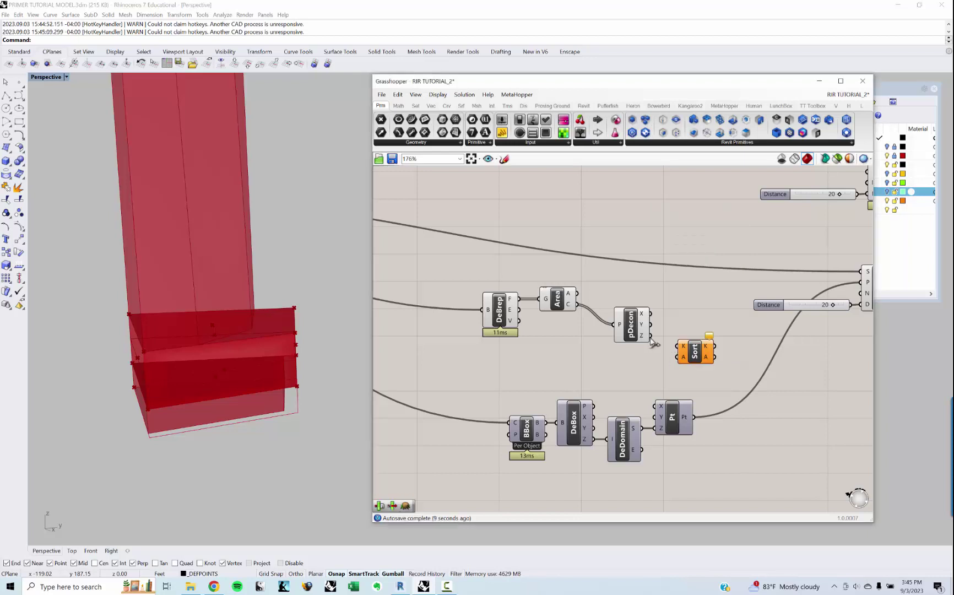
left_click_drag(650, 336, 681, 346)
Step: Connect the Deconstruct Brep Faces output to Sort List's Values A input and check the sorted surfaces
mouse_move(685, 349)
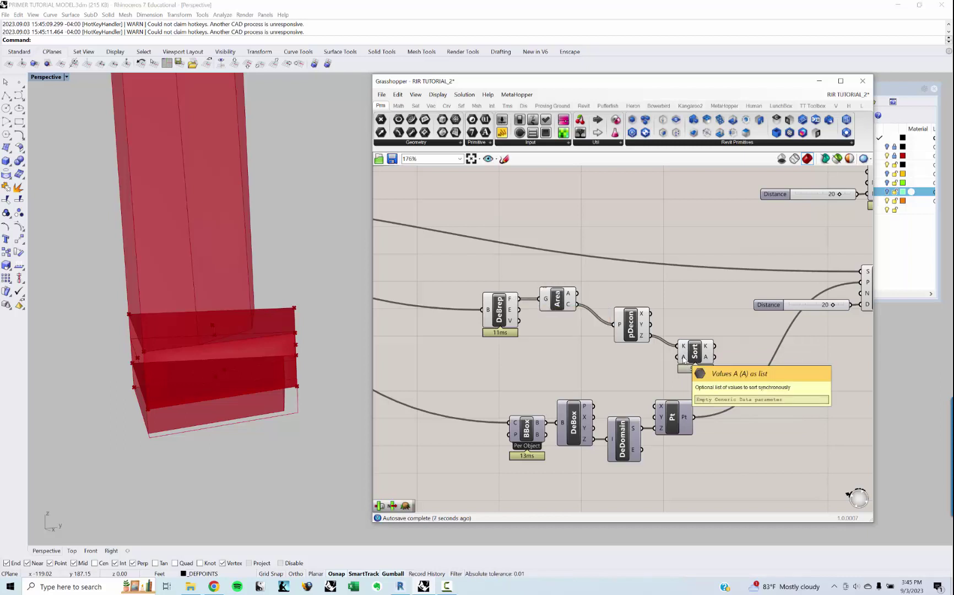
right_click_drag(663, 362, 665, 354)
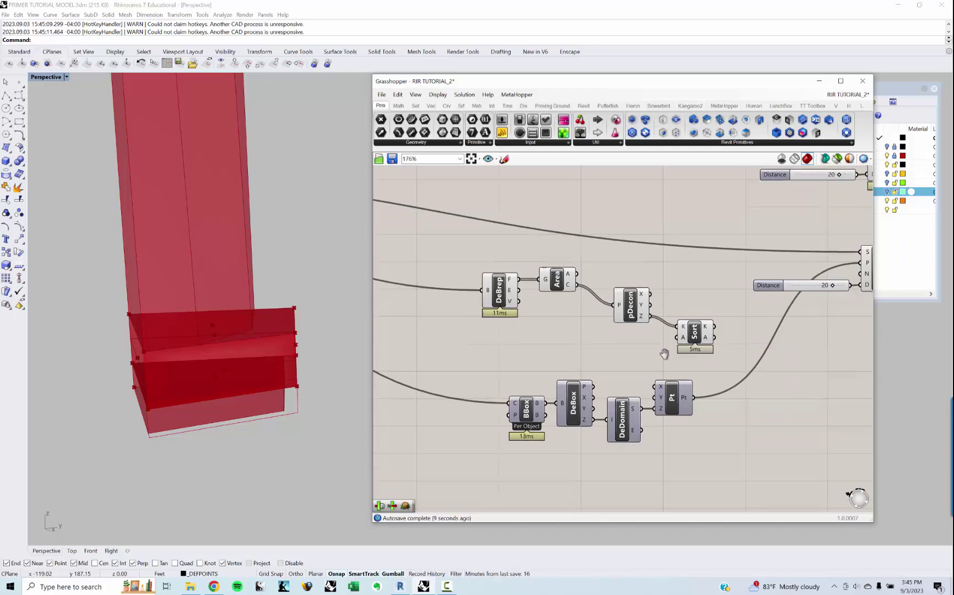
mouse_move(682, 332)
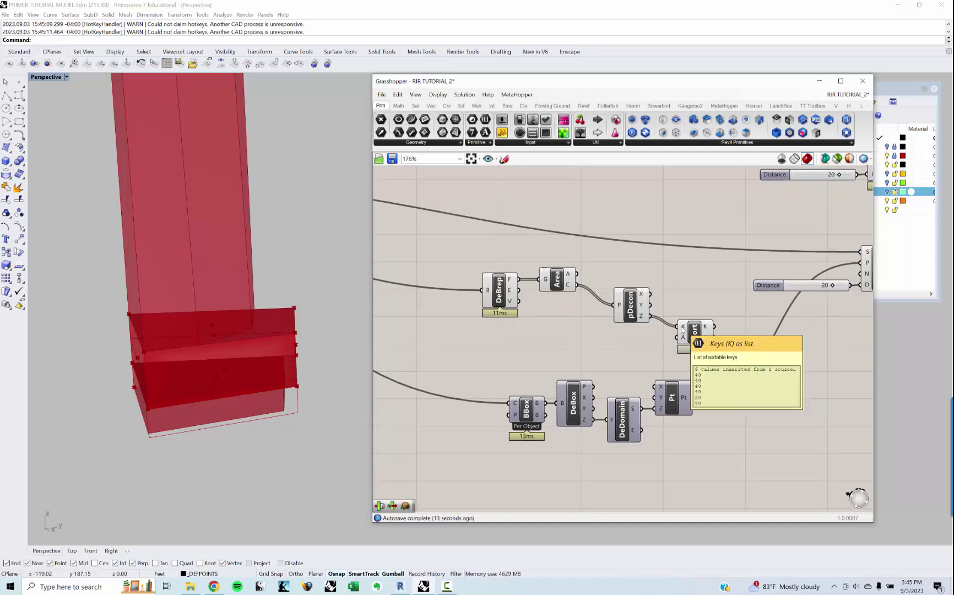
scroll(683, 330, "up", 1)
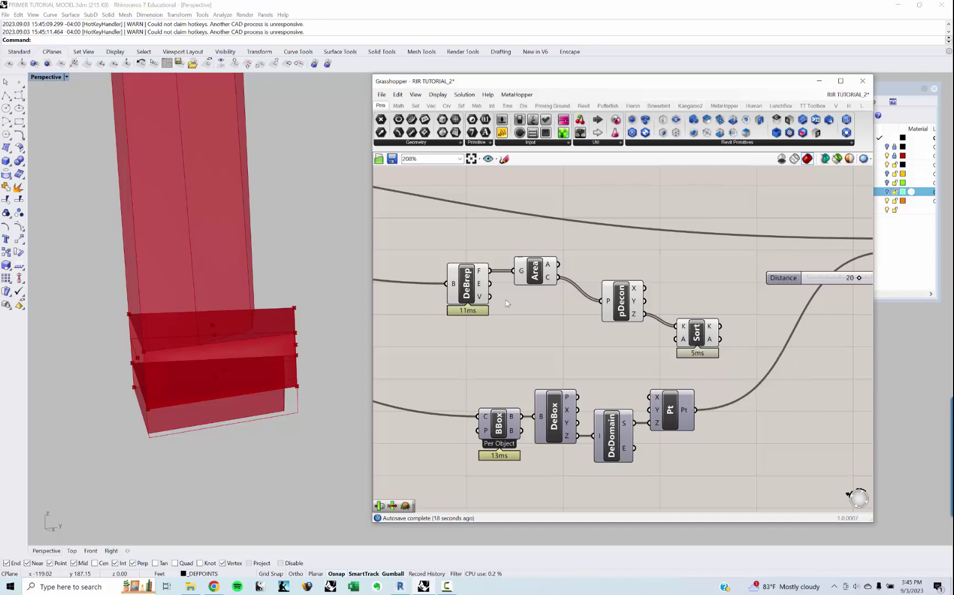
left_click_drag(488, 270, 675, 341)
right_click_drag(652, 340, 595, 339)
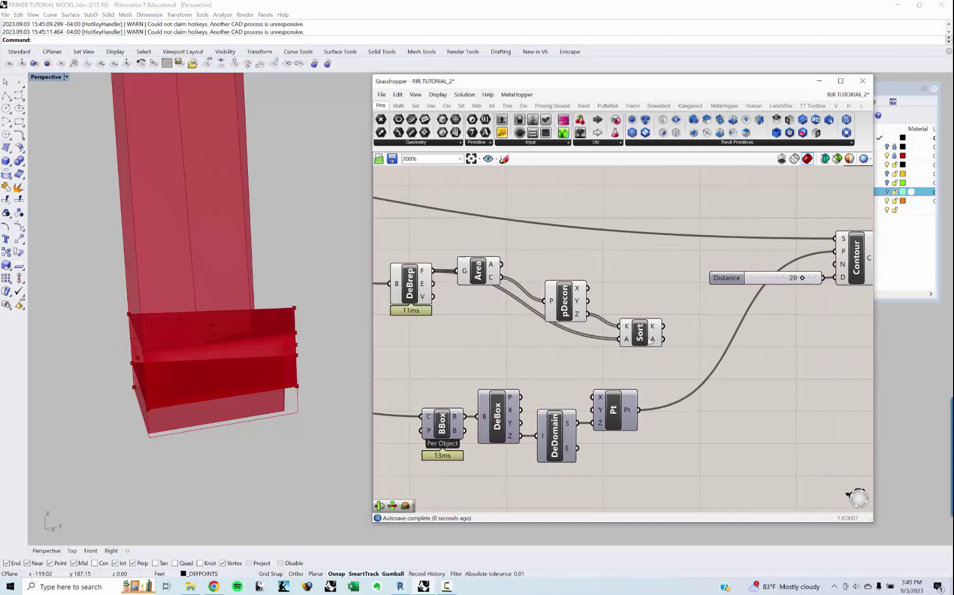
mouse_move(655, 341)
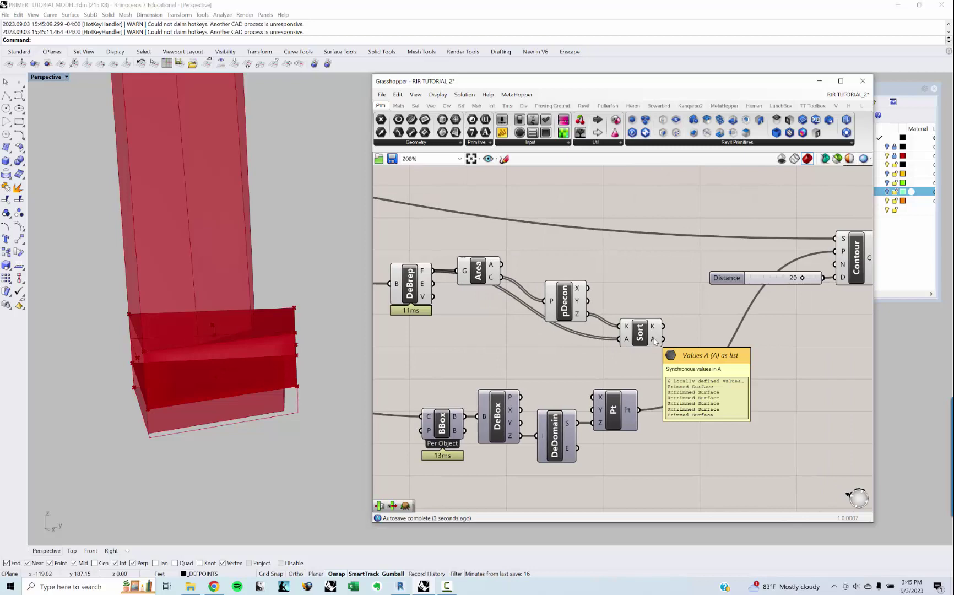
Step: Nudge the point Deconstruct component up and move the podium Contour with its Distance slider farther right to free canvas space
right_click_drag(634, 334, 617, 333)
left_click_drag(551, 312, 544, 299)
right_click_drag(665, 335, 660, 334)
scroll(660, 335, "down", 3)
left_click_drag(763, 349, 546, 282)
left_click(540, 331)
scroll(529, 353, "up", 5)
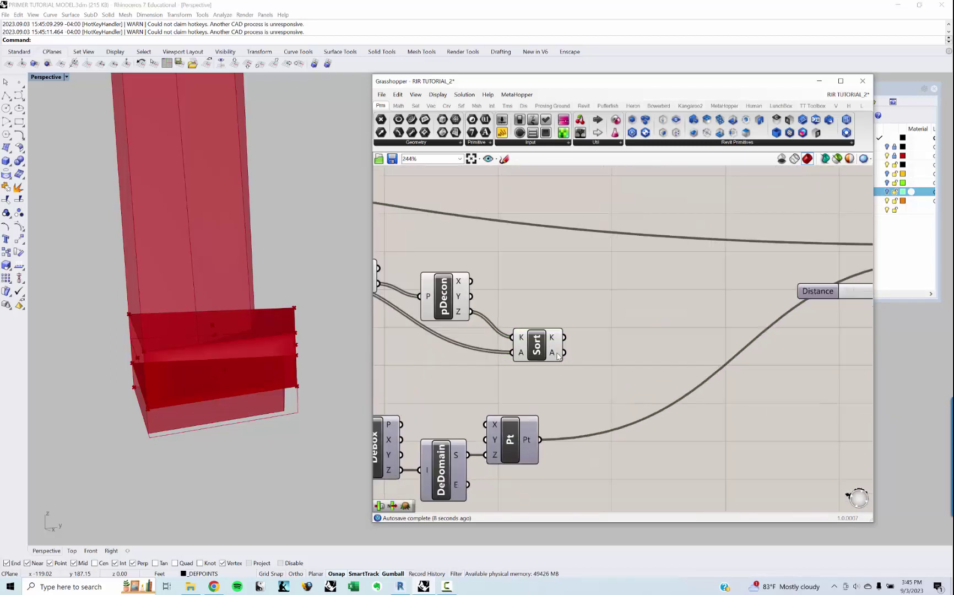
Step: Add a Reverse List component beside Sort List and connect the sorted A output to it
double_click(612, 360)
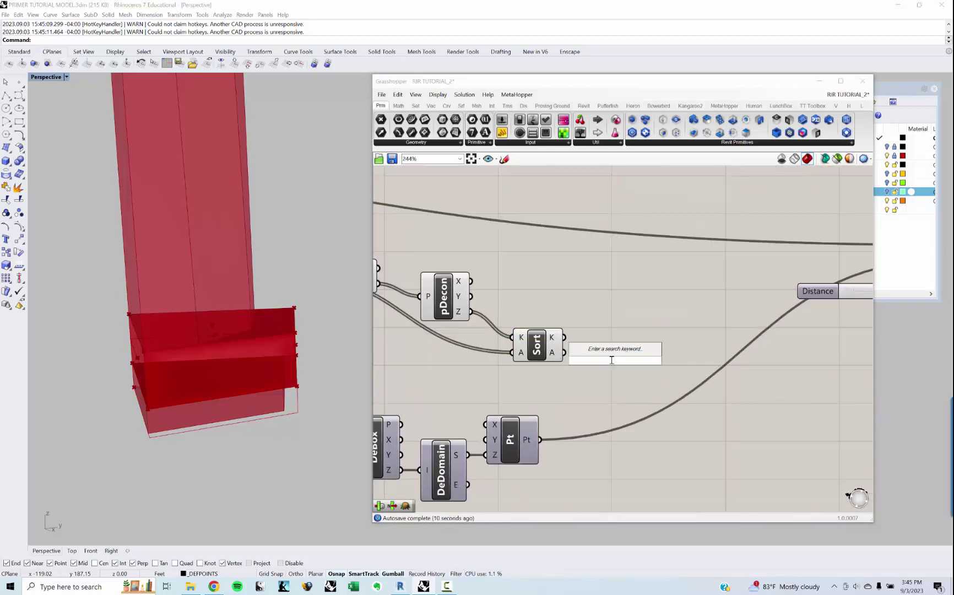
type("RE")
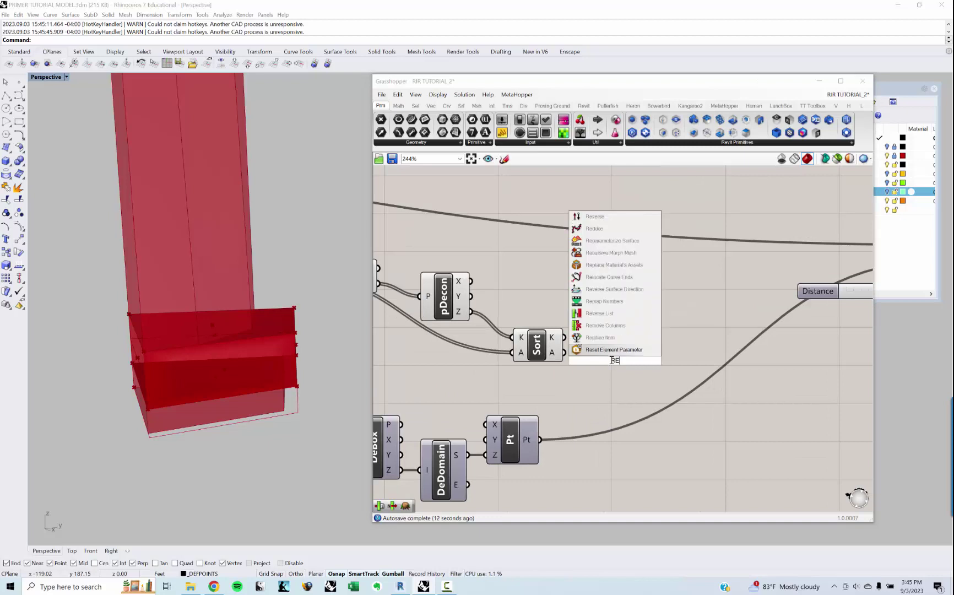
left_click(600, 313)
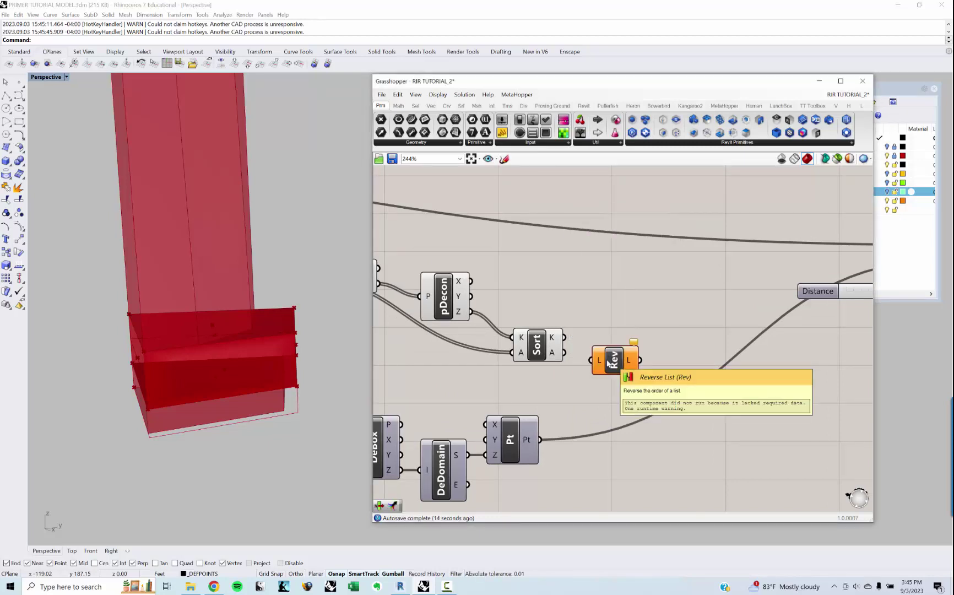
left_click_drag(564, 353, 591, 360)
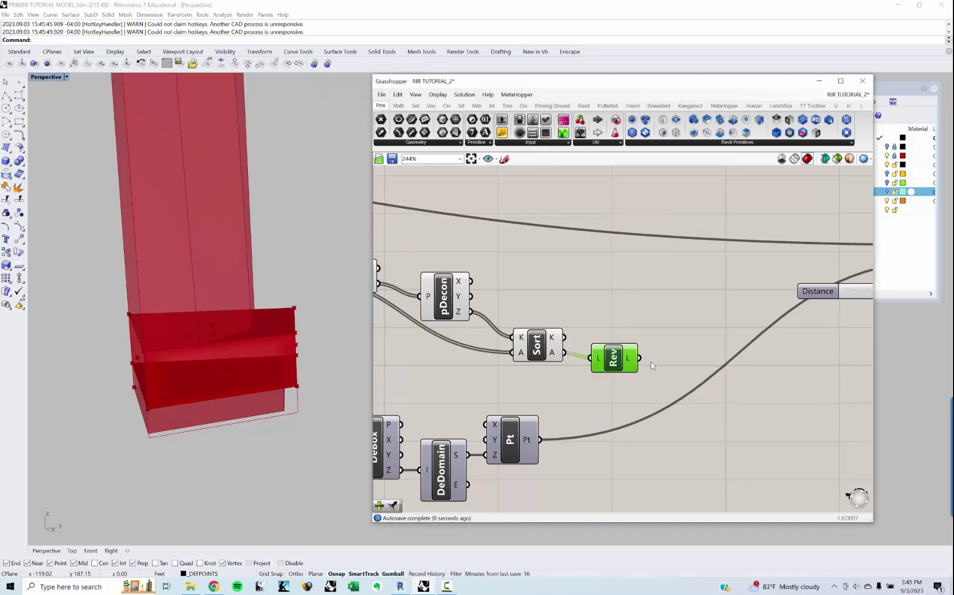
Step: Add a List Item component after Reverse List, feed the reversed list into its L input, and preview the selected face
double_click(650, 356)
type("l")
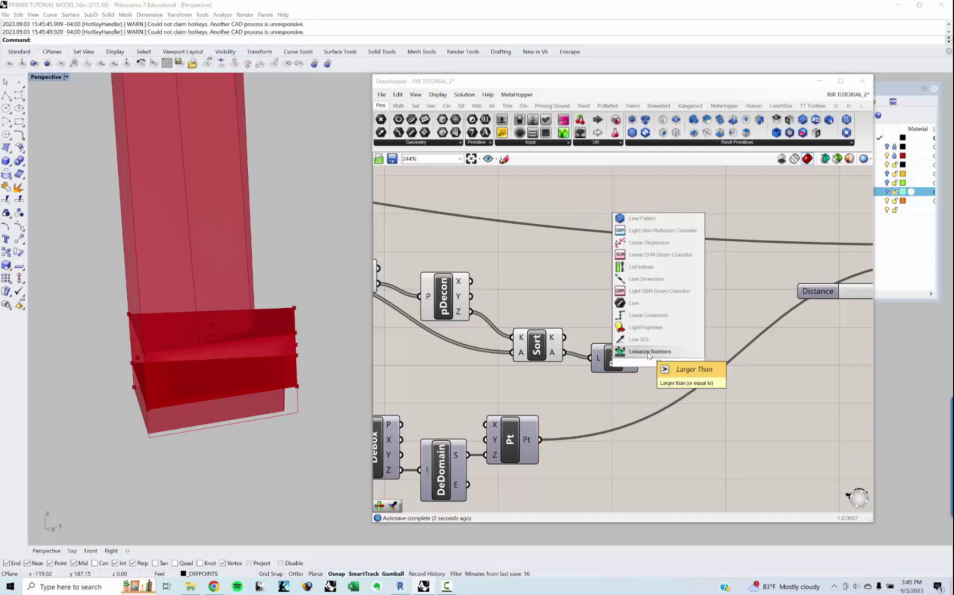
type("is")
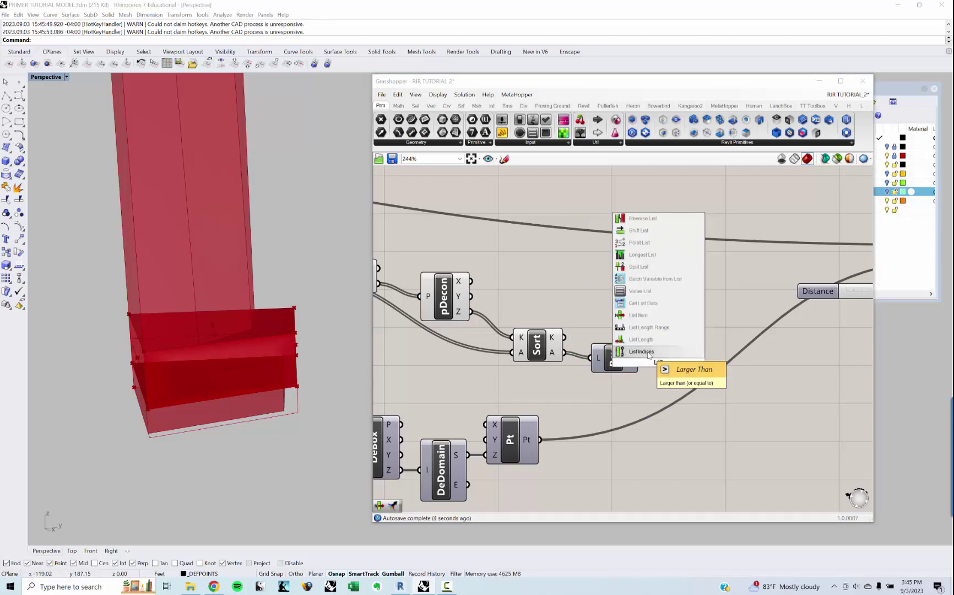
key("Up")
key("Up")
key("Up")
key("Return")
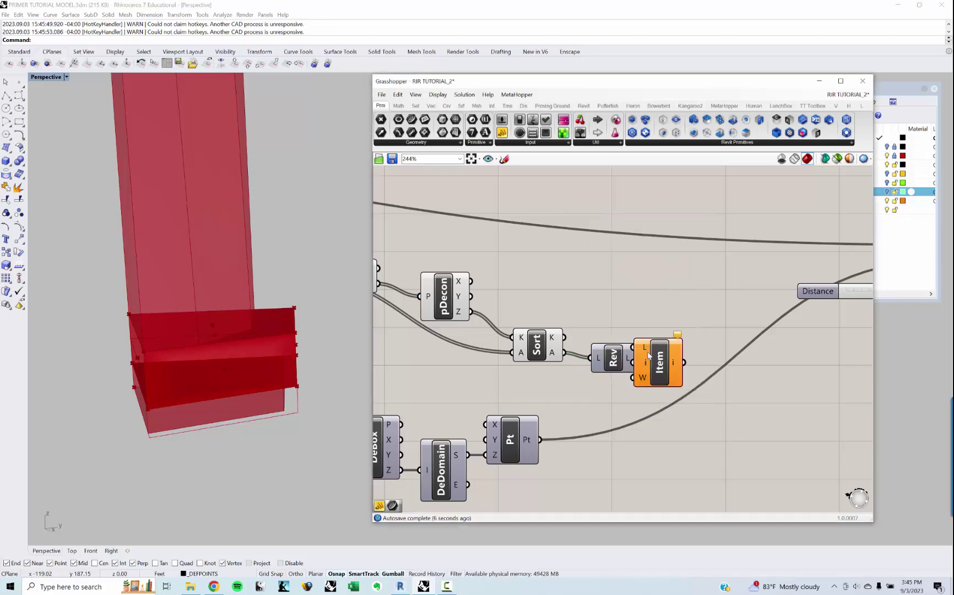
left_click_drag(650, 359, 700, 383)
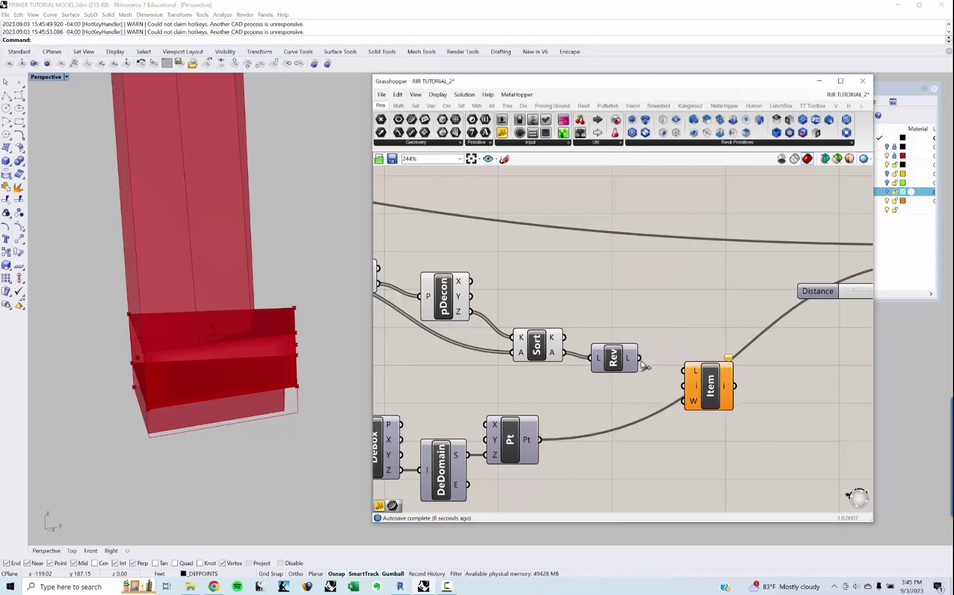
left_click_drag(640, 358, 686, 372)
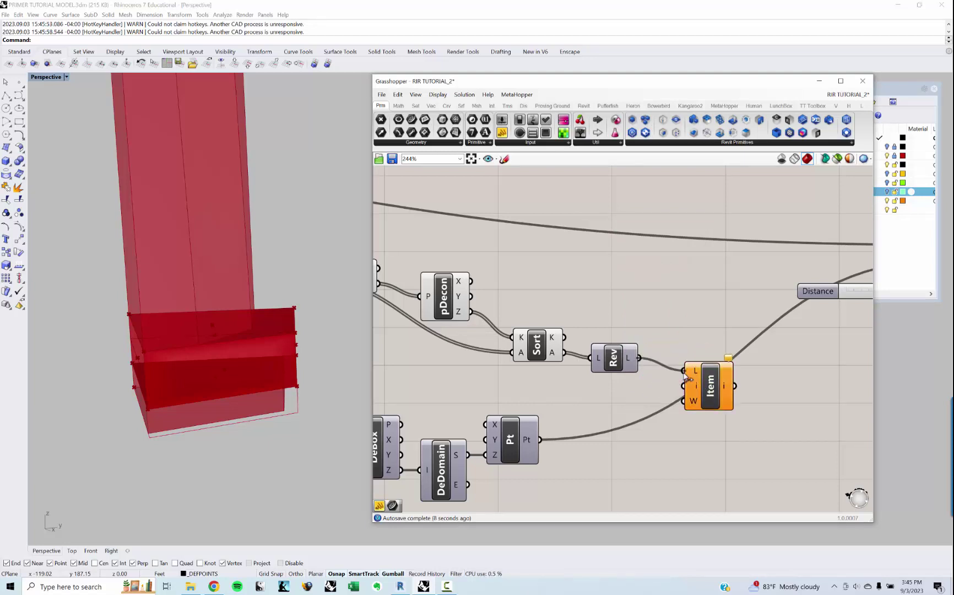
left_click(710, 392)
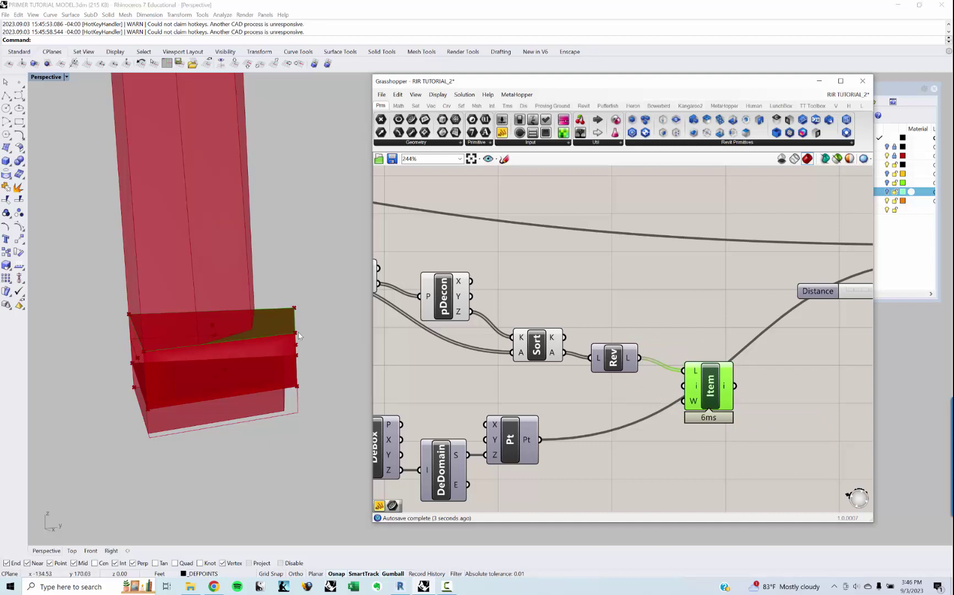
right_click_drag(298, 332, 221, 336)
Step: Add a Brep Edges component beside List Item and connect the item output to its brep input
right_click_drag(729, 371, 676, 355)
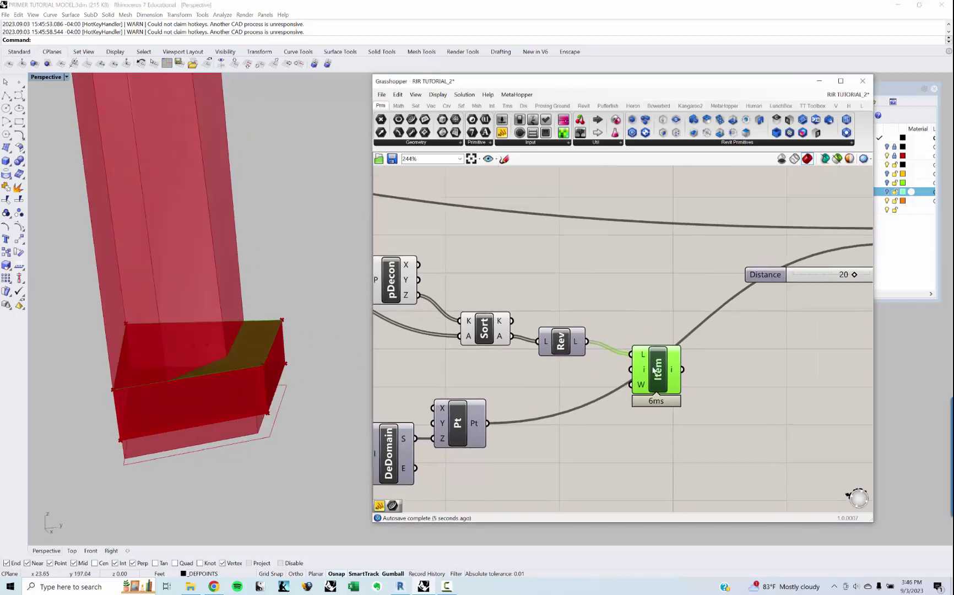
left_click_drag(655, 370, 650, 362)
double_click(719, 373)
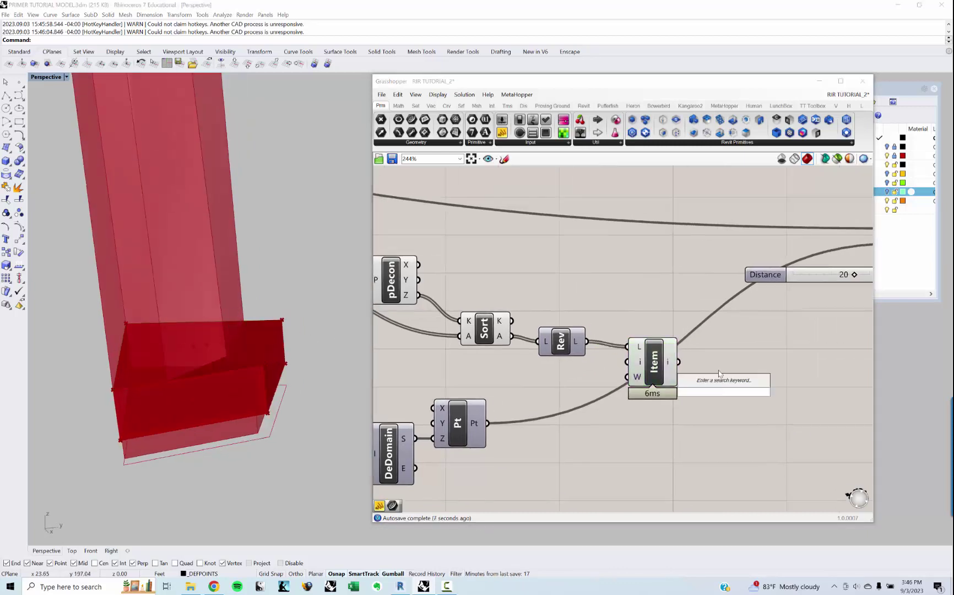
type("BREP E")
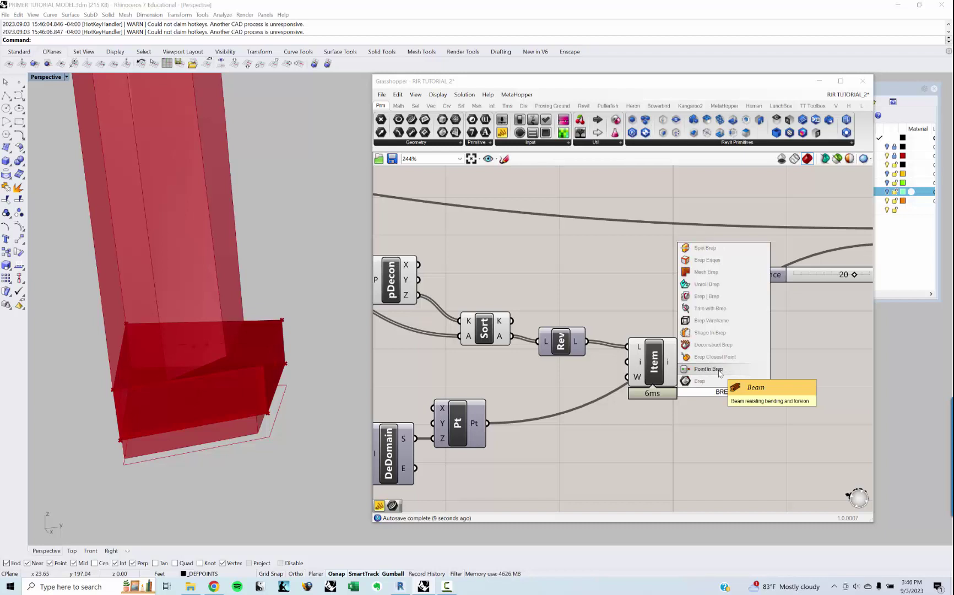
left_click(709, 357)
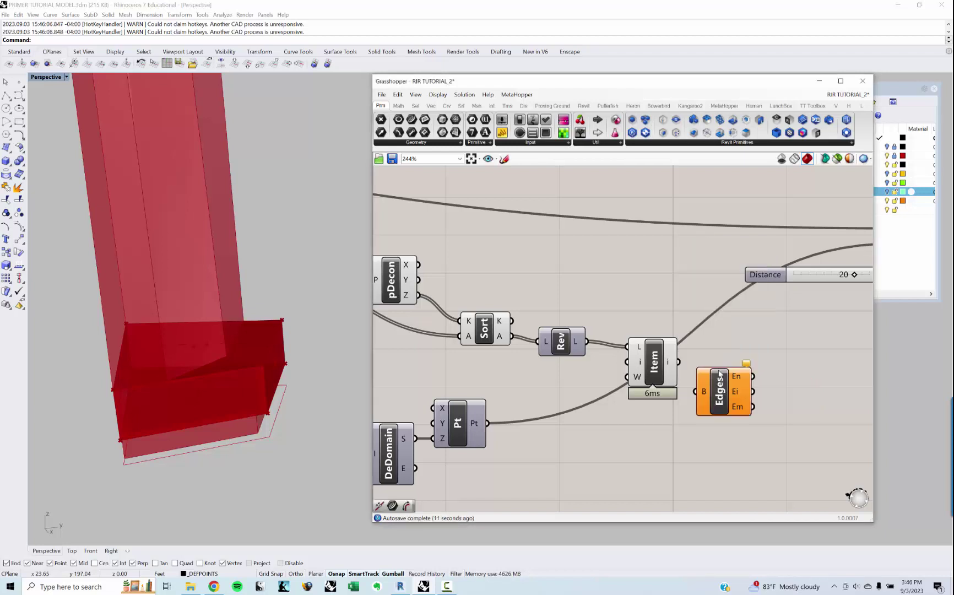
left_click_drag(679, 362, 697, 391)
right_click_drag(702, 396, 587, 393)
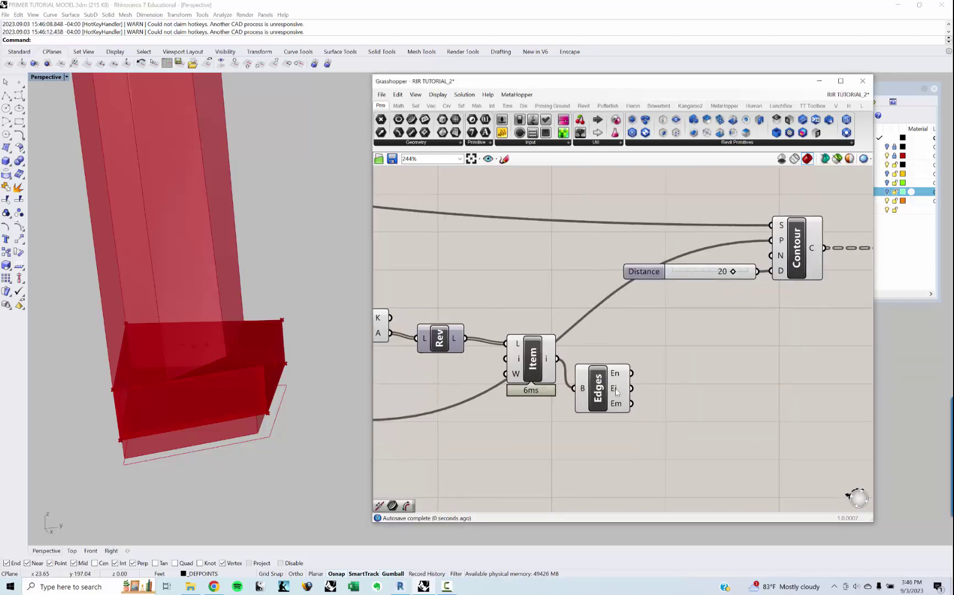
Step: Shift the podium Contour and its Distance slider together up and away from the Brep Edges component
scroll(587, 393, "down", 1)
left_click_drag(766, 353, 579, 255)
left_click_drag(715, 308, 731, 292)
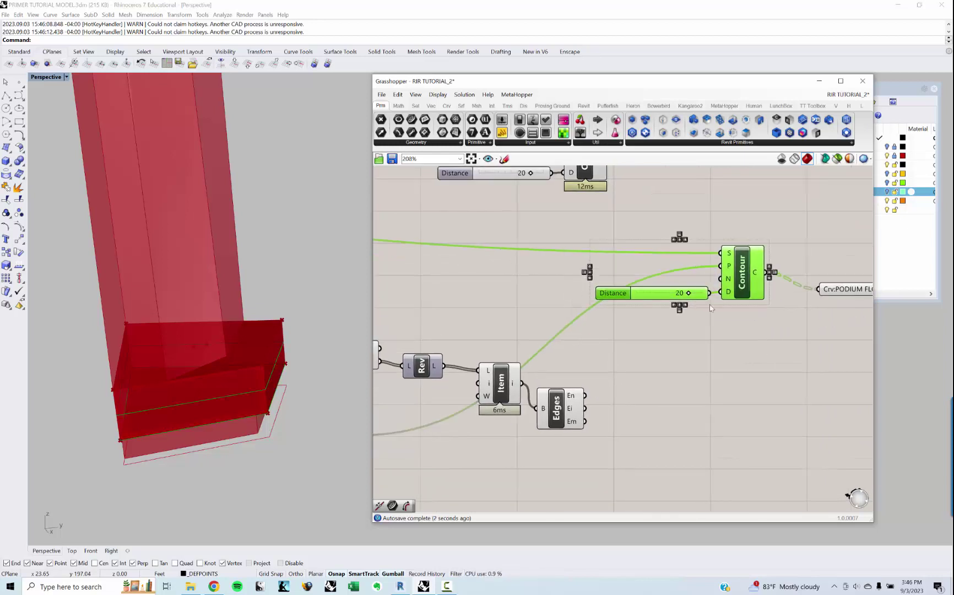
left_click(634, 358)
Step: Add a Join Curves component after Brep Edges, connect the Naked edges output to it, and preview the joined outline
mouse_move(574, 399)
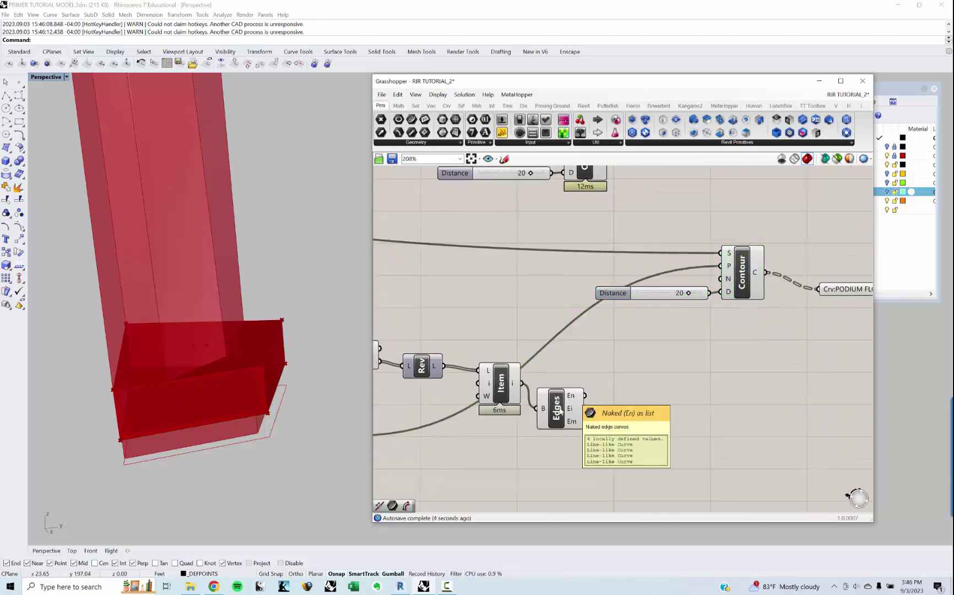
left_click_drag(560, 410, 576, 401)
double_click(669, 412)
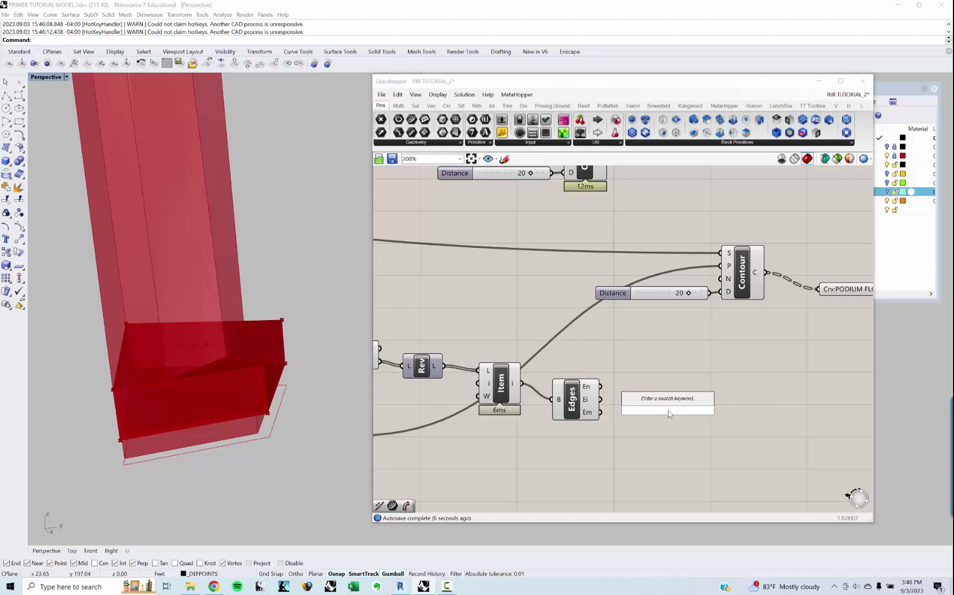
type("join")
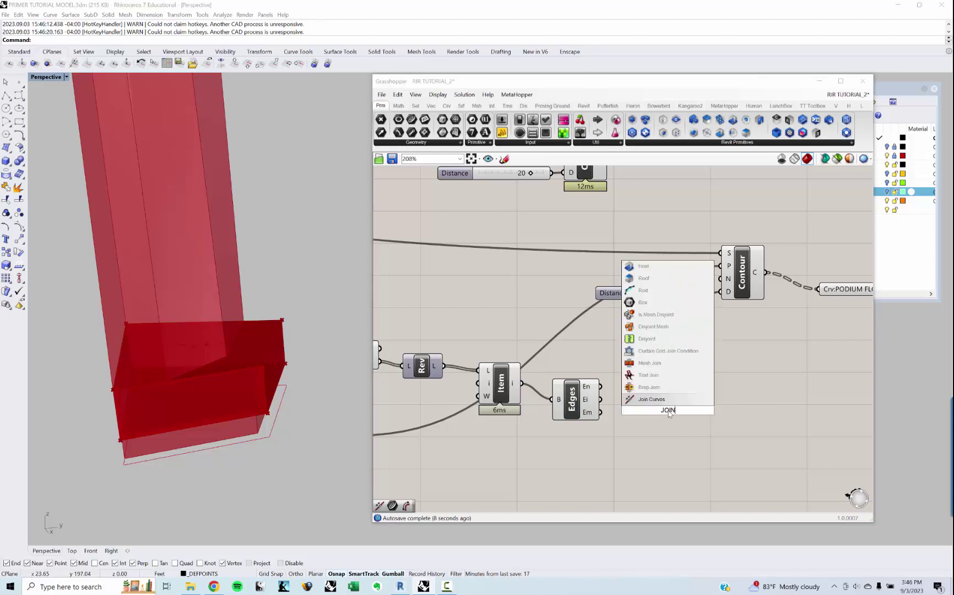
key("Return")
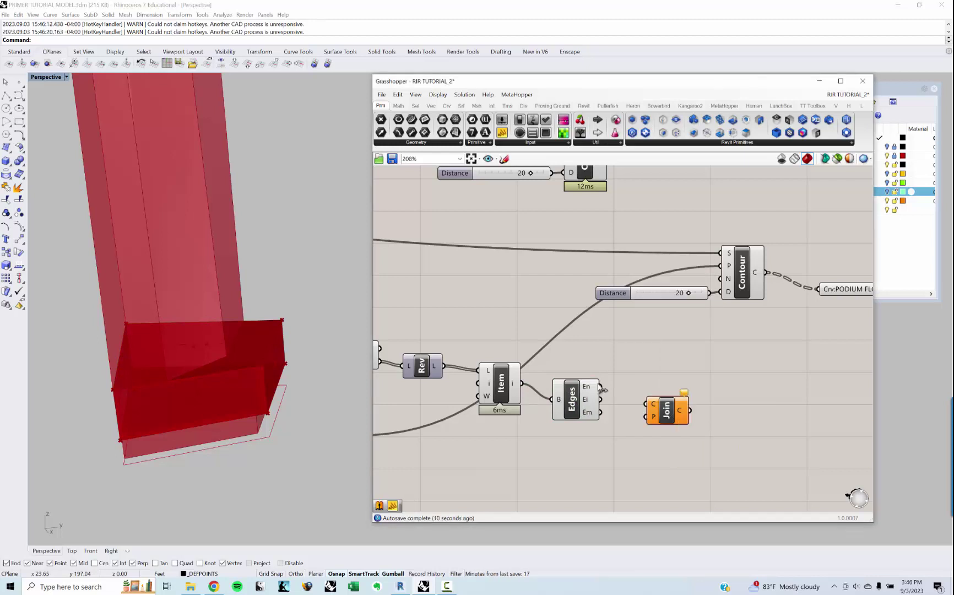
left_click_drag(601, 386, 646, 404)
right_click_drag(667, 411, 613, 424)
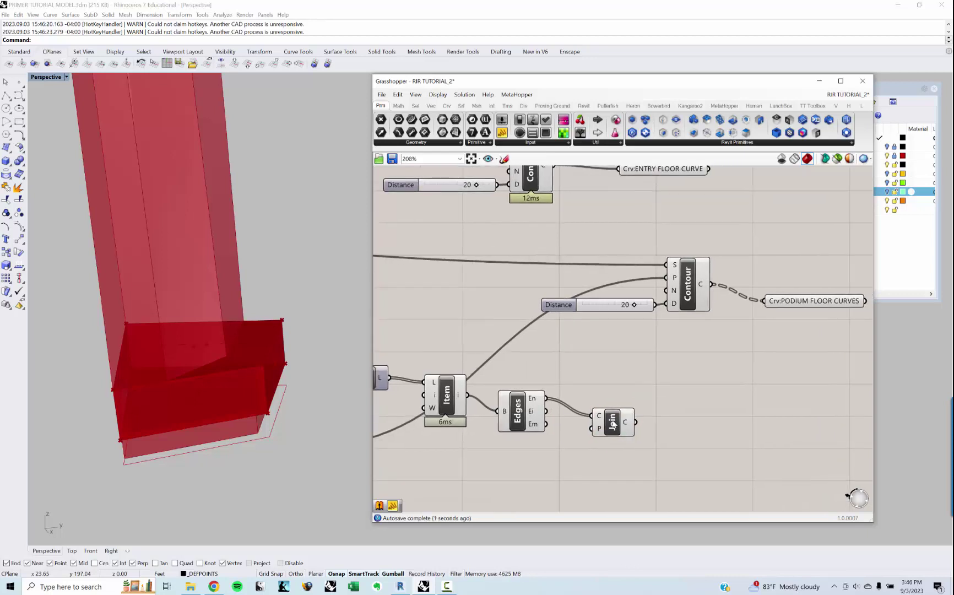
left_click(614, 424)
left_click(731, 426)
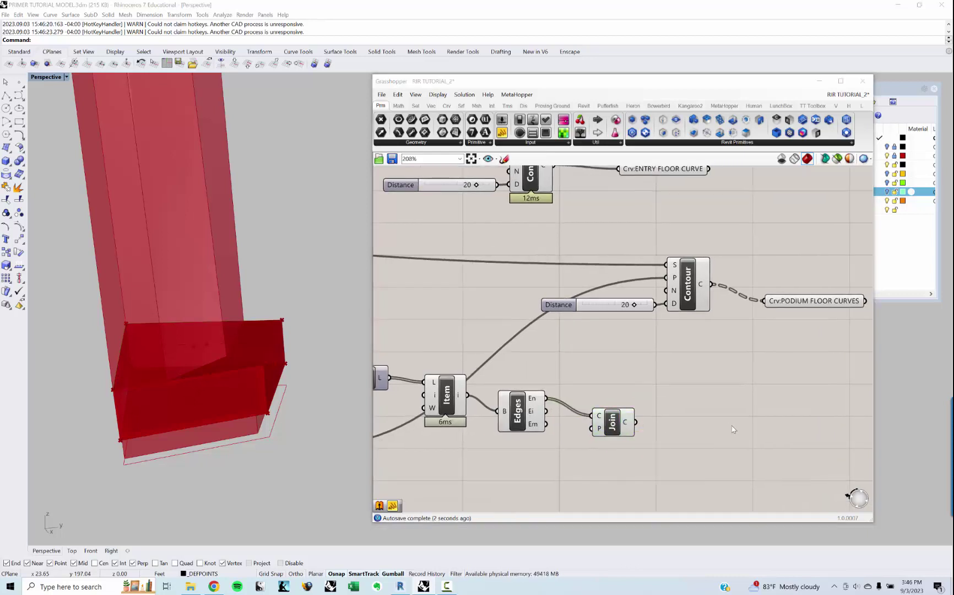
Step: Add a Curve parameter after Join Curves and connect the joined curve output to it
double_click(734, 429)
type("curve")
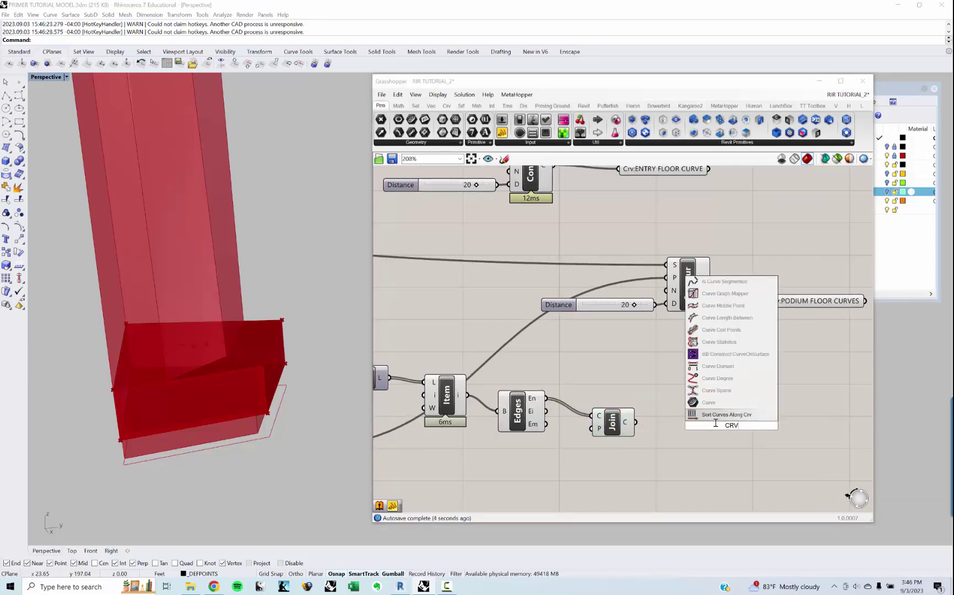
key("Return")
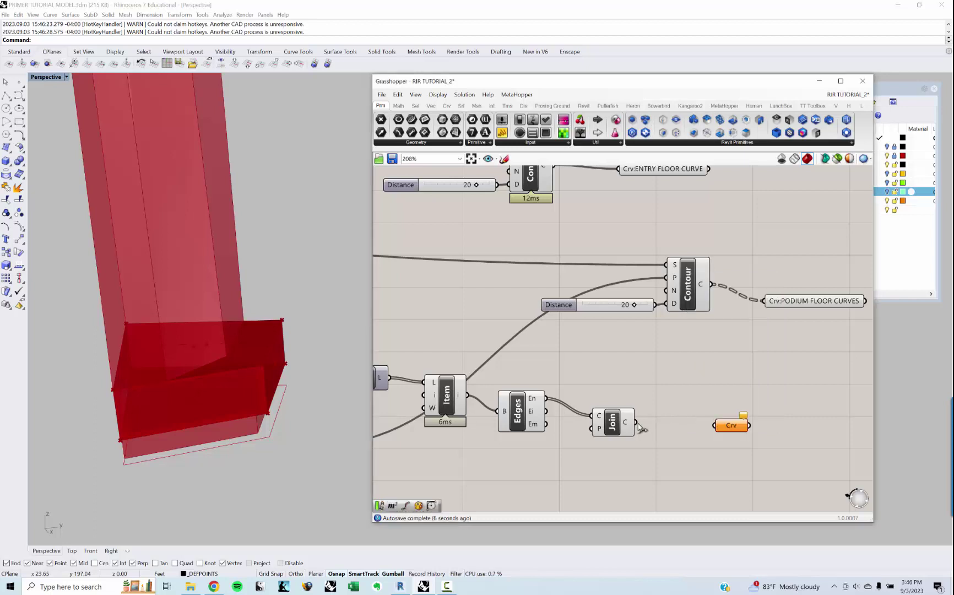
left_click_drag(637, 422, 758, 433)
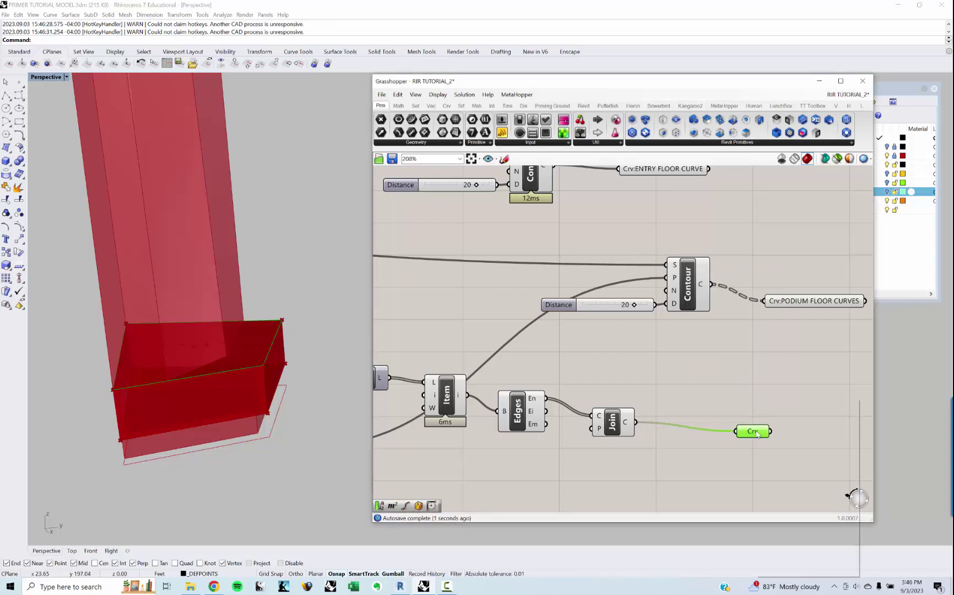
Step: Rename the Curve parameter after Join Curves as "Crv:PODIUM ROOF"
right_click(758, 433)
type(":PO")
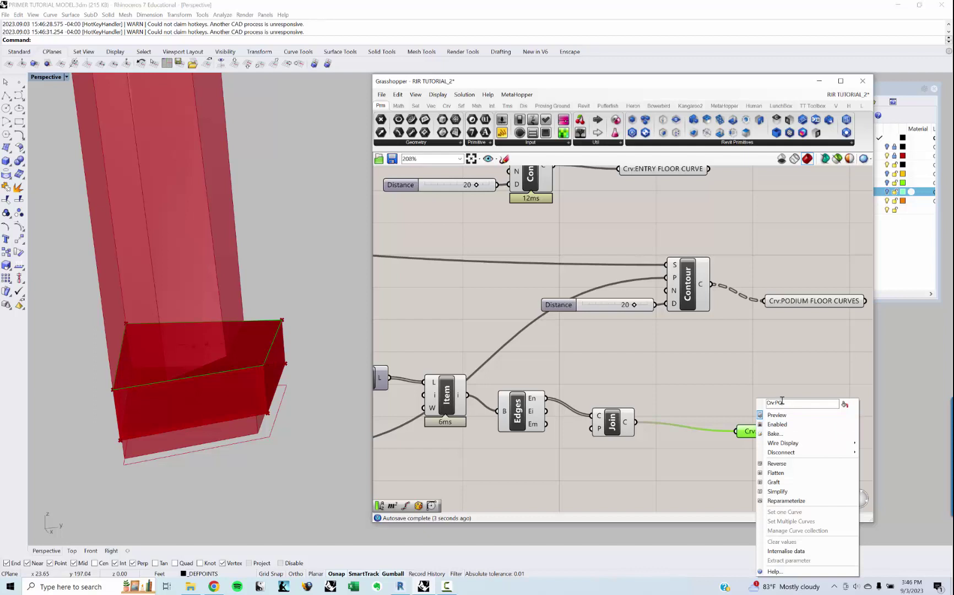
type("DIUM ROOF")
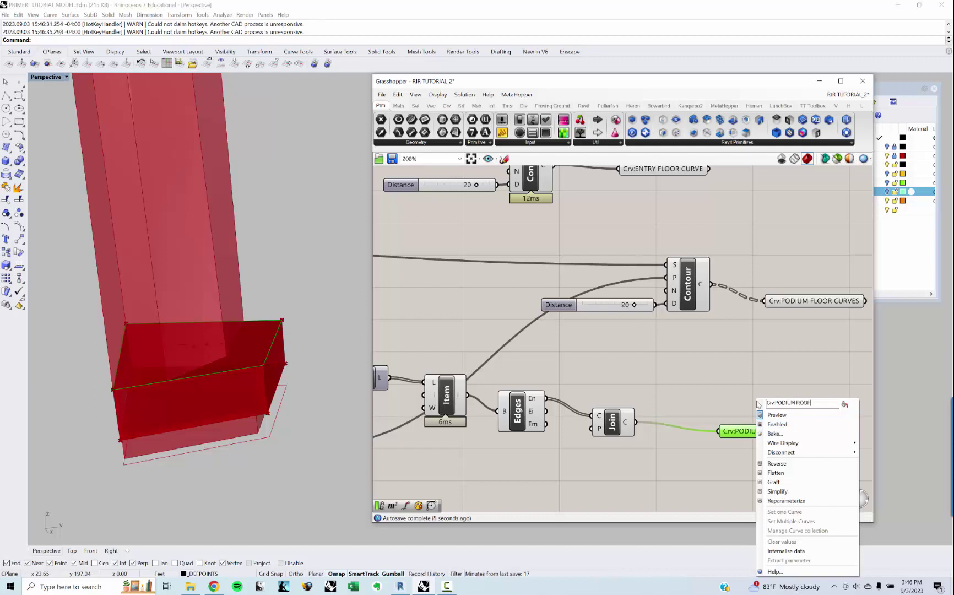
left_click(730, 403)
Step: Line up the entry floor curve, podium floor curves and podium roof parameters in one column well beyond the Contour components
scroll(603, 366, "down", 5)
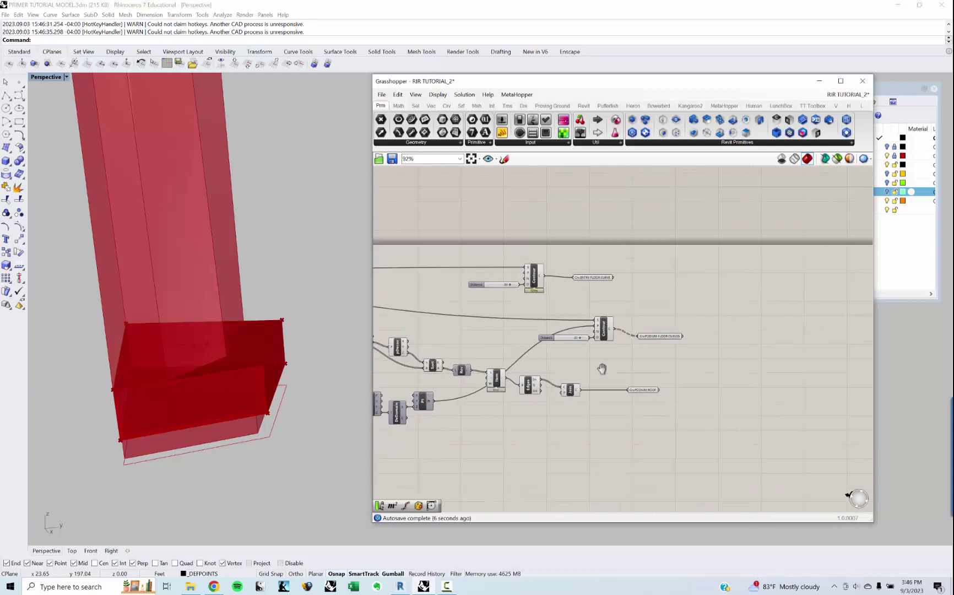
left_click(718, 275)
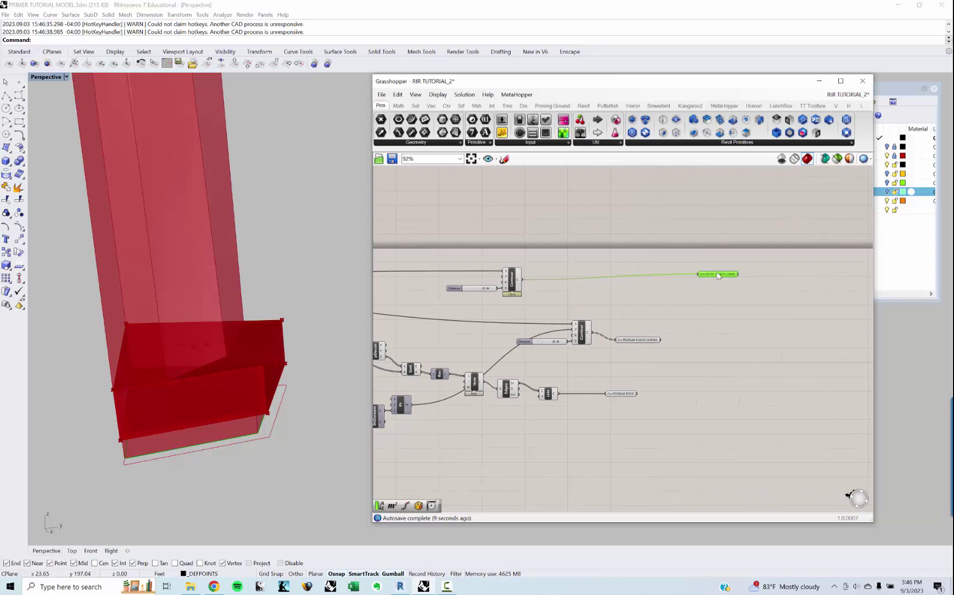
left_click(662, 314)
left_click_drag(641, 342, 720, 312)
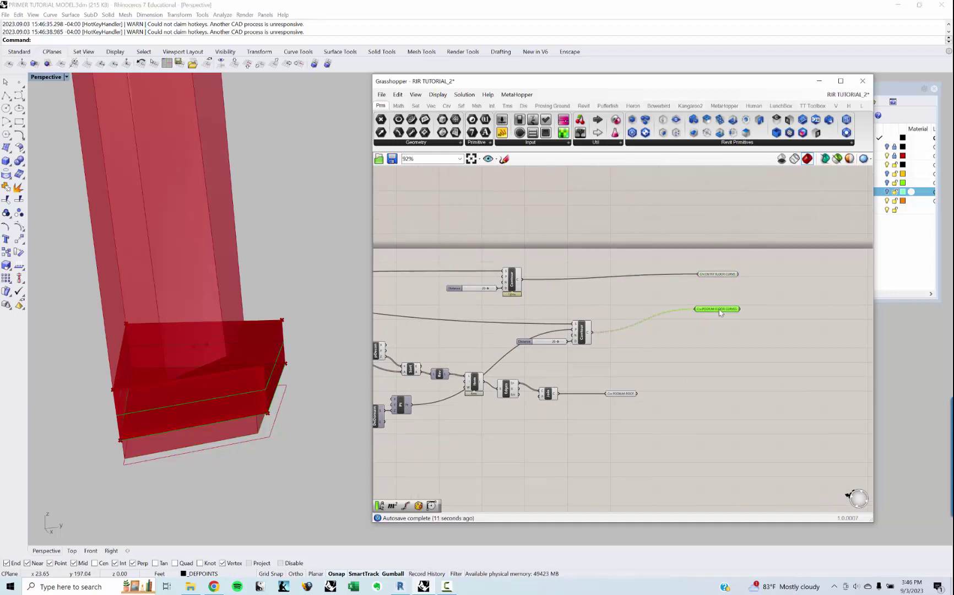
left_click(686, 343)
left_click_drag(623, 394, 712, 380)
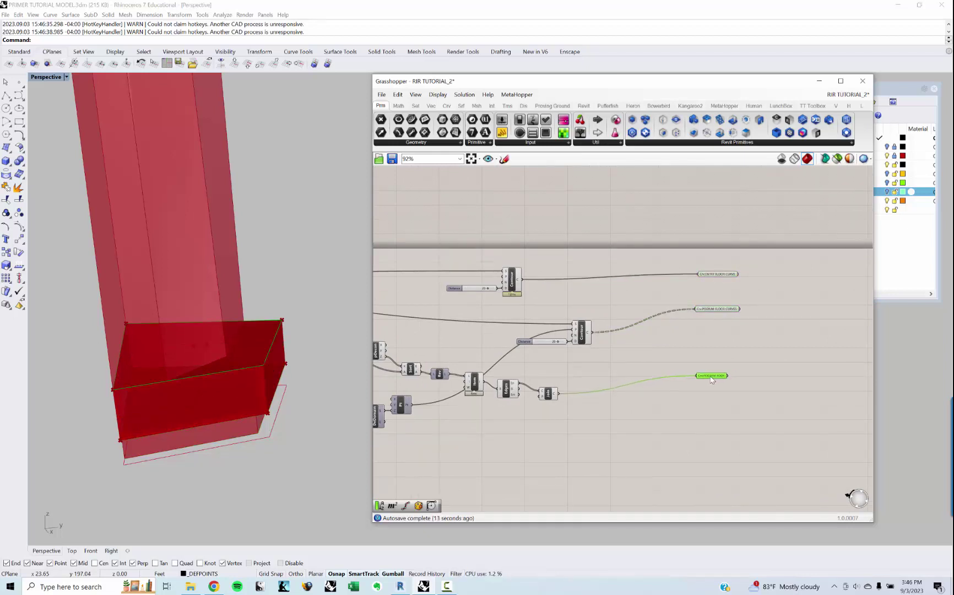
left_click(604, 404)
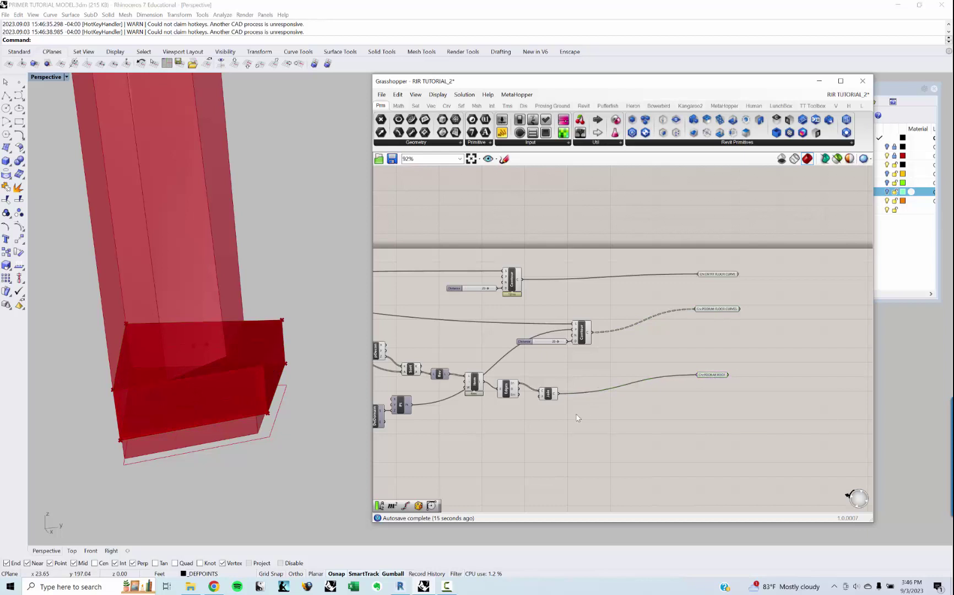
Step: Rearrange the component chains so the podium roof chain sits below the bounding-box chain that feeds the podium Contour
right_click_drag(580, 415, 678, 388)
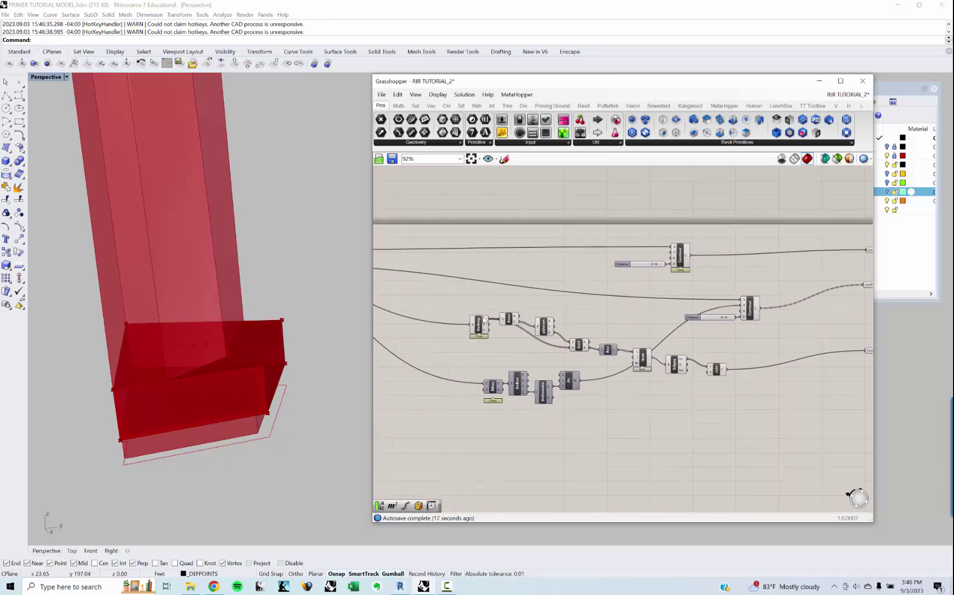
left_click_drag(460, 300, 725, 474)
right_click_drag(681, 432, 755, 365)
scroll(775, 373, "down", 2)
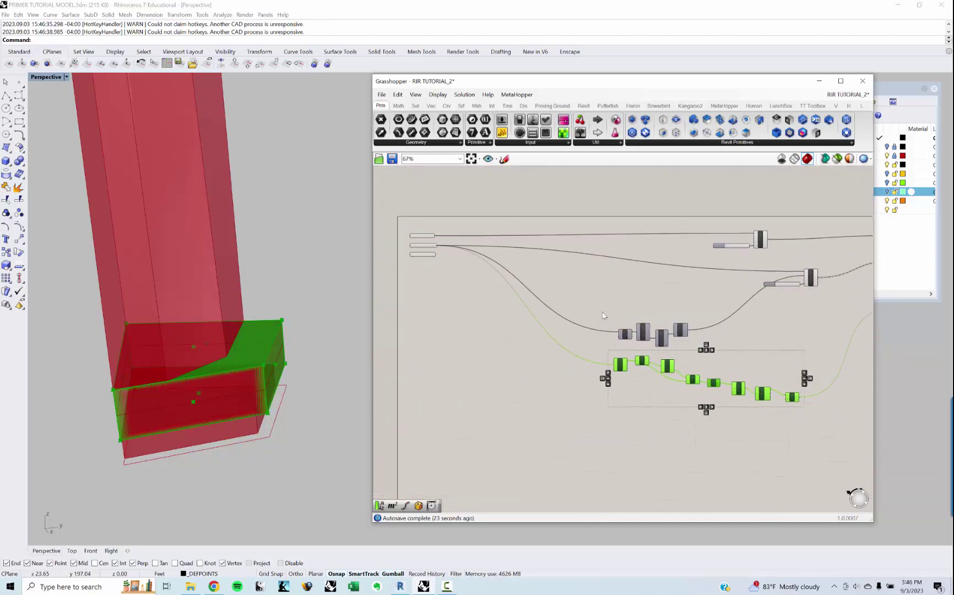
left_click_drag(600, 307, 804, 373)
left_click(784, 335)
Step: Move the podium Contour's Distance slider back beneath the massing Geometry parameters at the start of the definition
right_click_drag(784, 334, 640, 351)
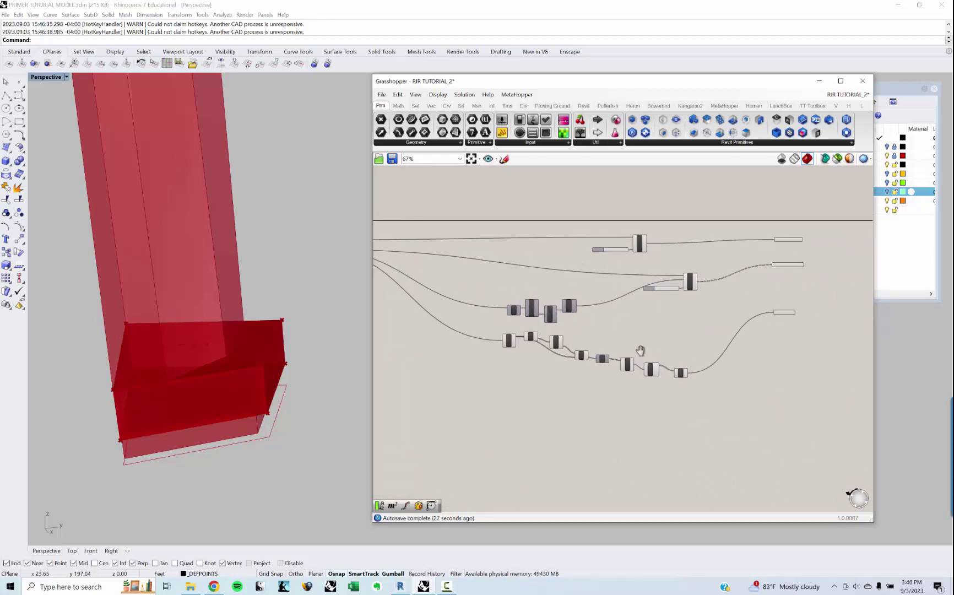
scroll(648, 256, "up", 4)
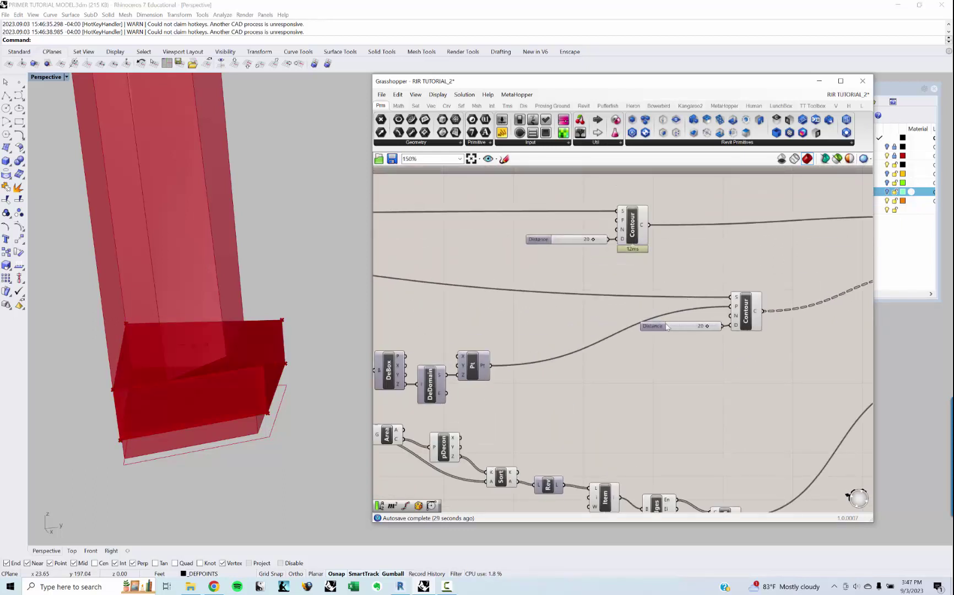
scroll(580, 307, "down", 6)
left_click_drag(657, 327, 408, 321)
scroll(430, 319, "up", 2)
scroll(430, 318, "up", 1)
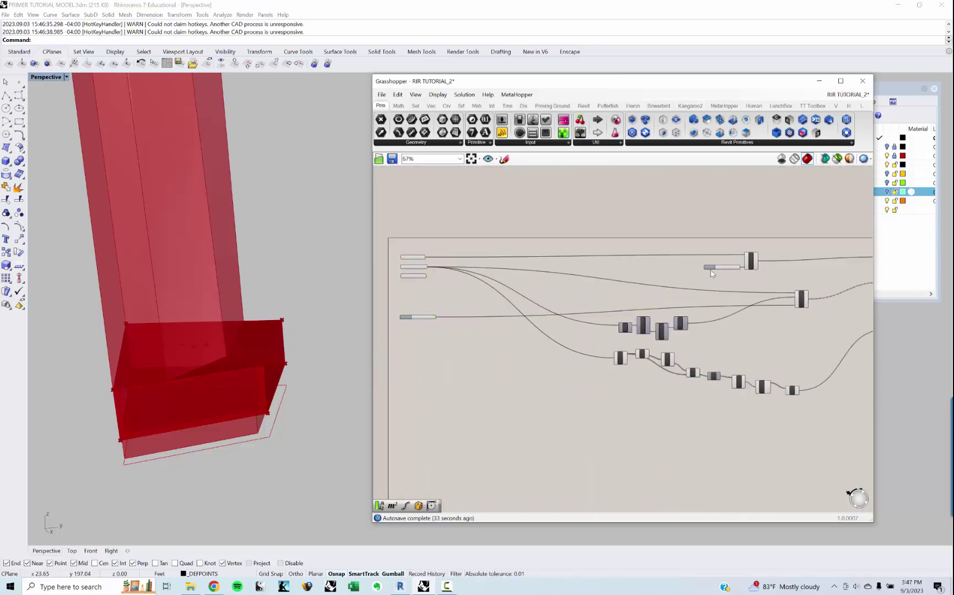
mouse_move(708, 270)
left_mouse_down()
mouse_move(404, 310)
mouse_move(650, 269)
mouse_move(725, 269)
mouse_move(707, 270)
left_mouse_up()
Step: Rename the podium Distance slider as "FLOOR TO FLOOR PODIUM"
scroll(410, 316, "up", 8)
right_click(413, 312)
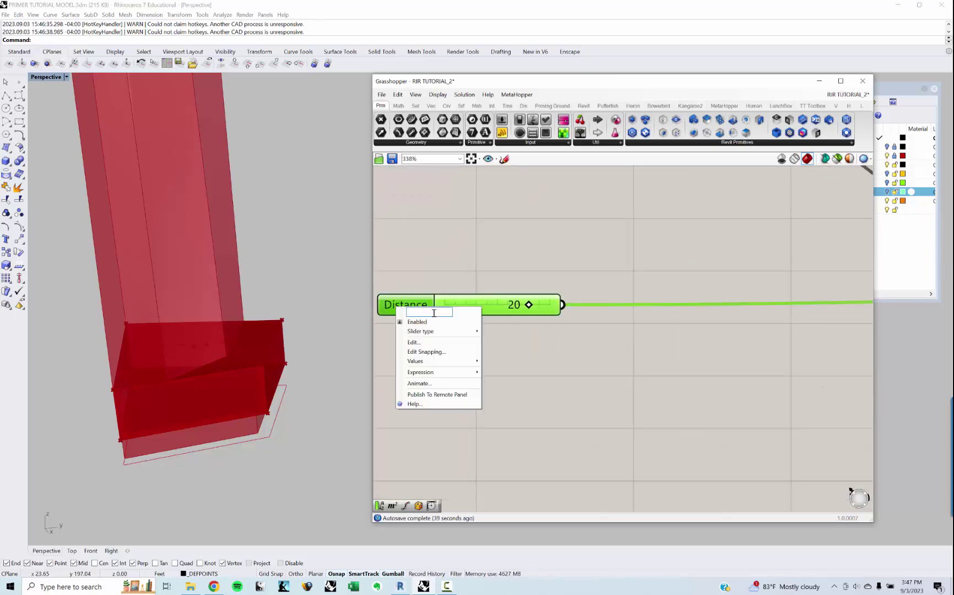
type("FLOOR TO")
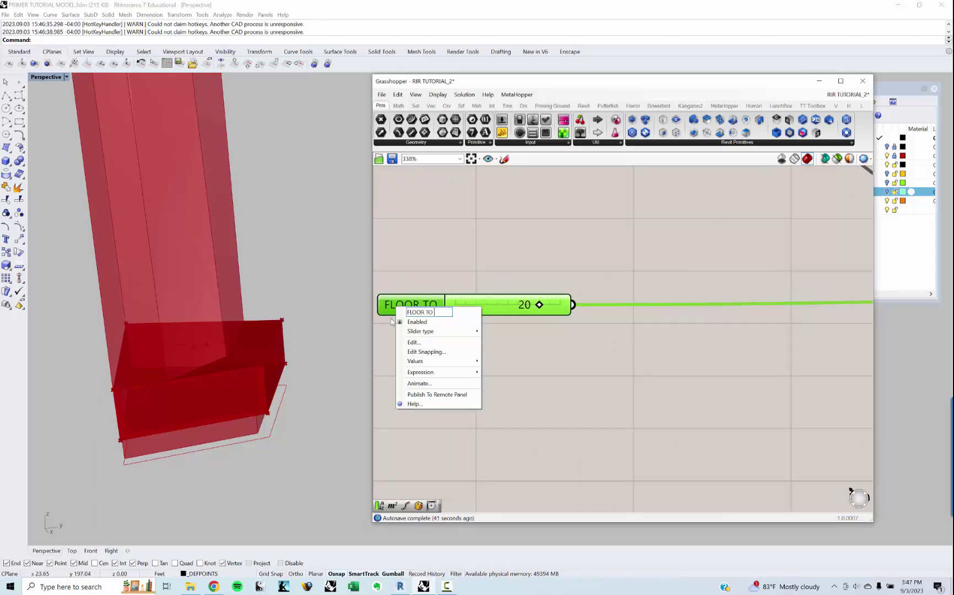
type(" FLOOR PODIUM")
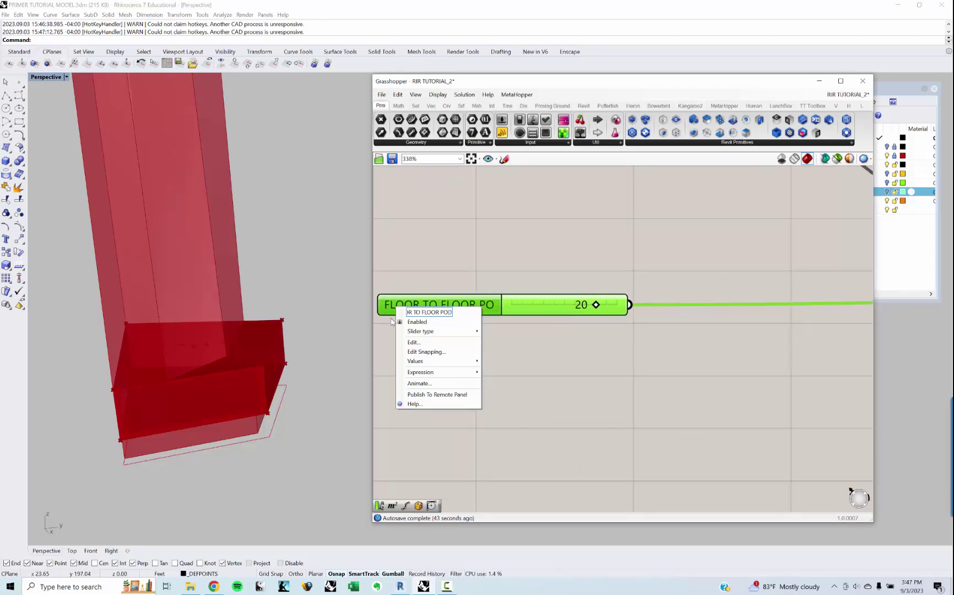
left_click(437, 267)
right_click_drag(483, 282, 579, 288)
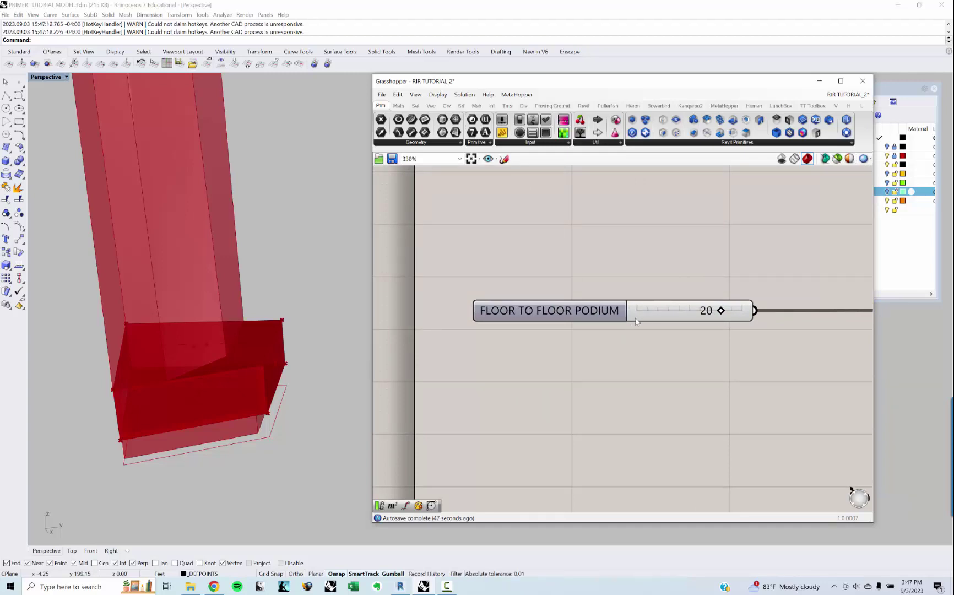
Step: Turn off the preview for the podium roof chain, from Deconstruct Brep through Join Curves
scroll(636, 322, "down", 8)
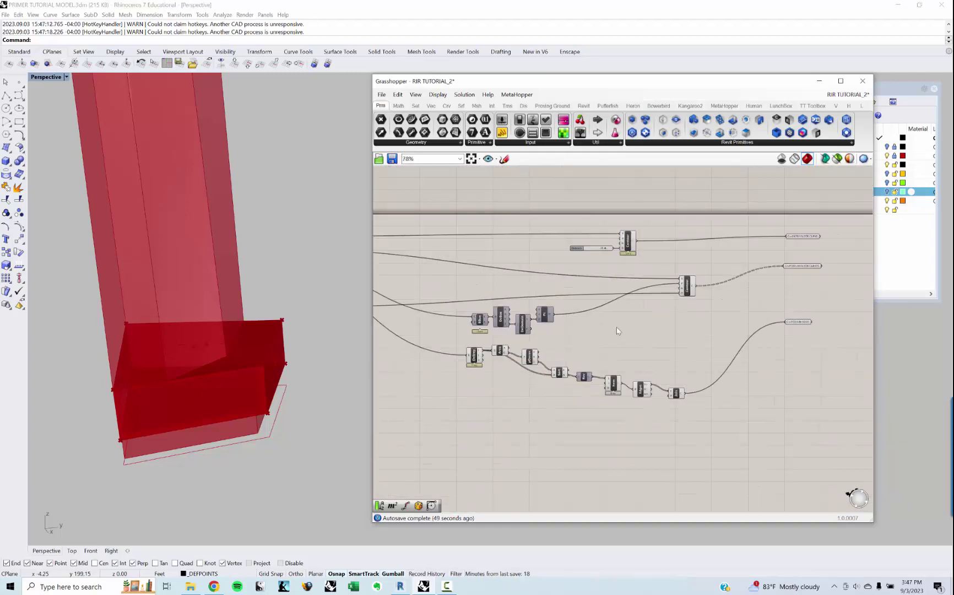
left_click_drag(704, 413, 451, 342)
right_click(451, 342)
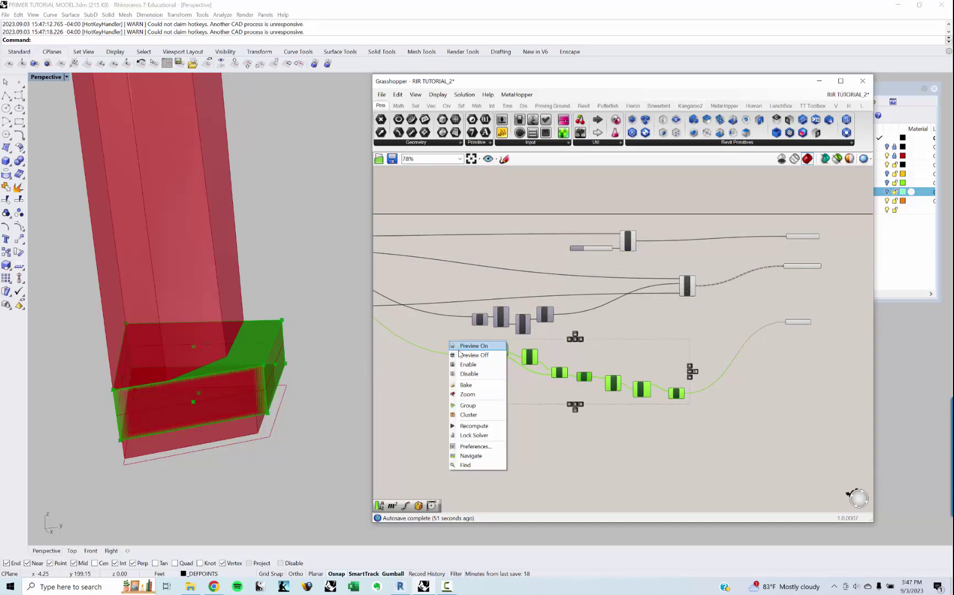
left_click(469, 355)
scroll(711, 317, "up", 5)
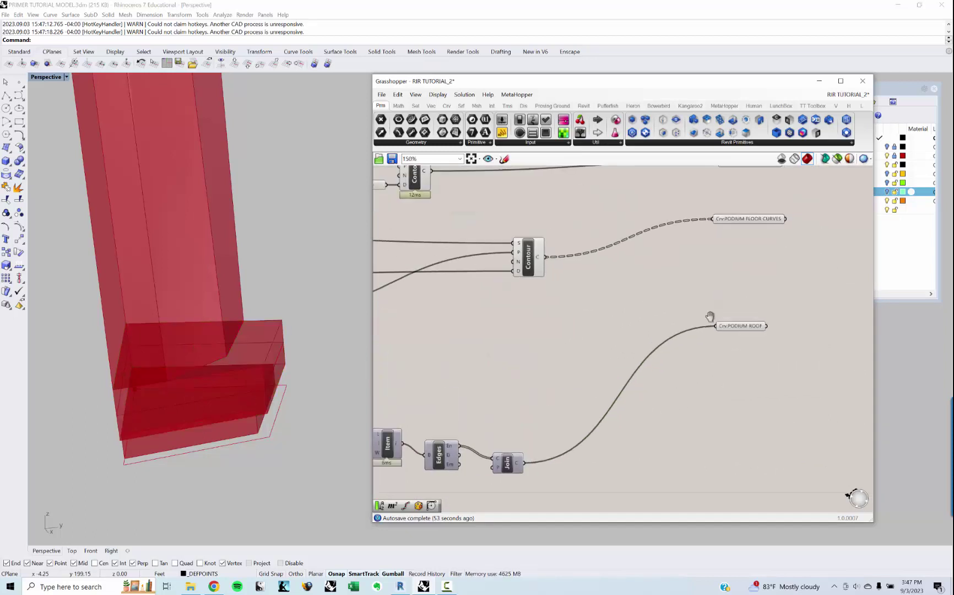
scroll(710, 317, "down", 2)
left_click_drag(684, 212, 789, 381)
left_click(585, 348)
Step: Turn off the preview of the Entry Massing and Podium Massing geometry parameters
scroll(571, 325, "down", 4)
right_click_drag(539, 310, 805, 292)
scroll(499, 300, "up", 4)
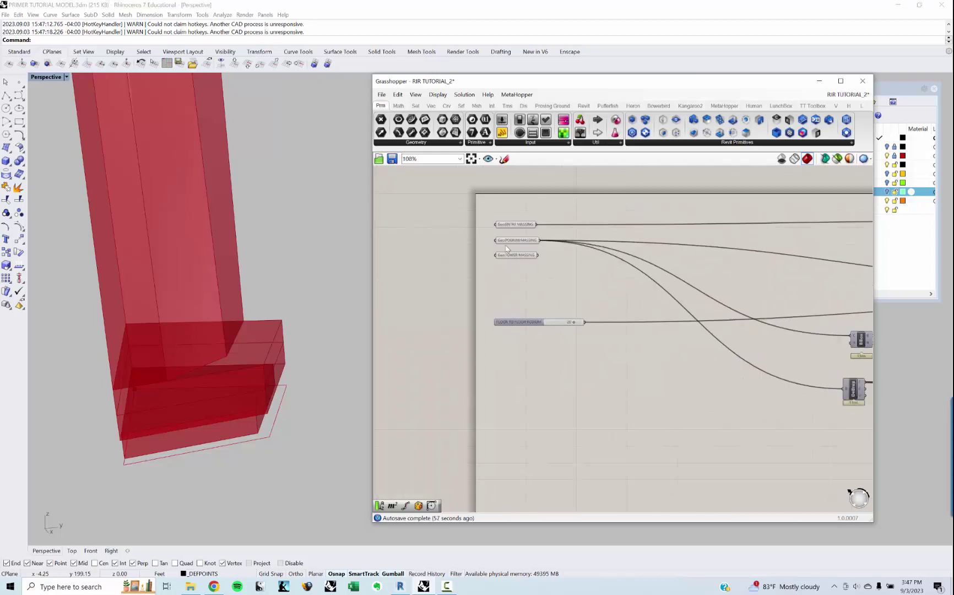
scroll(506, 249, "up", 2)
left_click(507, 220)
left_click(513, 241, "shift")
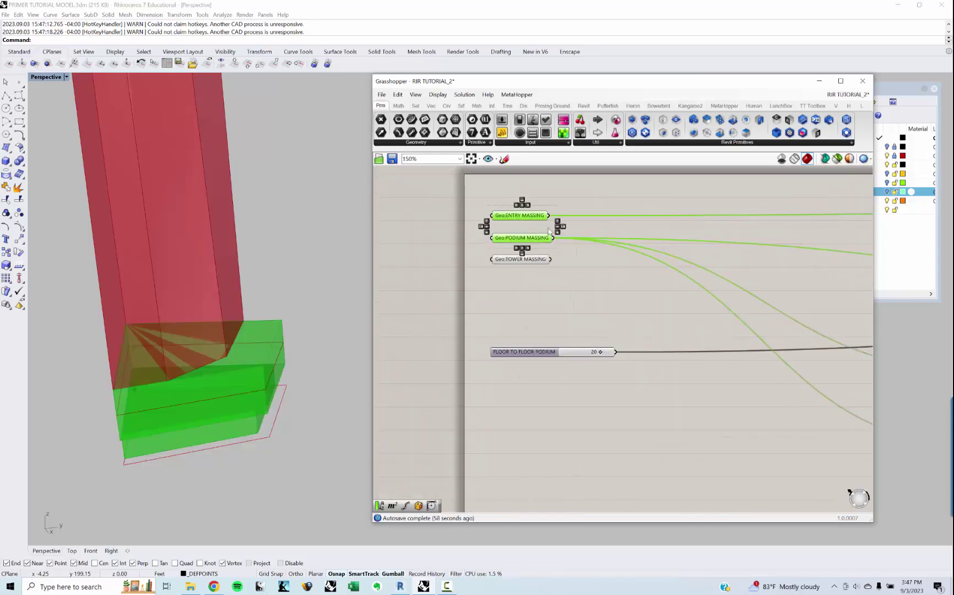
middle_click(597, 204)
left_click(612, 215)
left_click(552, 325)
Step: Test the FLOOR TO FLOOR PODIUM slider and examine the spacing of the podium floor curves beneath the tower
right_click_drag(267, 429, 270, 390)
right_click_drag(623, 370, 606, 363)
left_click(554, 348)
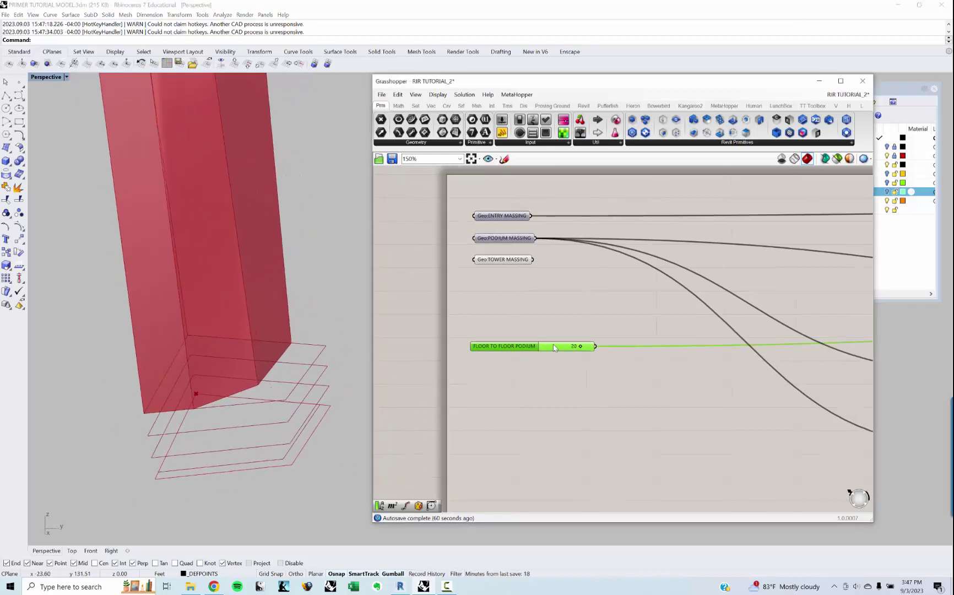
scroll(578, 351, "up", 3)
mouse_move(583, 346)
left_mouse_down()
mouse_move(562, 345)
mouse_move(584, 347)
left_mouse_up()
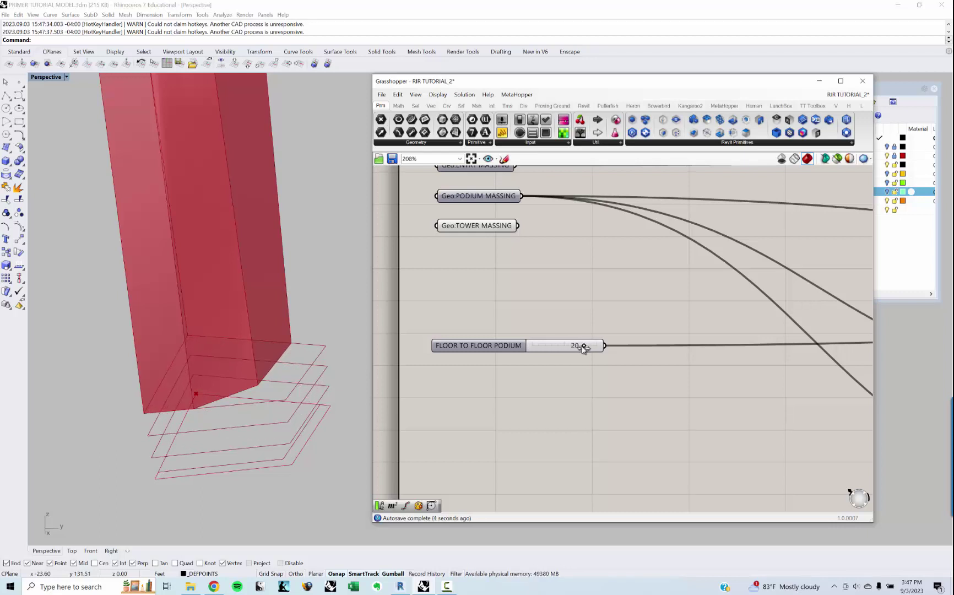
right_click_drag(614, 384, 602, 377)
right_click_drag(212, 413, 193, 389)
scroll(551, 307, "down", 5)
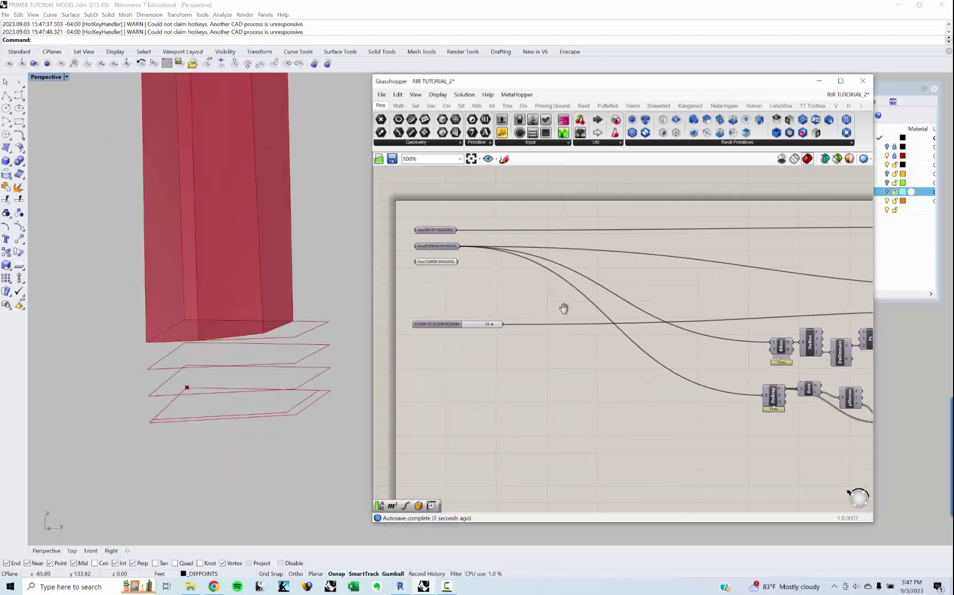
scroll(212, 259, "down", 3)
right_click_drag(213, 274, 280, 285)
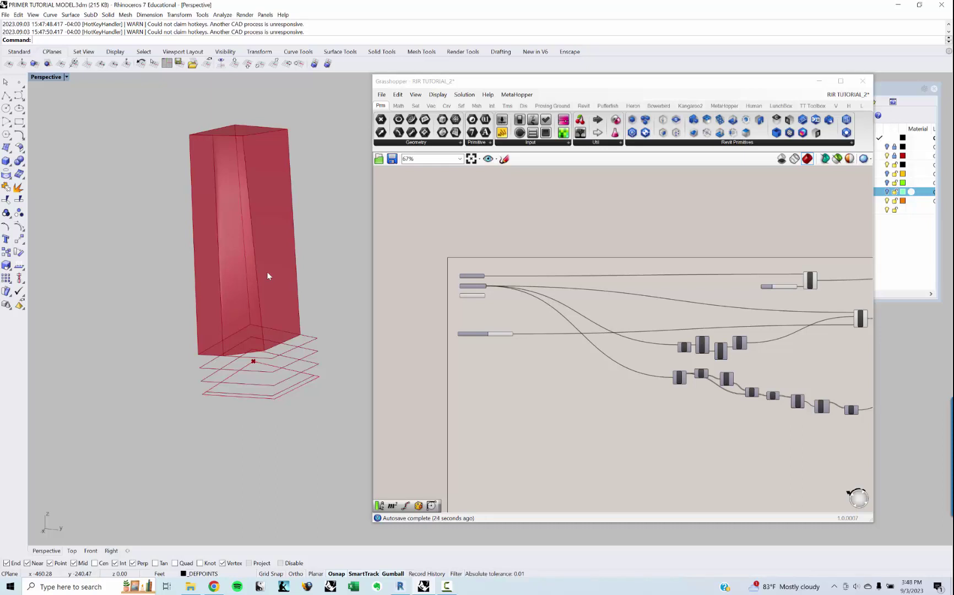
Step: Review the podium component chains and output parameters, and highlight the Tower Massing geometry in the model
right_click_drag(573, 338, 456, 340)
right_click_drag(782, 397, 629, 395)
scroll(718, 351, "up", 5)
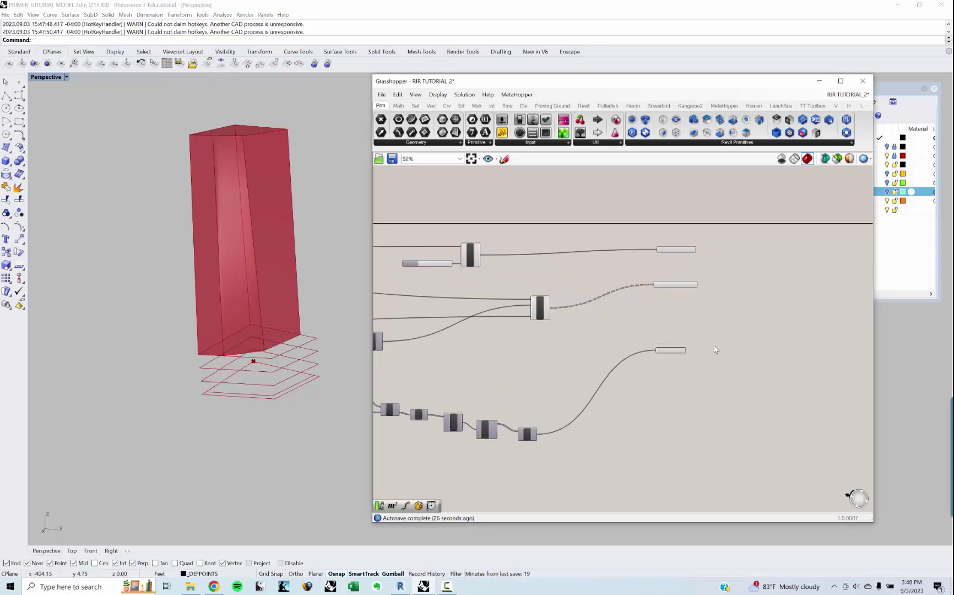
left_click(670, 353)
scroll(805, 337, "down", 3)
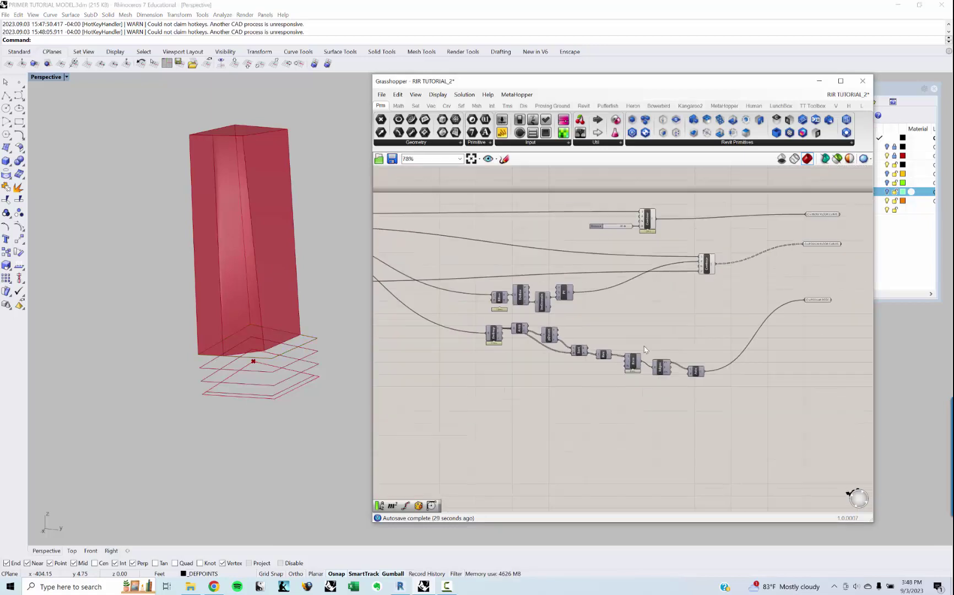
mouse_move(646, 349)
right_mouse_down()
mouse_move(692, 337)
mouse_move(675, 345)
right_mouse_up()
mouse_move(555, 342)
right_mouse_down()
mouse_move(614, 332)
mouse_move(711, 353)
right_mouse_up()
scroll(441, 232, "up", 10)
left_click(461, 275)
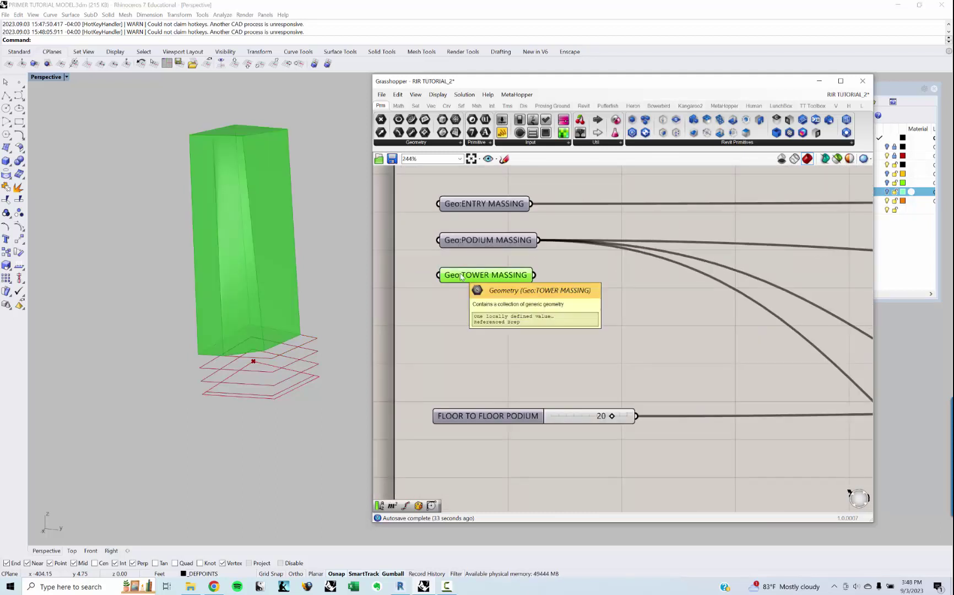
left_click(459, 285)
scroll(455, 284, "down", 5)
Step: Duplicate the Deconstruct Brep component, place the copy below the roof chain, and connect Tower Massing to its brep input
right_click_drag(574, 352, 560, 344)
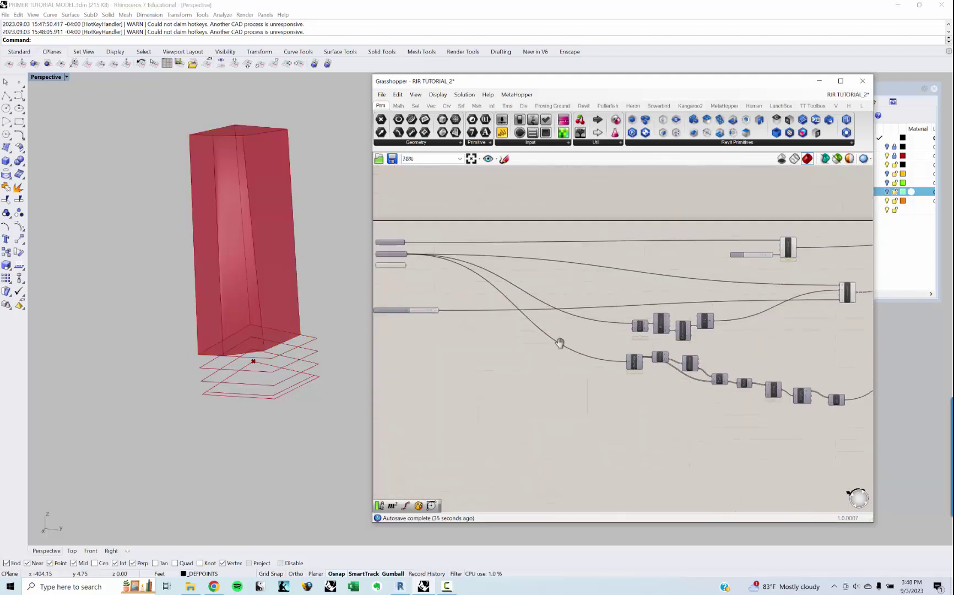
scroll(656, 333, "up", 3)
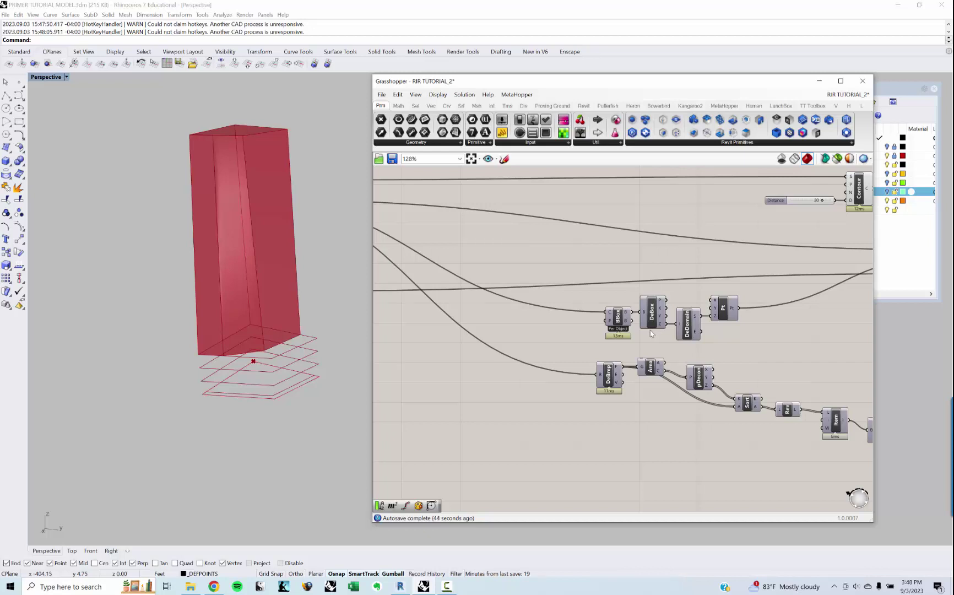
right_click_drag(651, 333, 681, 338)
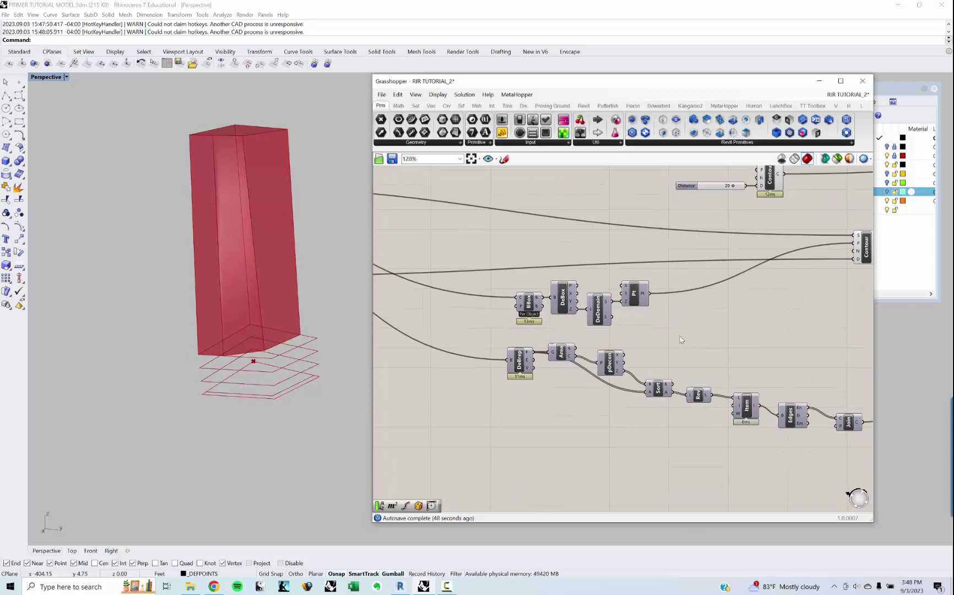
scroll(681, 339, "down", 2)
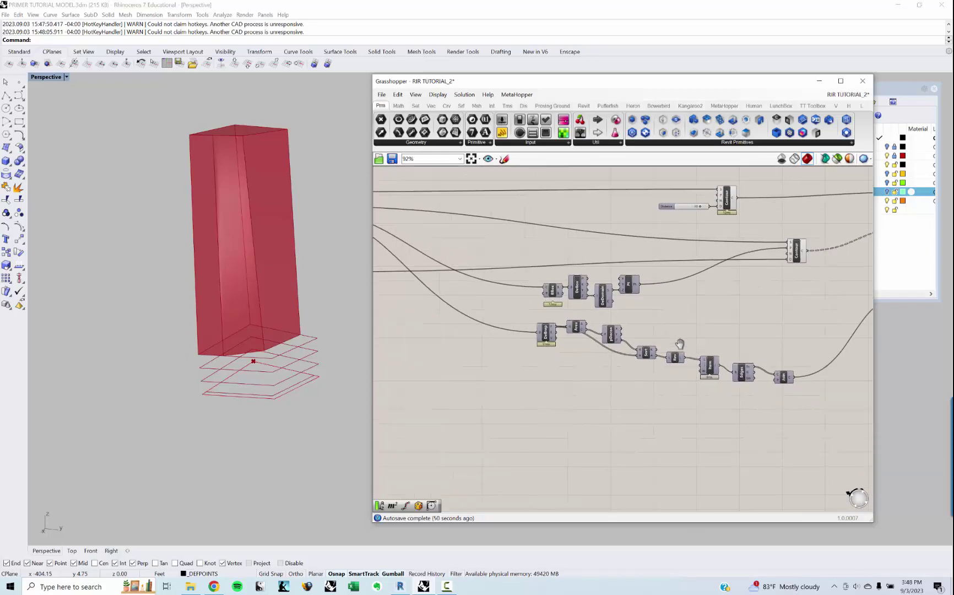
right_click_drag(577, 351, 623, 353)
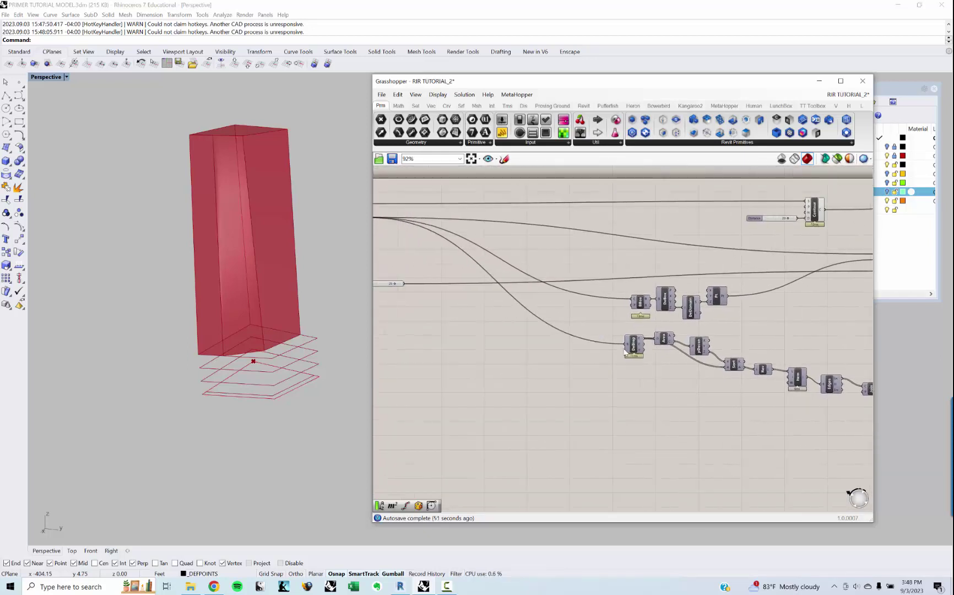
left_click(632, 346)
key("ctrl+v")
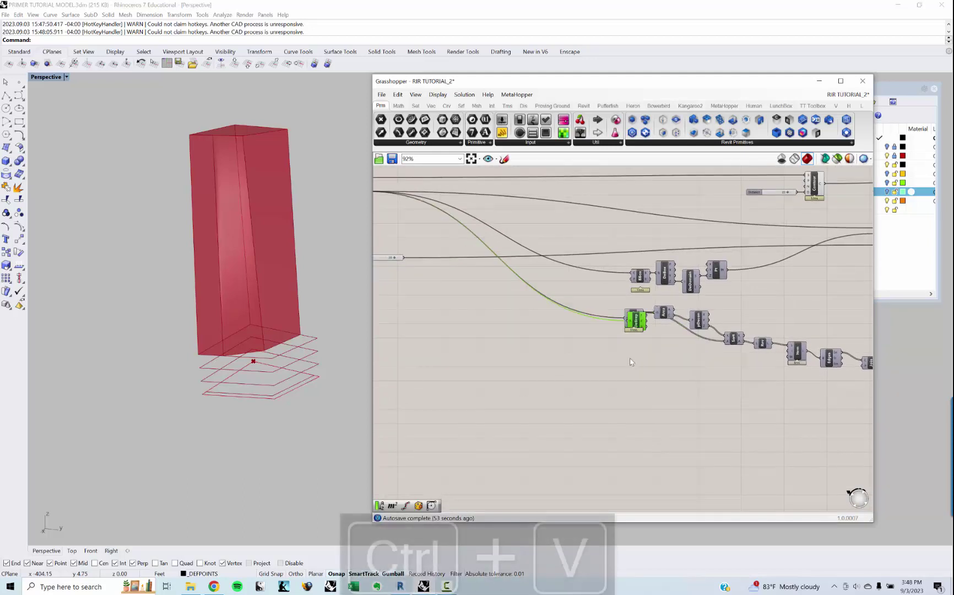
left_click_drag(639, 322, 645, 397)
right_click_drag(588, 384, 665, 371)
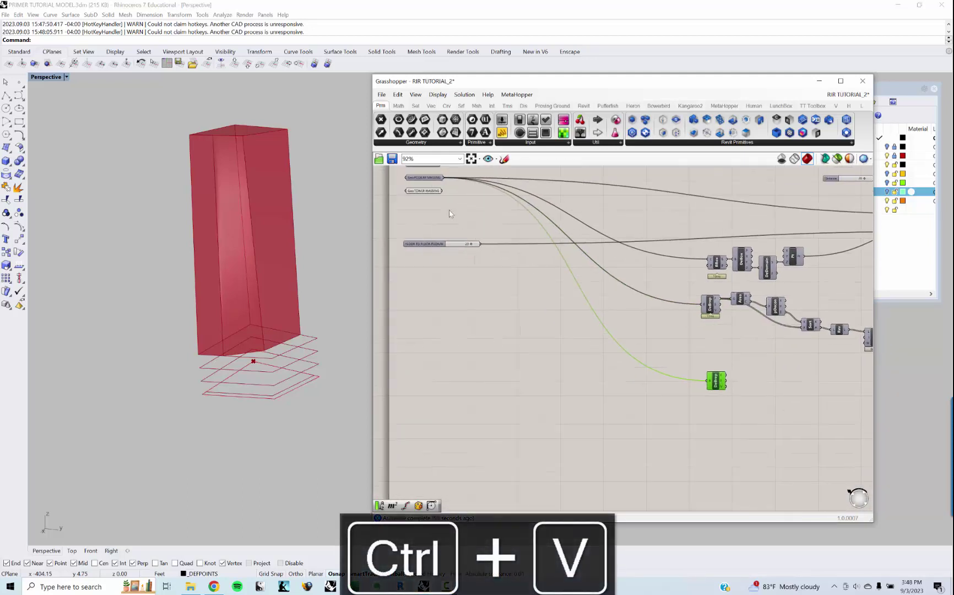
left_click_drag(443, 191, 707, 381)
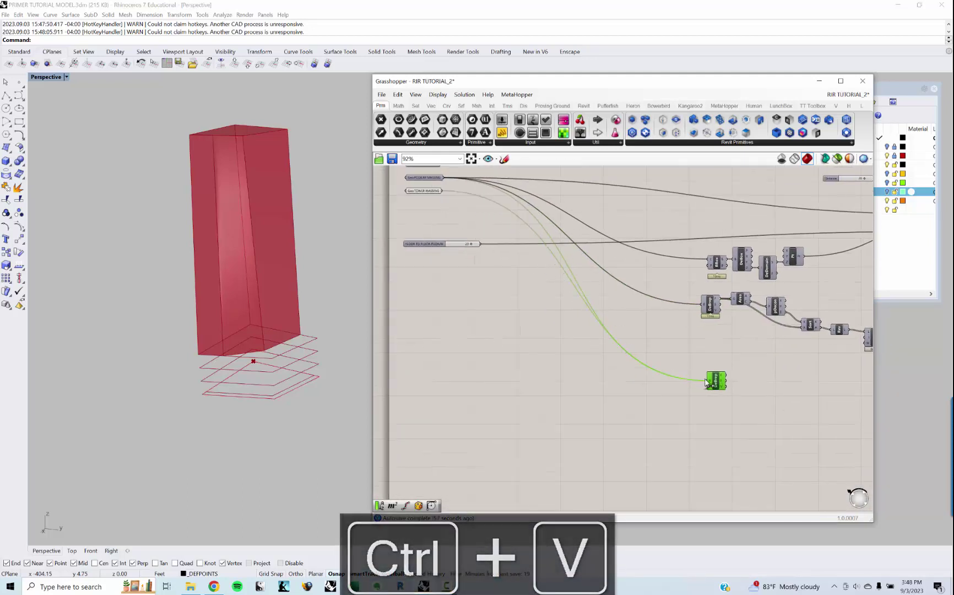
scroll(707, 382, "up", 3)
right_click_drag(708, 381, 671, 379)
right_click_drag(627, 340, 434, 428)
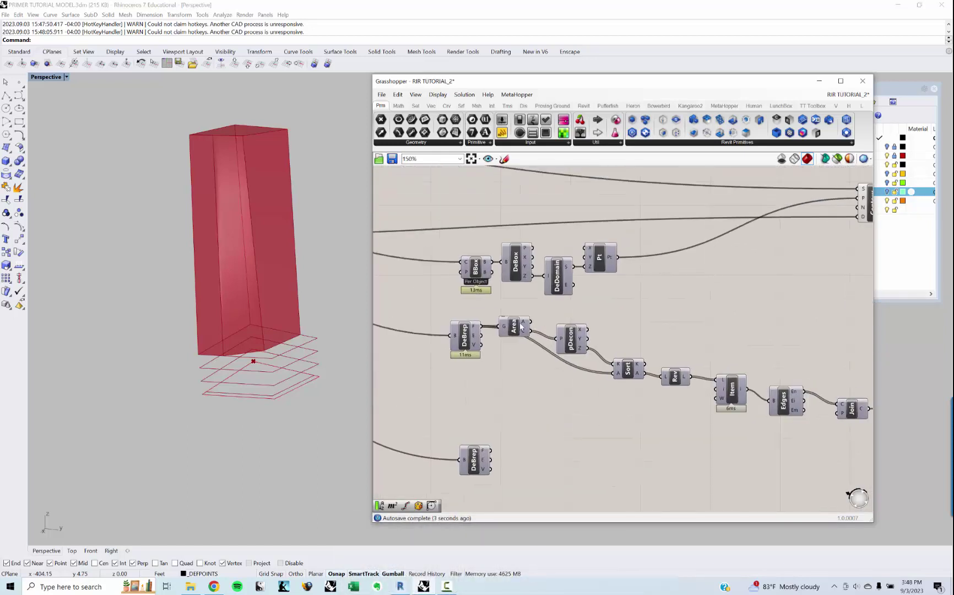
Step: Duplicate the podium chain's Area, Deconstruct Point and Sort components and place the copies beside the lower Deconstruct Brep
left_click(521, 326)
left_click(570, 343, "shift")
left_click(631, 376, "shift")
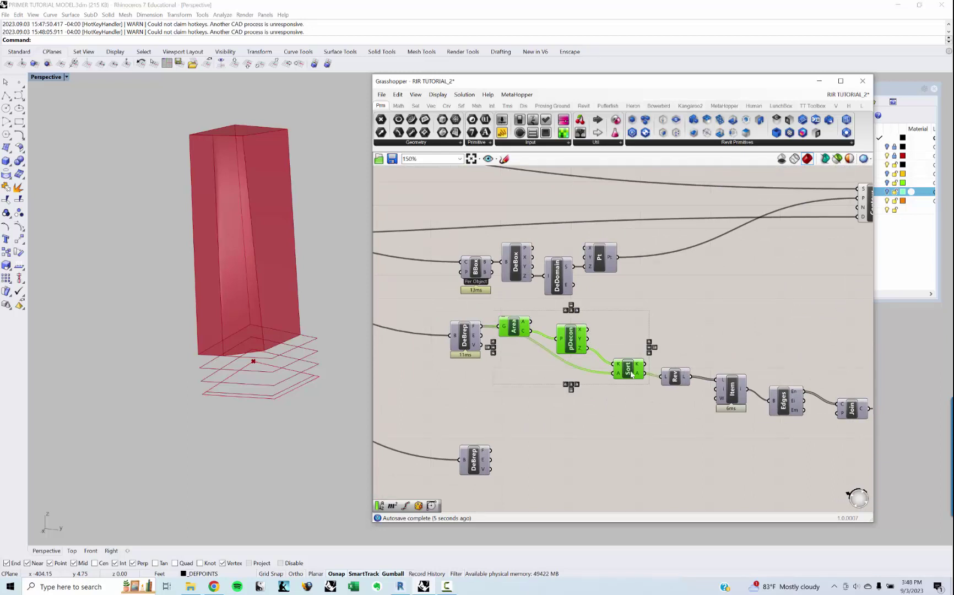
right_click_drag(673, 384, 665, 354)
key("ctrl+c")
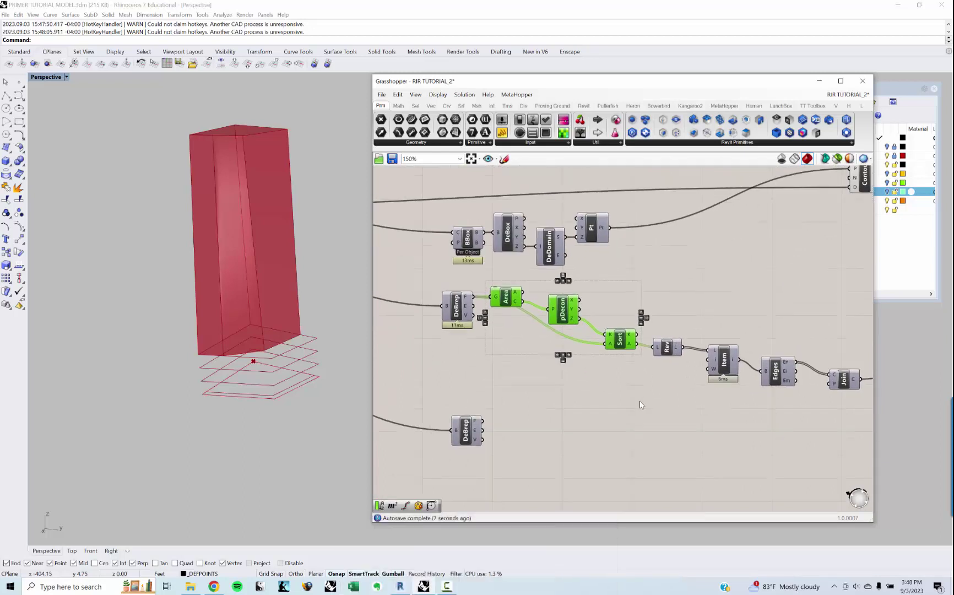
key("ctrl+v")
left_click_drag(570, 315, 588, 455)
right_click_drag(494, 441, 527, 378)
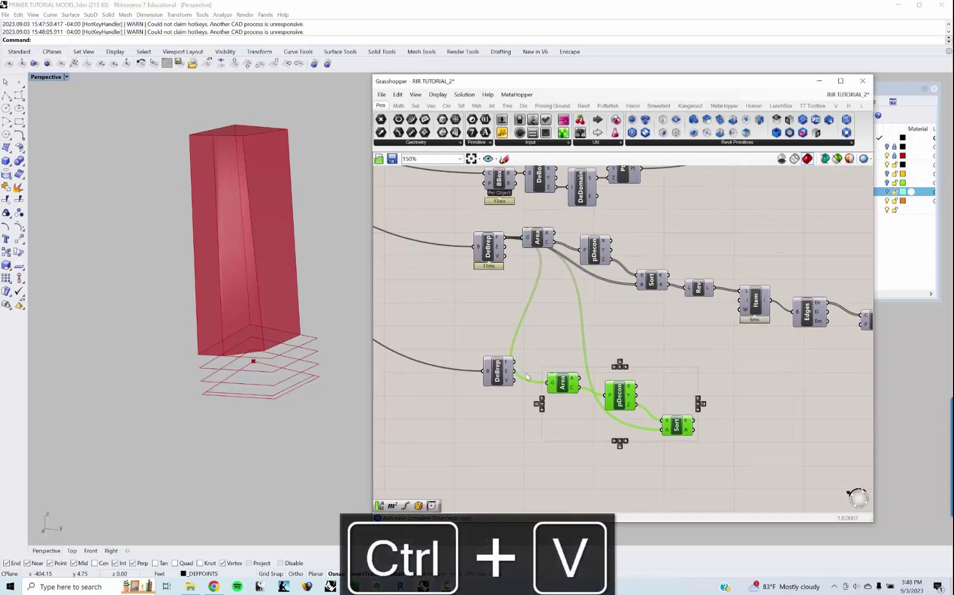
Step: Wire the lower Deconstruct Brep's faces output into the copied Area's geometry input and the copied Sort's A input
left_click_drag(518, 369, 549, 387)
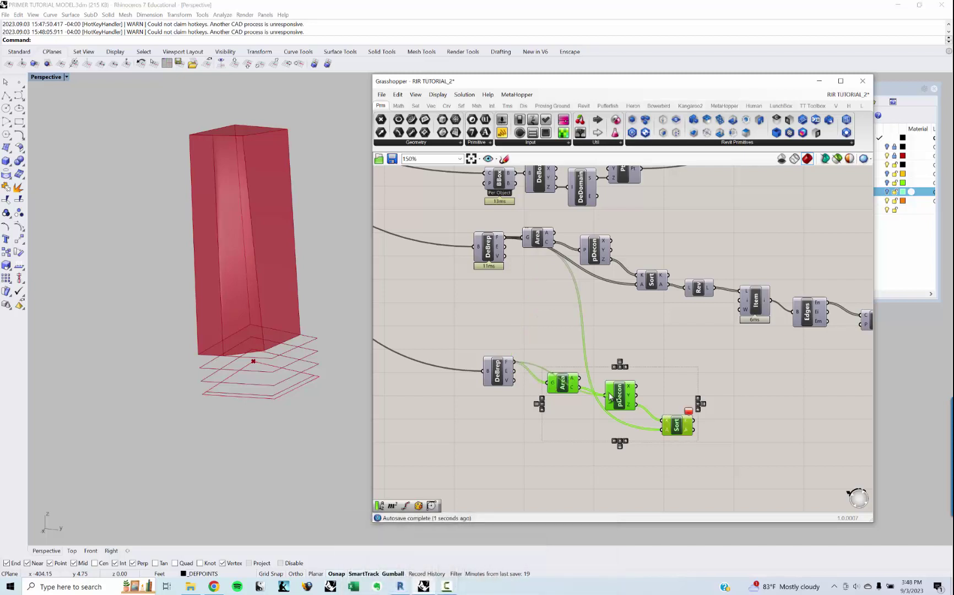
mouse_move(610, 396)
left_mouse_down()
mouse_move(563, 394)
mouse_move(614, 410)
left_mouse_up()
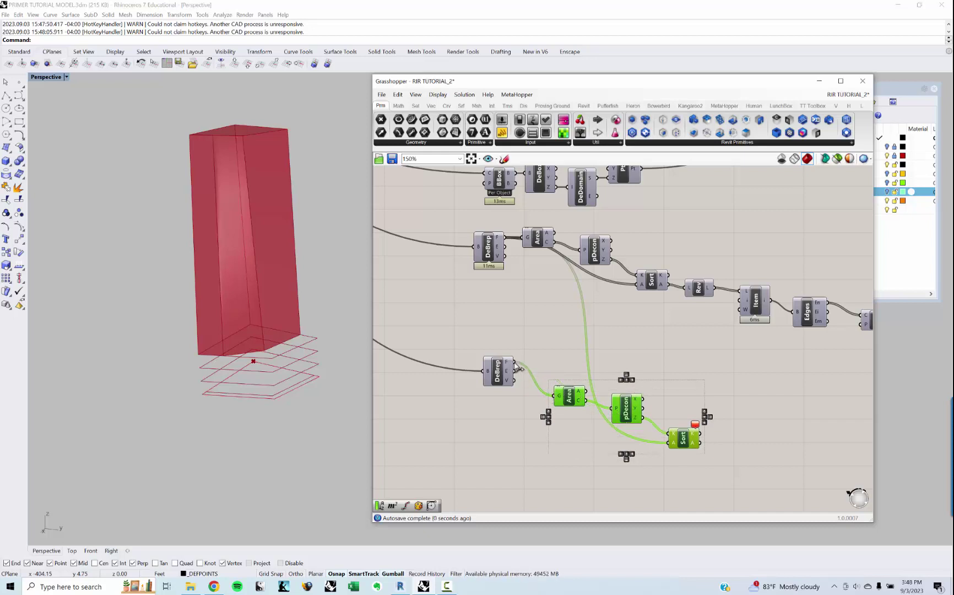
left_click_drag(516, 364, 669, 443)
right_click_drag(698, 446, 661, 422)
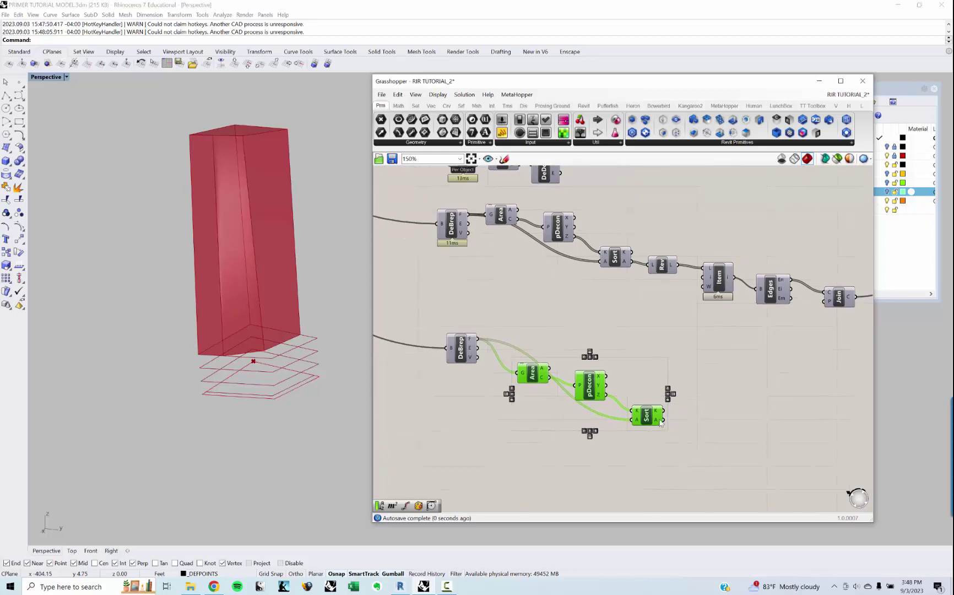
Step: Add a List Item component after the copied Sort and feed its list input from the sorted A values
scroll(662, 422, "up", 3)
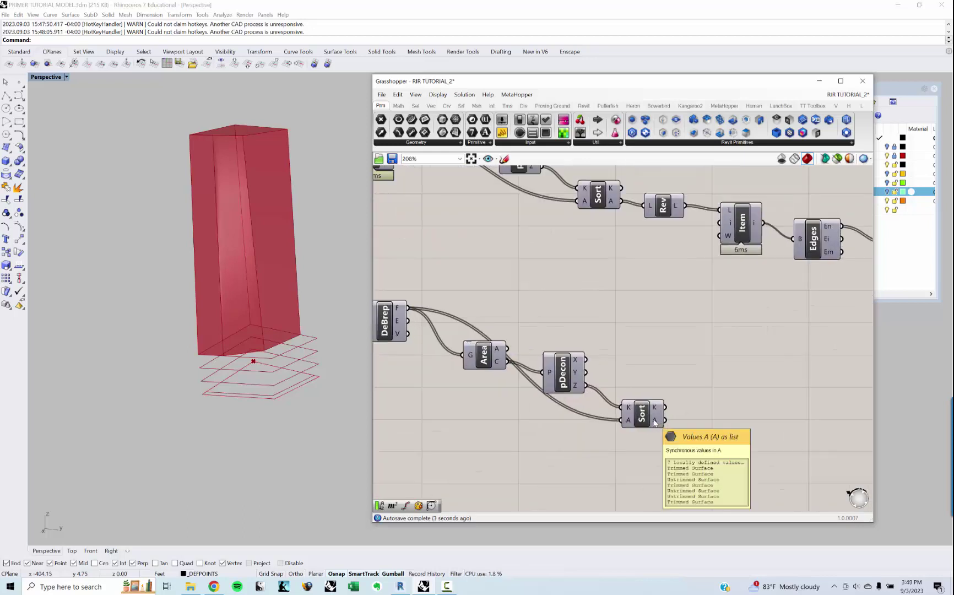
left_click(644, 418)
left_click(689, 424)
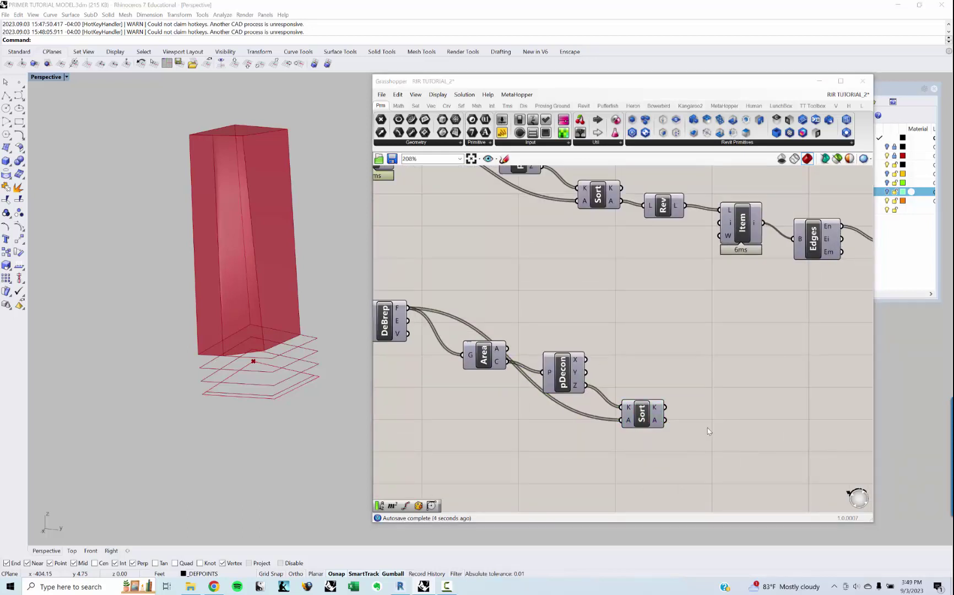
double_click(708, 431)
type("LIS")
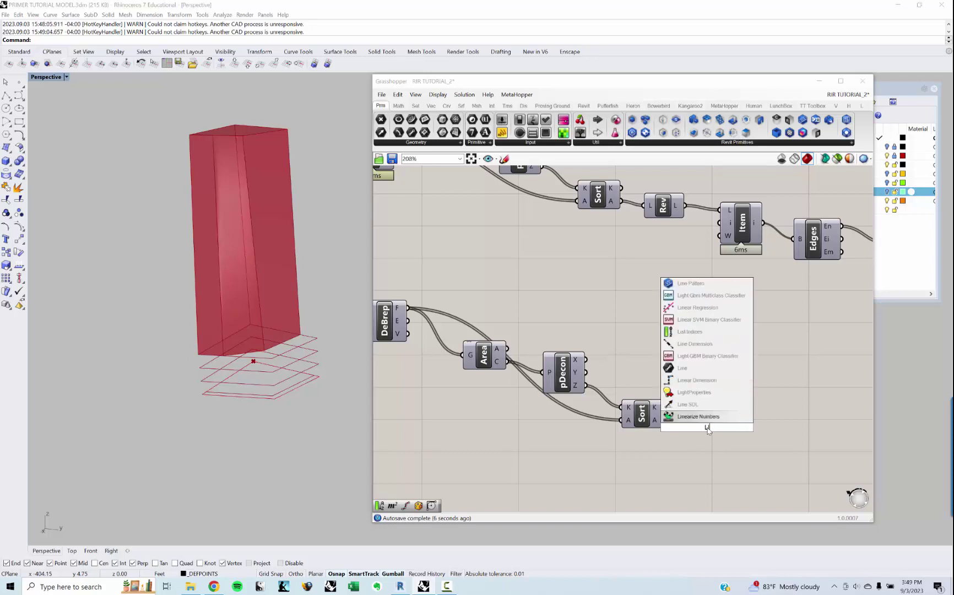
key("Up")
key("Up")
key("Return")
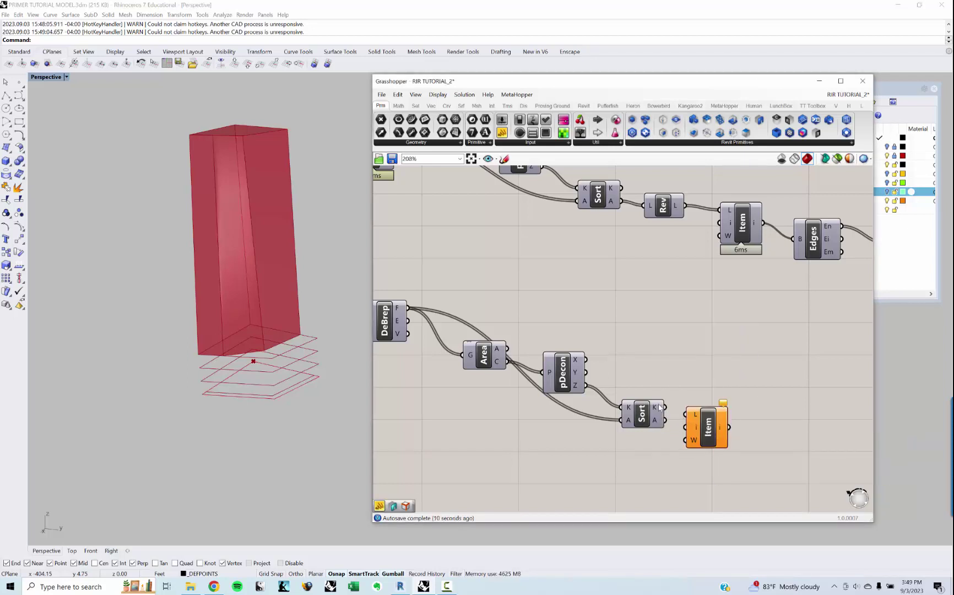
mouse_move(693, 416)
left_mouse_down()
mouse_move(683, 417)
mouse_move(689, 414)
left_mouse_up()
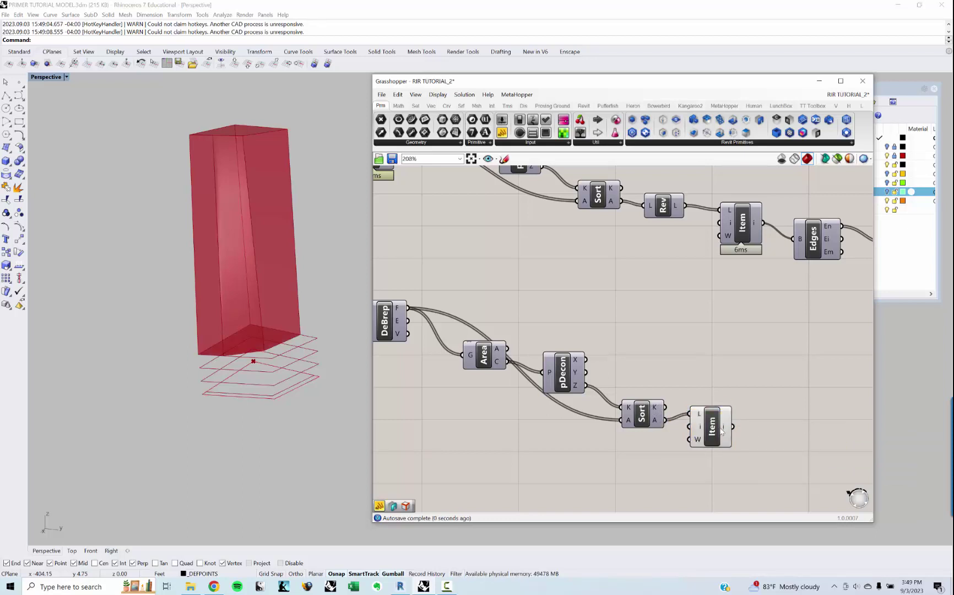
left_click(691, 409)
Step: Add an Area component after the new List Item and connect the item output to its geometry input
scroll(689, 410, "down", 3)
left_click(684, 427)
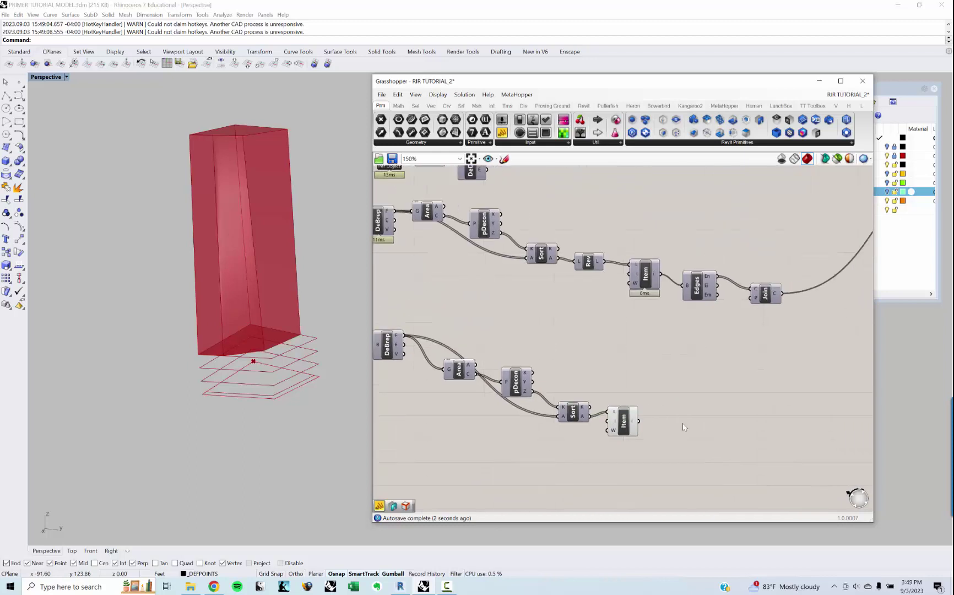
double_click(685, 427)
type("area")
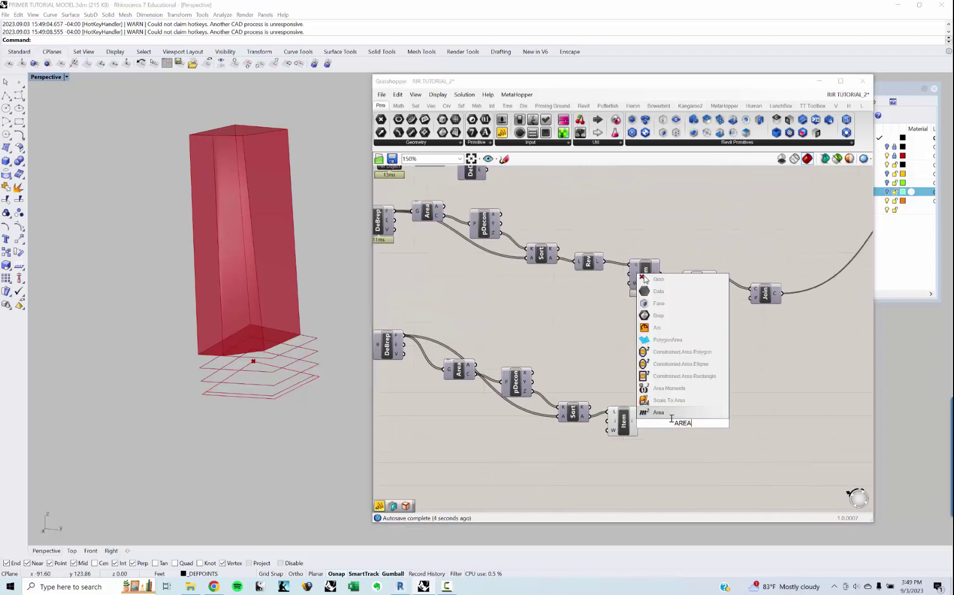
key("Return")
left_click_drag(640, 422, 669, 424)
left_click(684, 424)
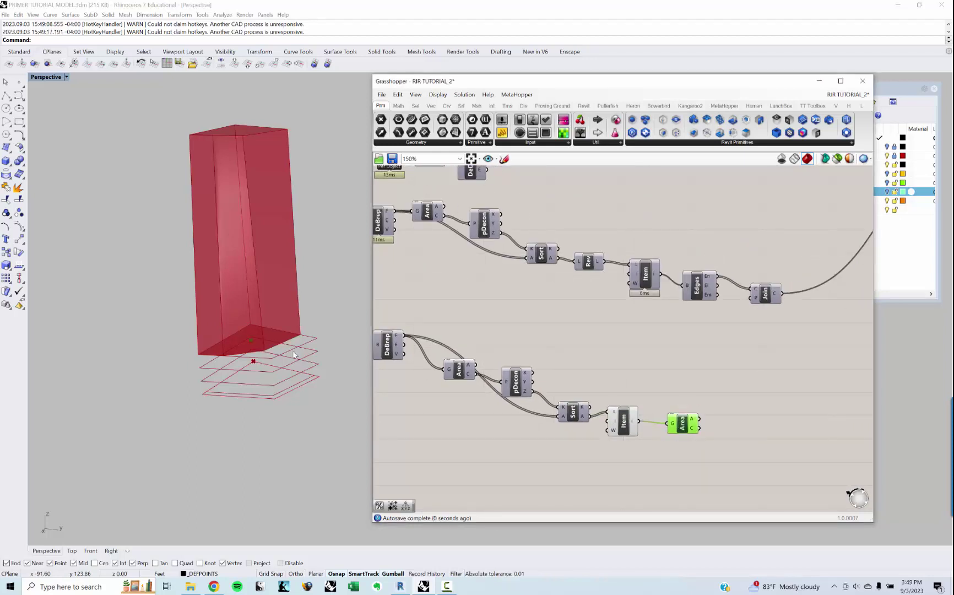
Step: Duplicate the podium floors' Contour component and place the copy below and after the new Area component
scroll(590, 362, "down", 1)
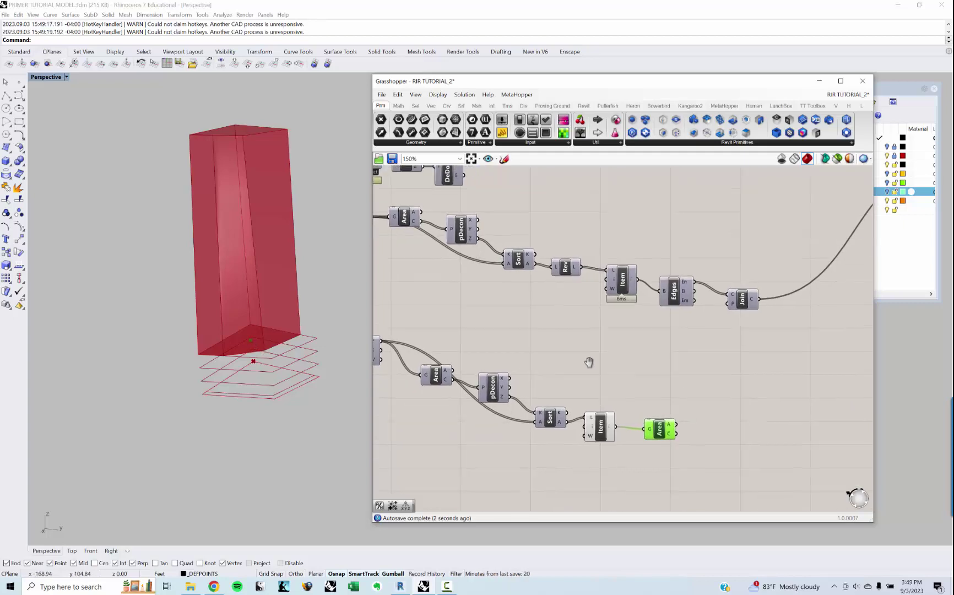
right_click_drag(590, 362, 656, 407)
scroll(654, 324, "down", 1)
right_click_drag(654, 324, 587, 378)
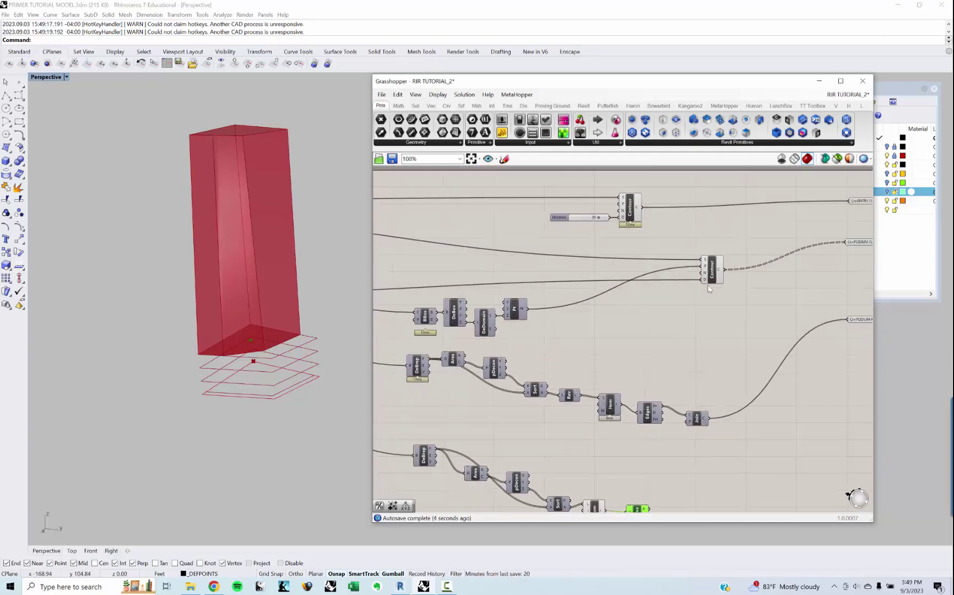
left_click(711, 278)
right_click_drag(710, 278, 697, 307)
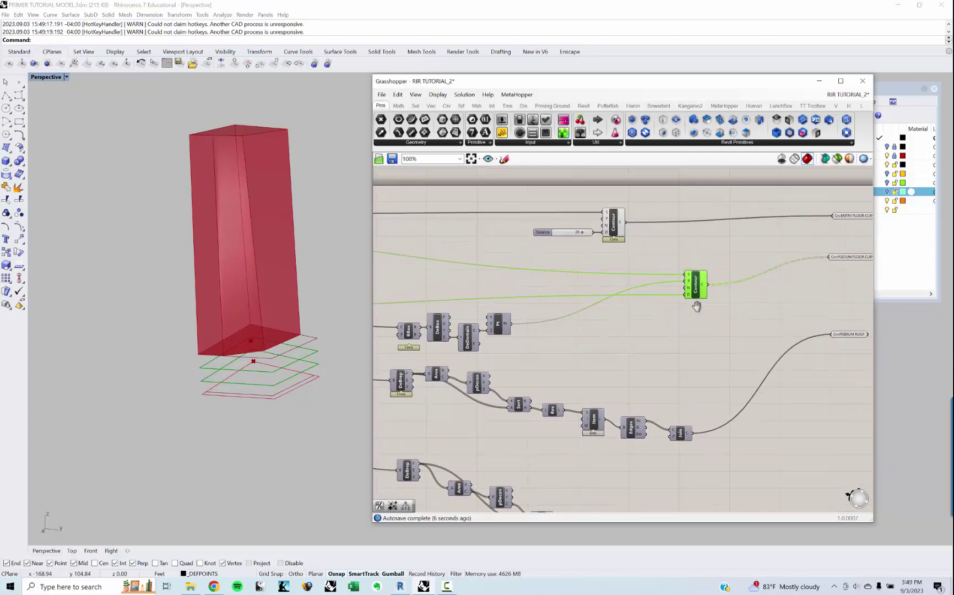
scroll(697, 306, "down", 2)
key("ctrl+c")
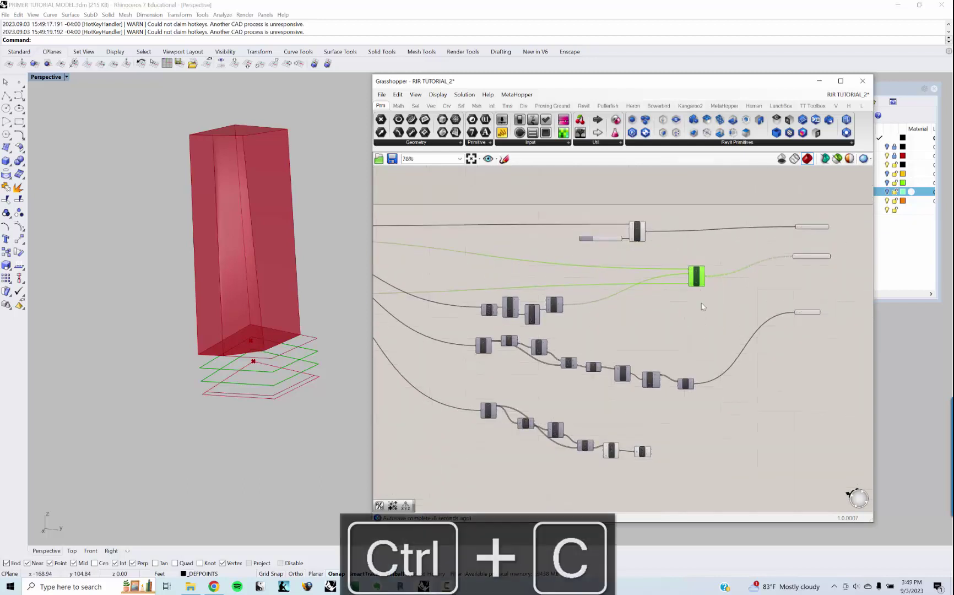
key("ctrl+v")
left_click_drag(704, 281, 726, 490)
right_click_drag(376, 357, 462, 320)
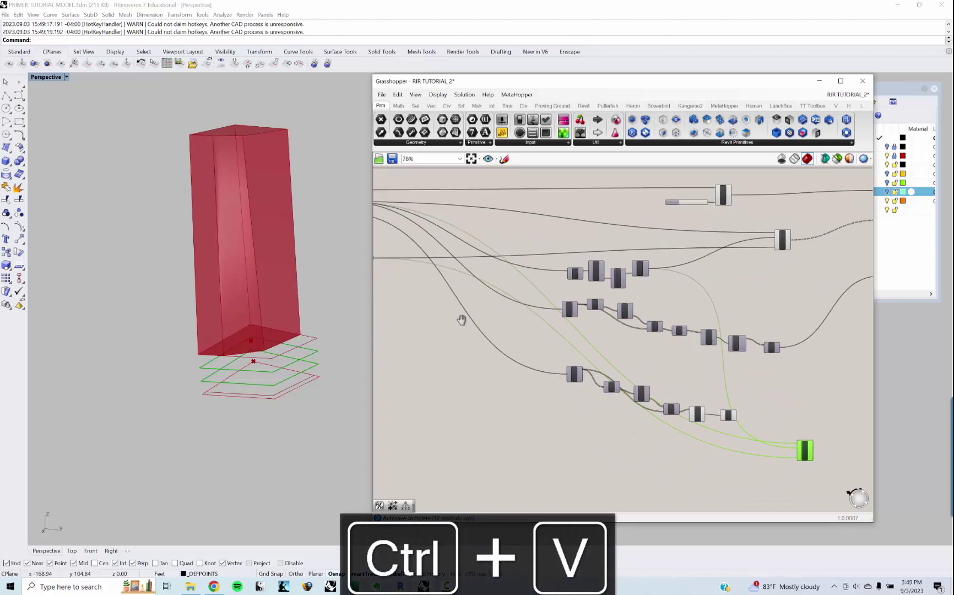
Step: Connect TOWER MASSING to the copied Contour's shape input and the new Area's centroid to its point input
scroll(462, 319, "down", 2)
left_click_drag(473, 222, 807, 401)
scroll(827, 400, "up", 5)
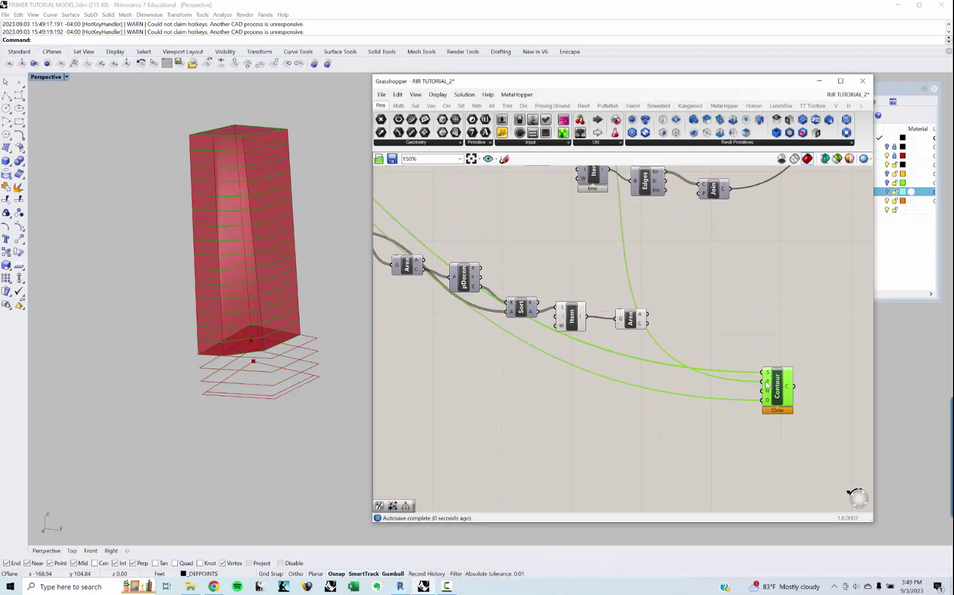
left_click_drag(647, 324, 764, 385)
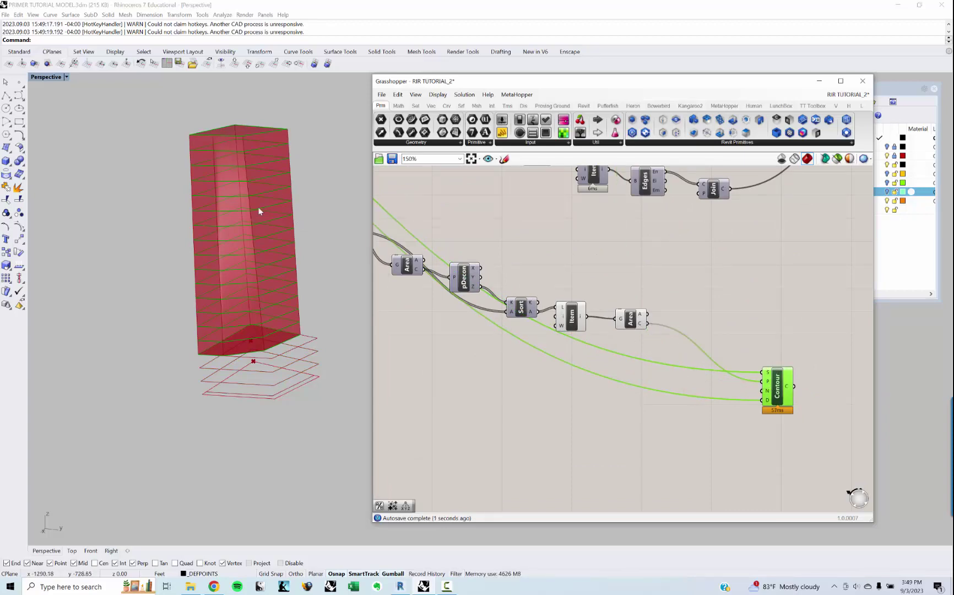
Step: Duplicate the FLOOR TO FLOOR PODIUM slider and place the copy directly below the original
right_click_drag(259, 211, 246, 169)
right_click_drag(565, 379, 809, 421)
scroll(809, 421, "down", 2)
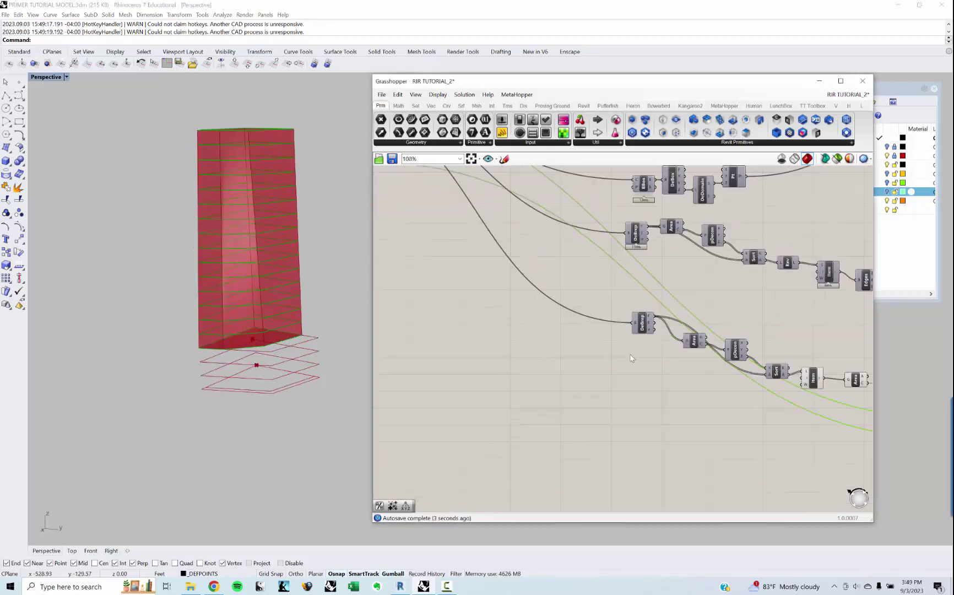
right_click_drag(632, 358, 744, 364)
scroll(580, 364, "up", 5)
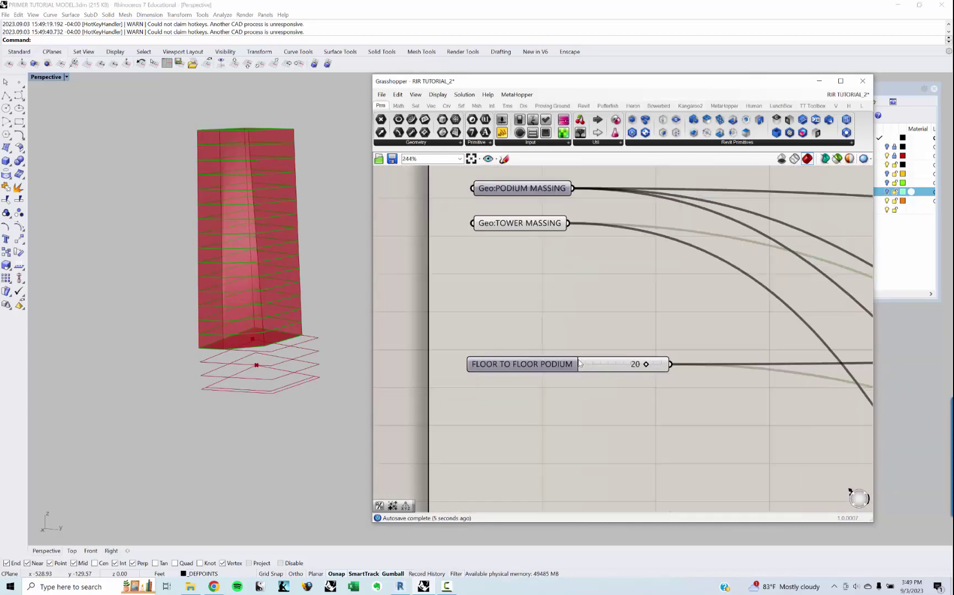
left_click(580, 363)
scroll(556, 385, "down", 1)
right_click_drag(555, 406, 555, 375)
key("ctrl+c")
key("ctrl+v")
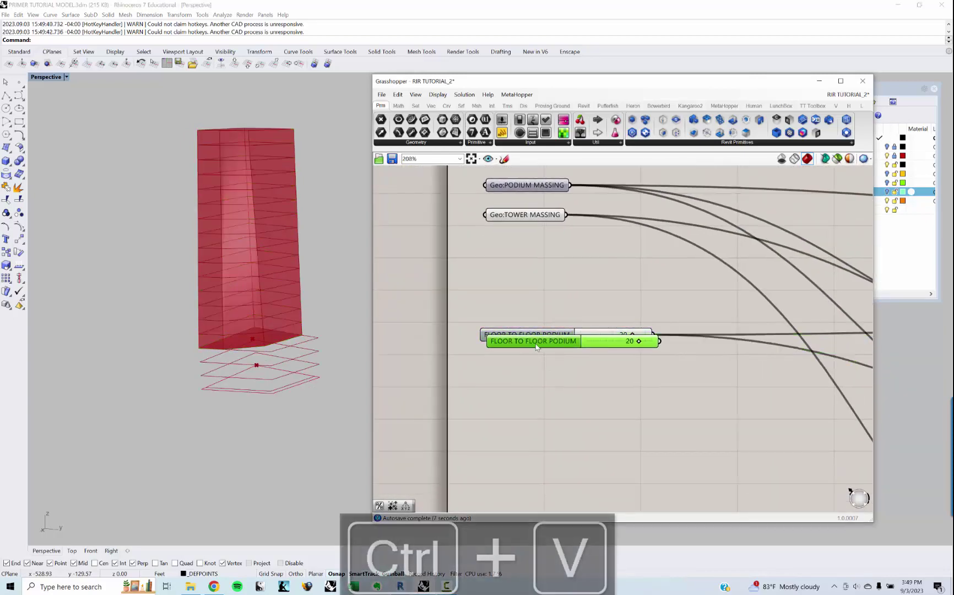
left_click_drag(536, 346, 530, 387)
Step: Wire the duplicated floor-to-floor slider into the distance input of the tower's Contour component
left_click(656, 385)
scroll(654, 390, "down", 11)
left_click_drag(655, 390, 935, 461)
Step: Space the two floor-to-floor sliders apart vertically and line up their starting edges
scroll(846, 472, "up", 8)
right_click_drag(548, 335, 741, 283)
scroll(533, 313, "up", 3)
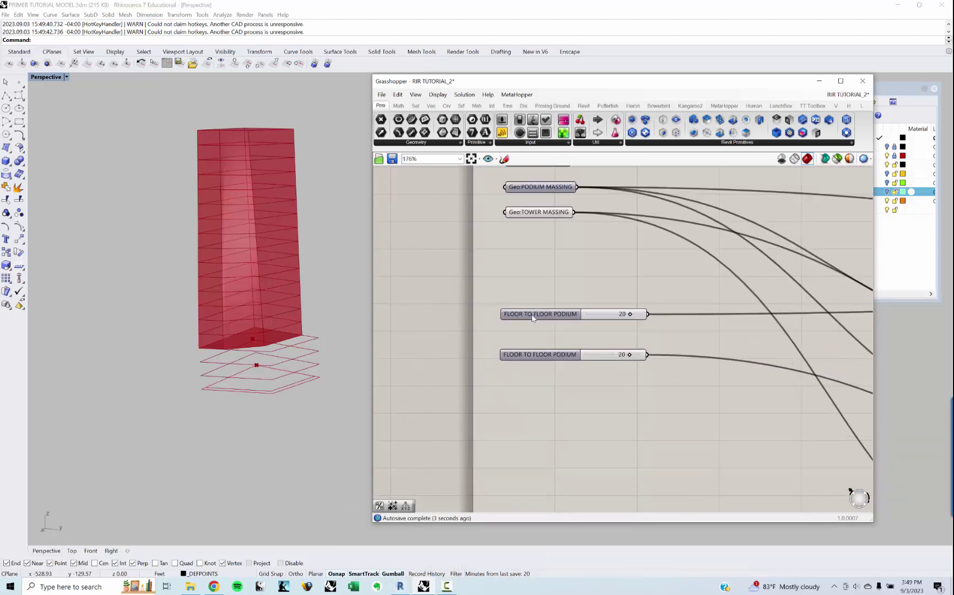
left_click_drag(534, 317, 530, 286)
left_click(536, 335)
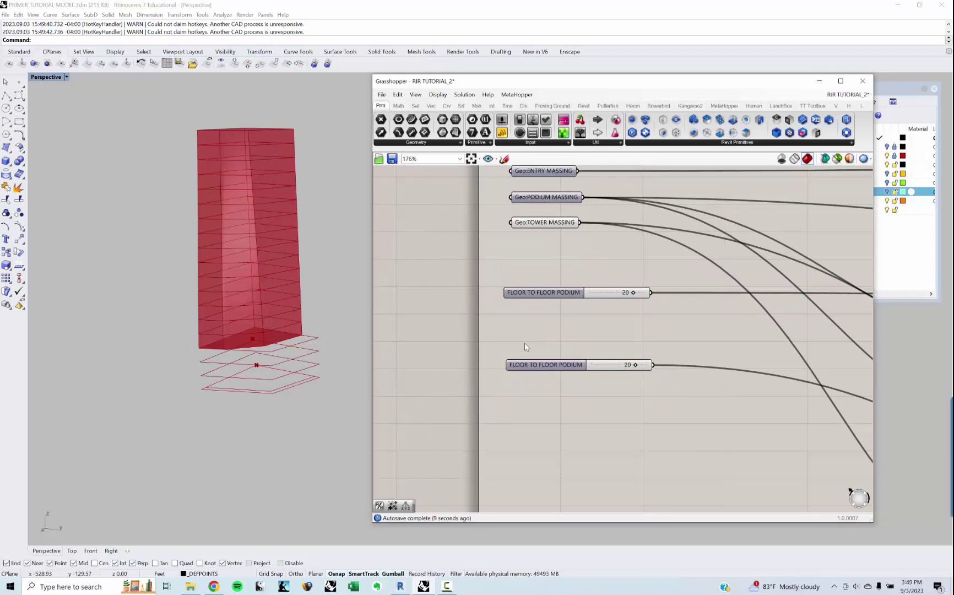
right_click_drag(532, 353, 532, 350)
left_click_drag(551, 363, 532, 357)
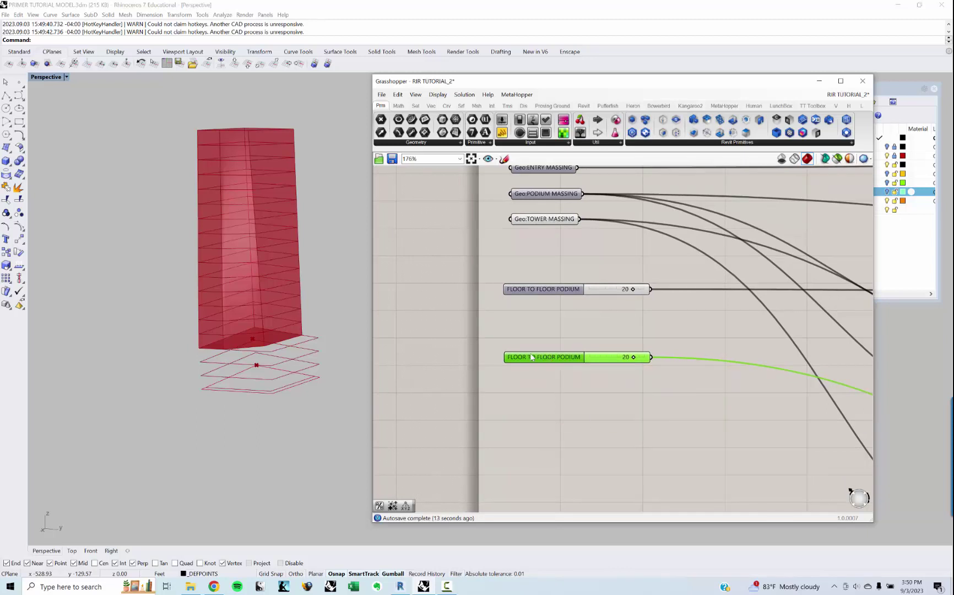
right_click_drag(537, 337, 542, 348)
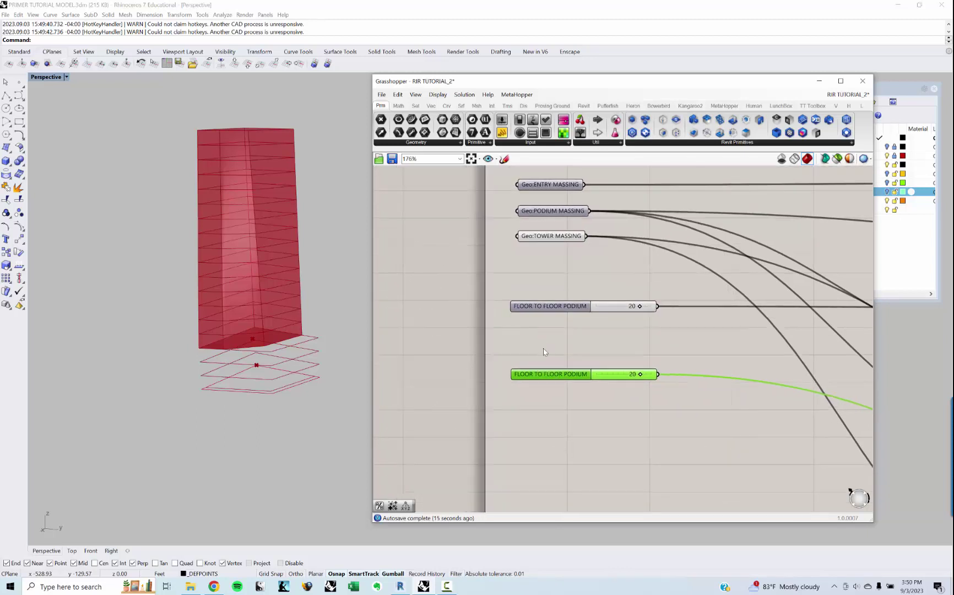
Step: Set the duplicated floor-to-floor slider to 12 and check the tower contours in the Rhino viewport
scroll(573, 380, "up", 3)
double_click(673, 368)
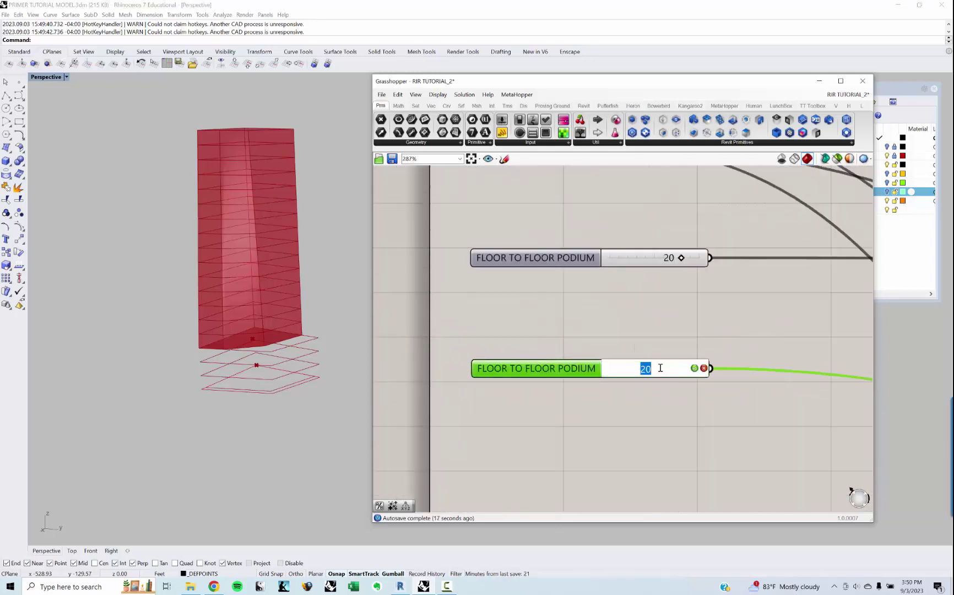
type("12")
key("Return")
left_click(643, 341)
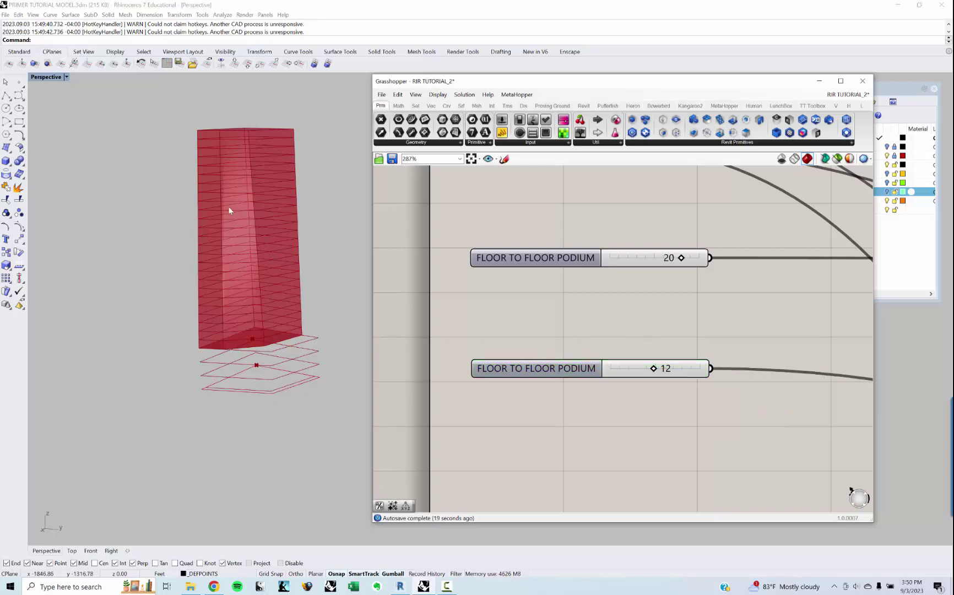
right_click_drag(229, 206, 234, 209)
scroll(243, 153, "up", 4)
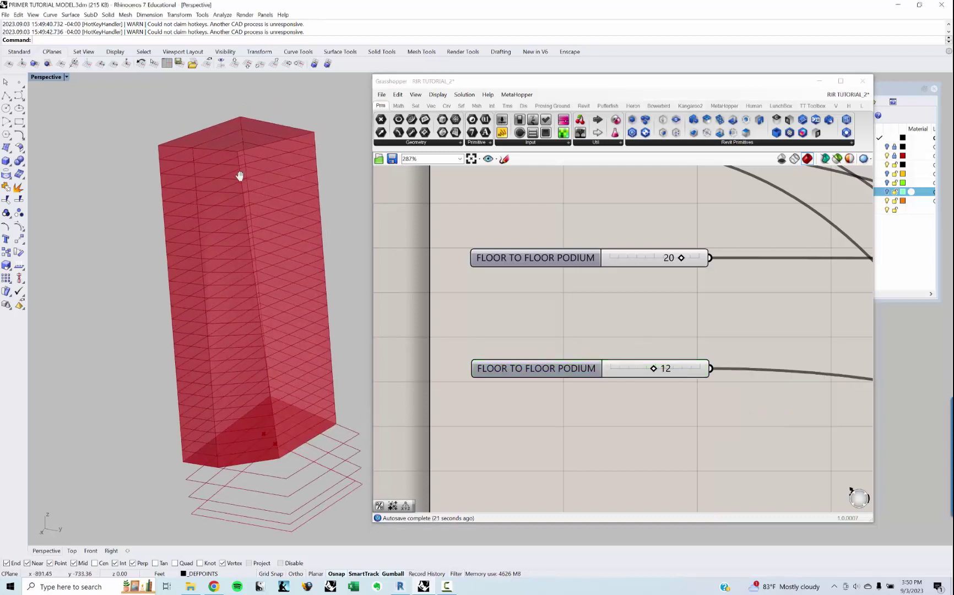
Step: Set the duplicated floor-to-floor slider to 11 and inspect the contours near the tower's top
left_click(668, 369)
double_click(669, 370)
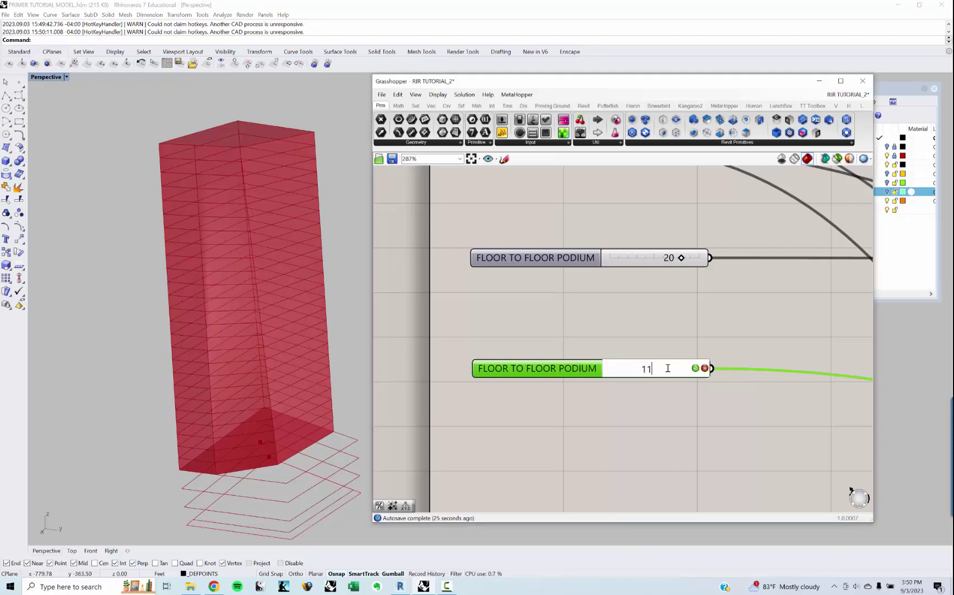
left_click(695, 368)
scroll(207, 213, "up", 5)
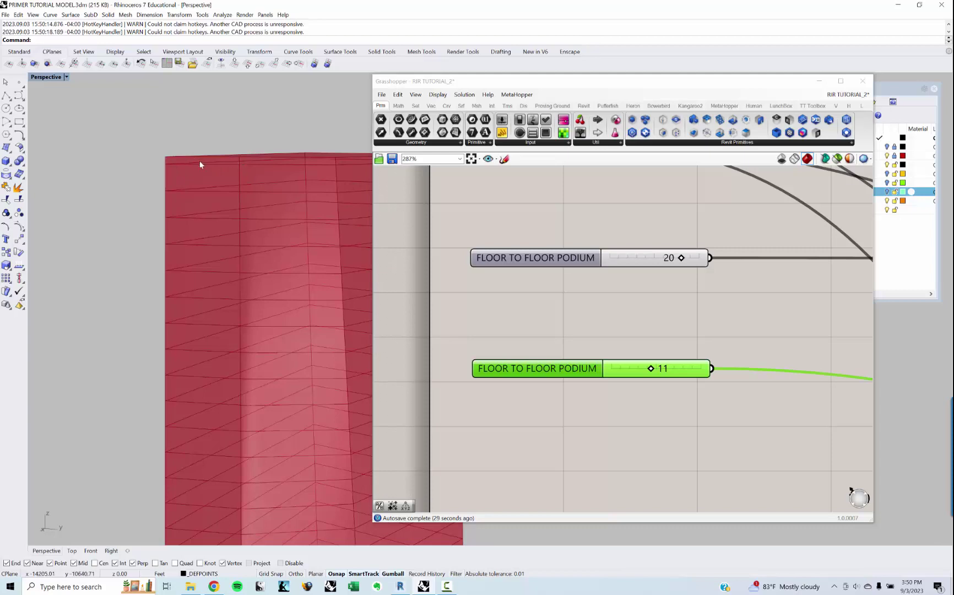
scroll(266, 316, "down", 3)
right_click_drag(266, 315, 246, 239)
scroll(571, 337, "down", 4)
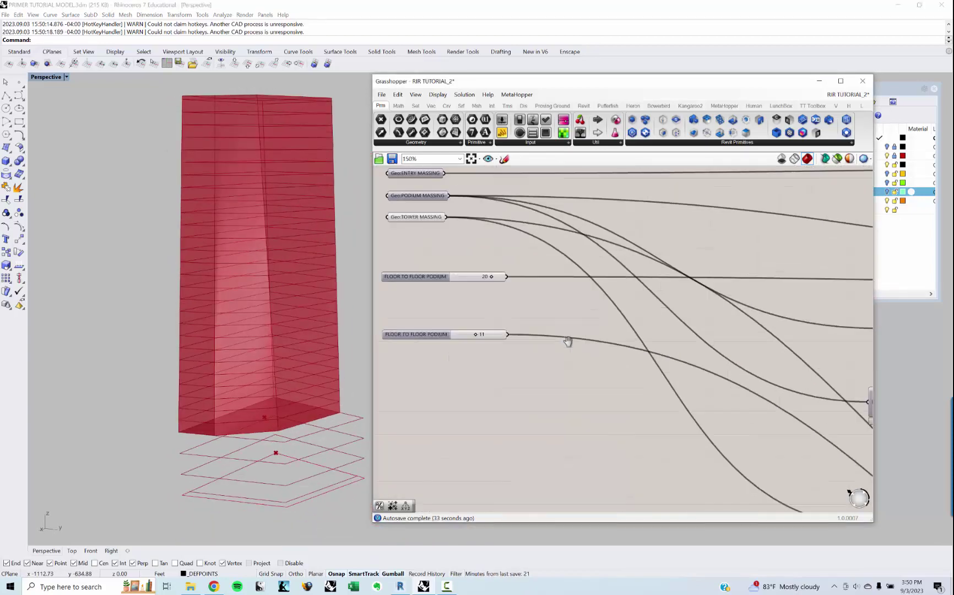
right_click_drag(570, 337, 385, 331)
right_click_drag(827, 423, 574, 291)
scroll(585, 300, "down", 3)
scroll(642, 342, "up", 3)
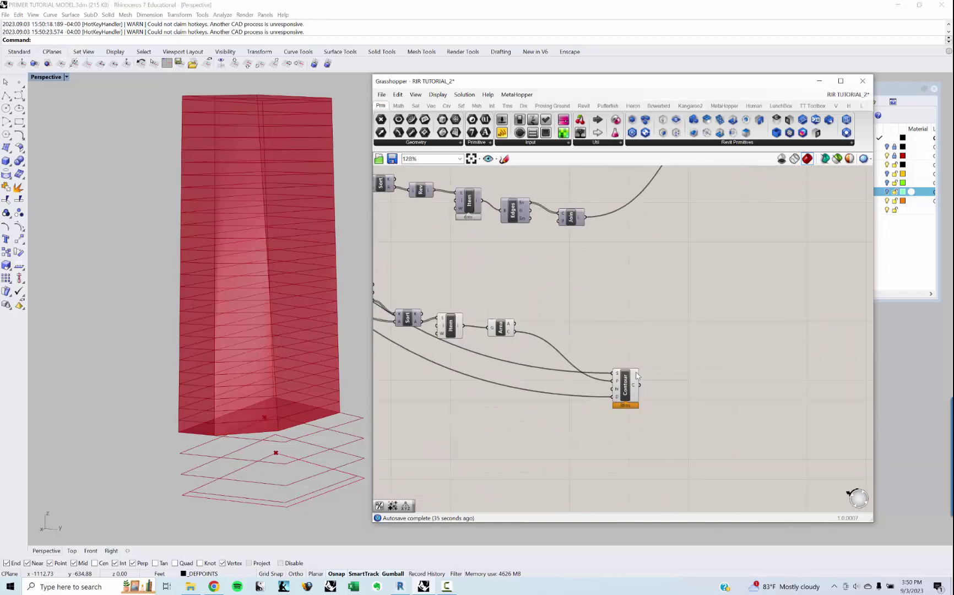
Step: Move the Area component closer to the tower's List Item component so their connecting wire runs straight
right_click_drag(548, 360, 652, 356)
left_click(606, 324)
left_click_drag(554, 325, 568, 326)
left_click(631, 337)
right_click_drag(614, 330, 629, 333)
scroll(643, 380, "up", 1)
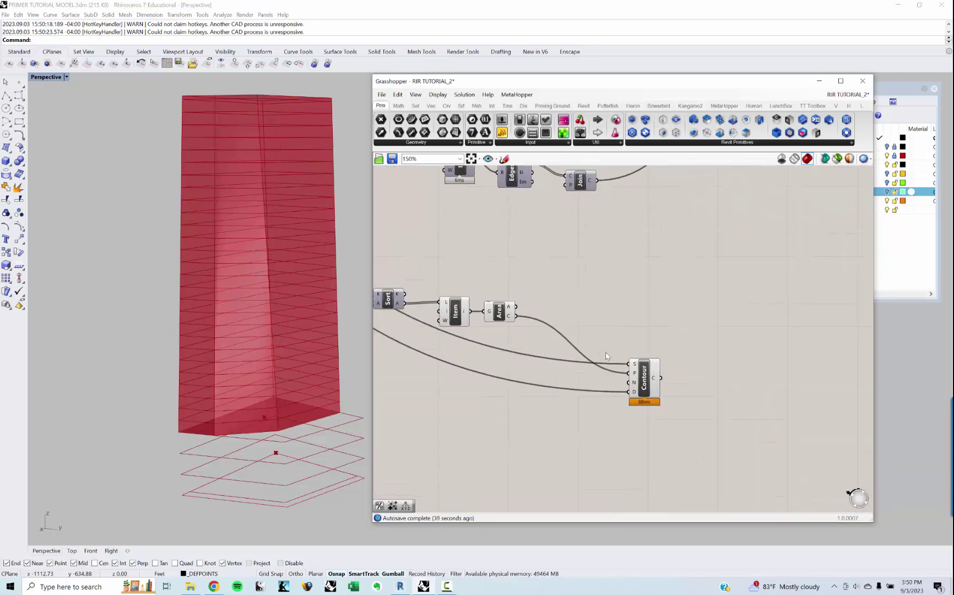
left_click(644, 386)
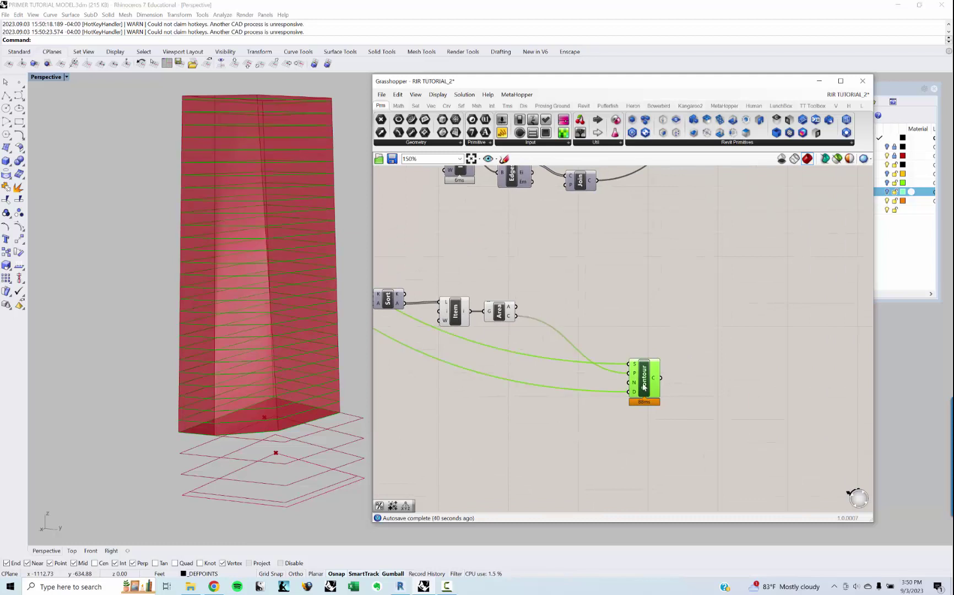
double_click(730, 397)
key("Escape")
right_click_drag(506, 325, 626, 358)
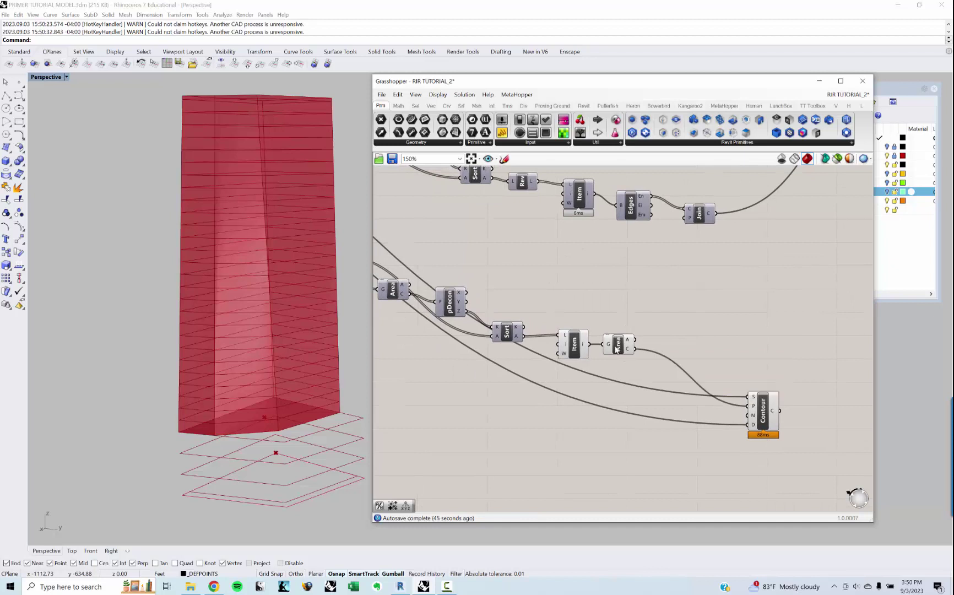
left_click(619, 348)
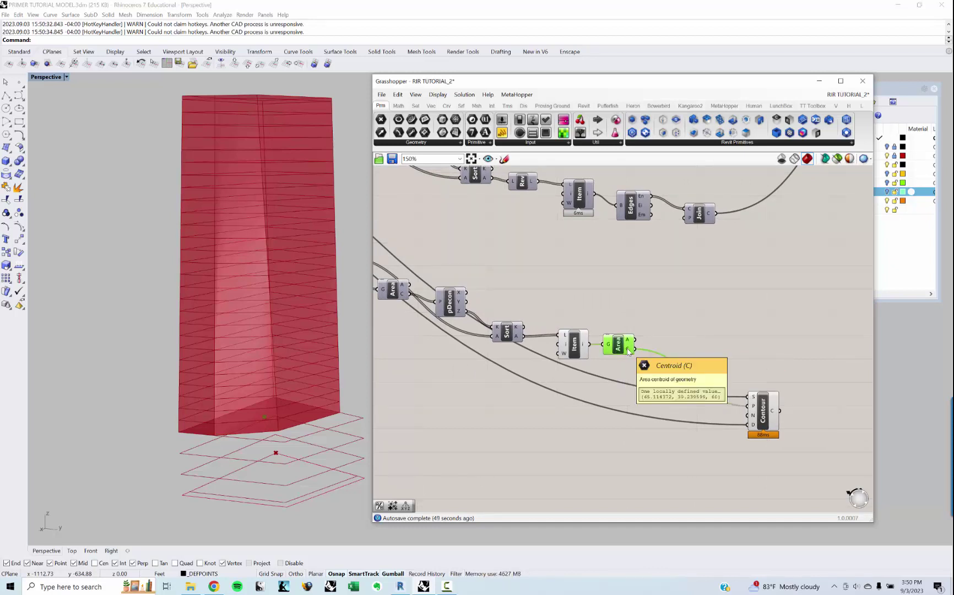
left_click(630, 312)
double_click(629, 312)
type("RE")
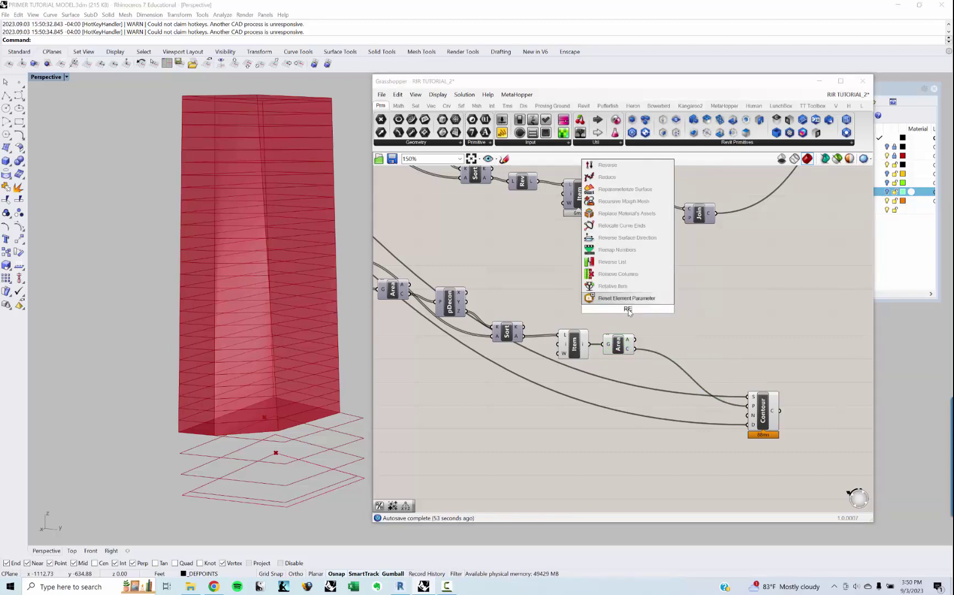
key("Escape")
Step: Add a -1 output to the tower's List Item component and wire it into a duplicate of the Area component
scroll(576, 325, "up", 6)
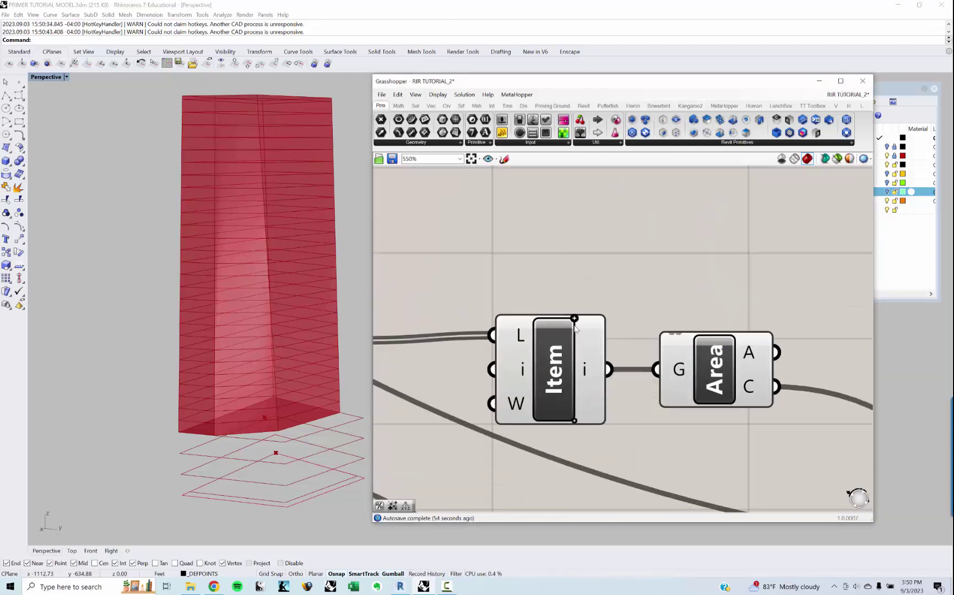
left_click(574, 319)
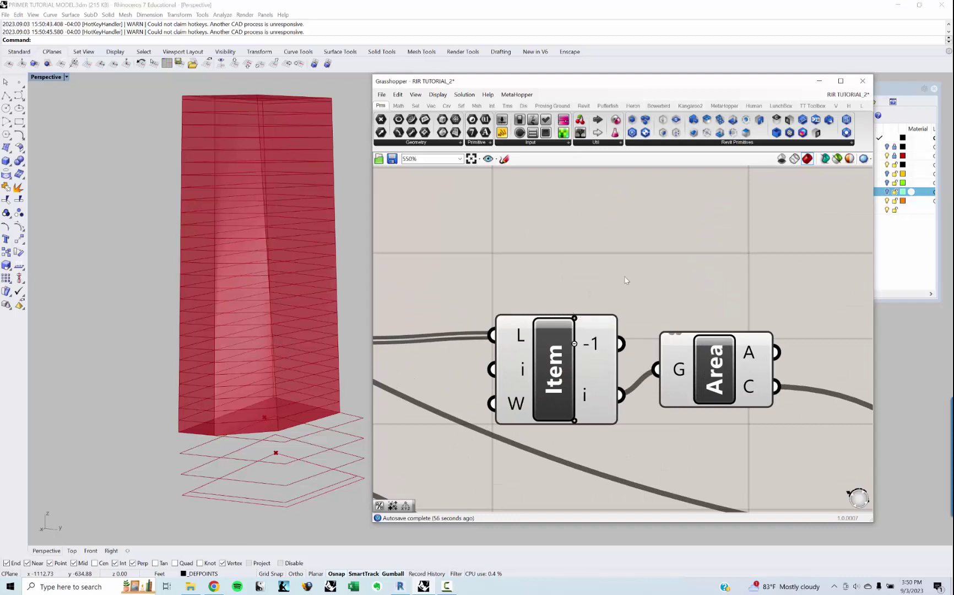
left_click(693, 408)
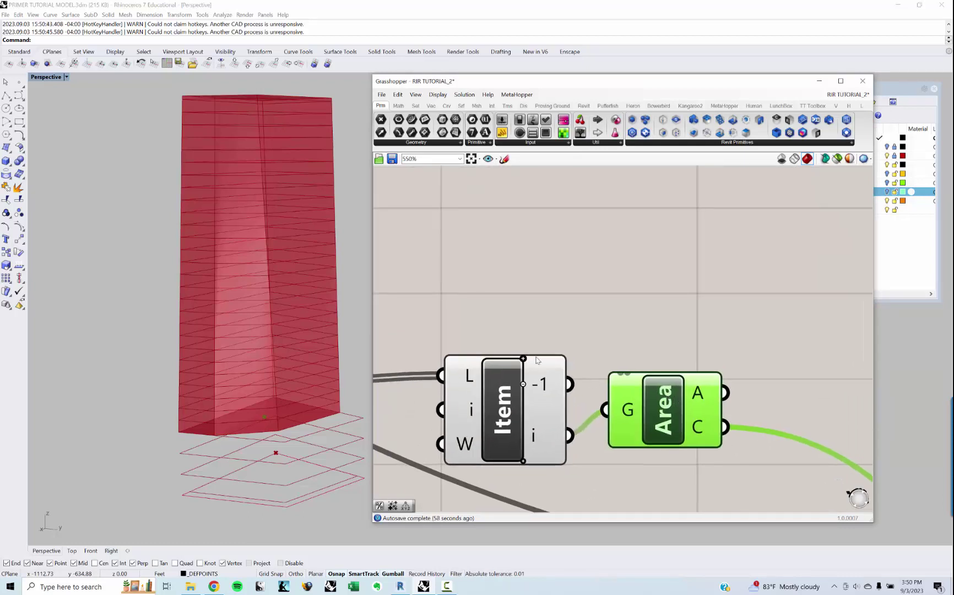
key("ctrl+c")
key("ctrl+v")
left_click_drag(661, 410, 660, 294)
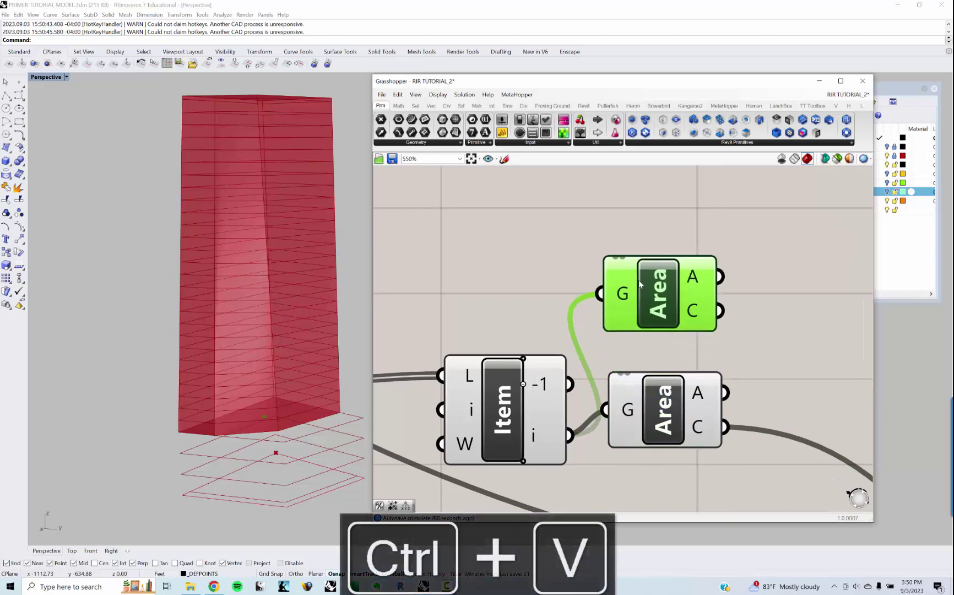
left_click_drag(570, 384, 600, 293)
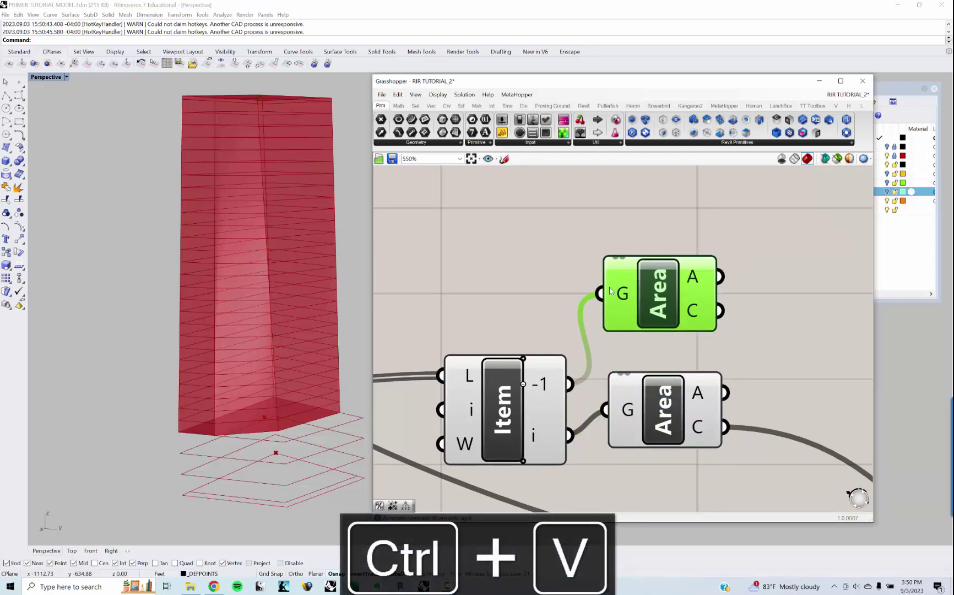
Step: Check the new centroid on the tower's top face and stack the two Area components neatly beside the List Item component
scroll(217, 156, "up", 5)
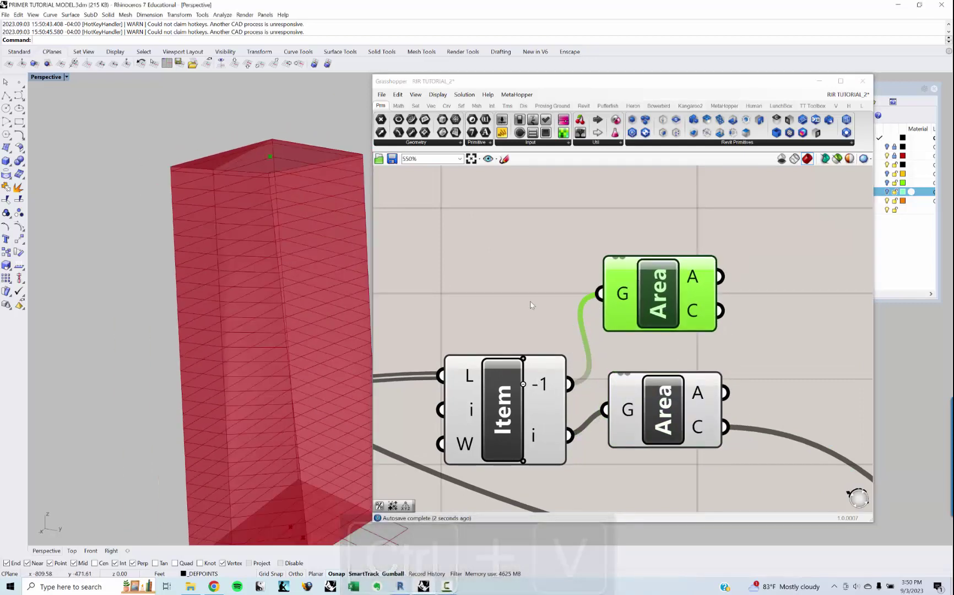
right_click_drag(557, 319, 521, 232)
scroll(459, 275, "down", 4)
left_click_drag(587, 289, 592, 306)
left_click(591, 260)
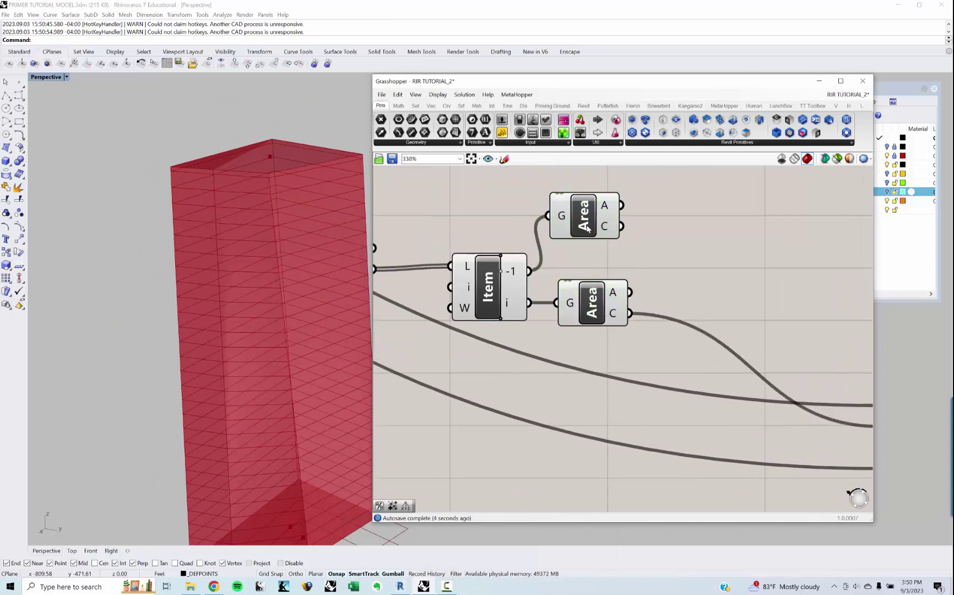
left_click_drag(588, 228, 601, 254)
left_click(653, 259)
Step: Add a Deconstruct point component and feed it the centroid of the tower's top face
scroll(653, 259, "down", 3)
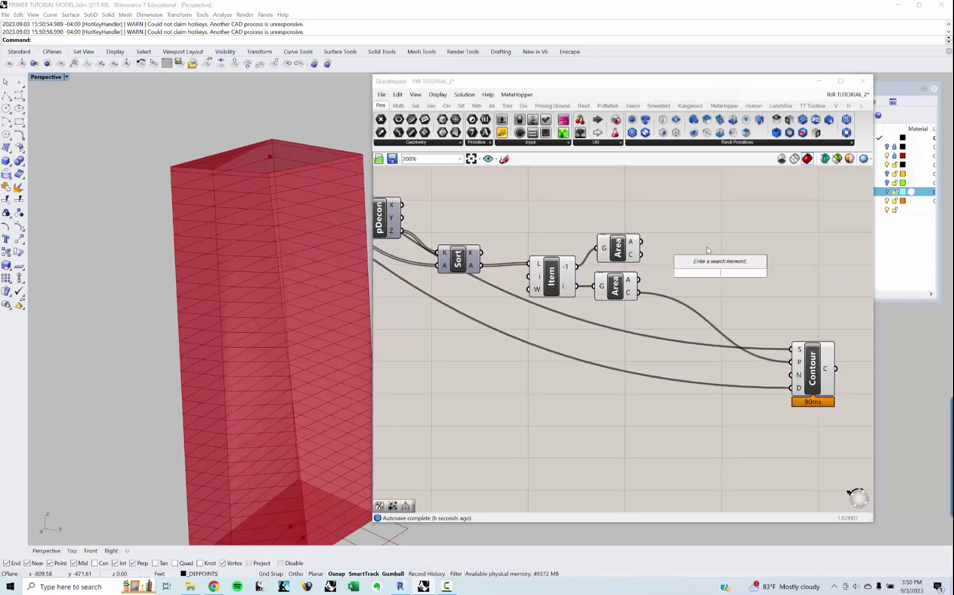
type("de")
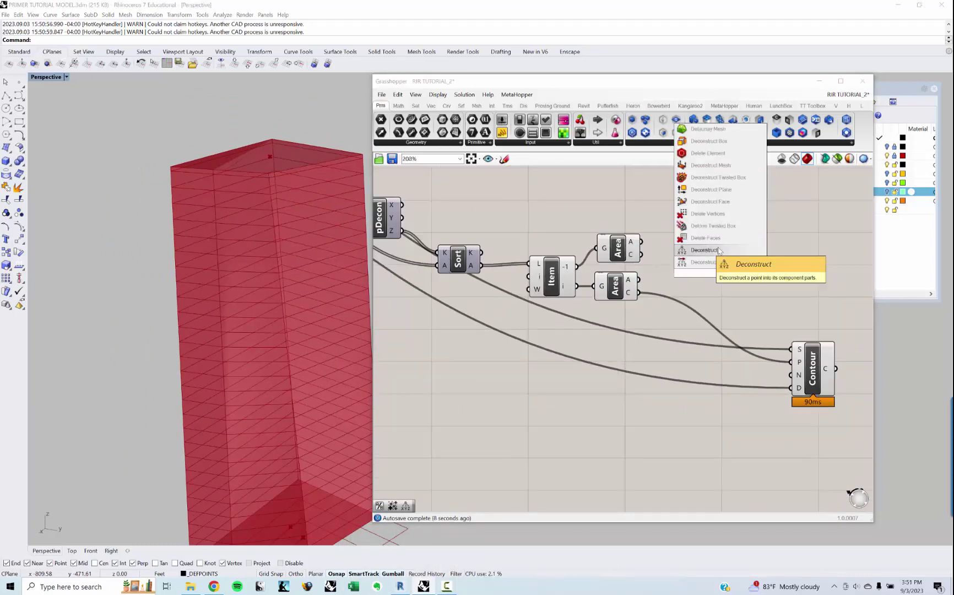
left_click(718, 251)
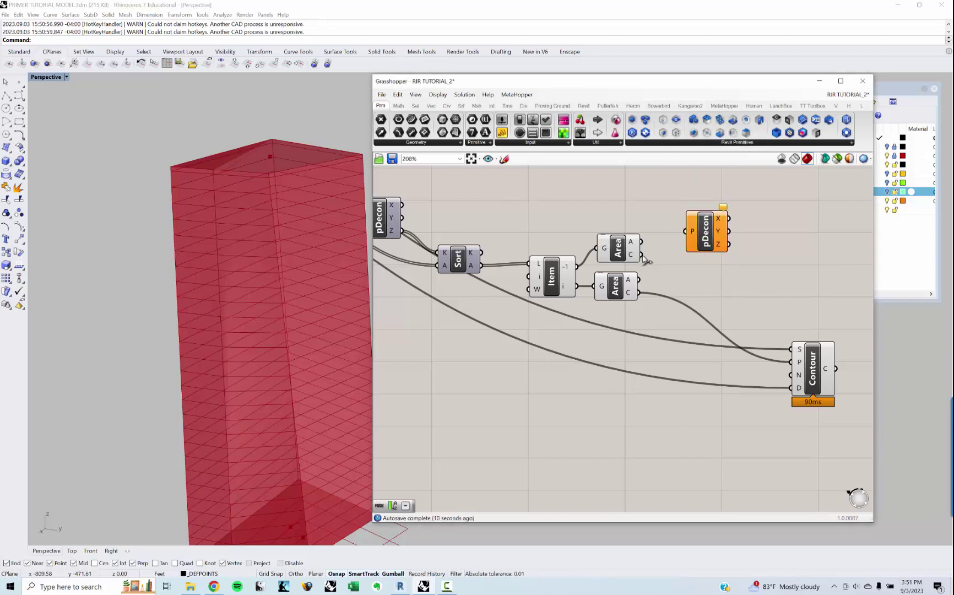
left_click_drag(642, 255, 712, 237)
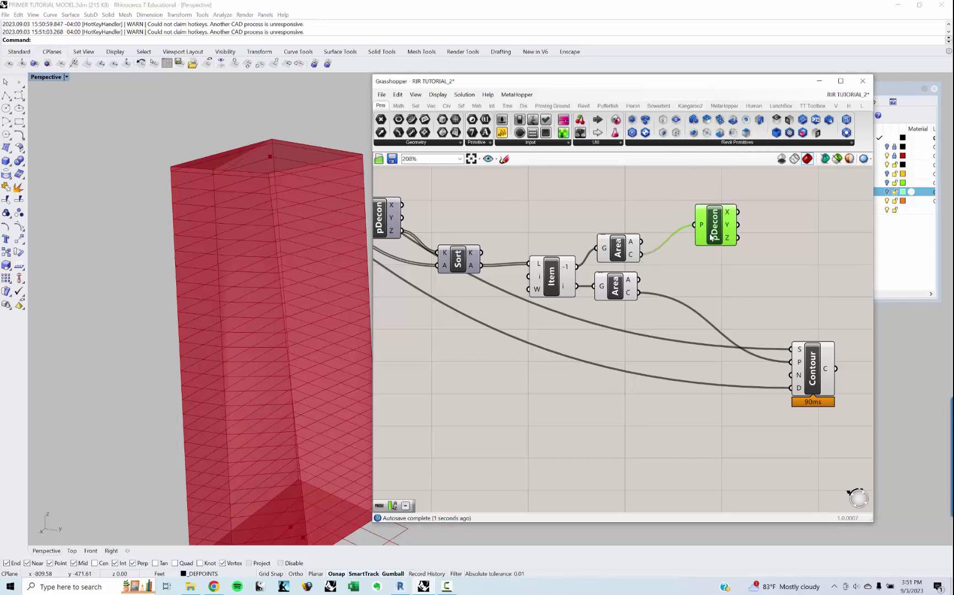
Step: Duplicate the Deconstruct component, wire the base face's centroid into the copy, and stack it under the original
key("ctrl+v")
left_click_drag(639, 292, 710, 288)
left_click_drag(715, 227, 713, 217)
left_click_drag(715, 275, 715, 269)
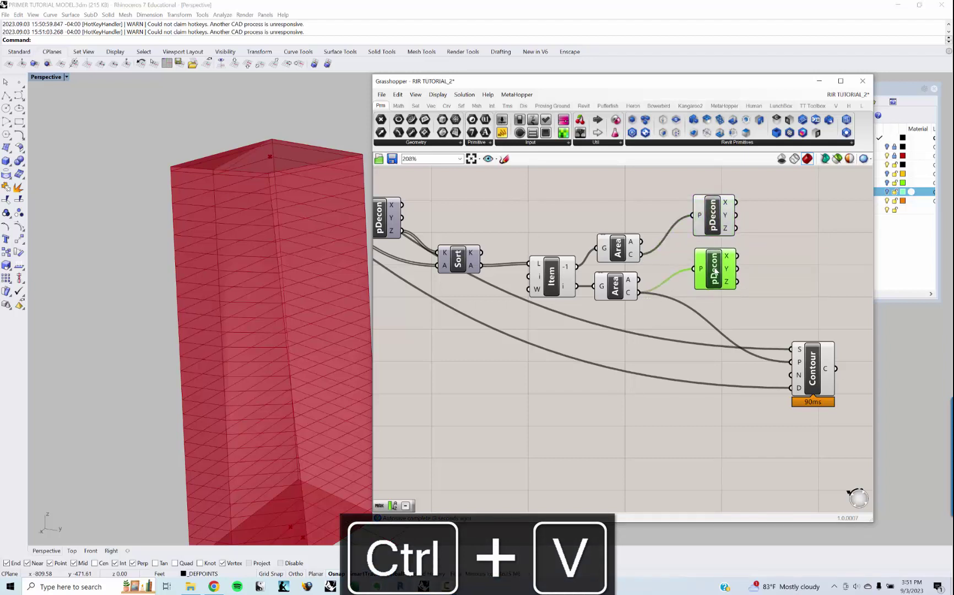
Step: Add a Line component and connect the top and base face centroids to its A and B inputs
left_click(656, 264)
right_click_drag(654, 263, 657, 275)
double_click(648, 228)
type("l")
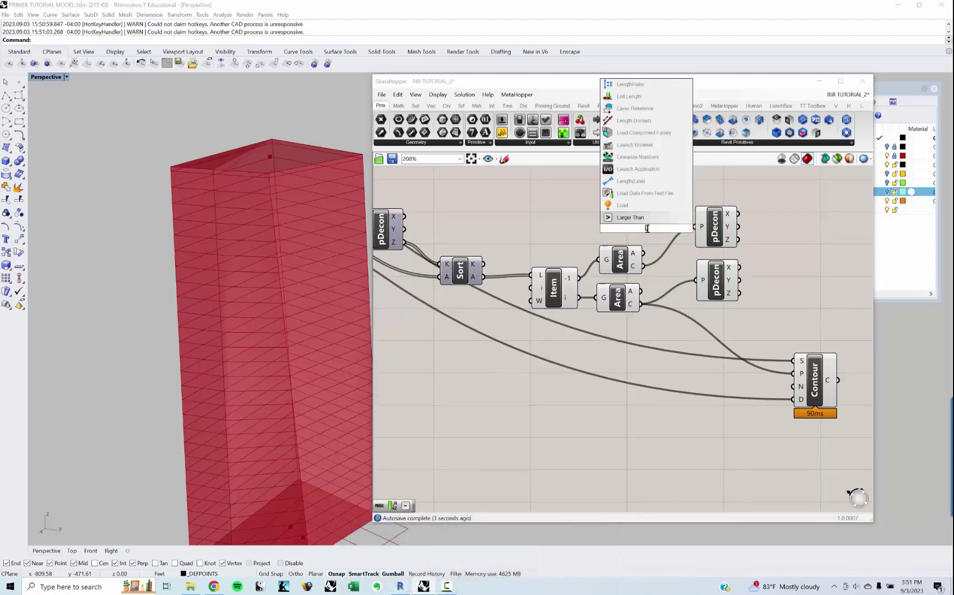
type("INE")
key("Return")
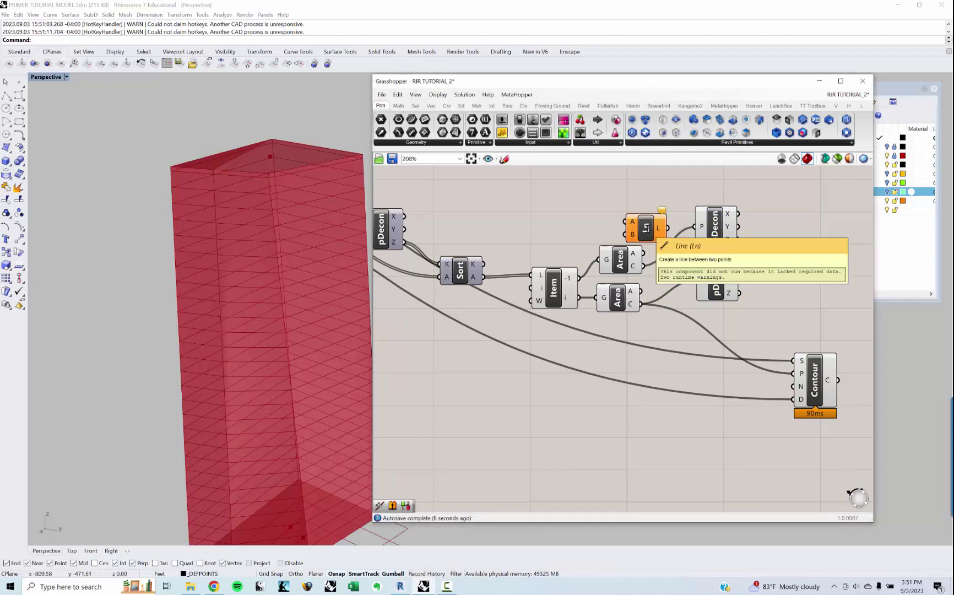
left_click_drag(643, 266, 692, 387)
left_click_drag(641, 305, 659, 438)
Step: Add a curve Length component, wire the line between the centroids into it, and read the resulting length
left_click(720, 464)
right_click_drag(723, 465, 666, 468)
double_click(667, 470)
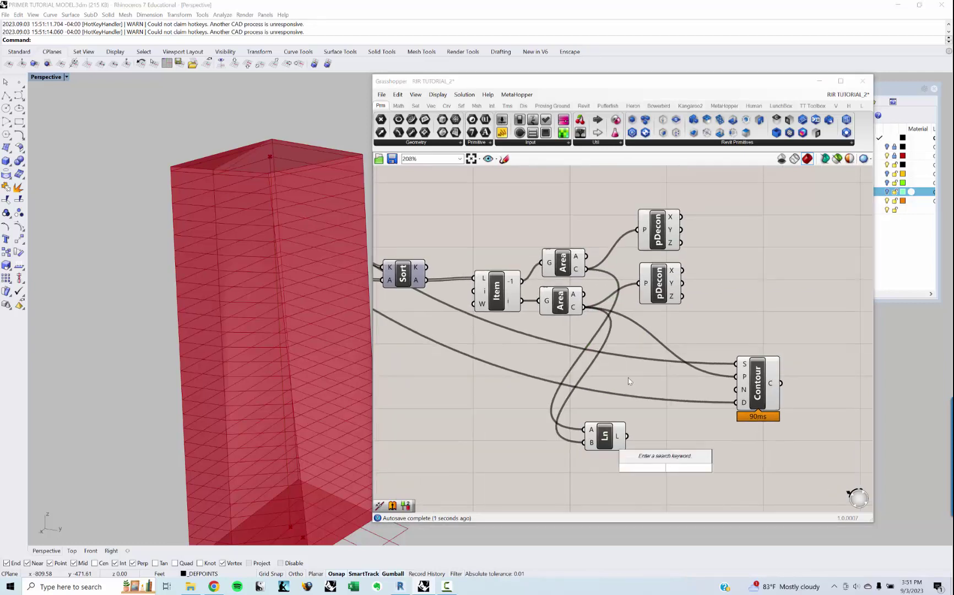
type("LENG")
key("Down")
key("Down")
key("Down")
key("Down")
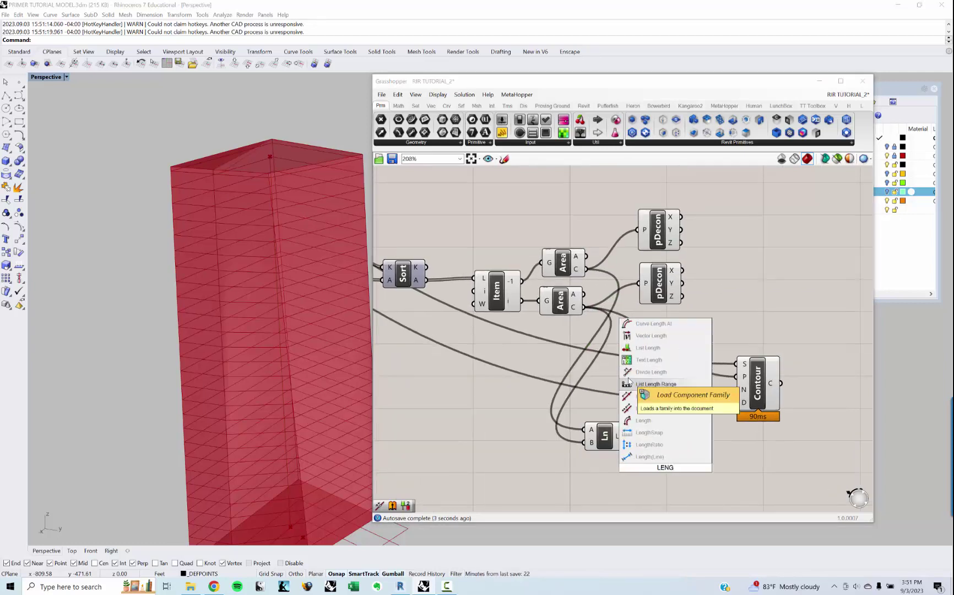
key("Return")
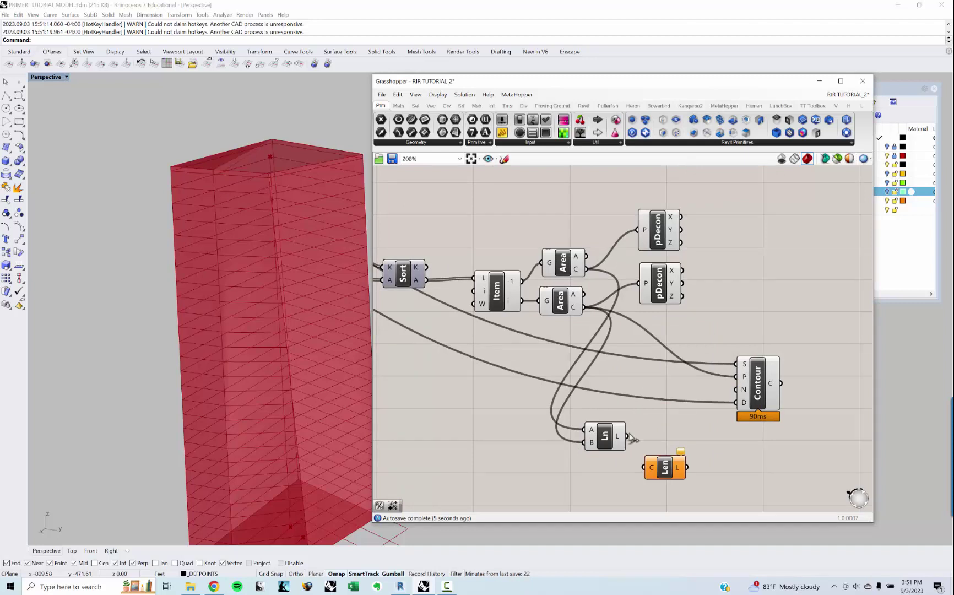
left_click_drag(629, 437, 644, 467)
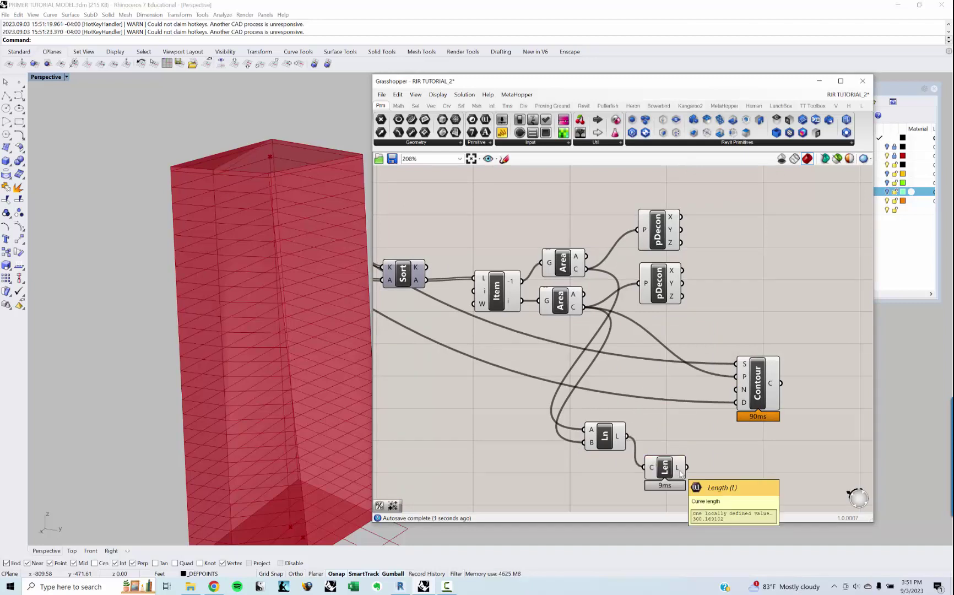
mouse_move(681, 473)
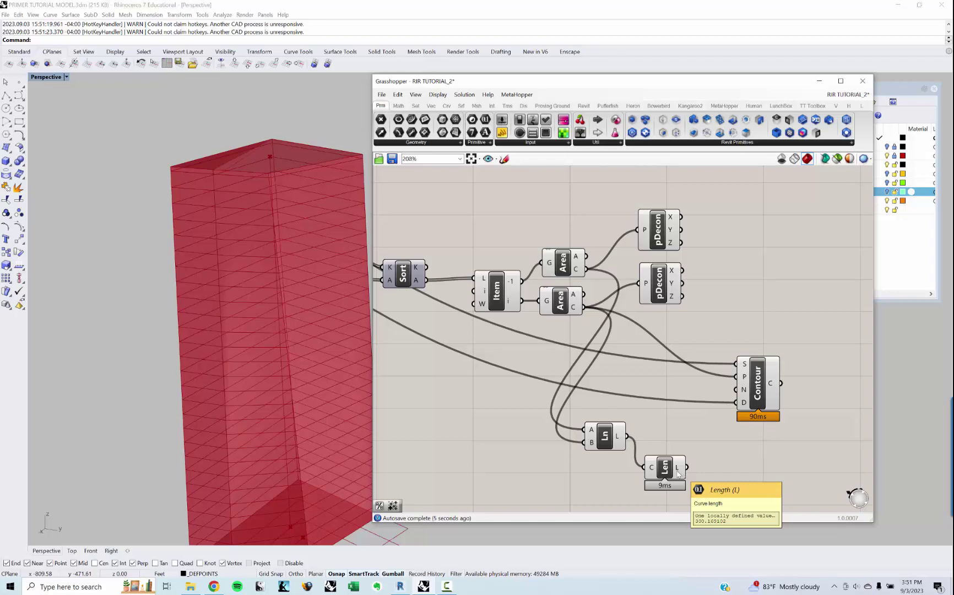
Step: Delete the Line and Length components
right_click_drag(660, 467, 663, 421)
right_click_drag(285, 393, 288, 378)
left_click_drag(707, 450, 572, 380)
key("Delete")
Step: Add a Subtraction component that subtracts the base centroid's Z value from the top centroid's Z value
right_click_drag(741, 240, 677, 330)
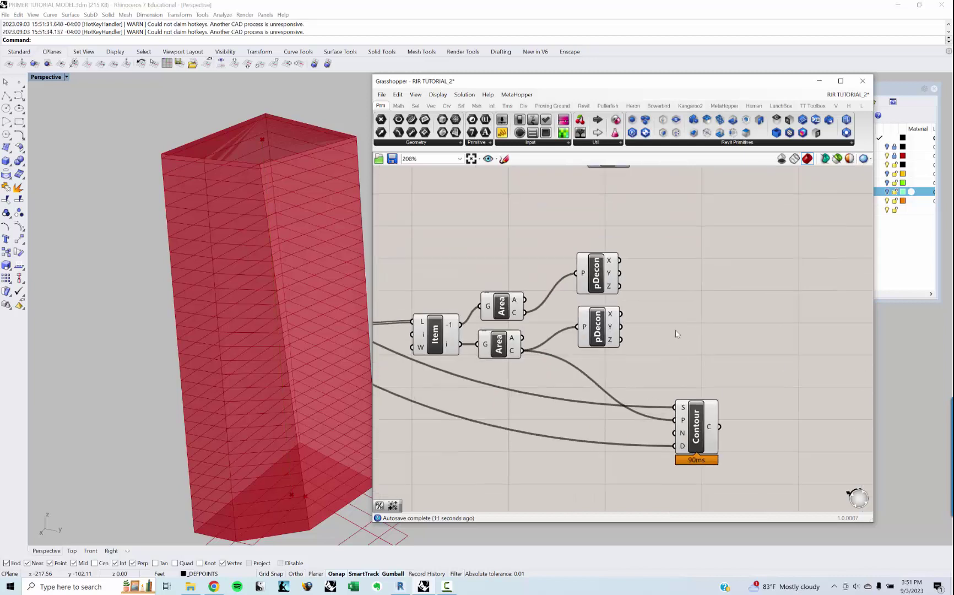
double_click(675, 326)
type("subtraction")
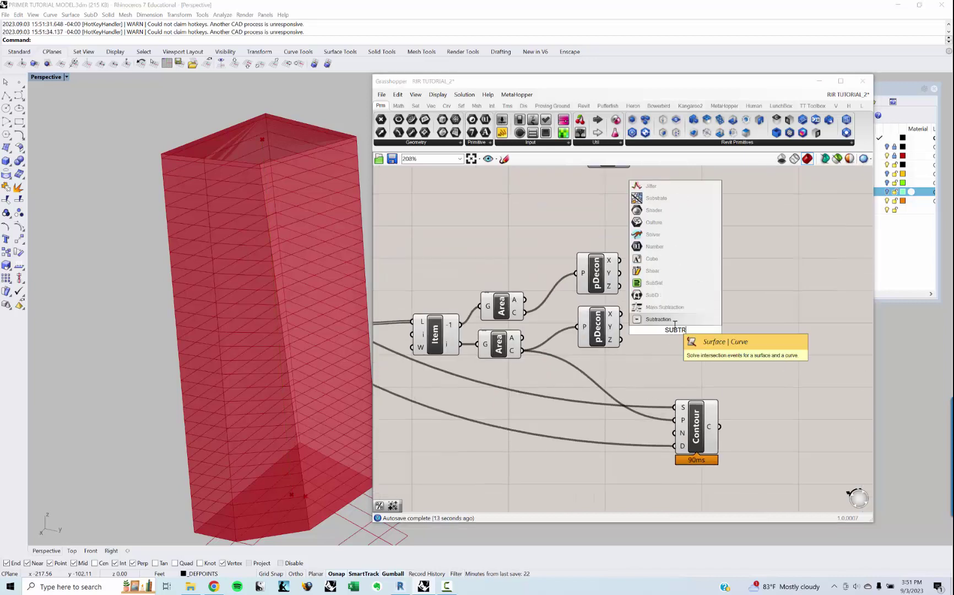
key("Return")
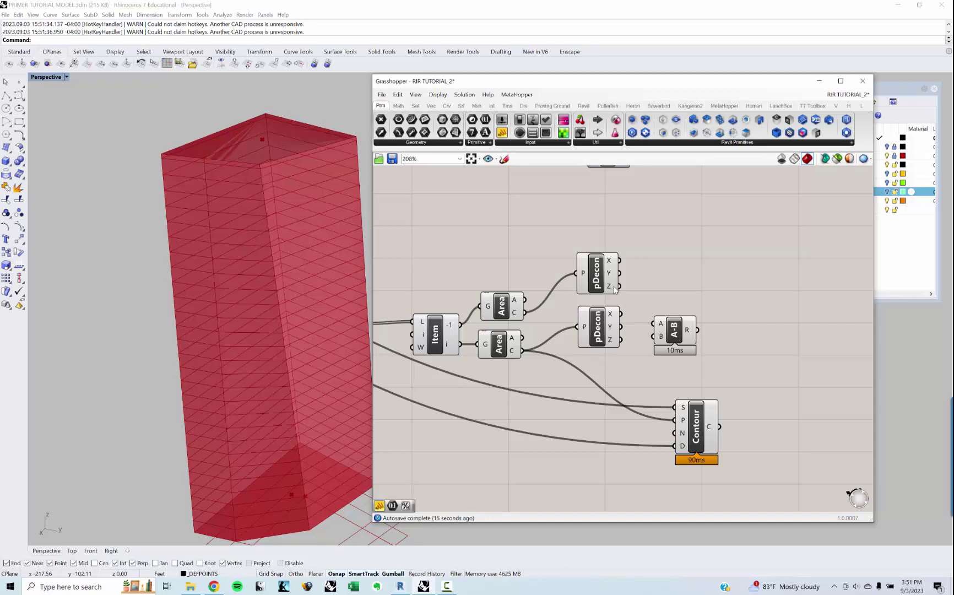
mouse_move(615, 290)
left_click_drag(617, 287, 646, 339)
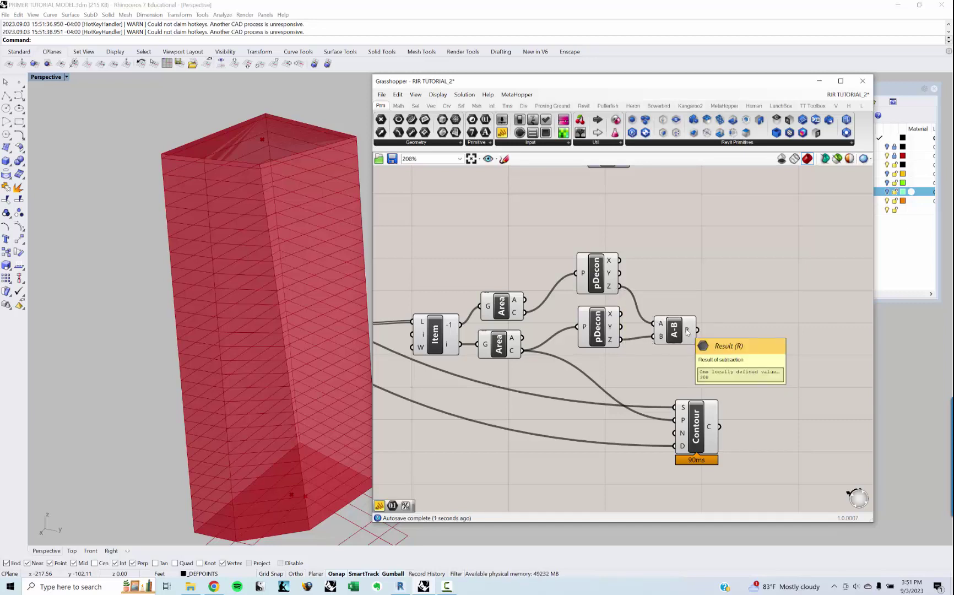
Step: Move the Contour component farther along the canvas to make room and check the subtraction's result
scroll(675, 345, "down", 2)
left_click_drag(655, 393, 783, 415)
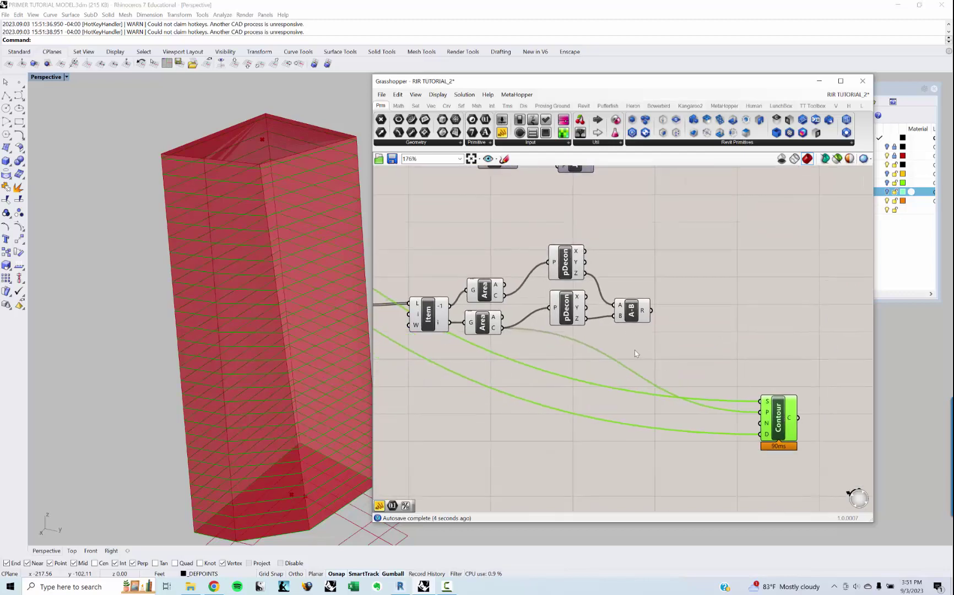
left_click(728, 380)
mouse_move(642, 313)
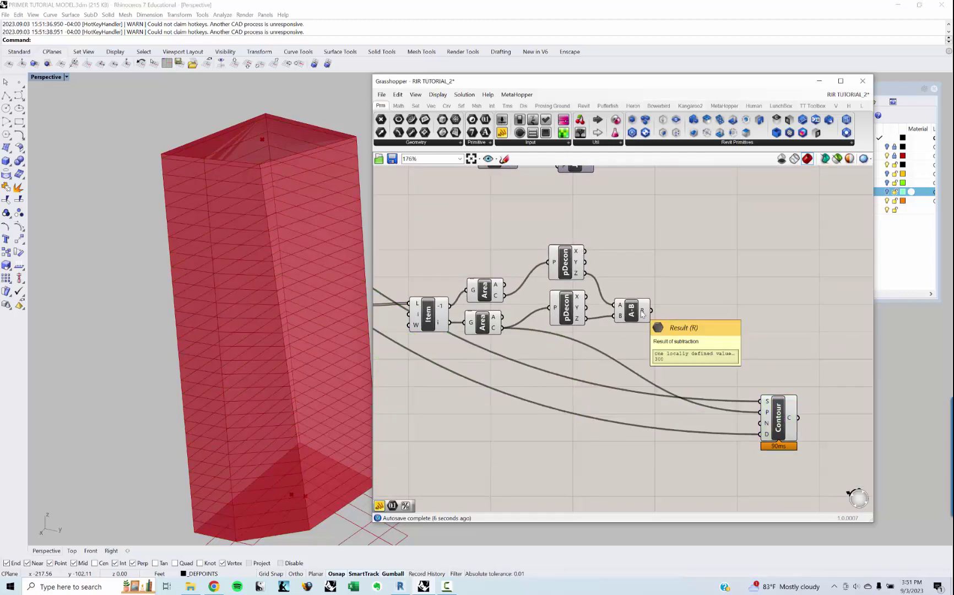
Step: Add a Division component and wire the subtraction result into its A input
double_click(733, 341)
type("divide")
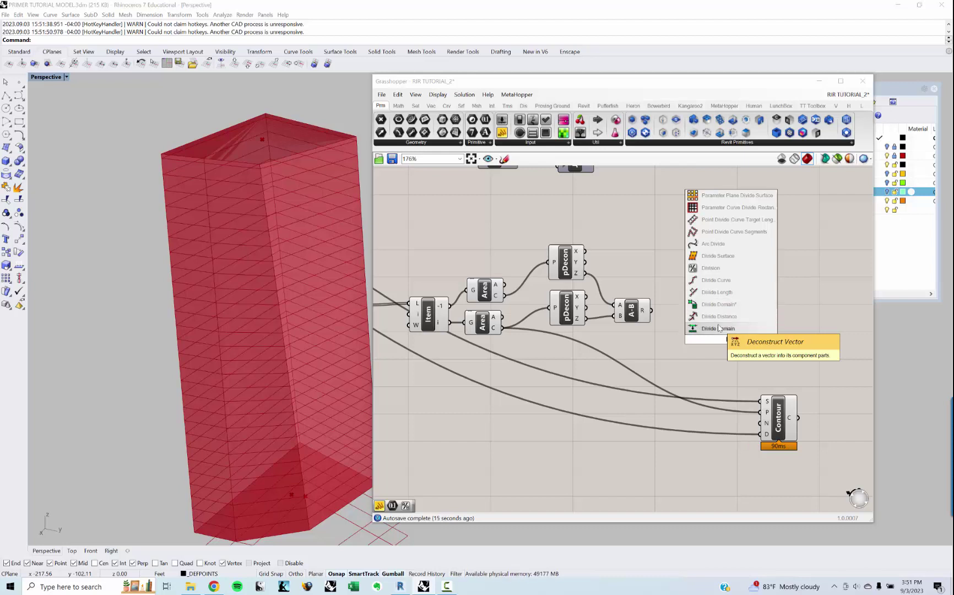
key("Return")
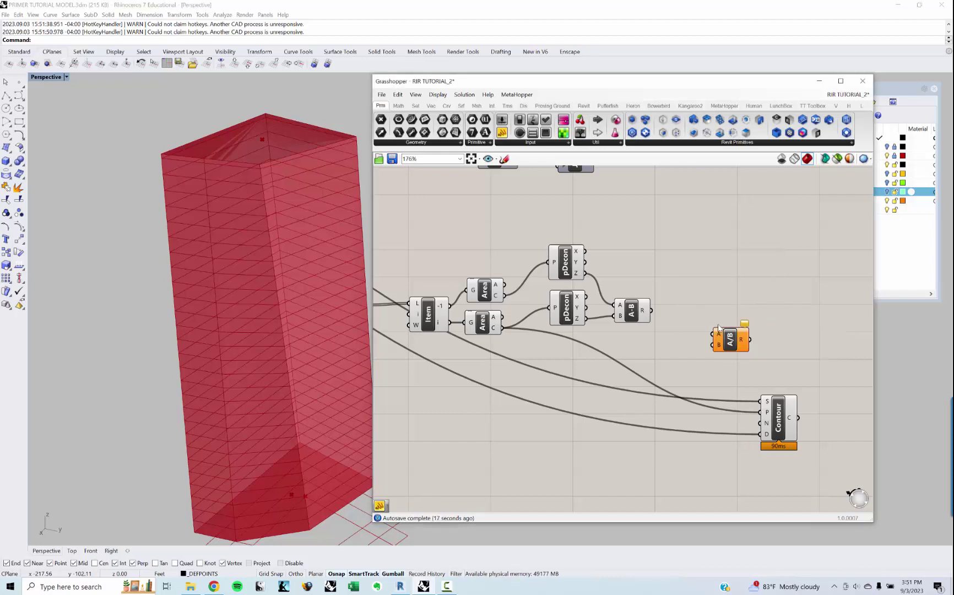
left_click_drag(652, 310, 714, 334)
Step: Wire the duplicated floor-to-floor slider into the B input of the Division component
scroll(691, 295, "down", 4)
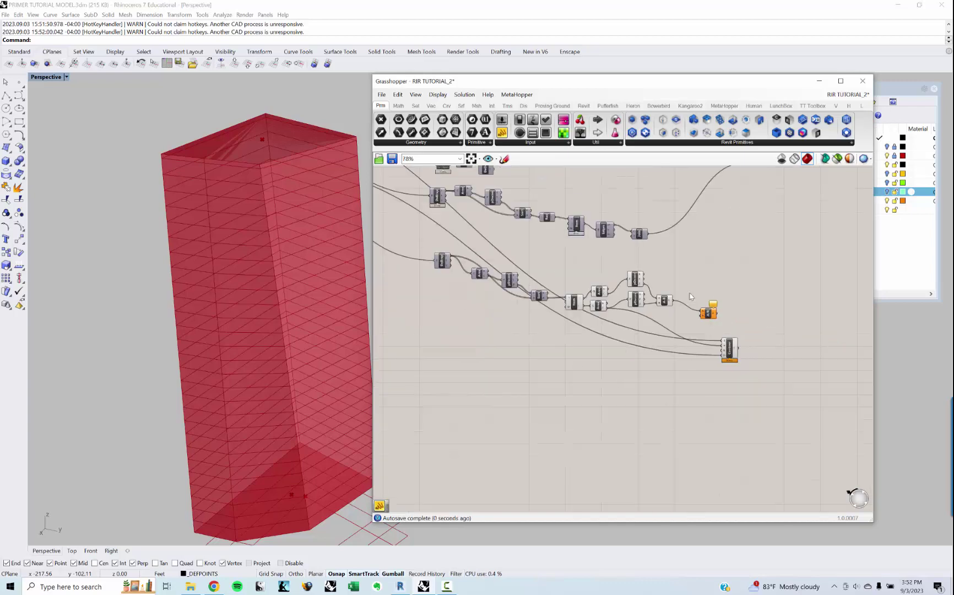
right_click_drag(690, 295, 633, 330)
scroll(588, 247, "up", 2)
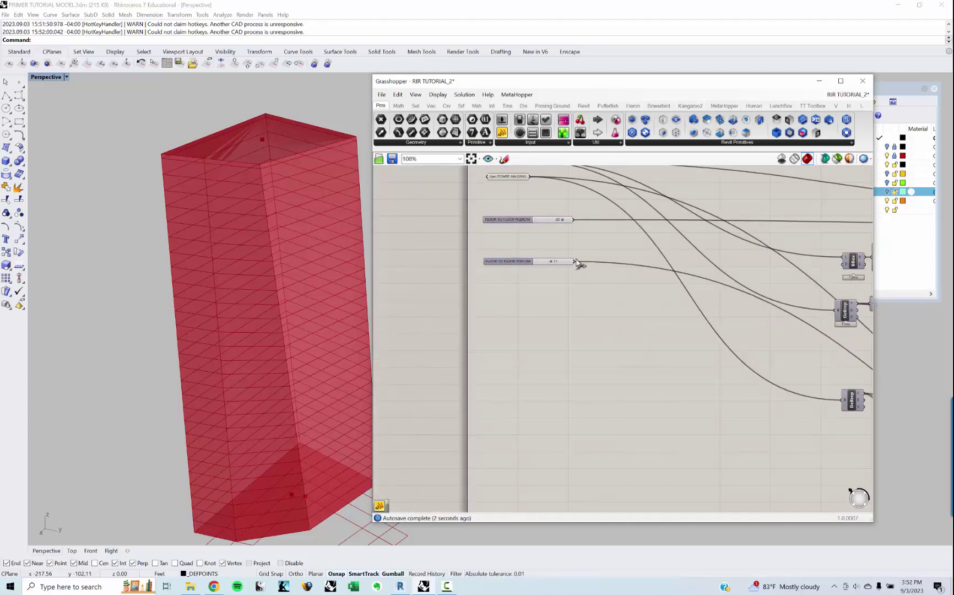
scroll(593, 272, "down", 3)
left_click_drag(574, 261, 750, 314)
scroll(756, 318, "up", 3)
scroll(751, 319, "up", 5)
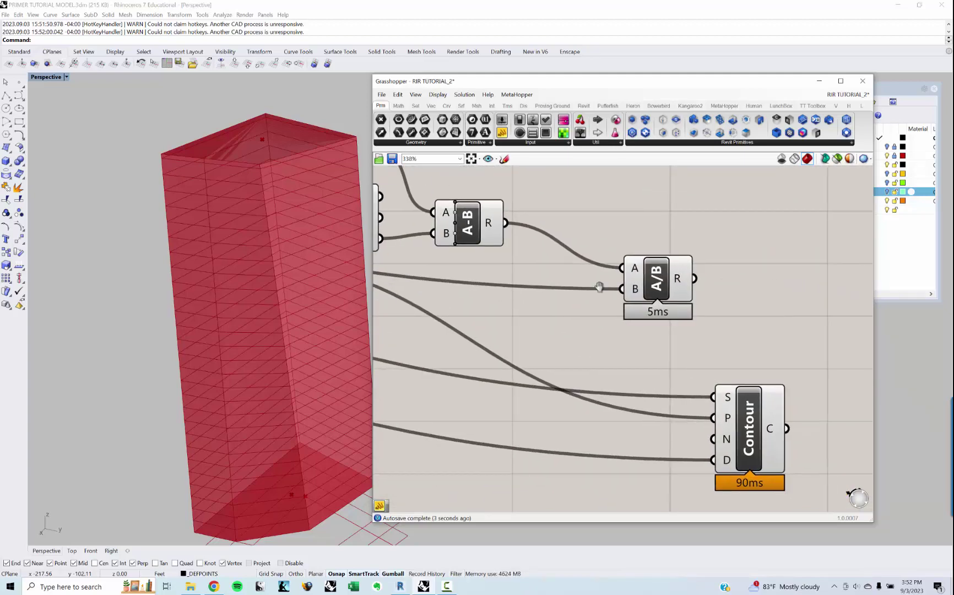
Step: Add a Round component after the Division component and wire the division result into its x input
right_click_drag(799, 308, 703, 326)
double_click(702, 325)
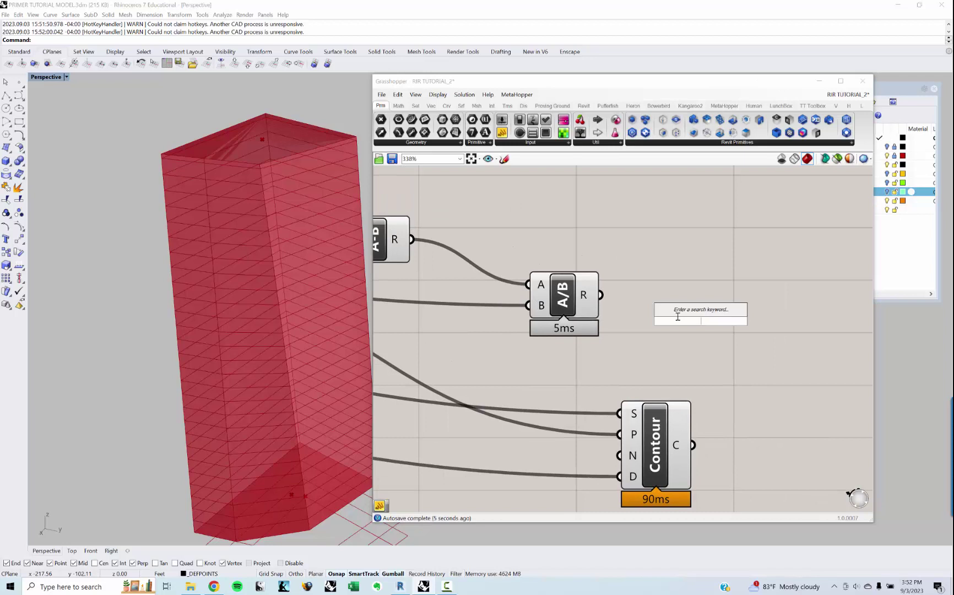
type("ROUN")
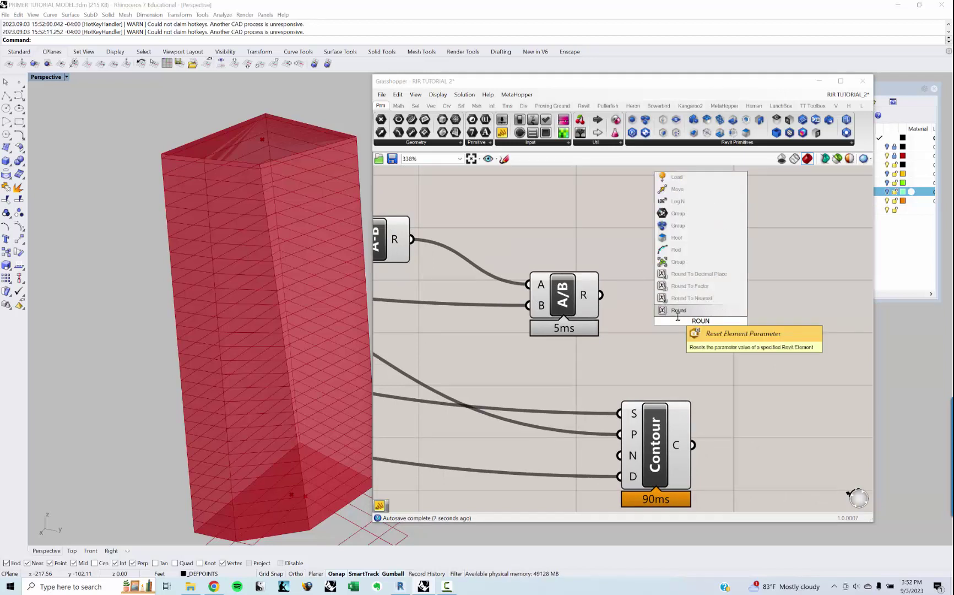
type("D")
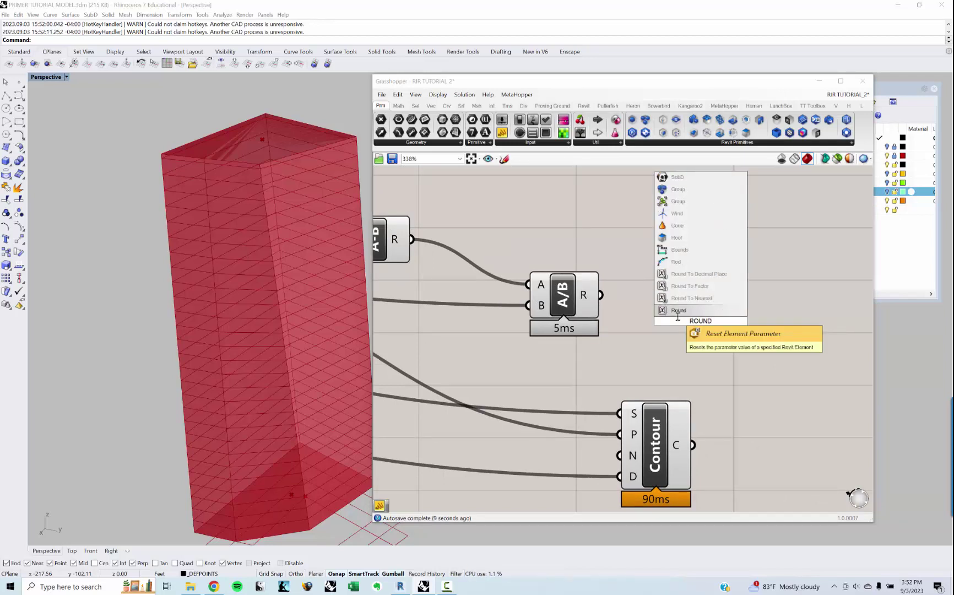
left_click(678, 315)
left_click_drag(601, 295, 665, 321)
right_click_drag(692, 322, 591, 323)
left_click_drag(597, 325, 619, 312)
left_click(633, 265)
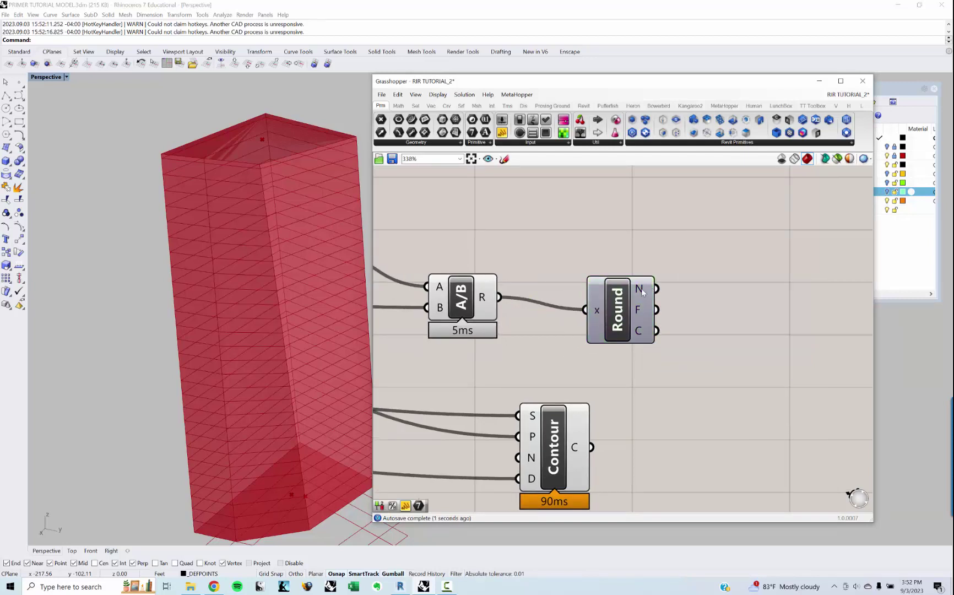
mouse_move(642, 292)
Step: Add a second Division component on the canvas beyond the Round component
scroll(643, 292, "down", 2)
right_click_drag(527, 302, 571, 321)
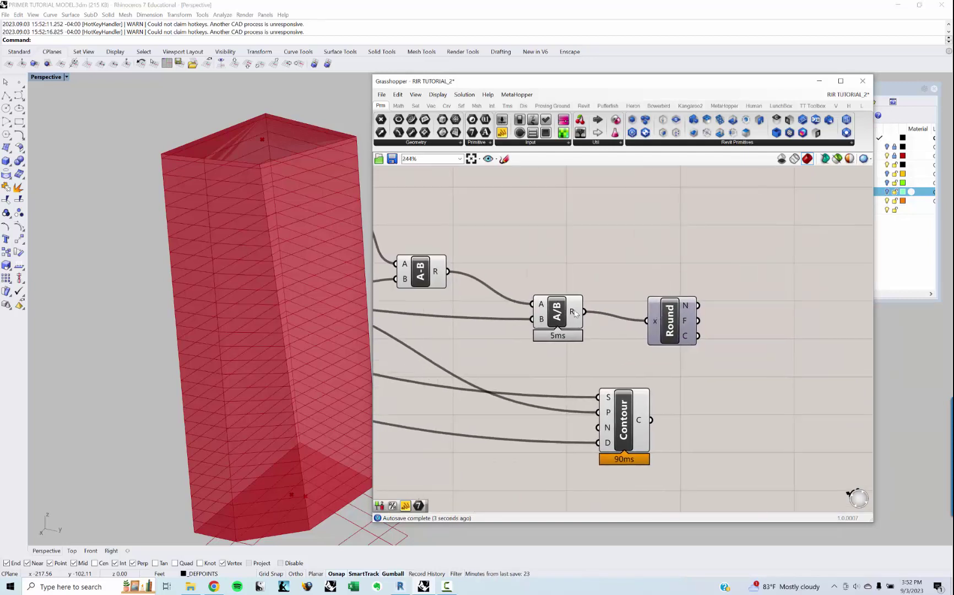
left_click(571, 321)
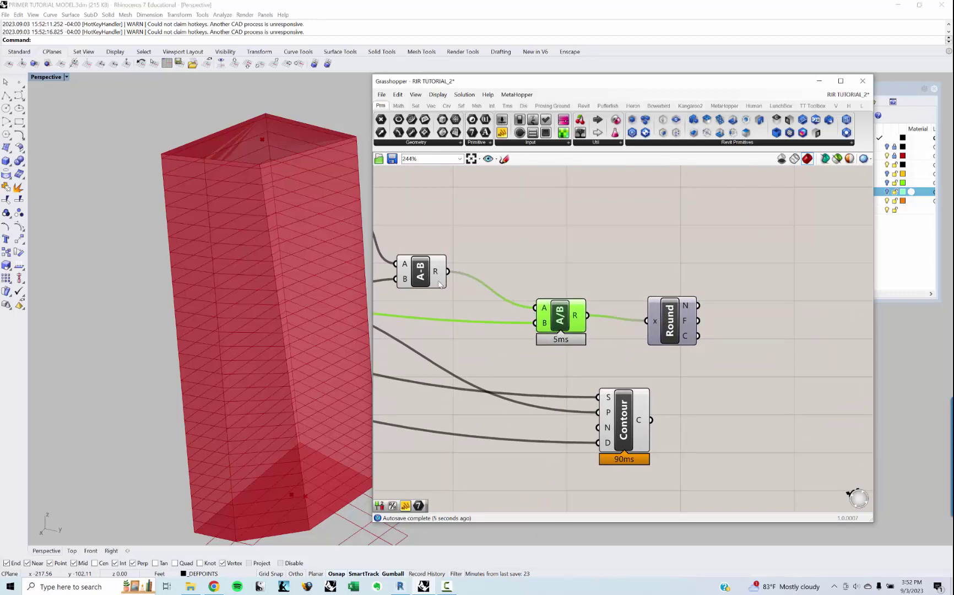
double_click(750, 271)
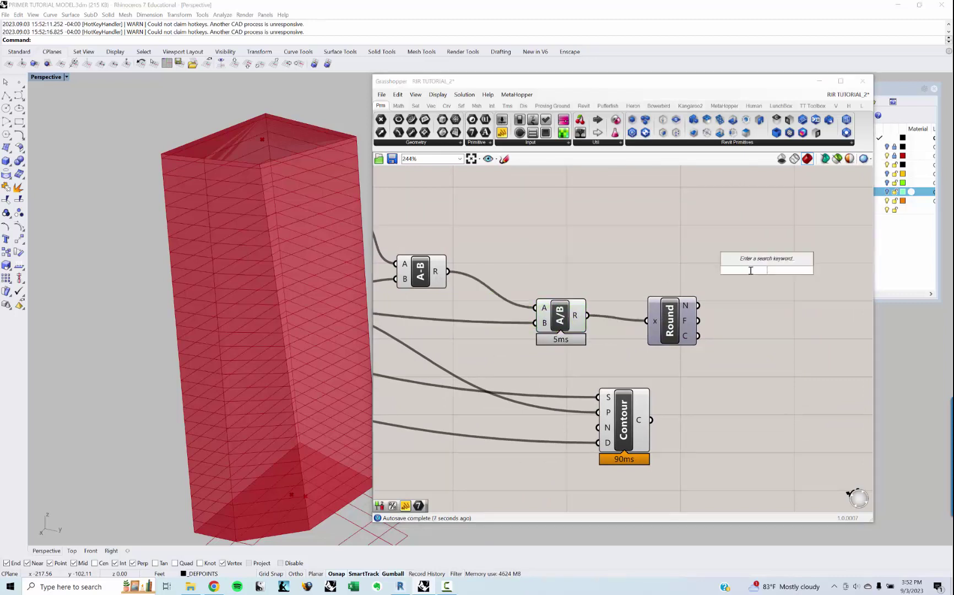
type("DIV")
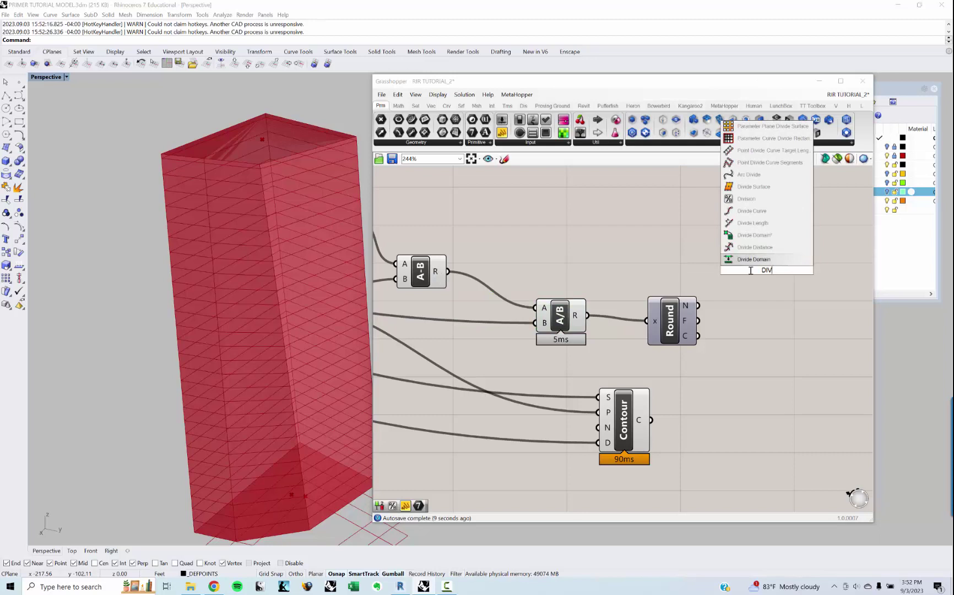
type("S")
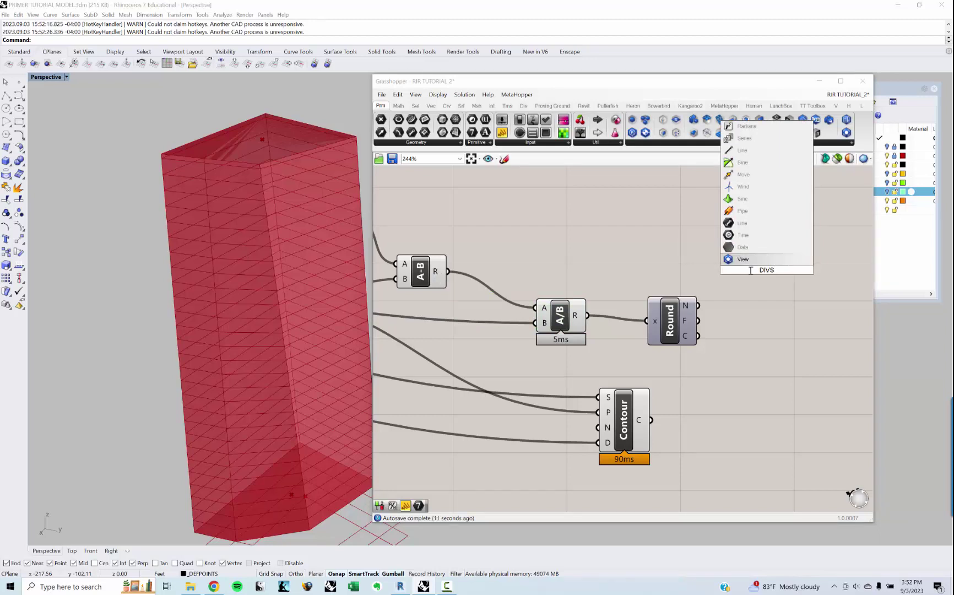
type("ION")
key("Return")
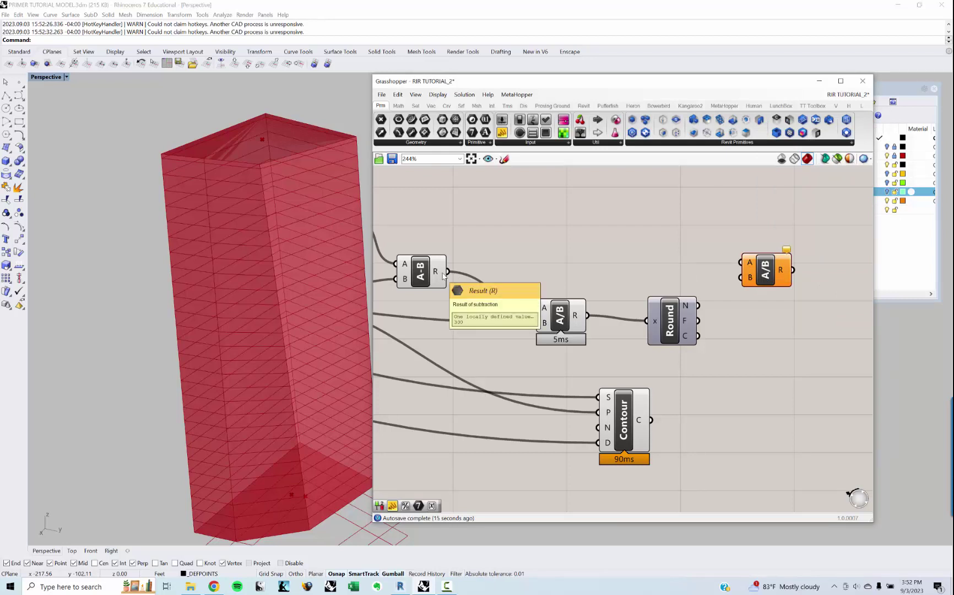
Step: Wire the subtraction result into the second Division's A input and Round's N output into its B input
left_click_drag(447, 271, 740, 263)
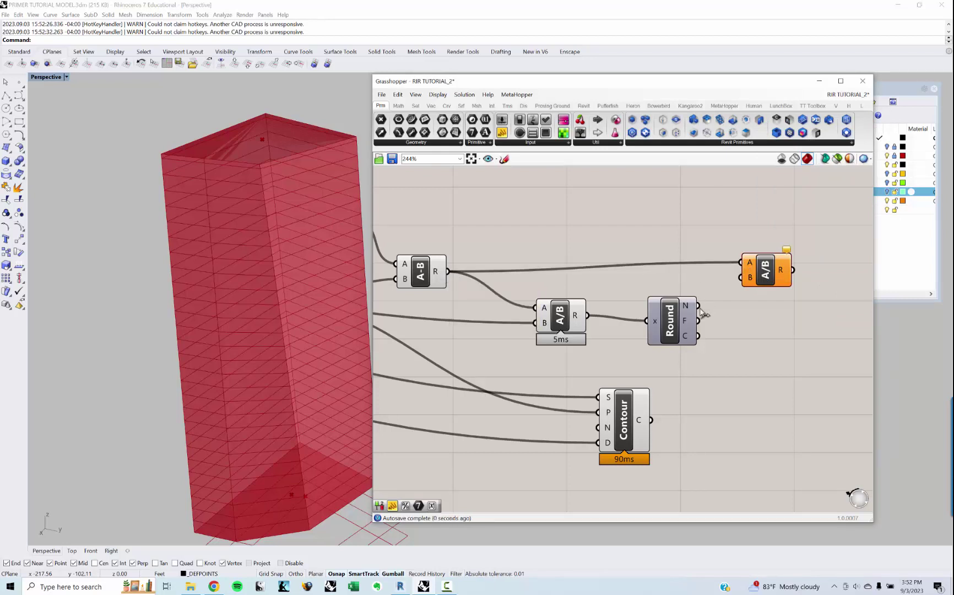
left_click_drag(700, 310, 741, 278)
mouse_move(781, 272)
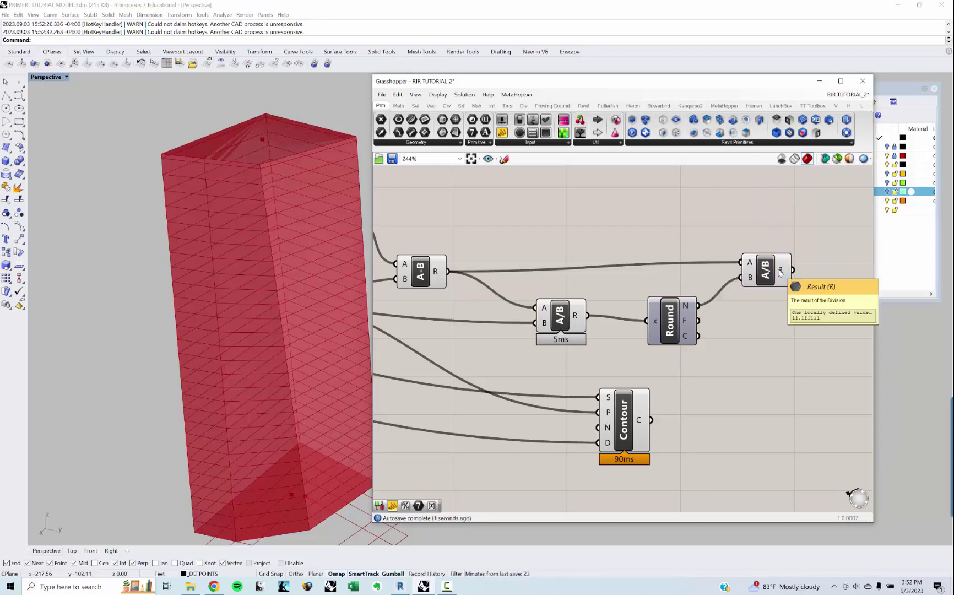
Step: Move the Contour component past the second Division, wire that Division's result into Contour's D input, and check the contours on the tower
scroll(466, 212, "down", 2)
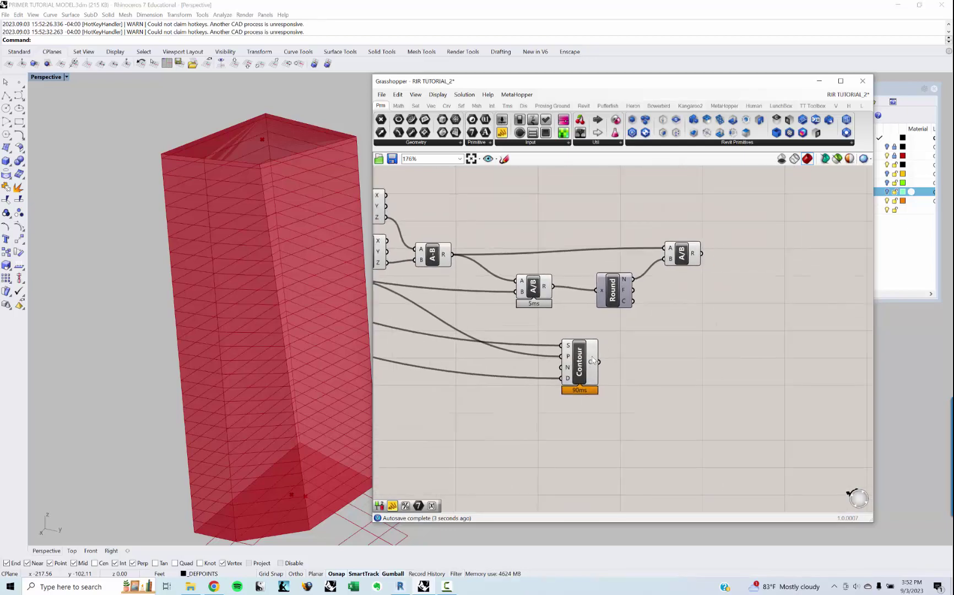
left_click_drag(584, 363, 748, 366)
left_click_drag(702, 253, 725, 379)
left_click(719, 386)
left_click(743, 363)
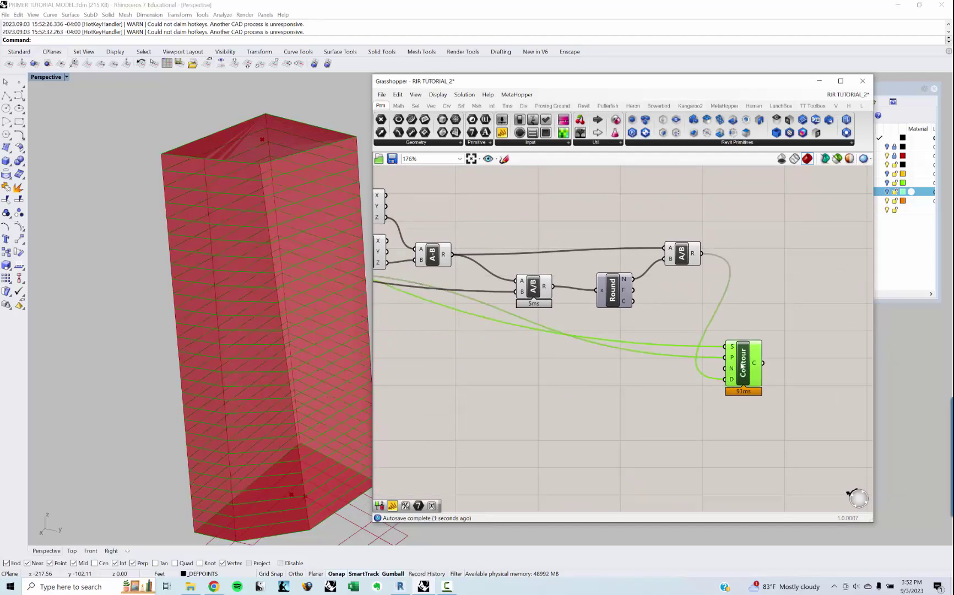
mouse_move(755, 363)
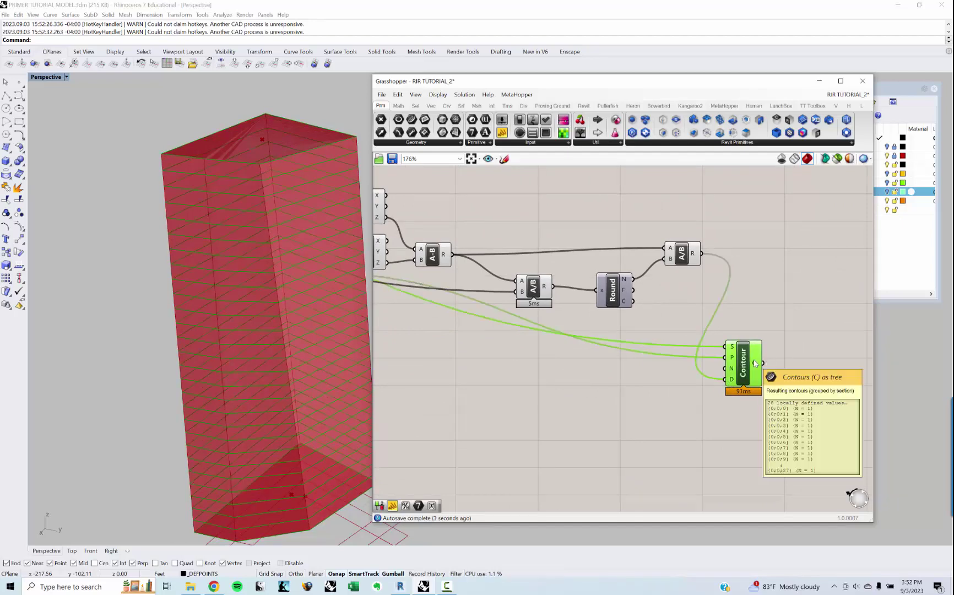
right_click_drag(257, 398, 266, 387)
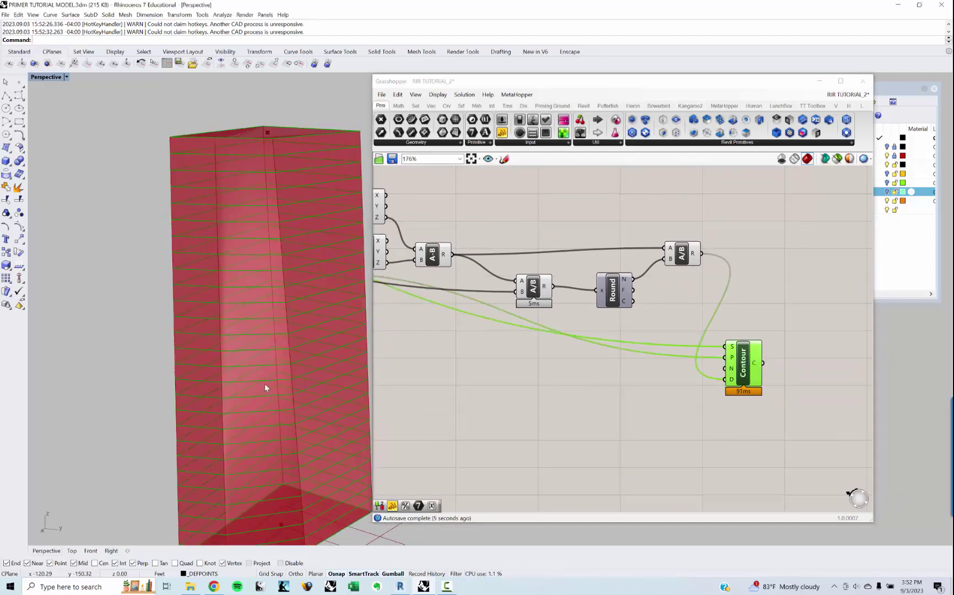
scroll(621, 352, "down", 6)
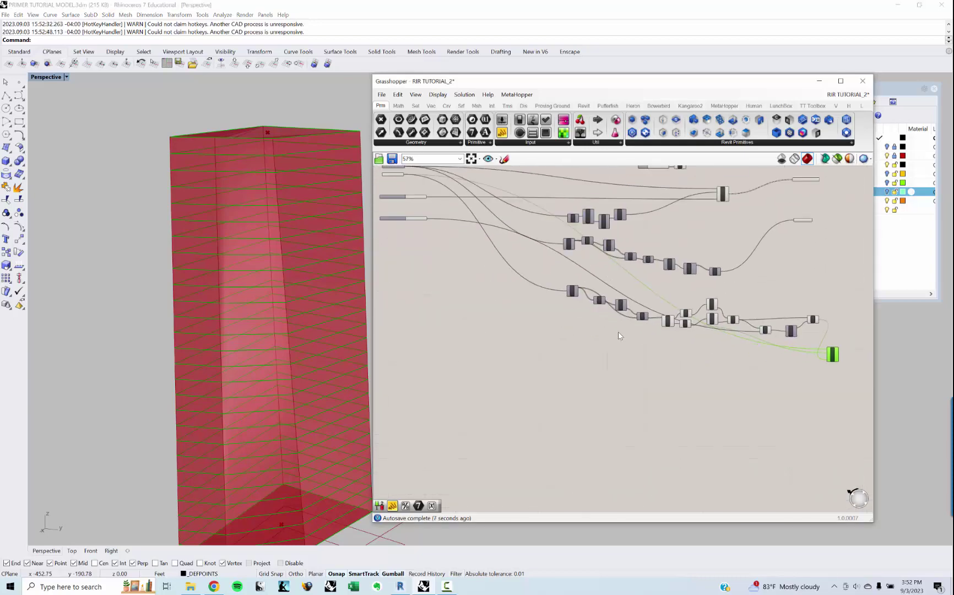
Step: Rename the duplicated floor-to-floor slider as TARGET FLOOR TO FLOOR TOWER
scroll(619, 336, "up", 8)
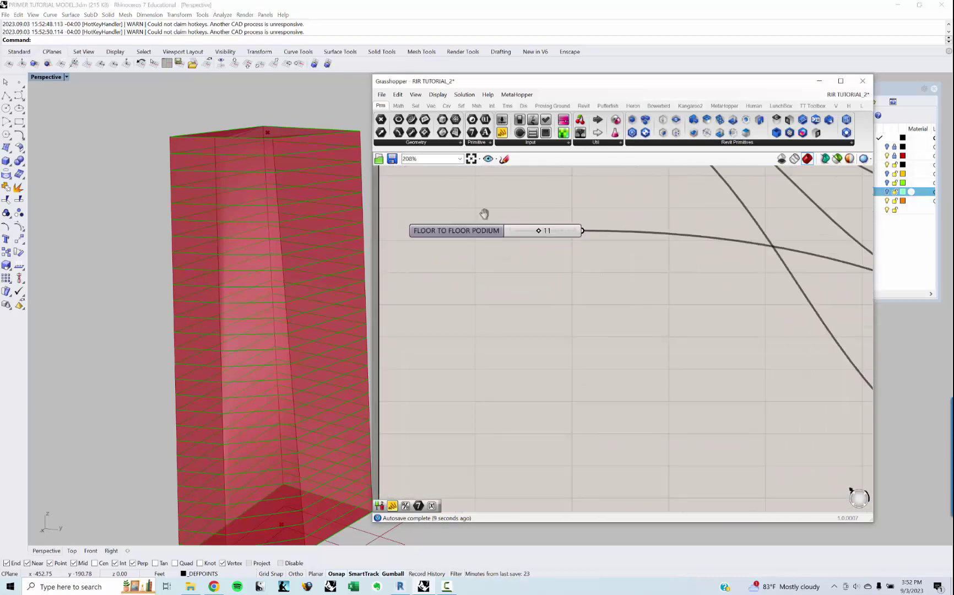
scroll(484, 214, "up", 2)
right_click(523, 294)
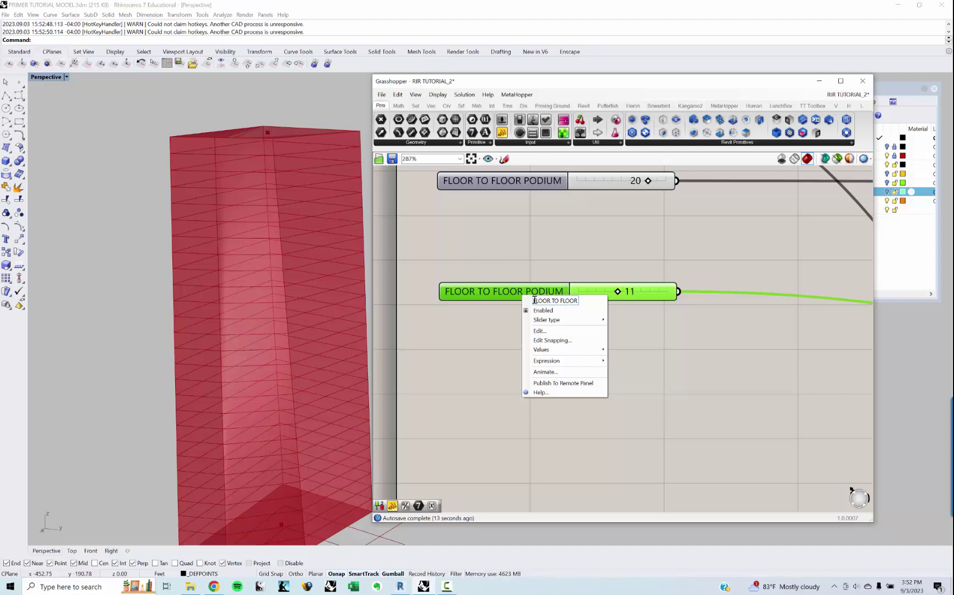
type("TARGET")
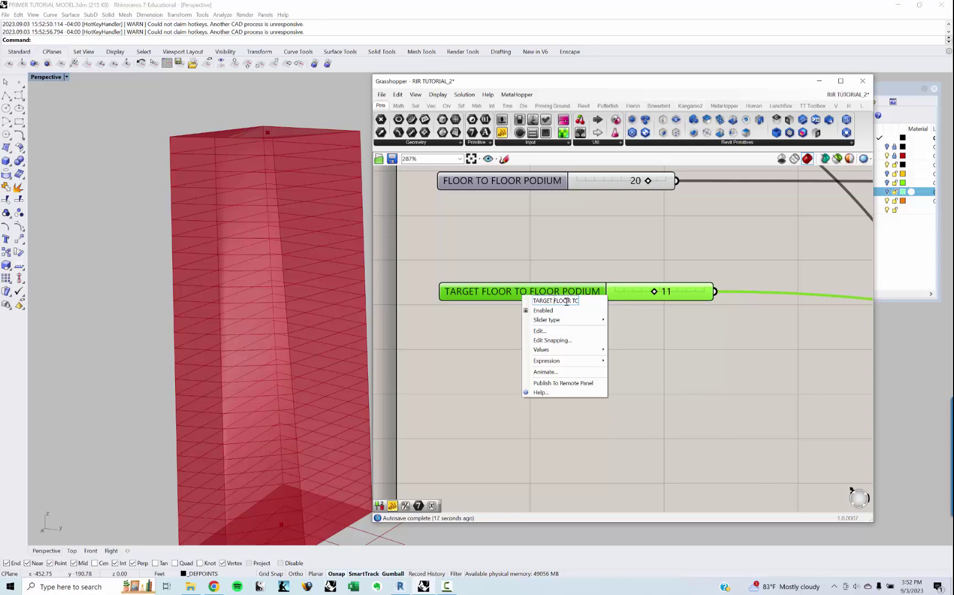
key("ctrl+a")
left_click_drag(556, 302, 588, 301)
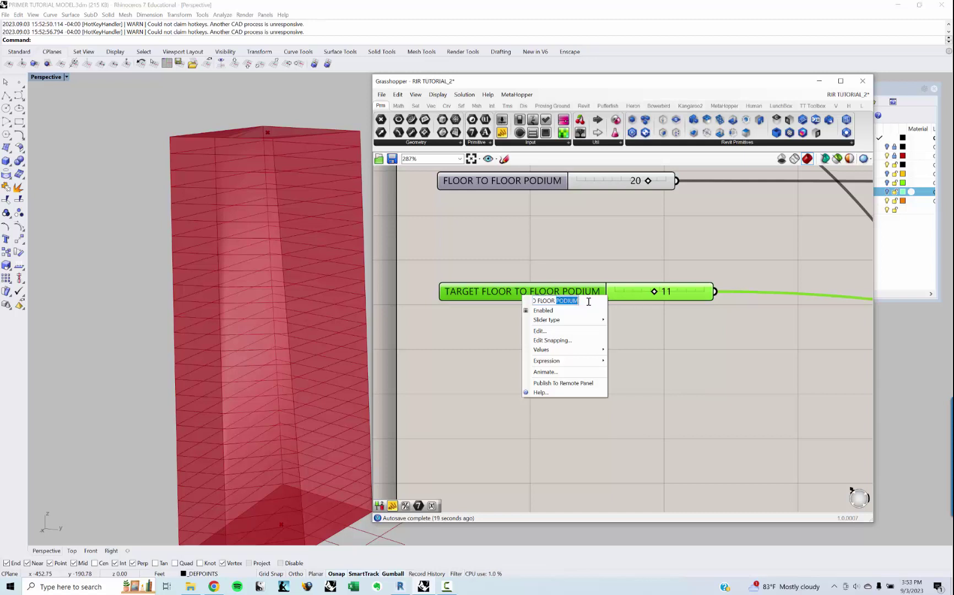
type("TOWER")
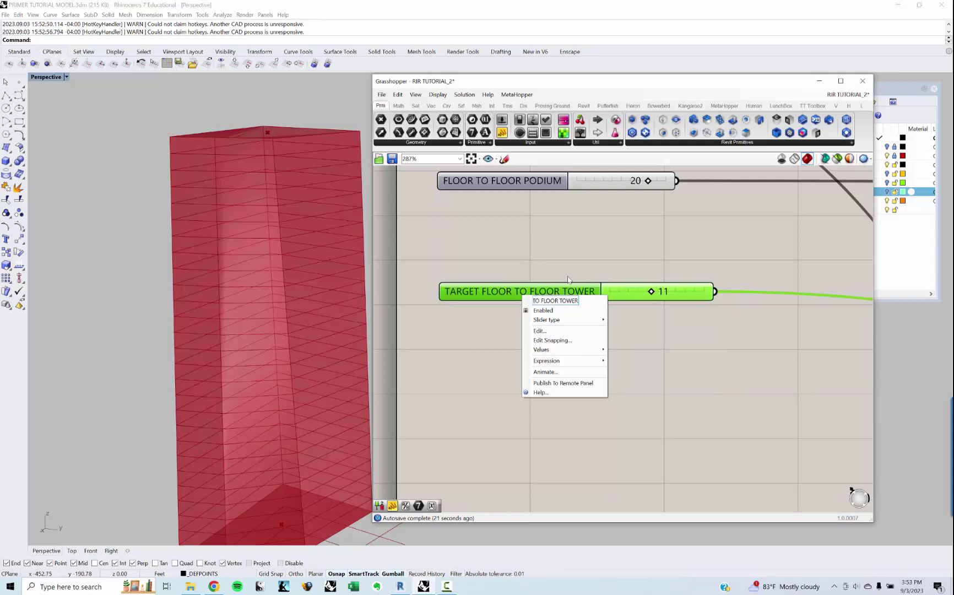
key("Return")
left_click(590, 239)
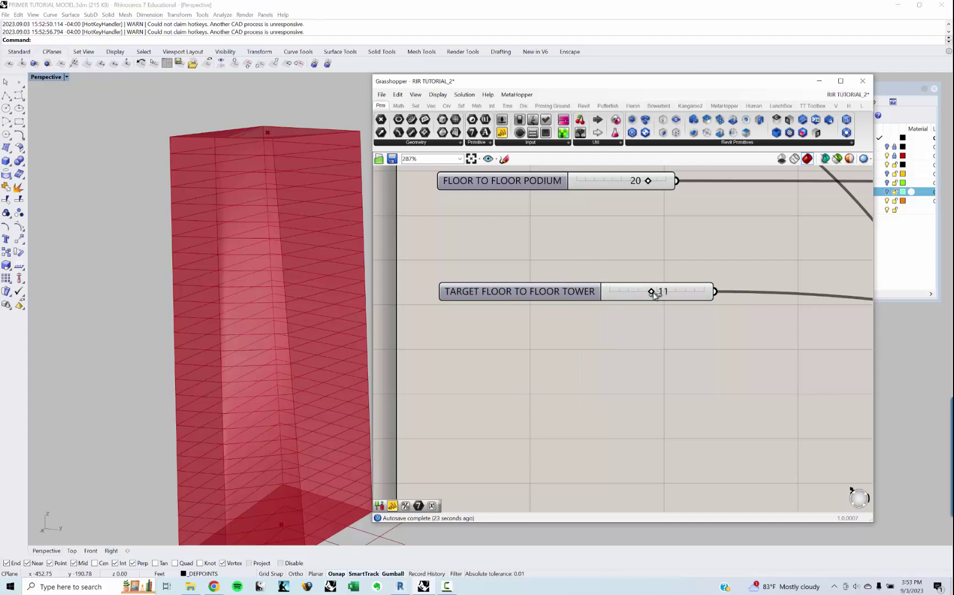
Step: Reposition the Contour component slightly above and beyond the second Division to tidy its wires
mouse_move(654, 294)
left_mouse_down()
mouse_move(644, 295)
mouse_move(655, 297)
left_mouse_up()
scroll(694, 310, "down", 5)
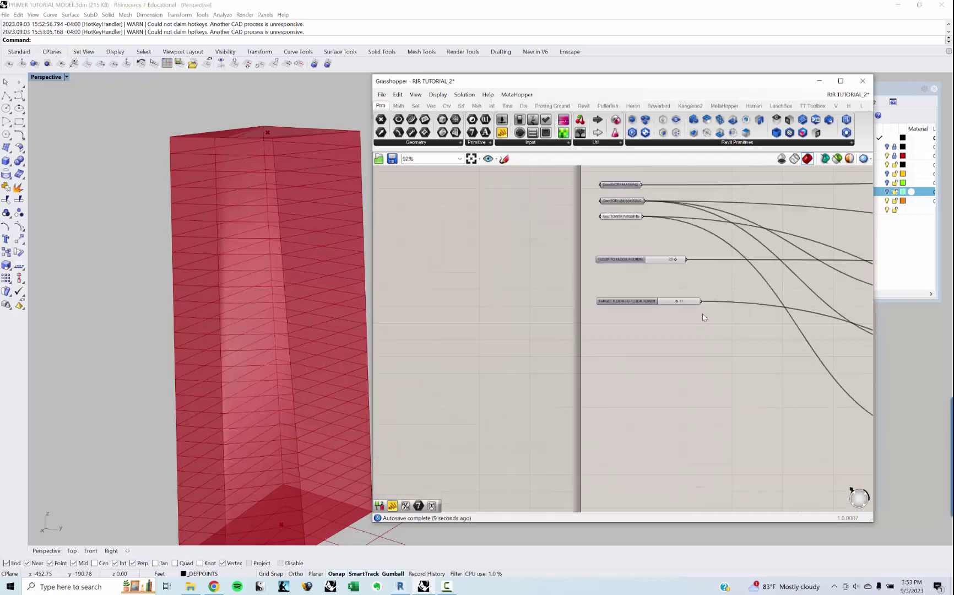
scroll(237, 317, "down", 3)
right_click_drag(231, 304, 232, 309)
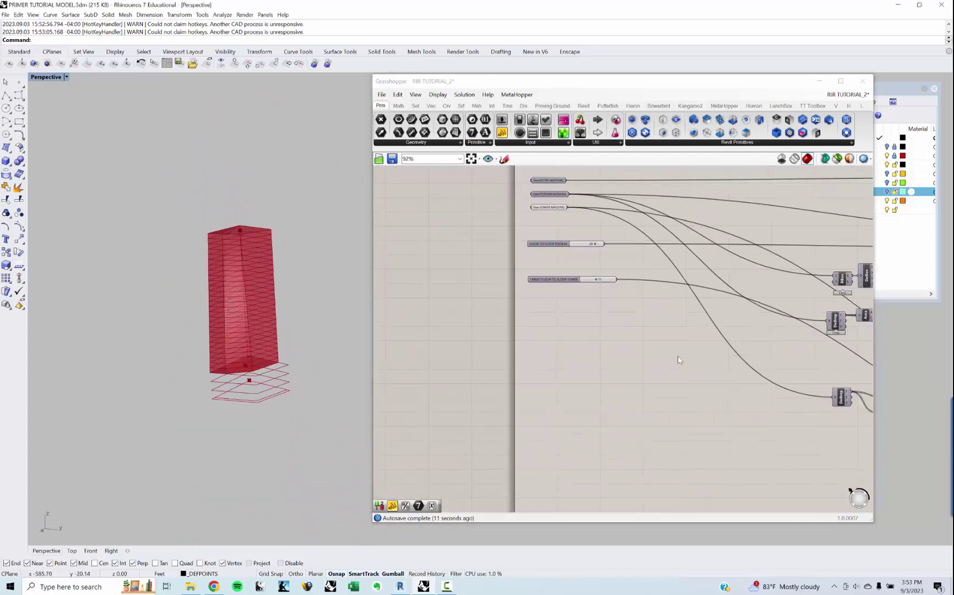
right_click_drag(679, 359, 631, 356)
scroll(631, 356, "down", 4)
right_click_drag(783, 380, 617, 361)
scroll(711, 379, "up", 3)
scroll(658, 395, "up", 4)
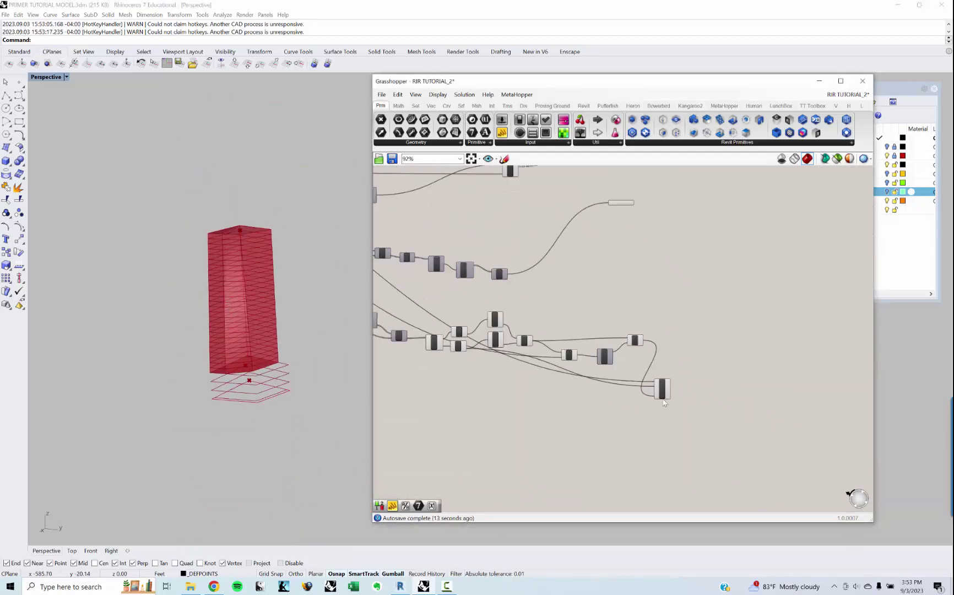
left_click_drag(660, 387, 718, 290)
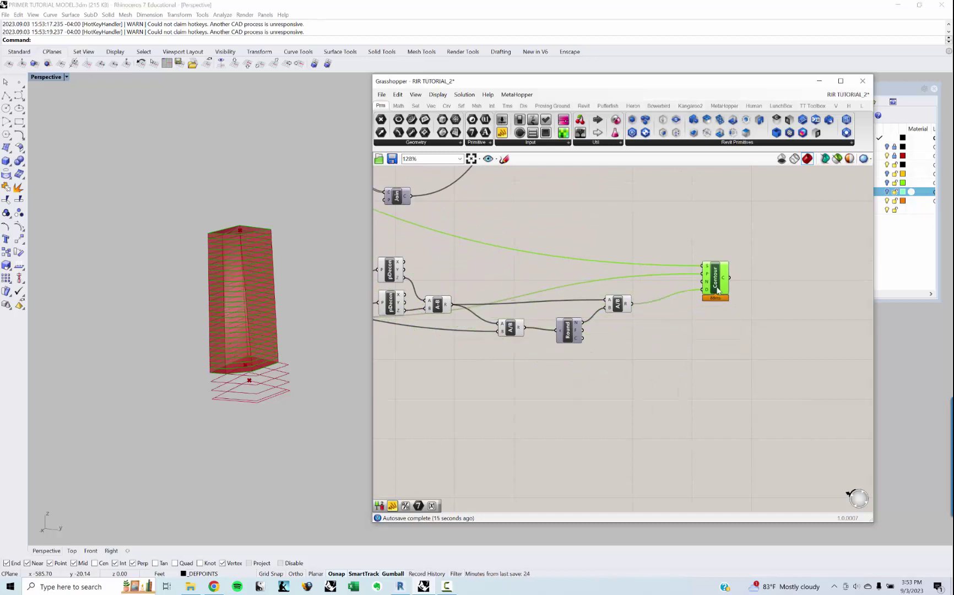
left_click(631, 203)
Step: Move the PODIUM ROOF curve parameter so that it sits directly above the Contour component
scroll(633, 275, "down", 3)
scroll(582, 277, "up", 5)
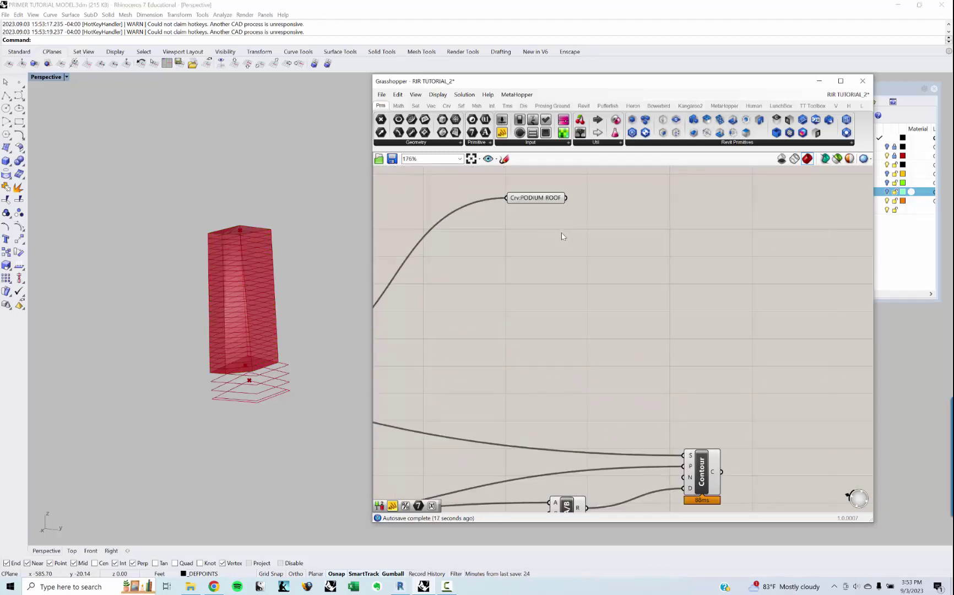
right_click_drag(563, 236, 555, 253)
left_click(542, 221)
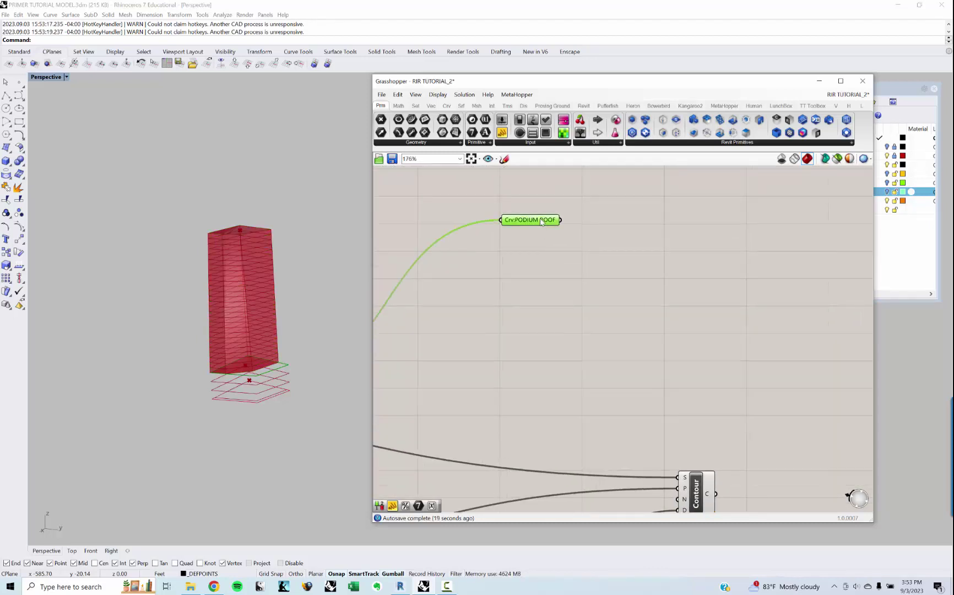
scroll(581, 295, "down", 2)
right_click_drag(584, 293, 557, 278)
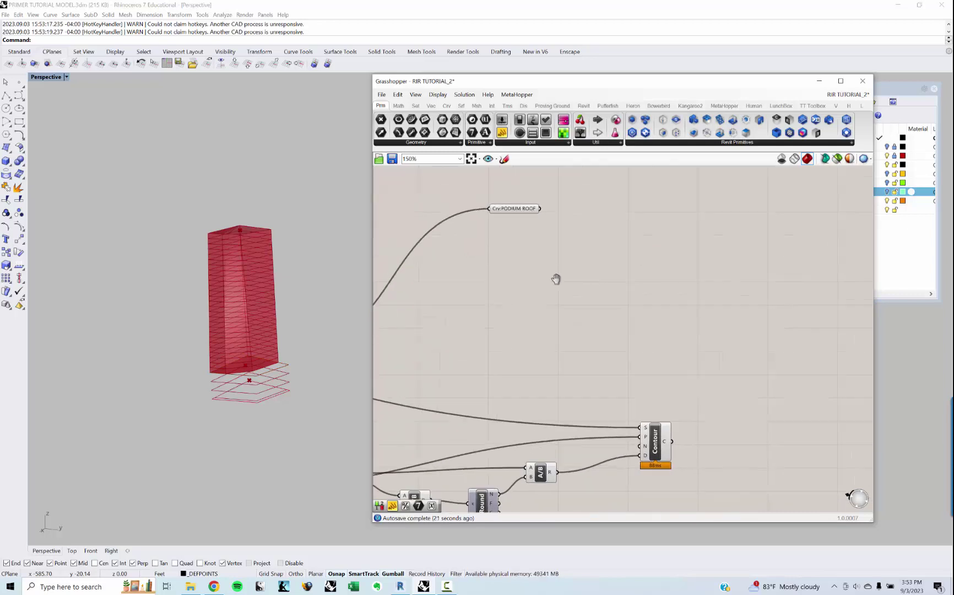
left_click_drag(512, 211, 660, 304)
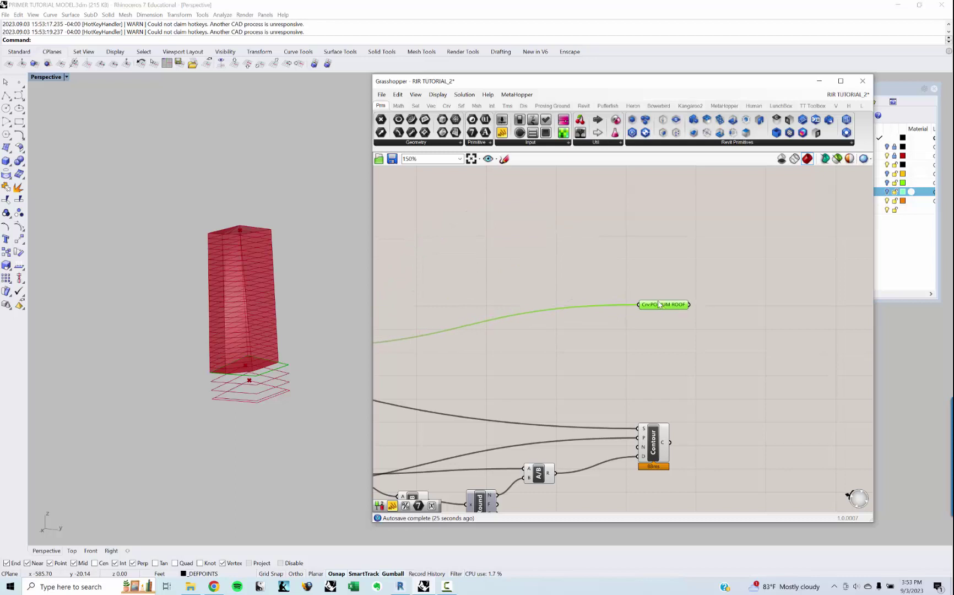
left_click(618, 270)
Step: Highlight the Contour output in the model and examine the floor curves where the tower base meets the podium
right_click_drag(645, 308, 646, 306)
scroll(290, 369, "up", 5)
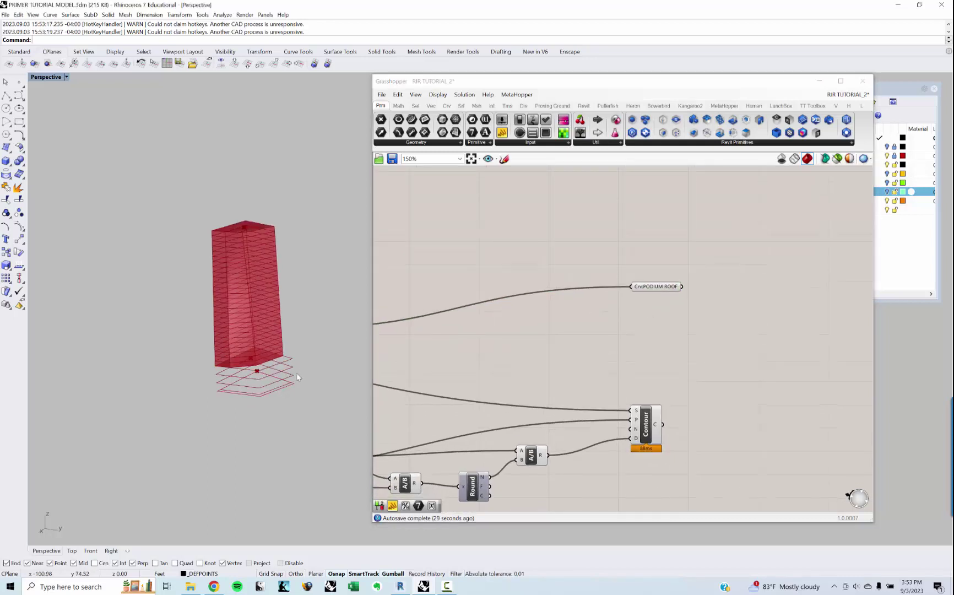
left_click(660, 439)
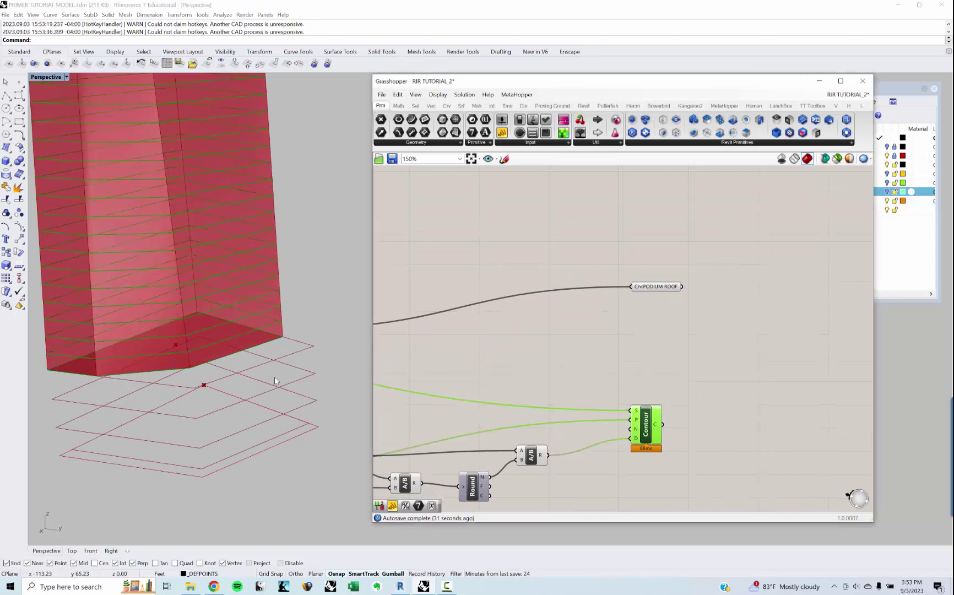
scroll(259, 377, "up", 5)
right_click_drag(212, 377, 301, 348)
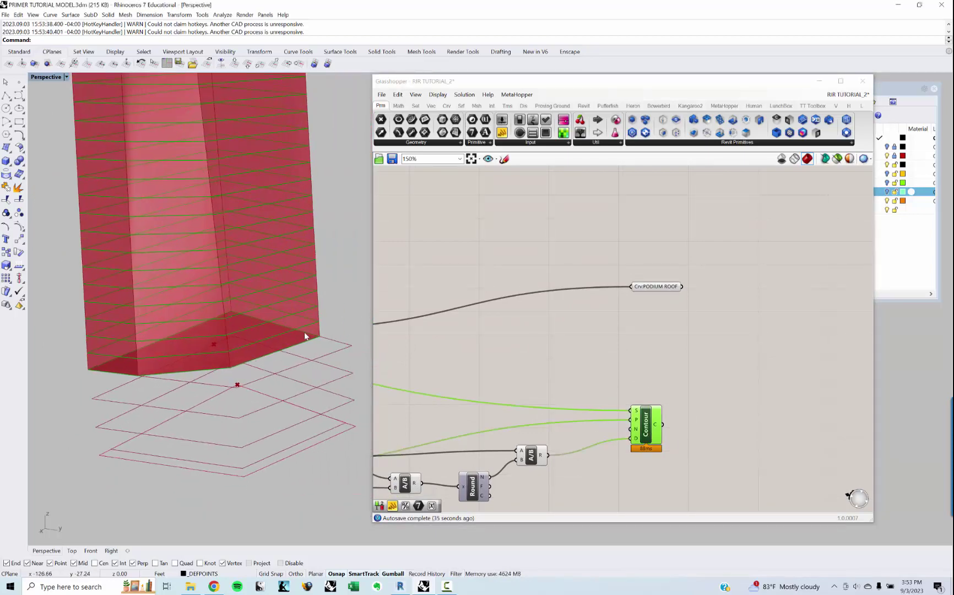
left_click(628, 343)
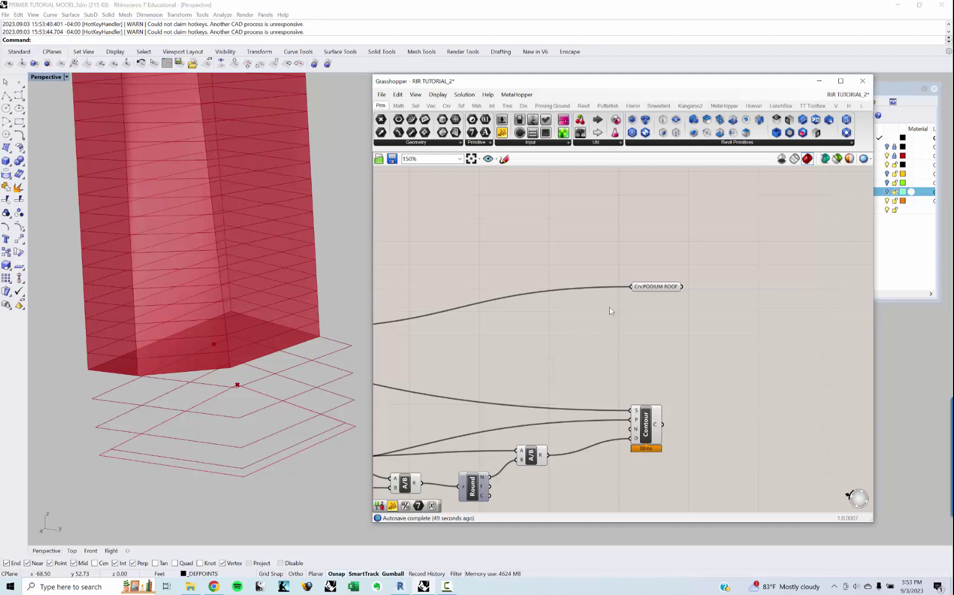
Step: Highlight the tower's Contour output and examine how the floor curves are distributed over the tower's full height
left_click(645, 424)
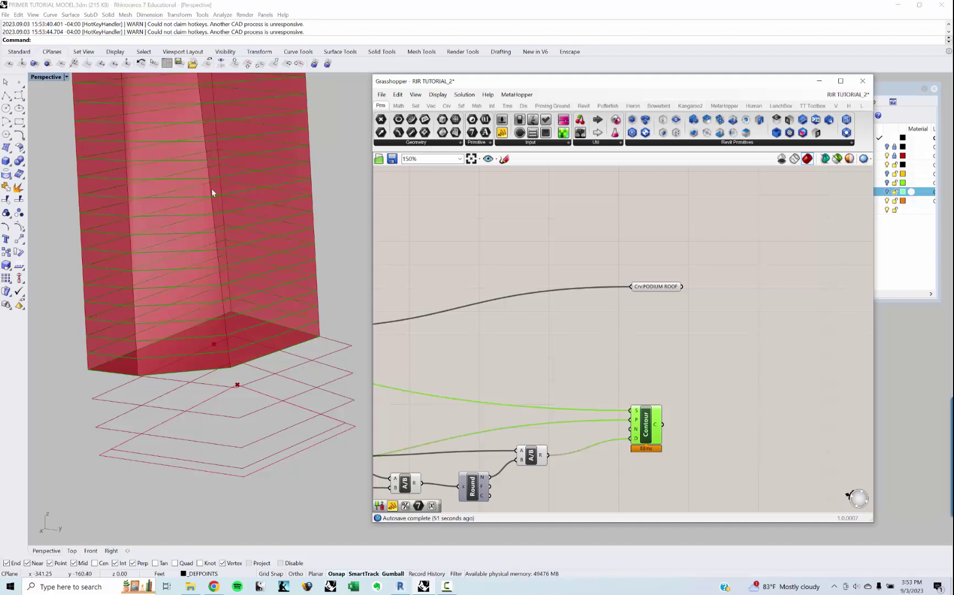
scroll(236, 254, "down", 5)
right_click_drag(236, 254, 207, 200)
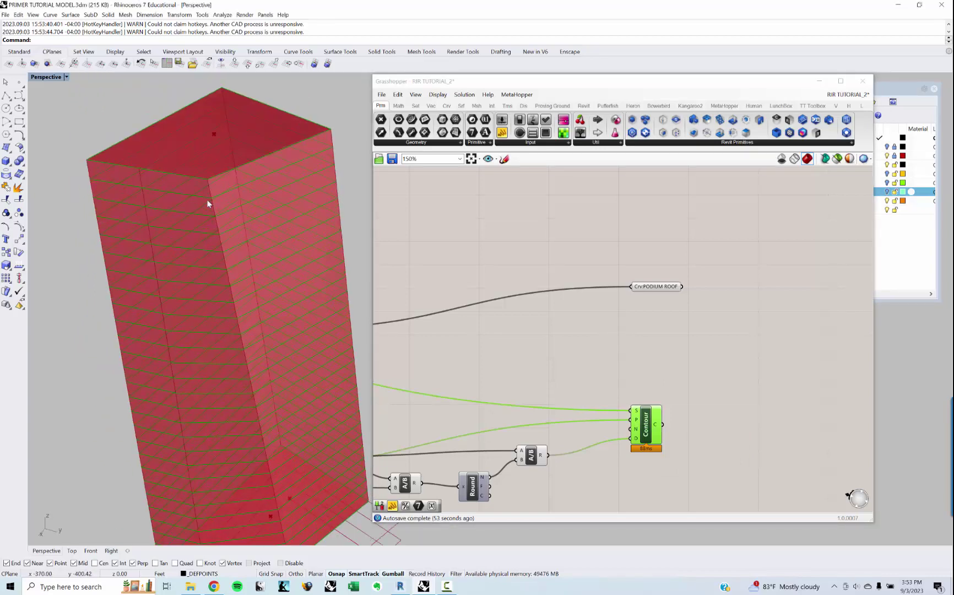
scroll(218, 361, "down", 3)
right_click_drag(219, 365, 217, 280)
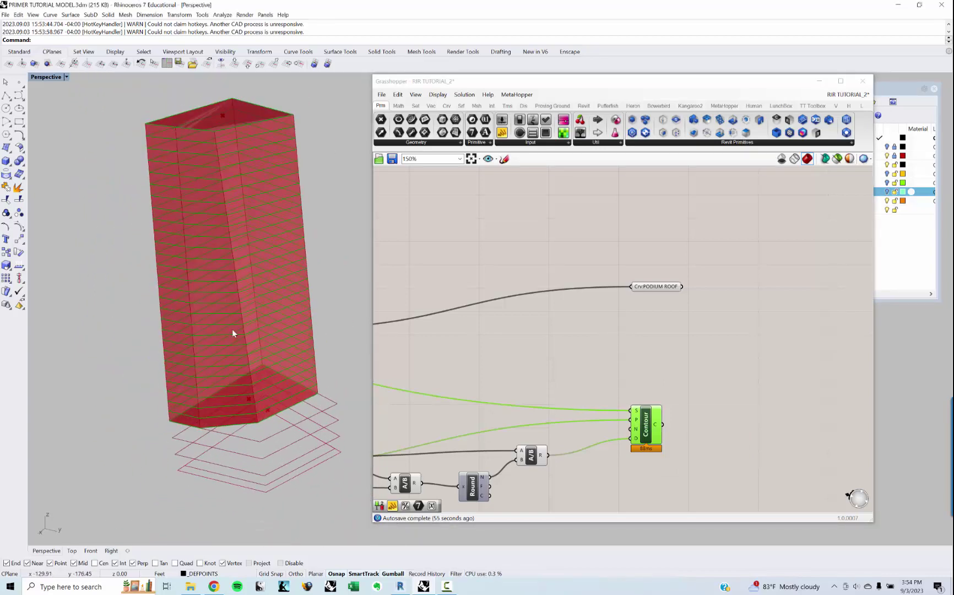
scroll(233, 325, "up", 3)
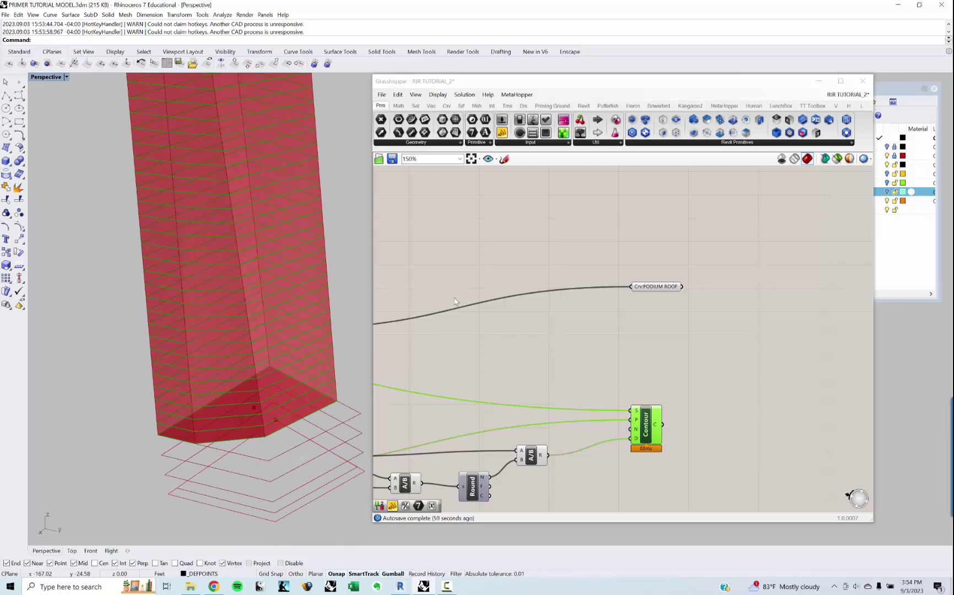
right_click_drag(523, 254, 513, 267)
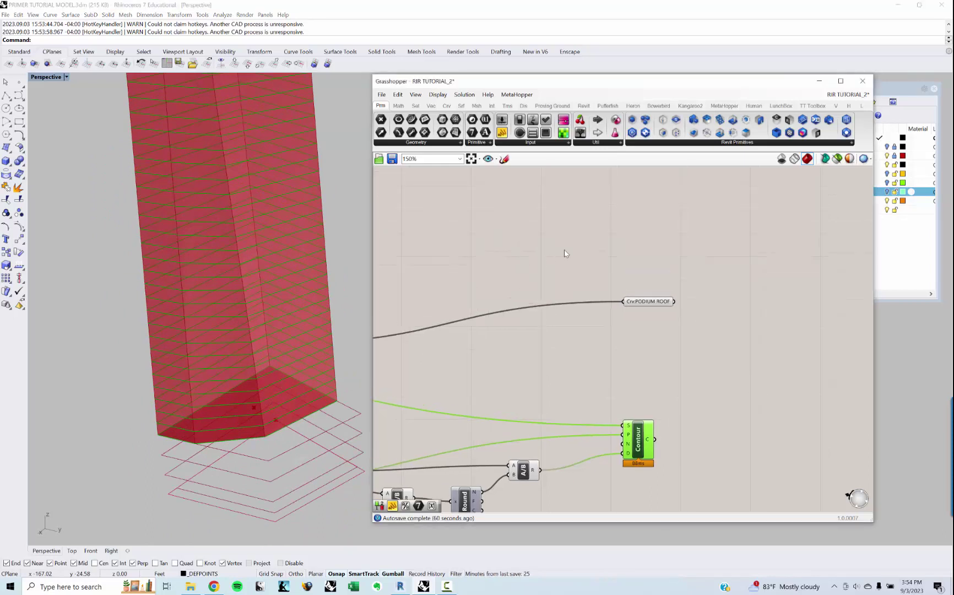
scroll(565, 259, "down", 3)
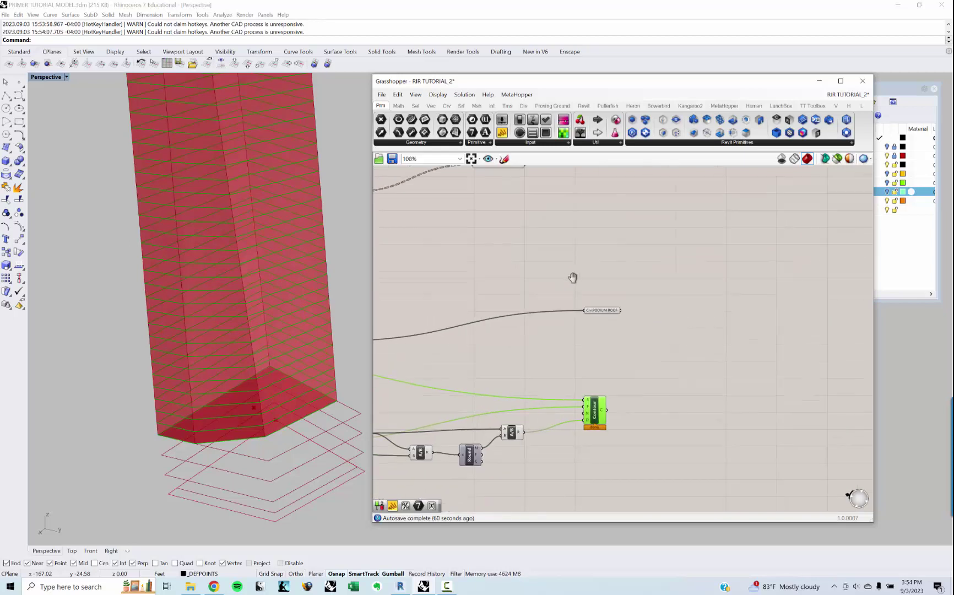
right_click_drag(571, 278, 590, 313)
scroll(649, 297, "down", 1)
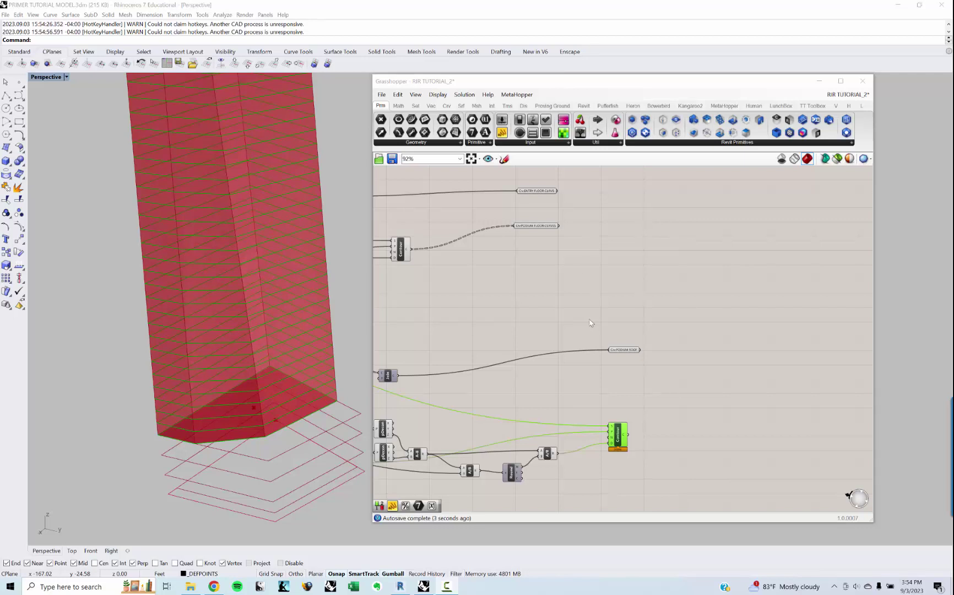
Step: Add a Curve parameter beside the tower's Contour component and connect the contour output to it
right_click(608, 291)
right_click_drag(598, 277, 566, 271)
right_click_drag(590, 315, 580, 294)
left_click_drag(577, 411, 586, 411)
left_click(627, 416)
double_click(634, 421)
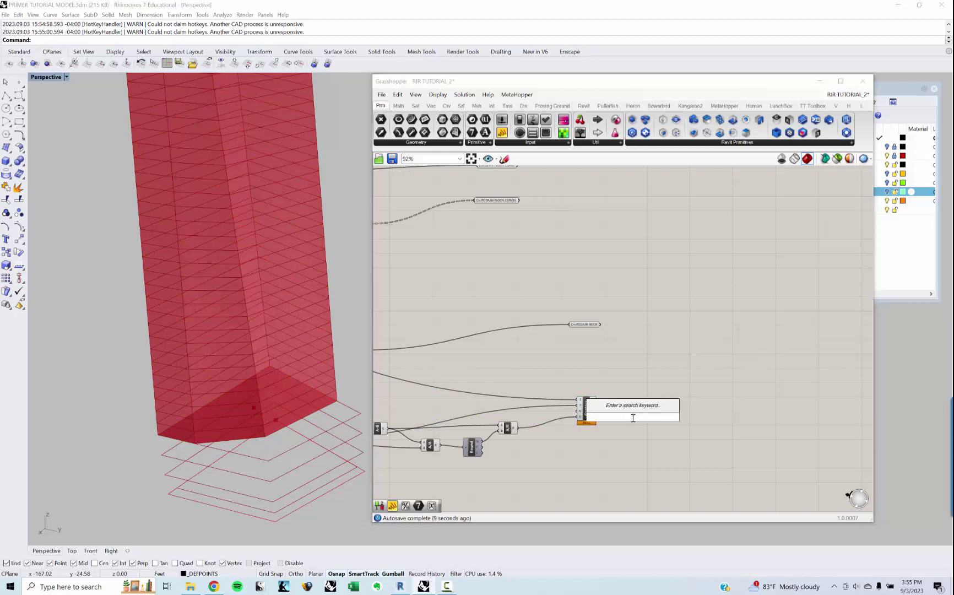
type("c")
left_click(610, 394)
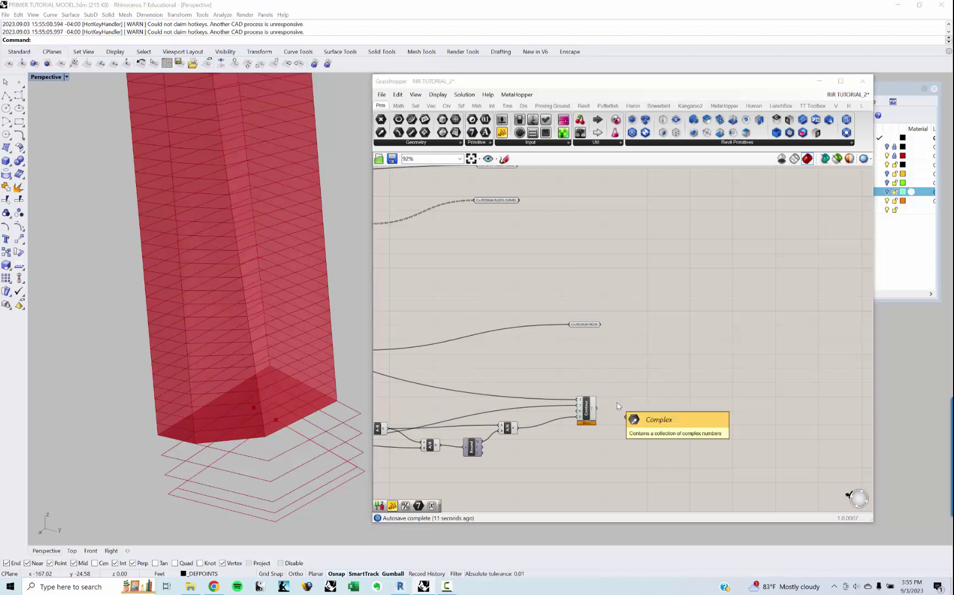
scroll(595, 411, "up", 3)
left_click_drag(589, 408, 642, 410)
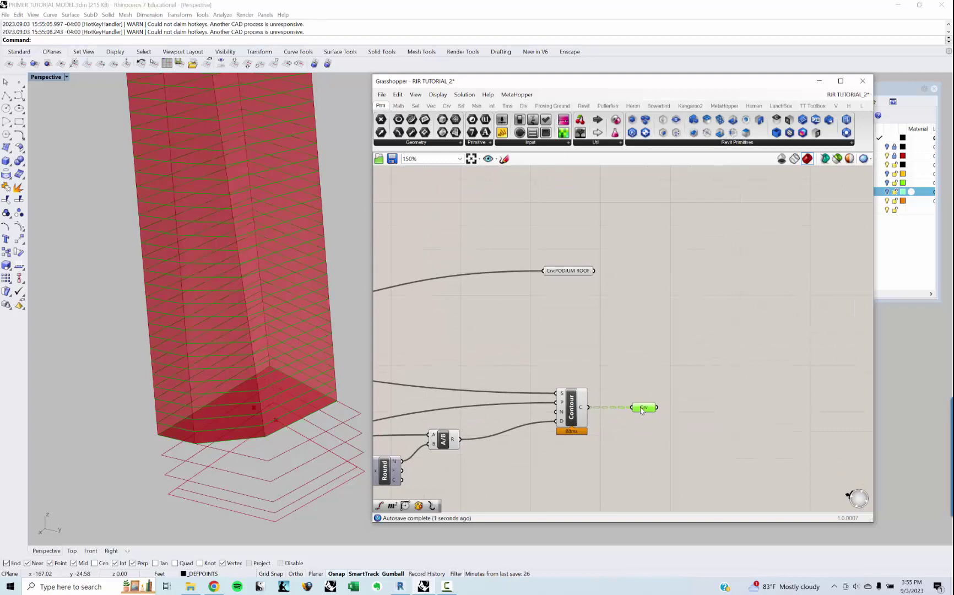
Step: Move the PODIUM ROOF parameter farther along the canvas, beyond the new Curve parameter
right_click_drag(565, 330, 620, 347)
left_click(625, 274)
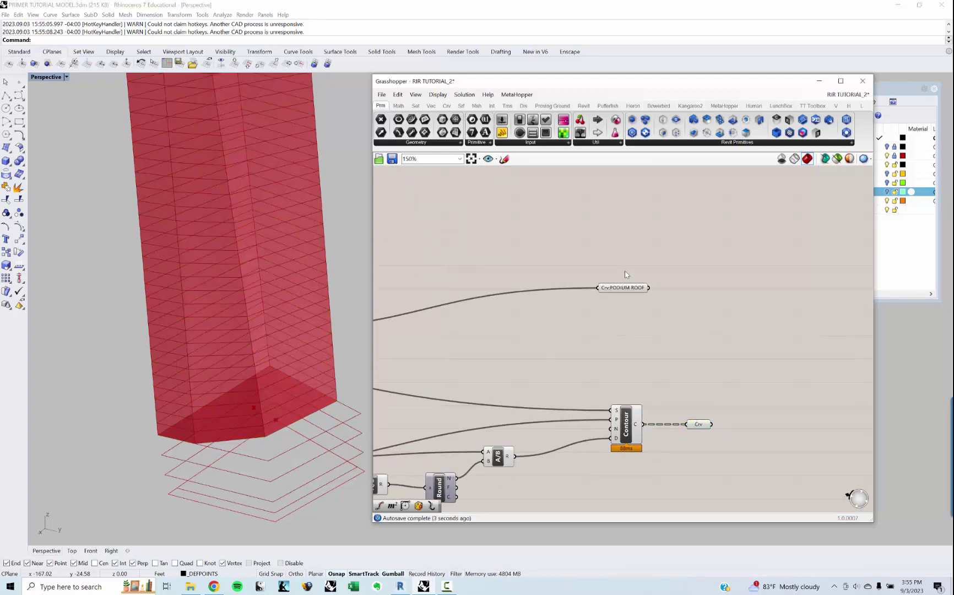
left_click_drag(627, 287, 756, 282)
right_click_drag(697, 424, 637, 393)
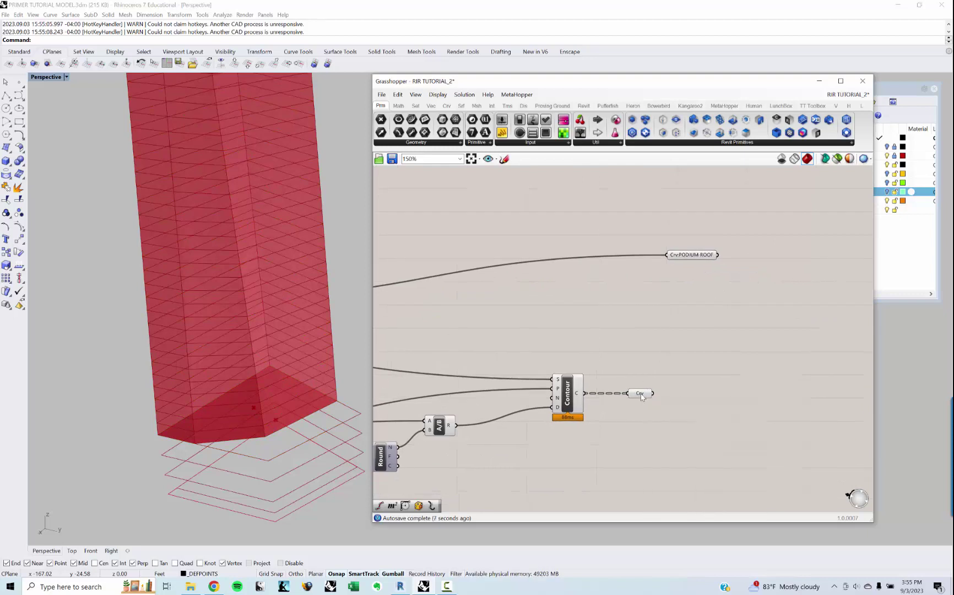
mouse_move(642, 397)
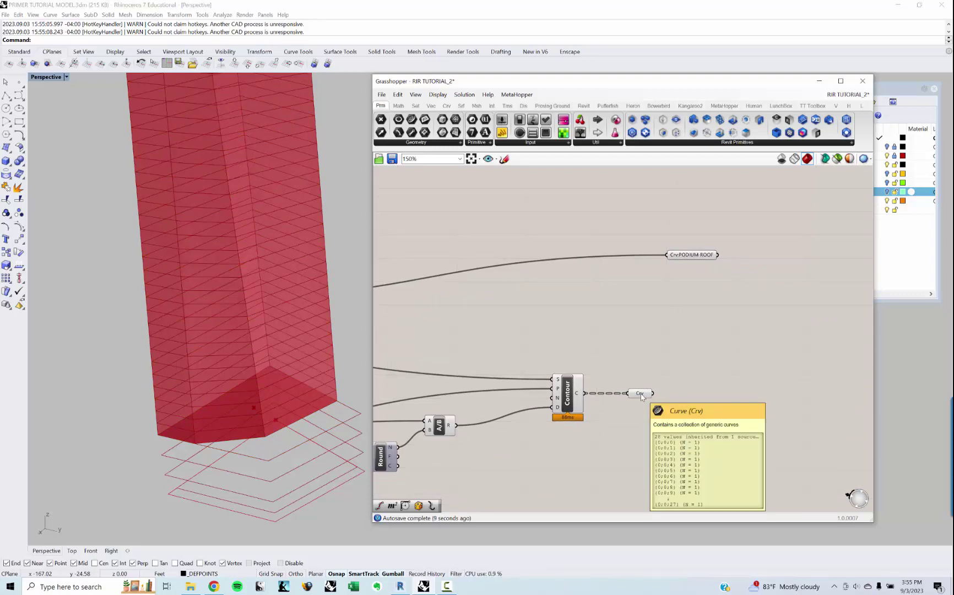
double_click(708, 398)
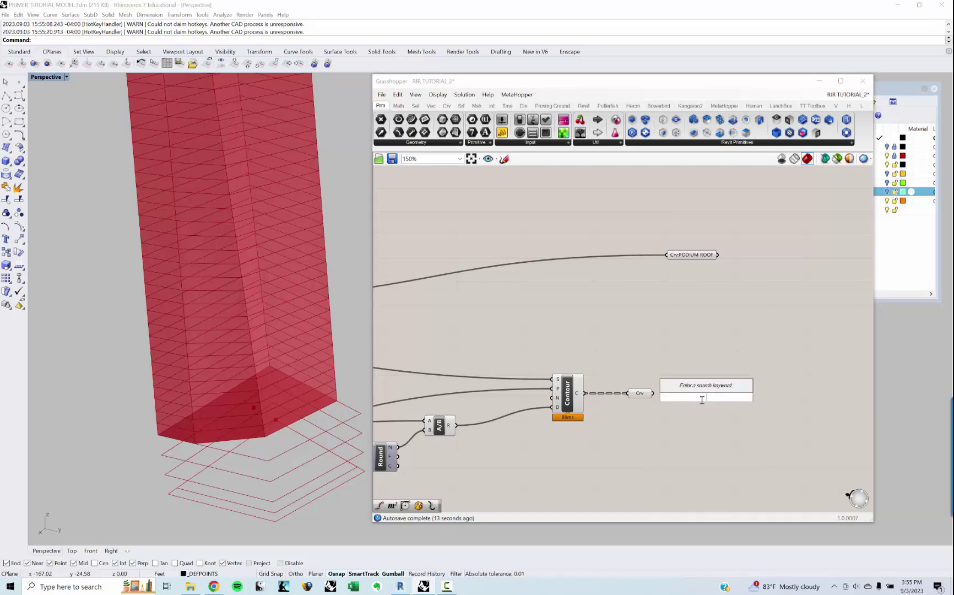
type("OFF")
key("Up")
key("Up")
key("Up")
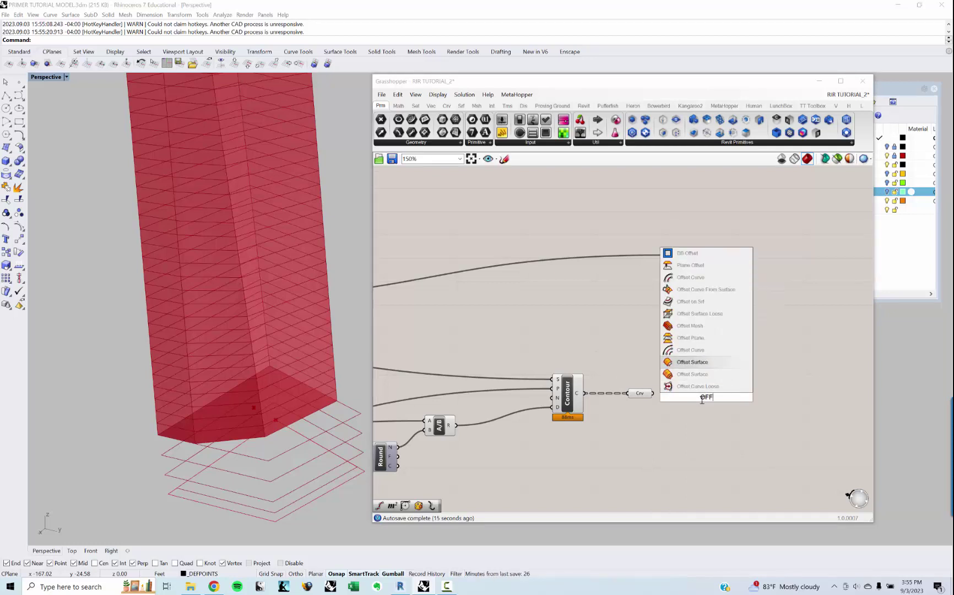
key("Return")
key("Delete")
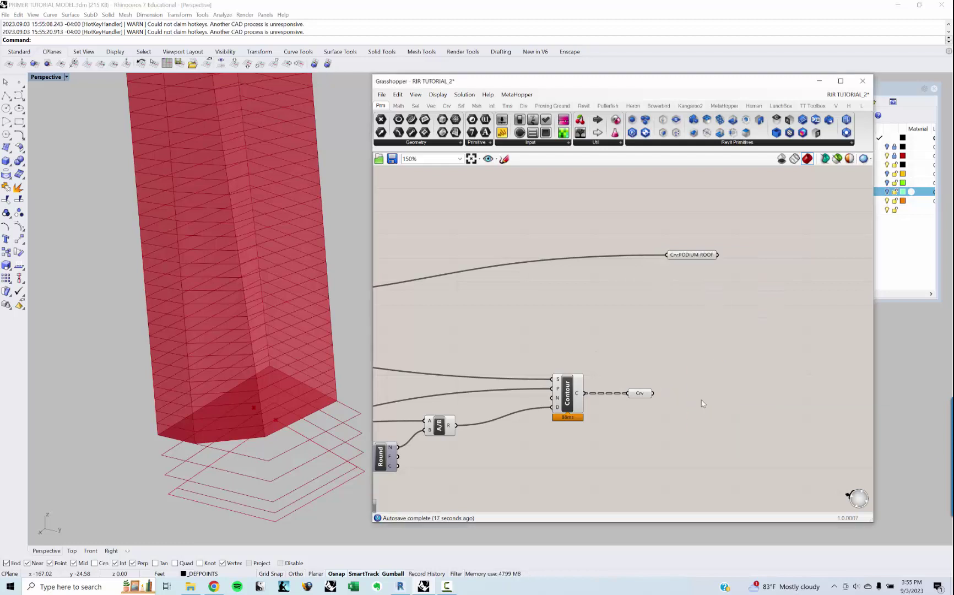
Step: Add an Offset Curve component and connect the tower's Curve parameter to its curve input
double_click(691, 424)
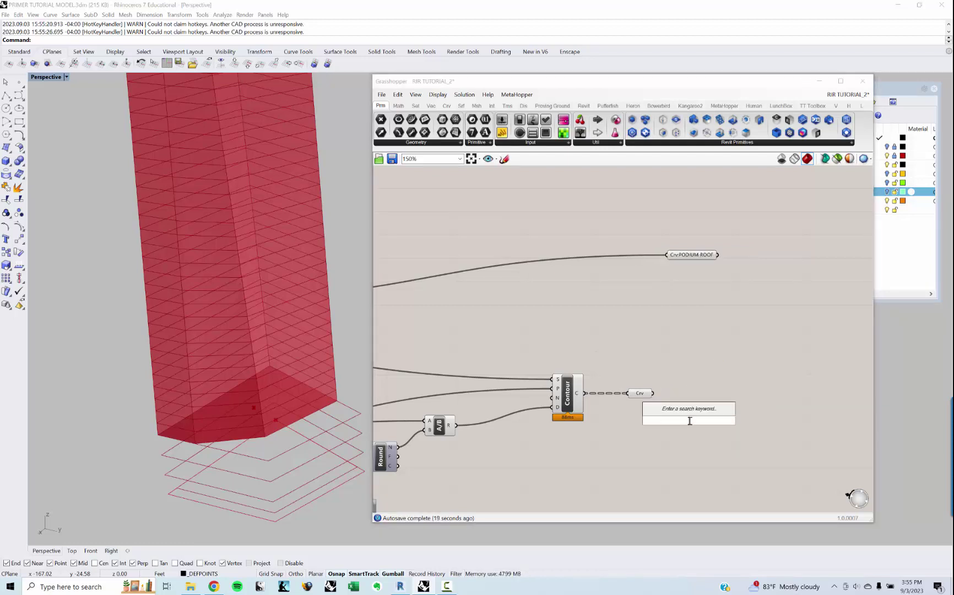
type("OFFS")
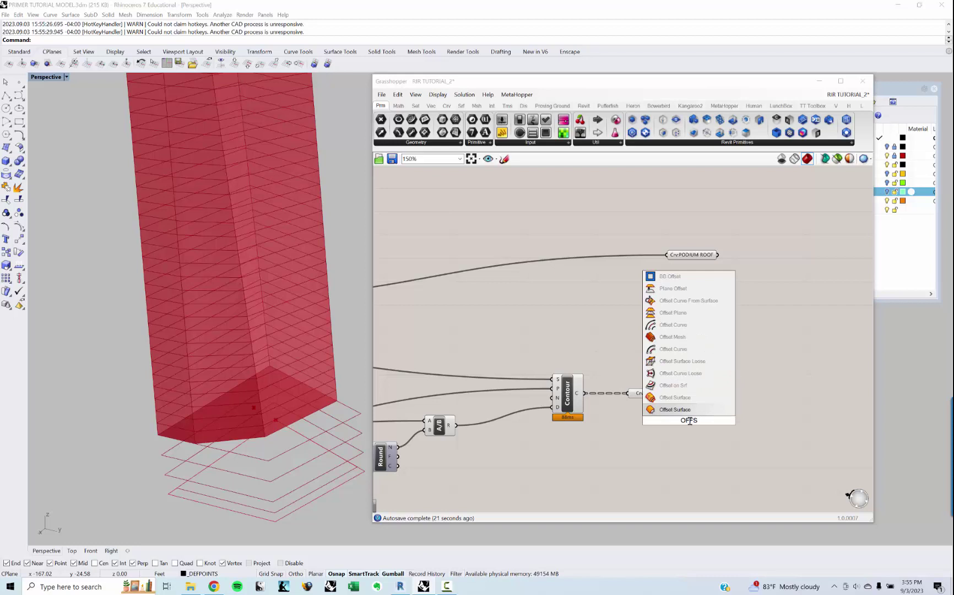
key("Up")
key("Up")
key("Up")
key("Up")
key("Up")
key("Return")
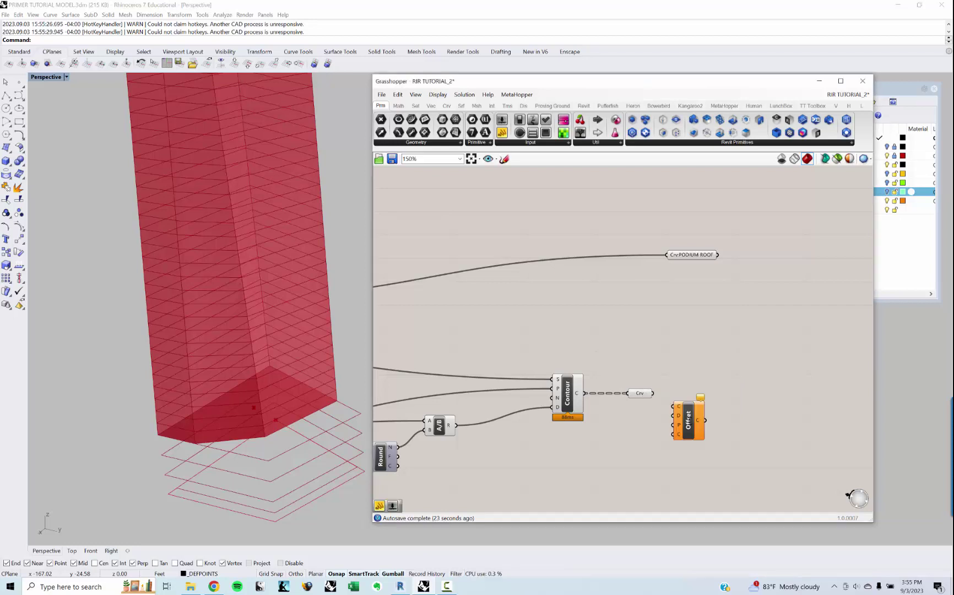
scroll(689, 425, "up", 1)
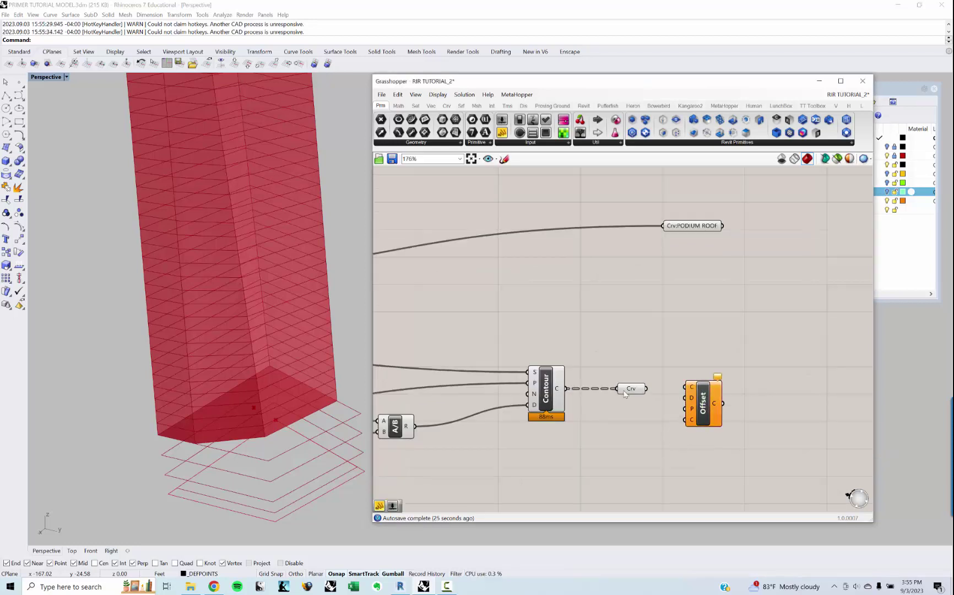
left_click_drag(647, 389, 692, 389)
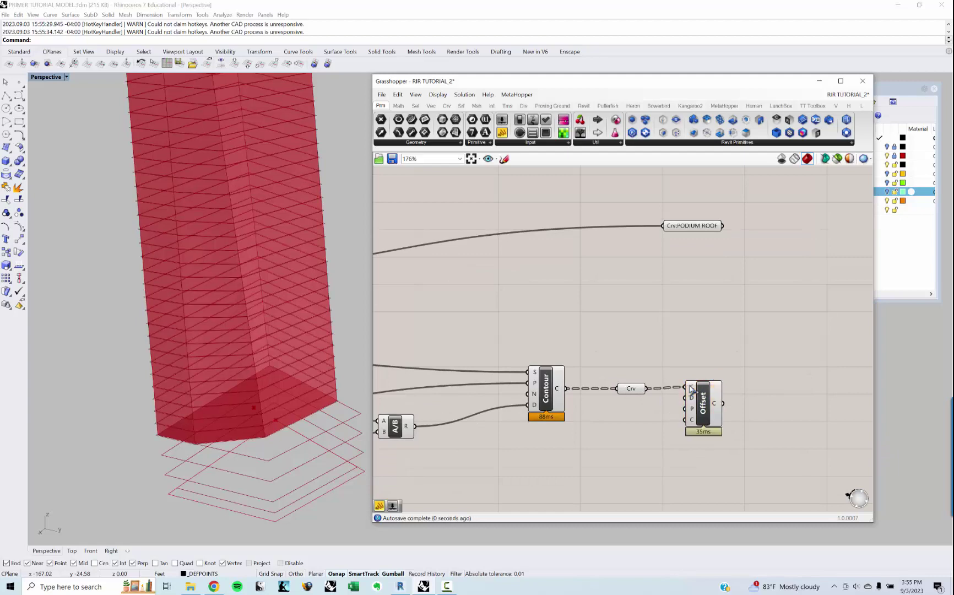
Step: Examine the offset floor curves at the tower base, and delete the Offset component
right_click_drag(713, 418, 687, 431)
scroll(687, 431, "up", 3)
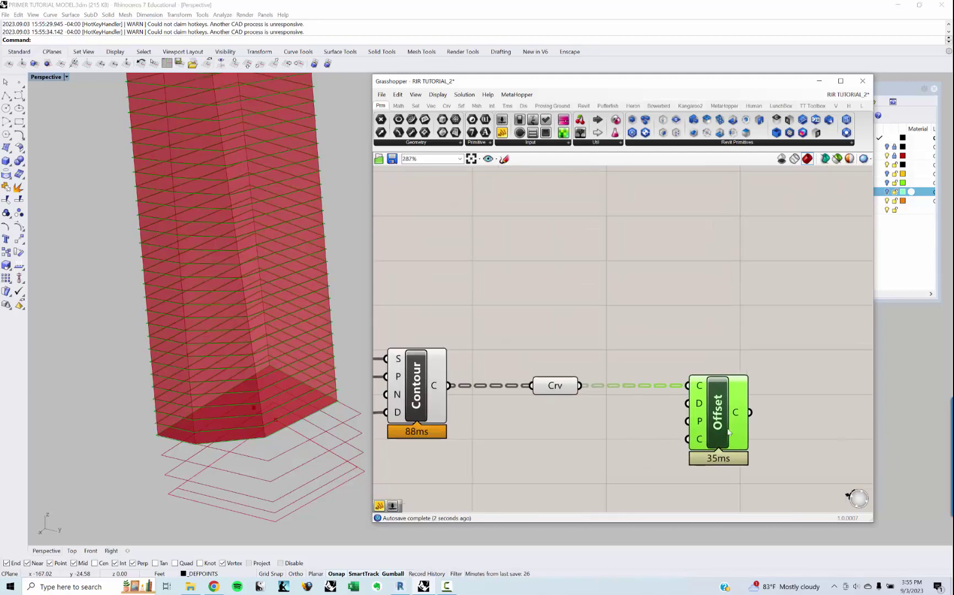
double_click(595, 453)
key("Escape")
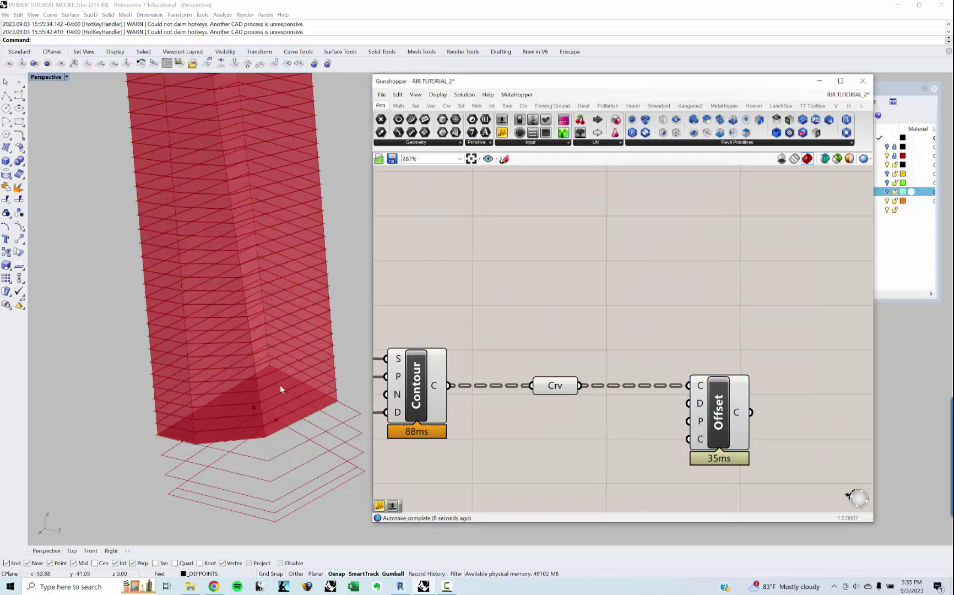
scroll(280, 385, "down", 3)
scroll(160, 428, "up", 8)
mouse_move(295, 445)
right_mouse_down("shift")
mouse_move(290, 401)
mouse_move(311, 468)
mouse_move(297, 426)
right_mouse_up("shift")
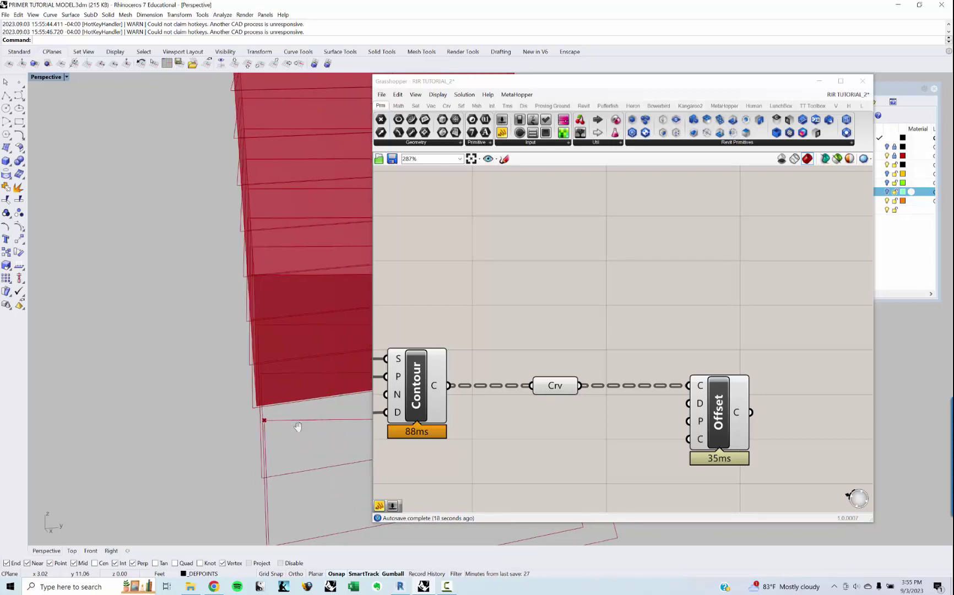
mouse_move(298, 426)
right_mouse_down()
mouse_move(305, 410)
mouse_move(297, 419)
right_mouse_up()
right_click_drag(721, 430, 711, 429)
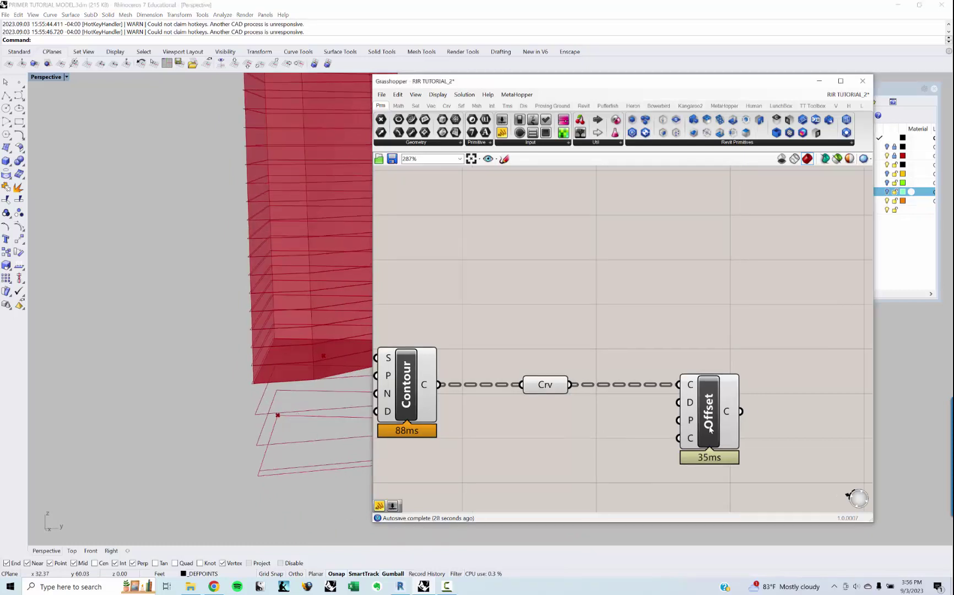
left_click(709, 427)
key("Delete")
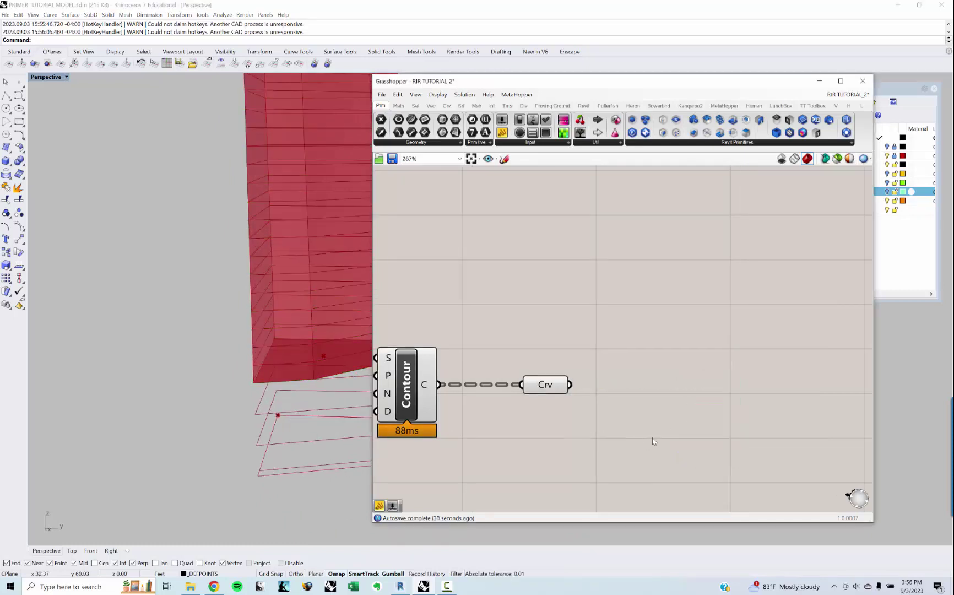
Step: Add a Fillet component and connect the tower's Curve parameter to its curve input
double_click(651, 441)
type("fil")
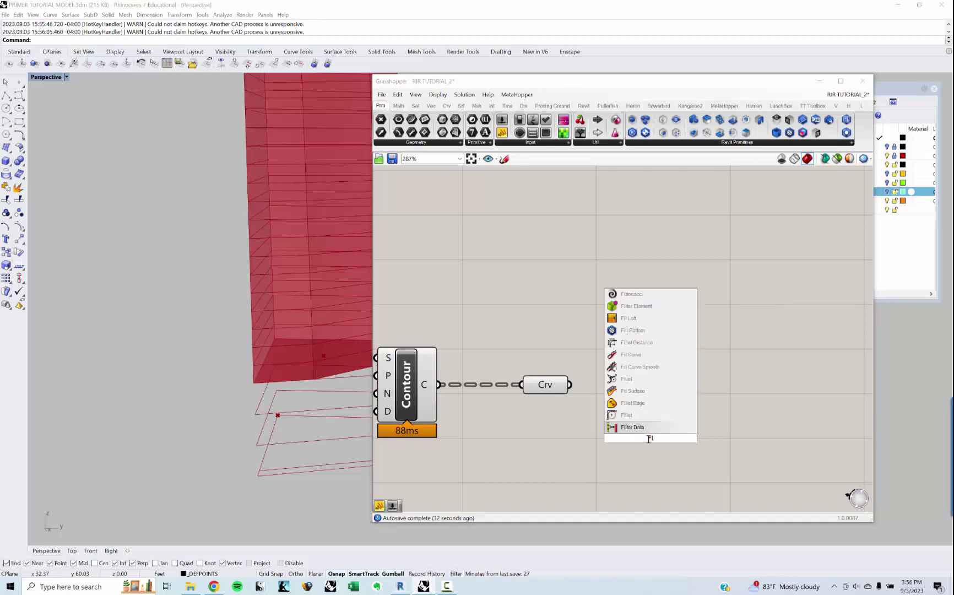
key("Up")
key("Return")
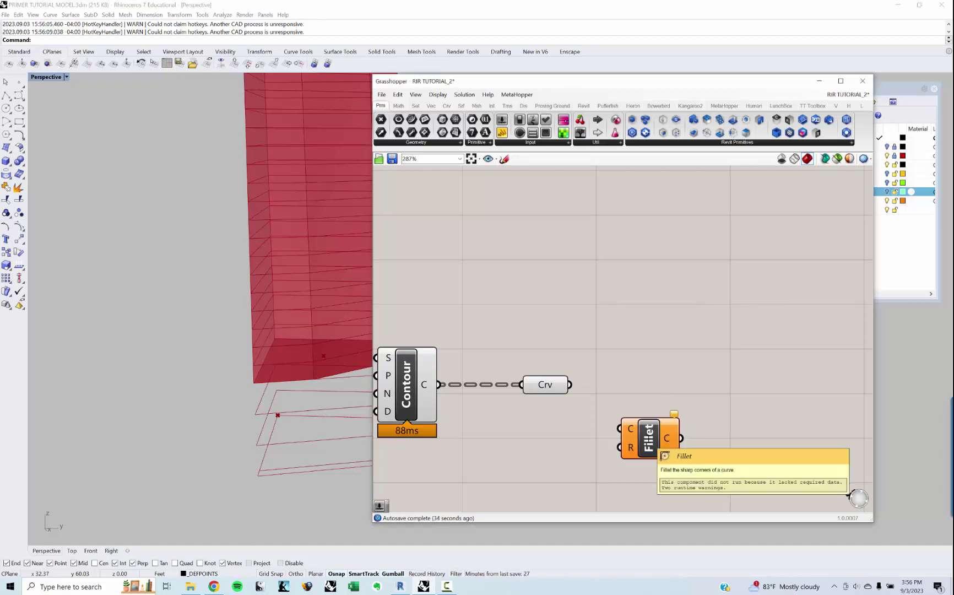
left_click_drag(571, 385, 668, 432)
left_click(590, 450)
Step: Create a number slider ranging from 0 to 6 with value 3 and connect it to the Fillet radius input
double_click(582, 447)
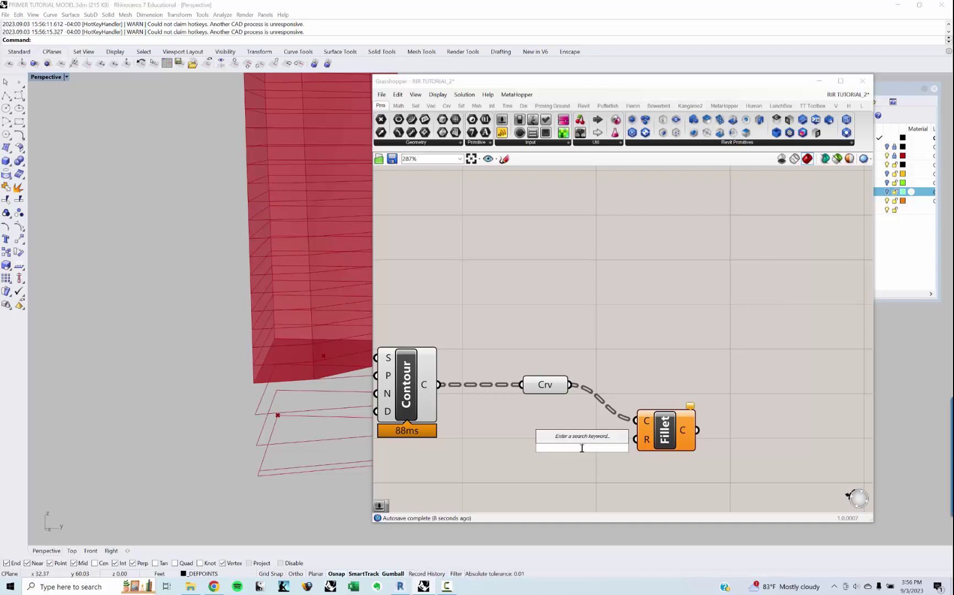
type("0<3<")
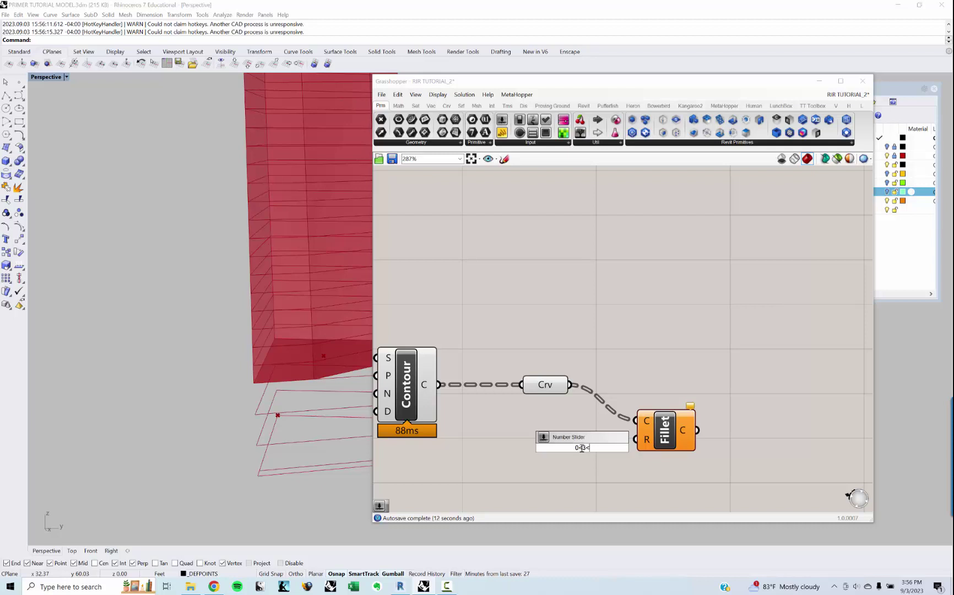
type("6")
key("Return")
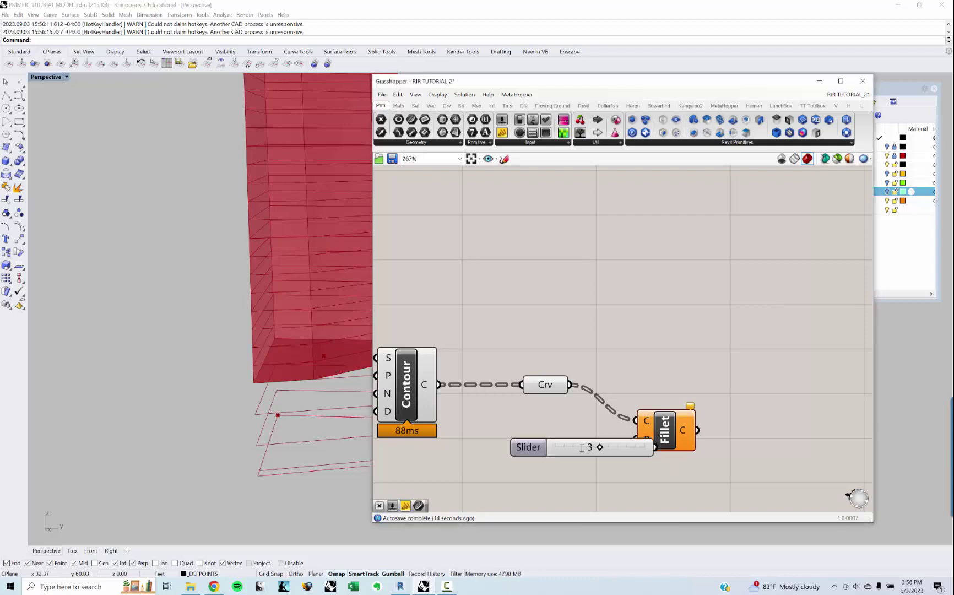
mouse_move(641, 457)
left_mouse_down()
mouse_move(579, 465)
mouse_move(636, 439)
left_mouse_up()
scroll(281, 342, "up", 8)
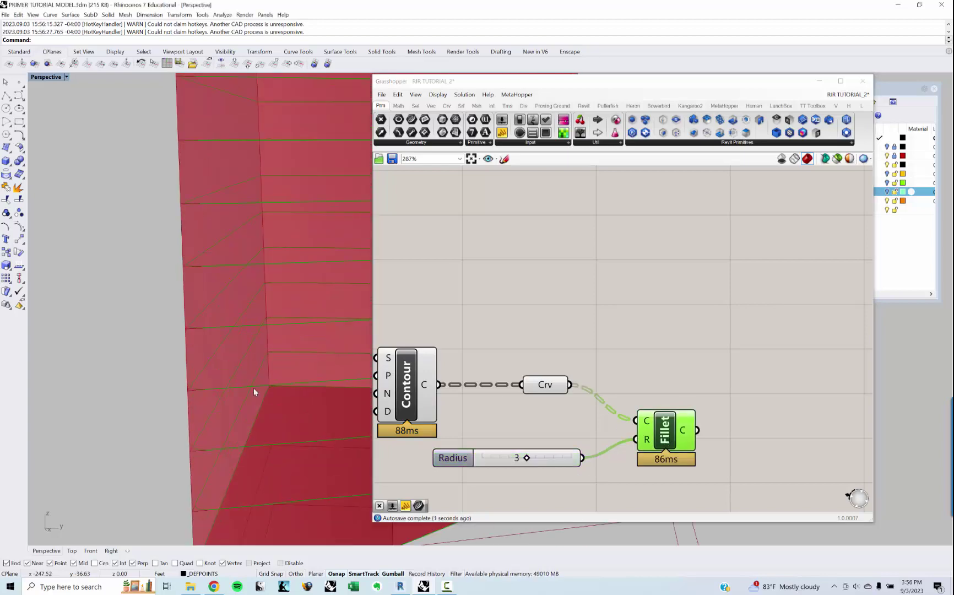
right_click_drag(255, 389, 246, 406)
scroll(245, 405, "down", 4)
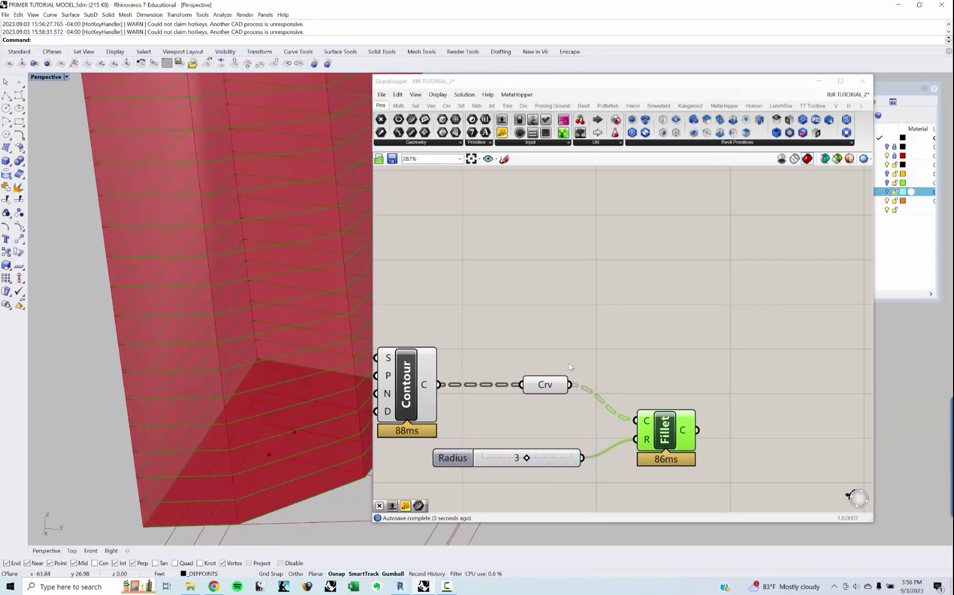
Step: Turn off the preview of the tower's Contour component and its Curve parameter
left_click_drag(572, 426, 427, 342)
right_click(436, 308)
left_click(478, 320)
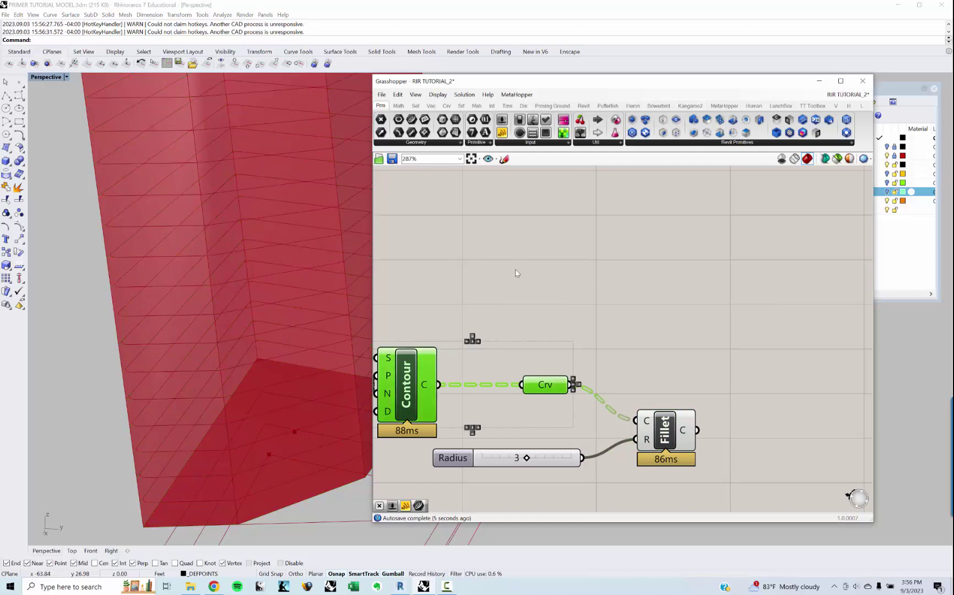
scroll(515, 269, "down", 5)
scroll(668, 305, "up", 2)
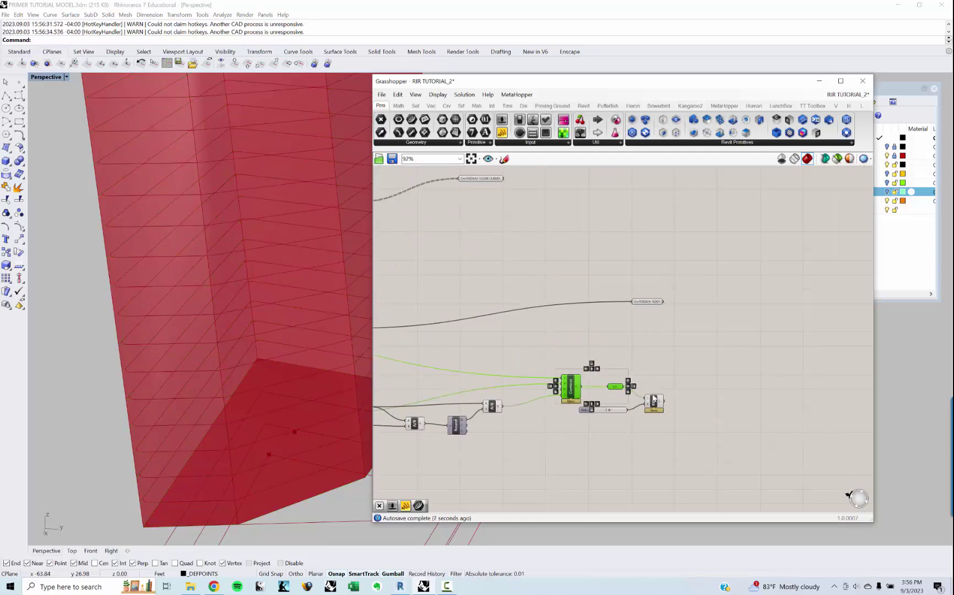
Step: Move the PODIUM ROOF, PODIUM FLOOR CURVES and ENTRY FLOOR CURVE parameters further along the canvas so they line up in one column
left_click_drag(650, 304, 717, 310)
scroll(667, 283, "down", 2)
right_click_drag(667, 283, 681, 316)
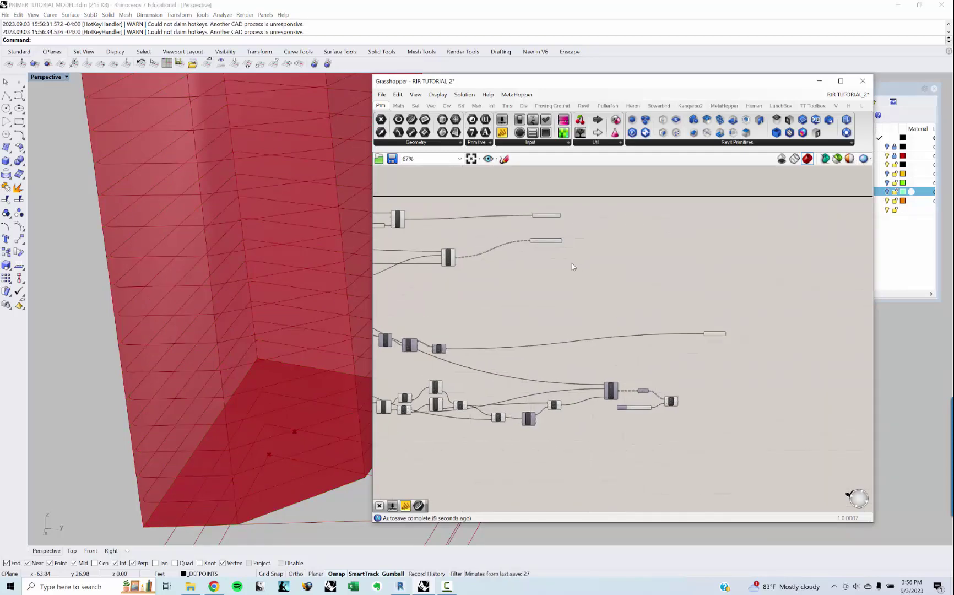
left_click_drag(547, 240, 710, 297)
left_click(500, 200)
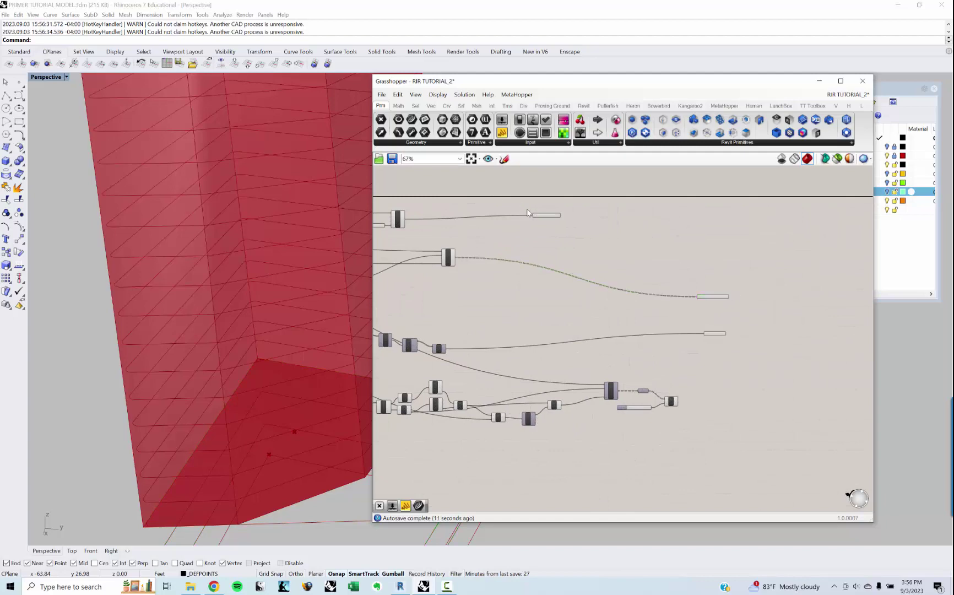
left_click_drag(545, 215, 694, 263)
scroll(695, 264, "up", 2)
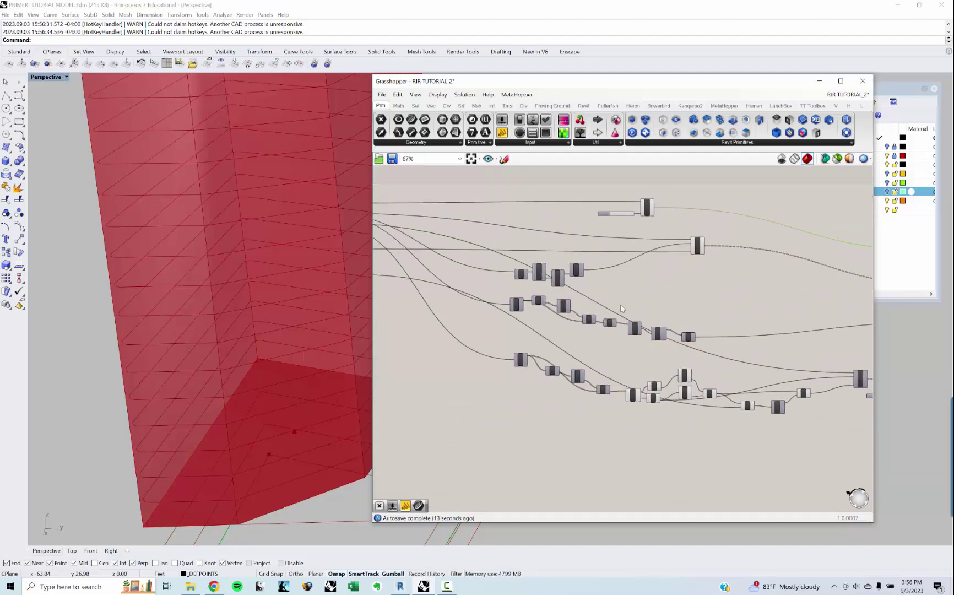
Step: Turn off the preview of all intermediate components between the massing inputs and the final floor curves
scroll(693, 265, "down", 3)
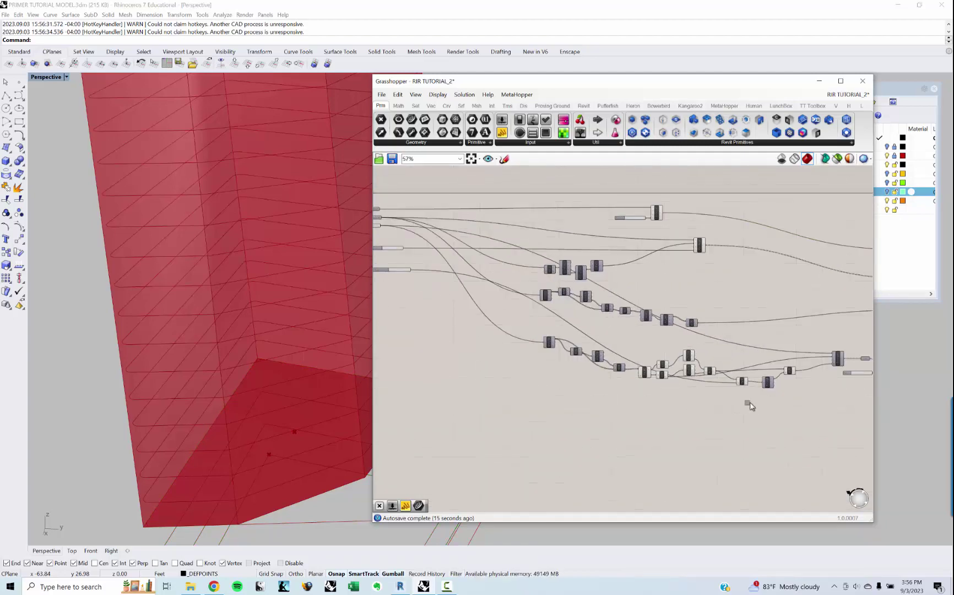
left_click_drag(750, 402, 564, 191)
right_click(563, 191)
left_click(573, 199)
scroll(484, 259, "up", 4)
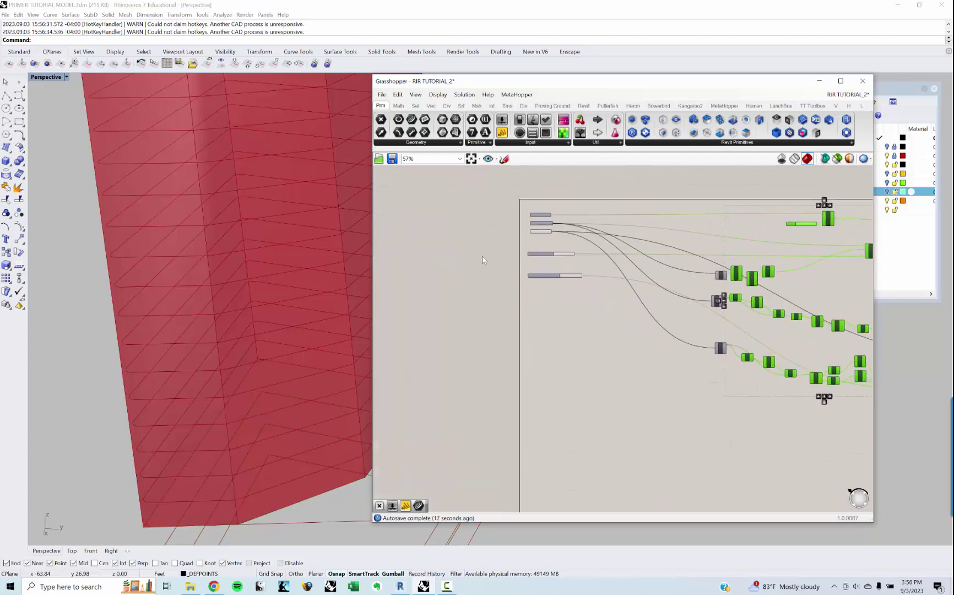
Step: Turn off the preview of the TOWER MASSING geometry parameter so only the floor curves are displayed
left_click(571, 212)
right_click(579, 238)
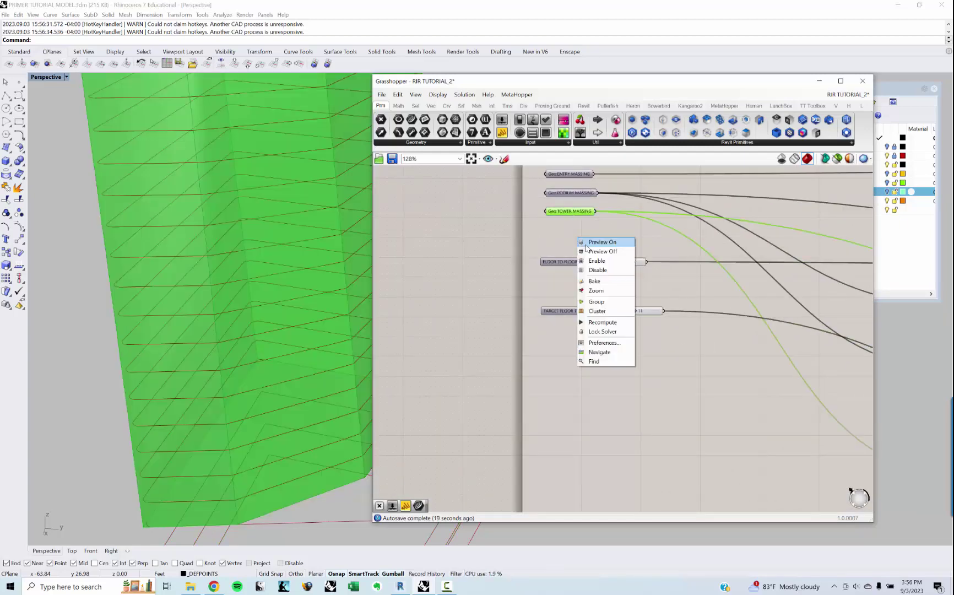
left_click(601, 251)
left_click(565, 326)
scroll(234, 429, "down", 5)
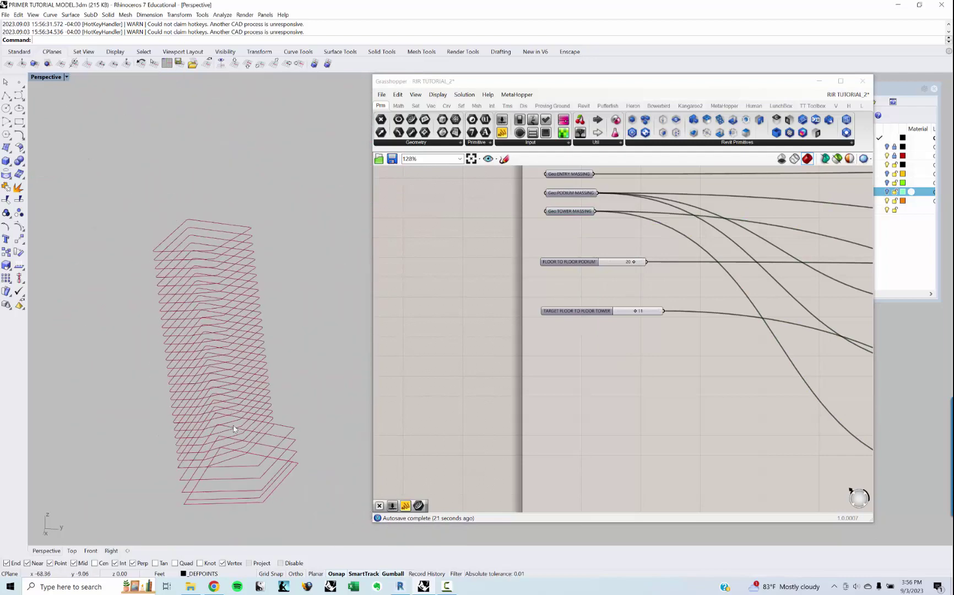
scroll(234, 428, "up", 3)
scroll(645, 341, "down", 4)
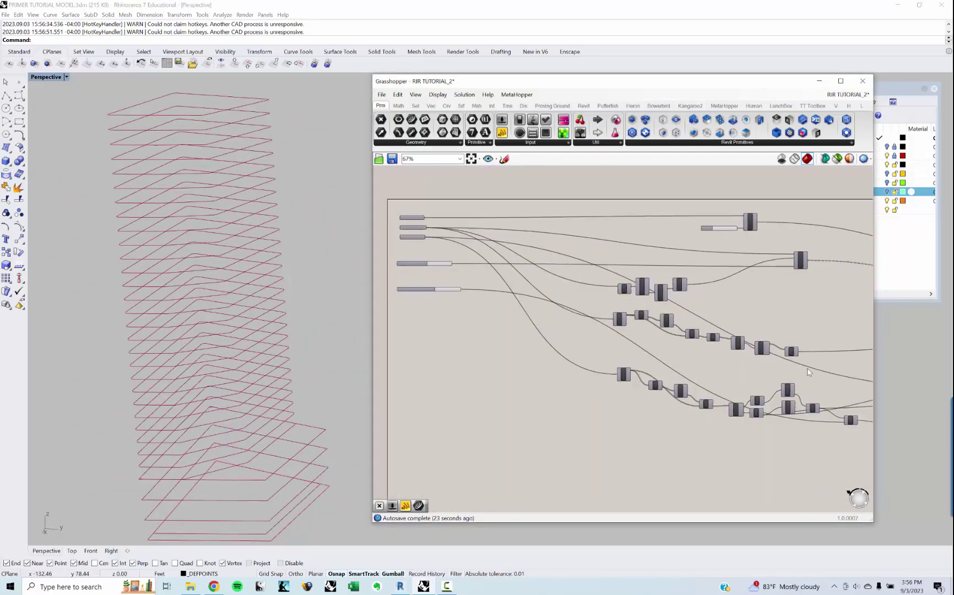
Step: Set the Fillet radius slider to 6 and inspect the tower's filleted curves and the Fillet output data
scroll(722, 374, "up", 8)
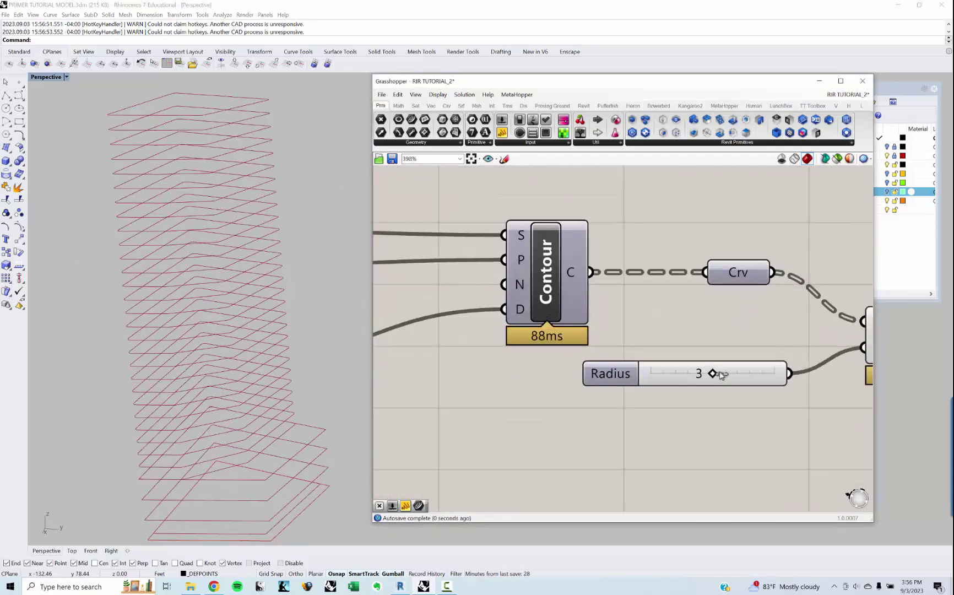
left_click_drag(721, 375, 777, 378)
right_click_drag(279, 381, 281, 413)
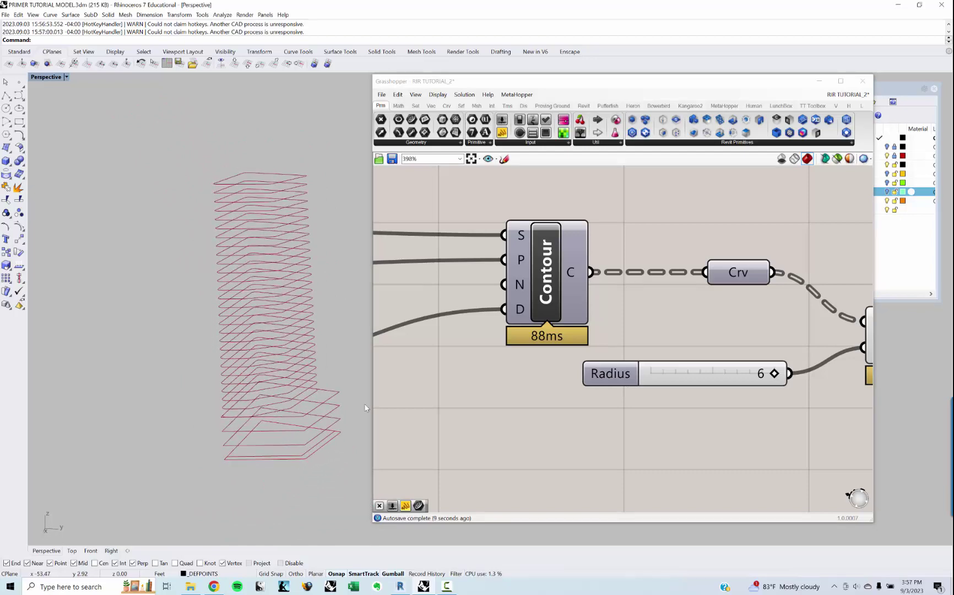
right_click_drag(688, 407, 664, 389)
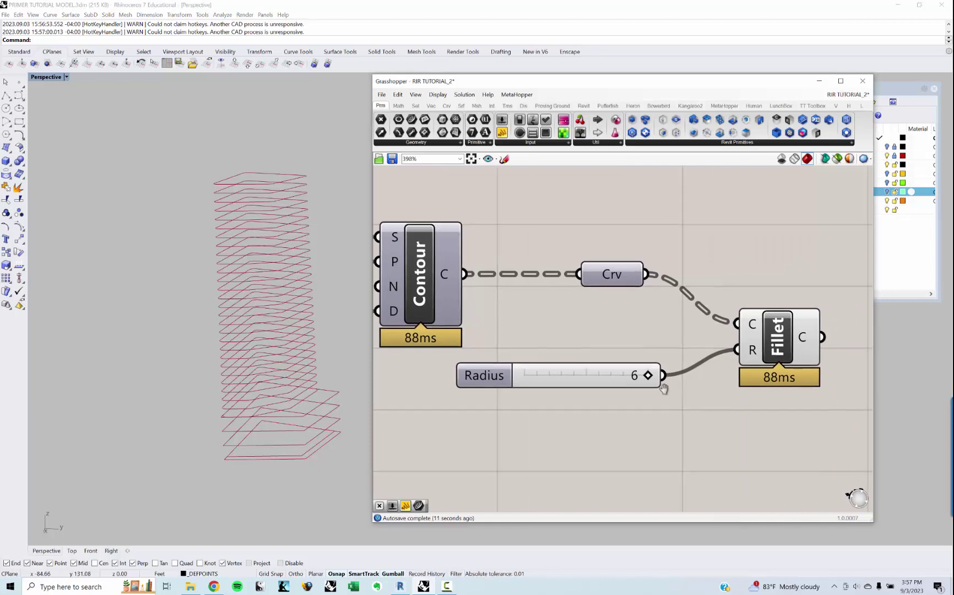
scroll(664, 389, "down", 2)
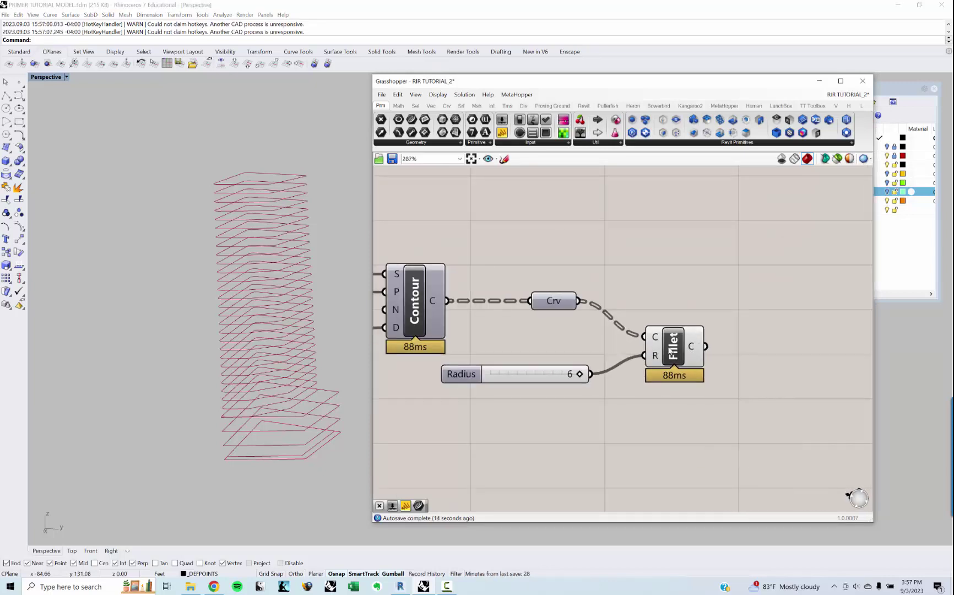
left_click(674, 350)
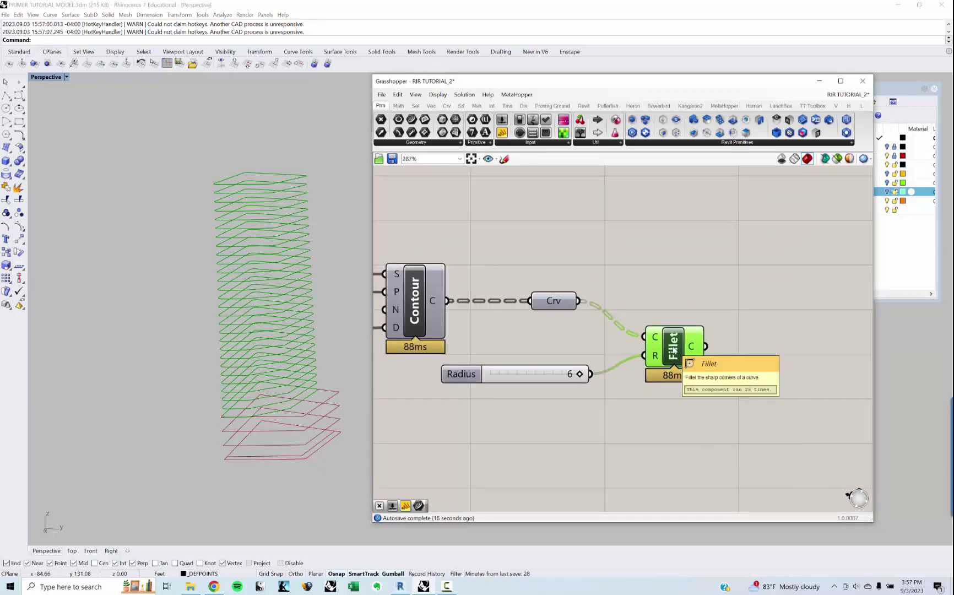
mouse_move(694, 350)
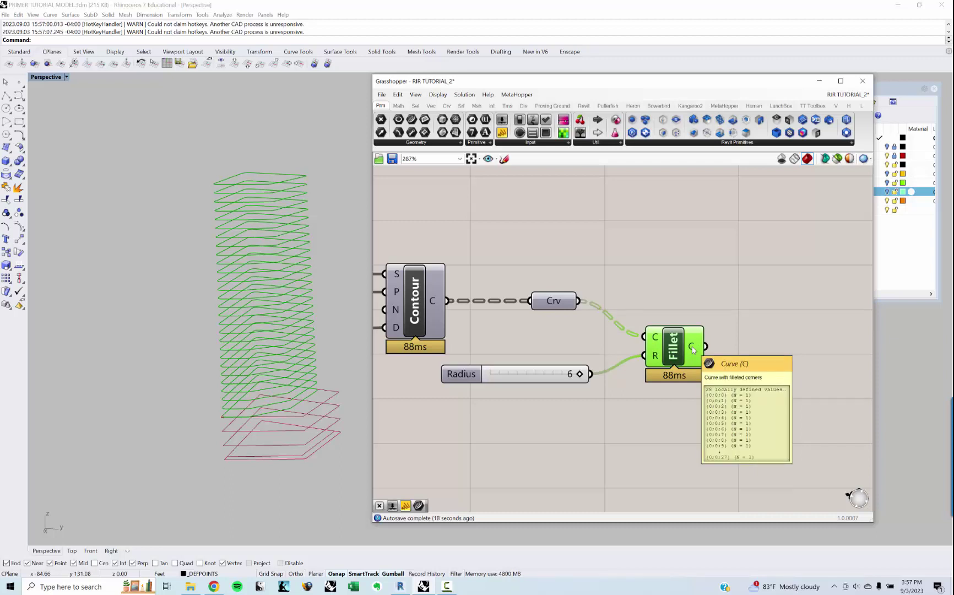
left_click(663, 266)
Step: Add a Merge component beyond the entry and podium curve parameters
scroll(663, 266, "down", 5)
right_click_drag(663, 266, 614, 358)
right_click_drag(730, 345, 587, 415)
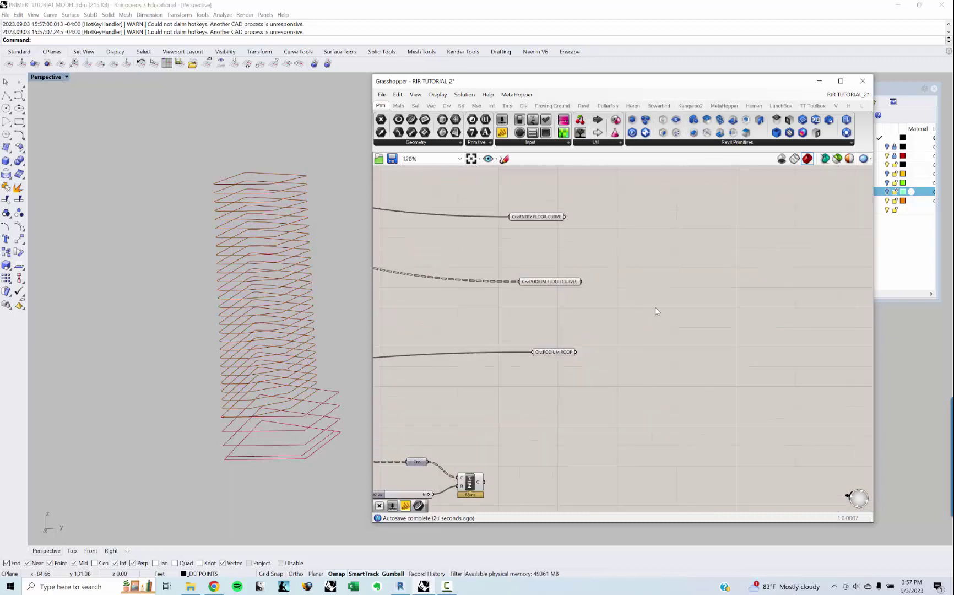
double_click(637, 306)
type("MERGE")
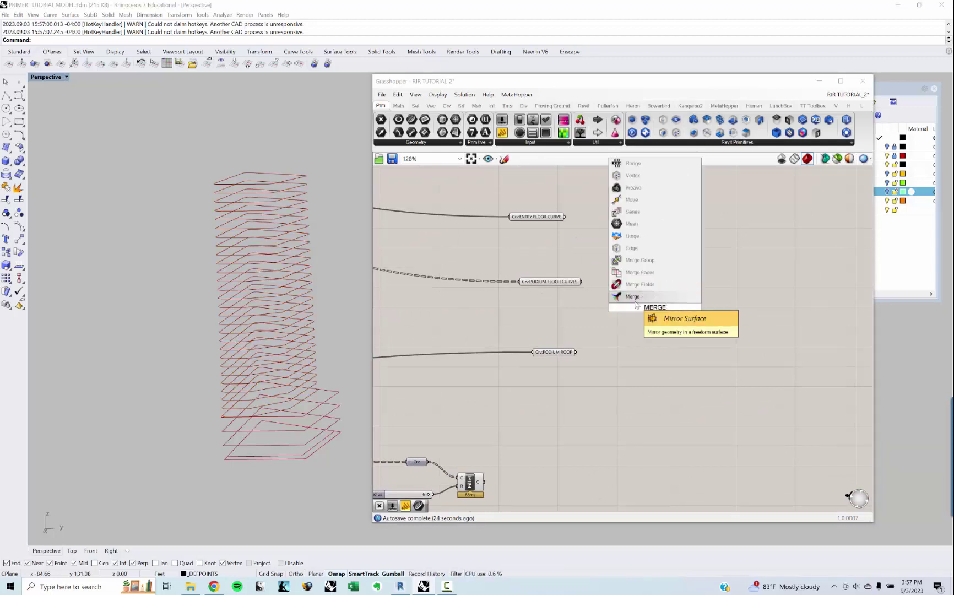
key("Return")
right_click_drag(613, 266, 622, 279)
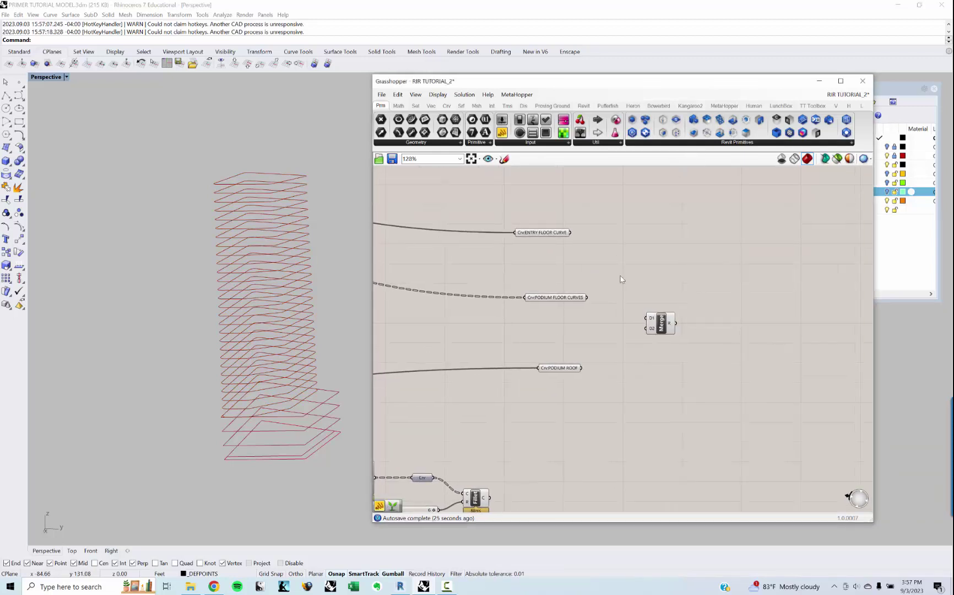
Step: Add a Param Viewer component and place it above the entry and podium Contour wires
left_click(540, 301)
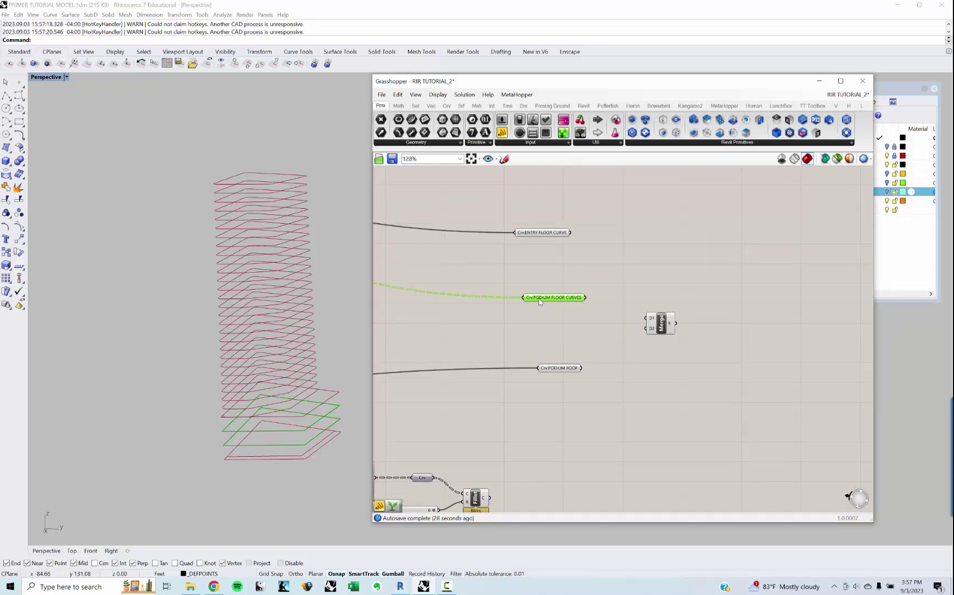
scroll(563, 301, "up", 2)
scroll(562, 302, "down", 2)
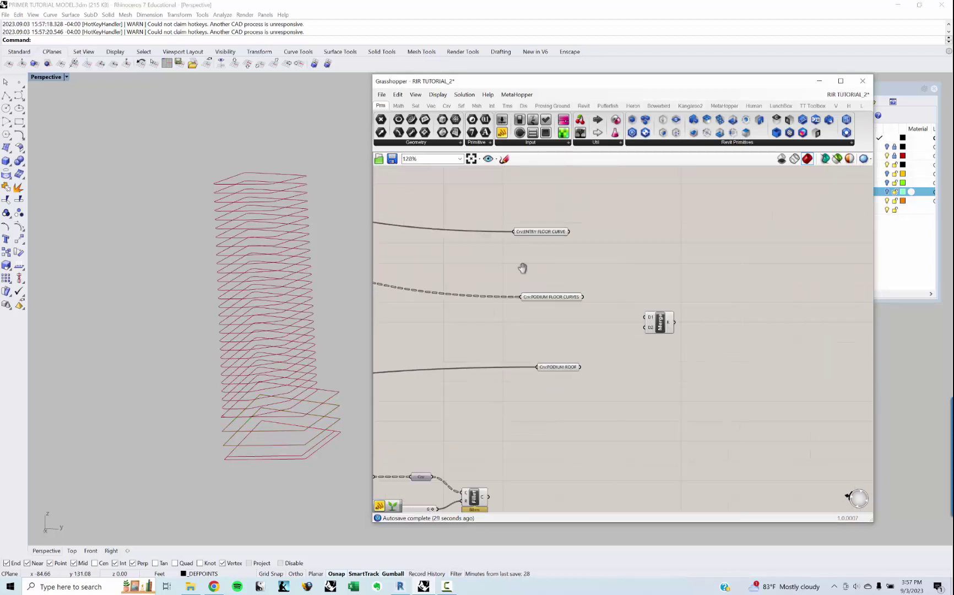
double_click(585, 291)
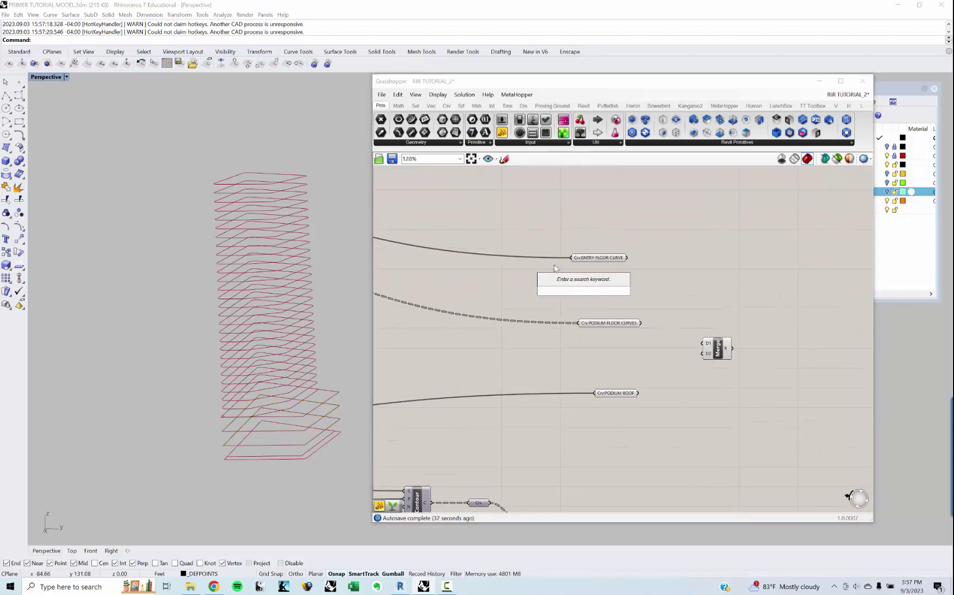
type("par")
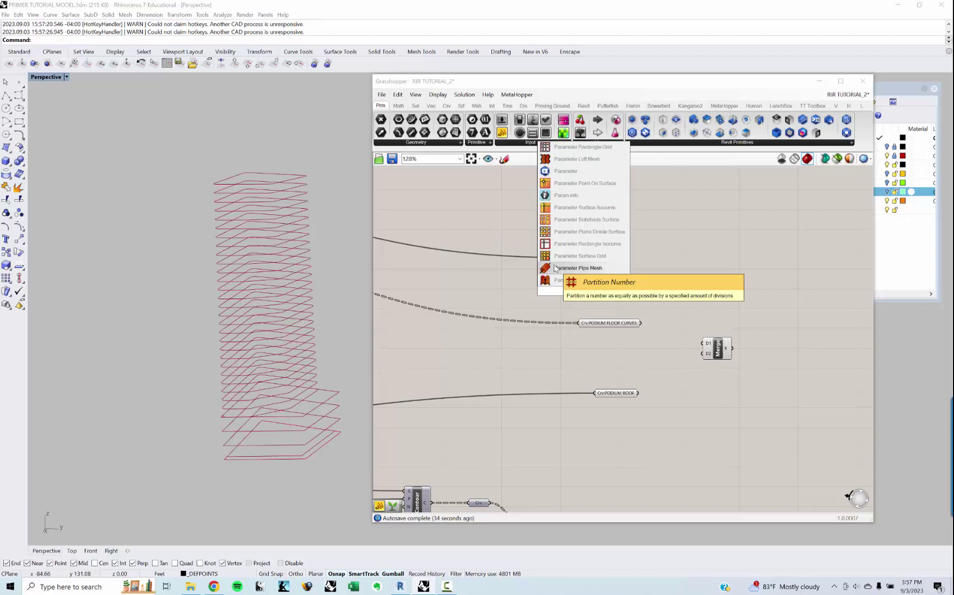
type("am v")
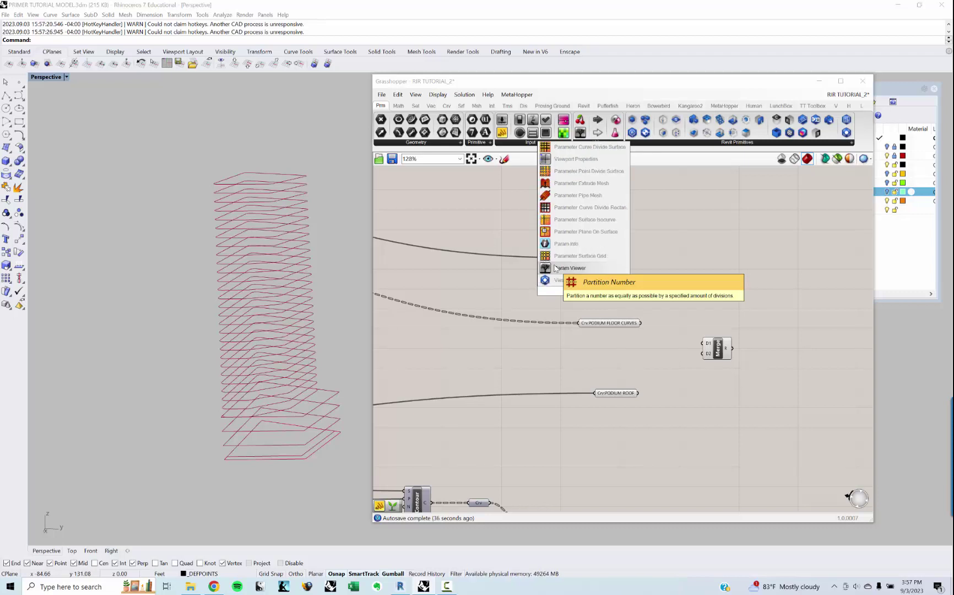
key("Return")
scroll(555, 268, "down", 6)
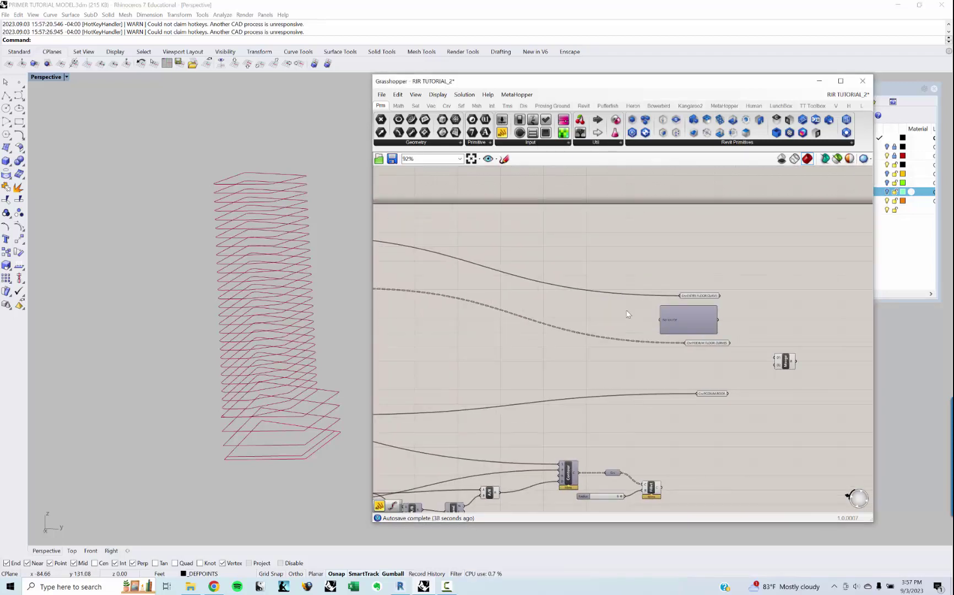
left_click_drag(745, 329, 538, 249)
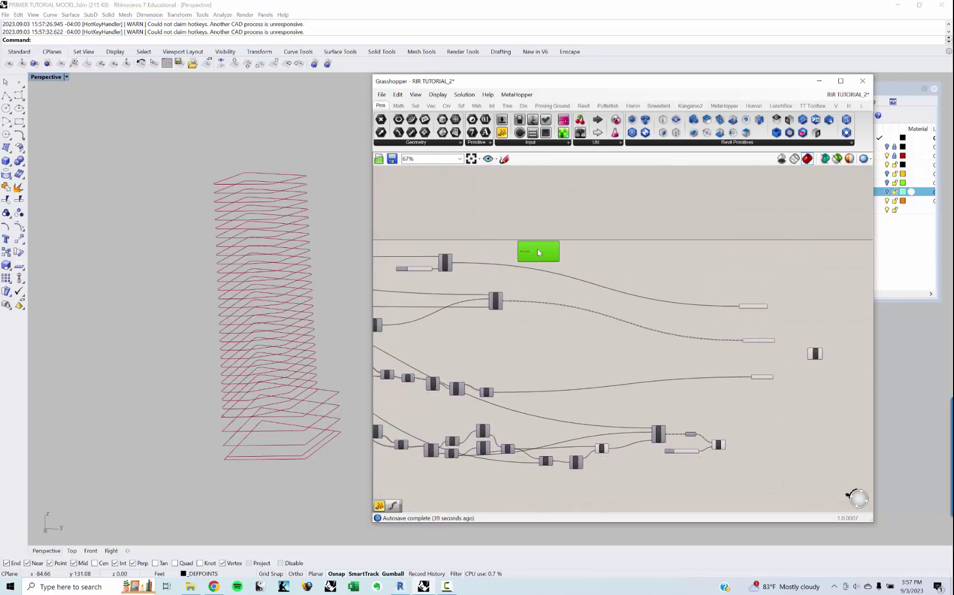
Step: Connect the entry Contour output to the Param Viewer to inspect its data structure
scroll(538, 249, "up", 4)
right_click_drag(448, 250, 556, 256)
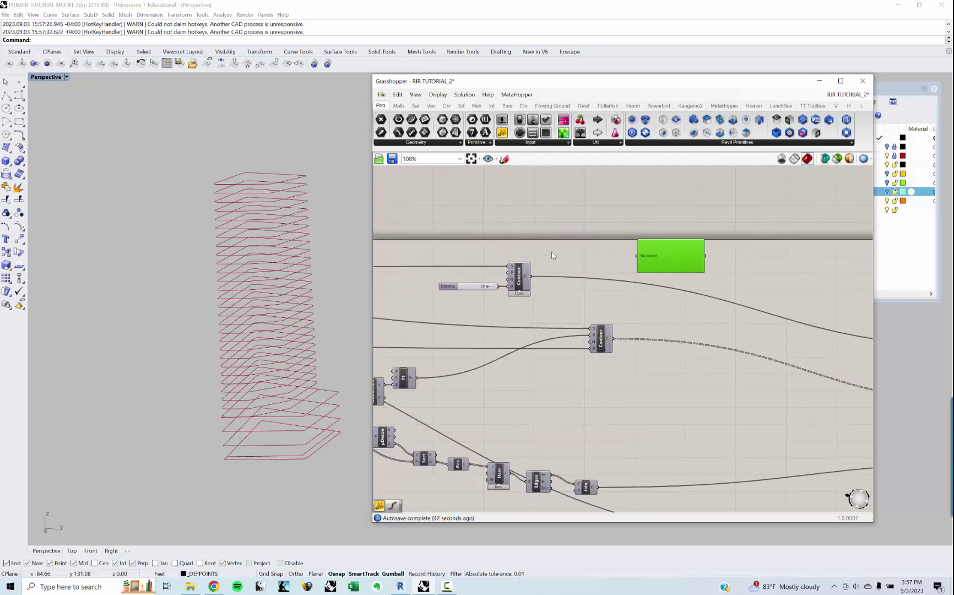
right_click_drag(557, 250, 545, 249)
scroll(552, 265, "up", 2)
left_click_drag(514, 283, 664, 256)
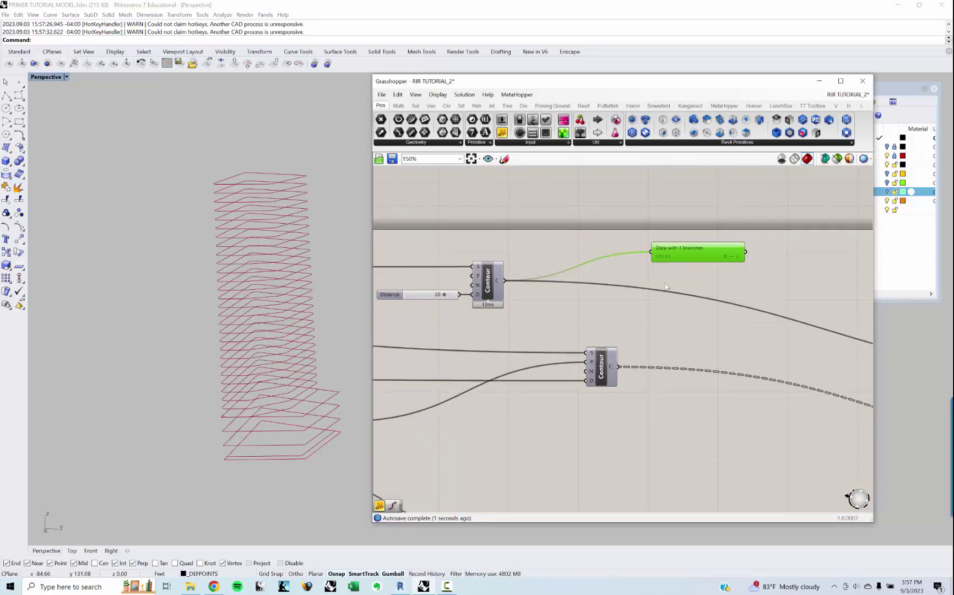
Step: Replace the Param Viewer's source with the podium Contour output and move the viewer below that component
left_click_drag(620, 366, 652, 253, "shift")
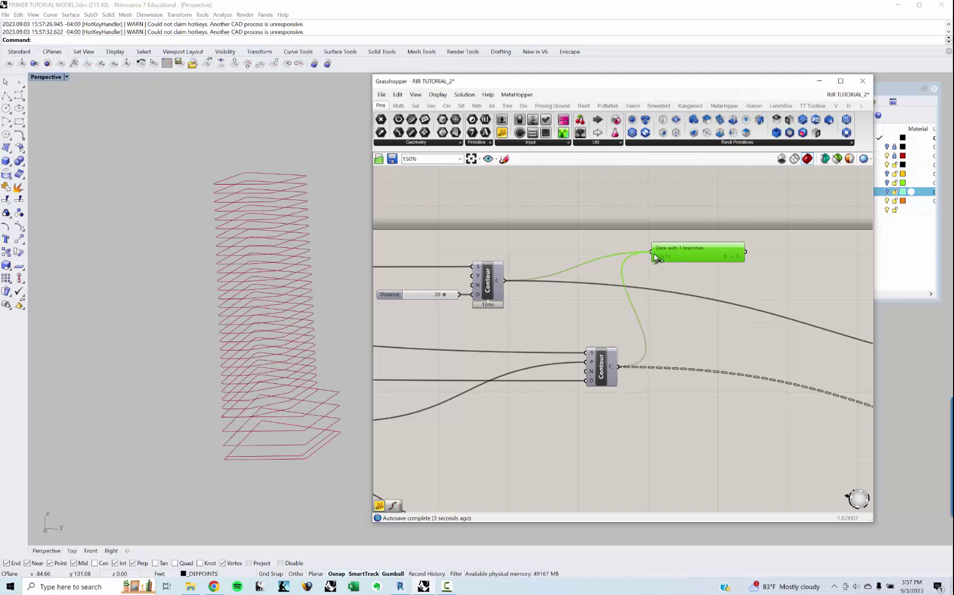
right_click_drag(710, 281, 624, 258)
scroll(624, 258, "down", 2)
left_click_drag(619, 238, 626, 401)
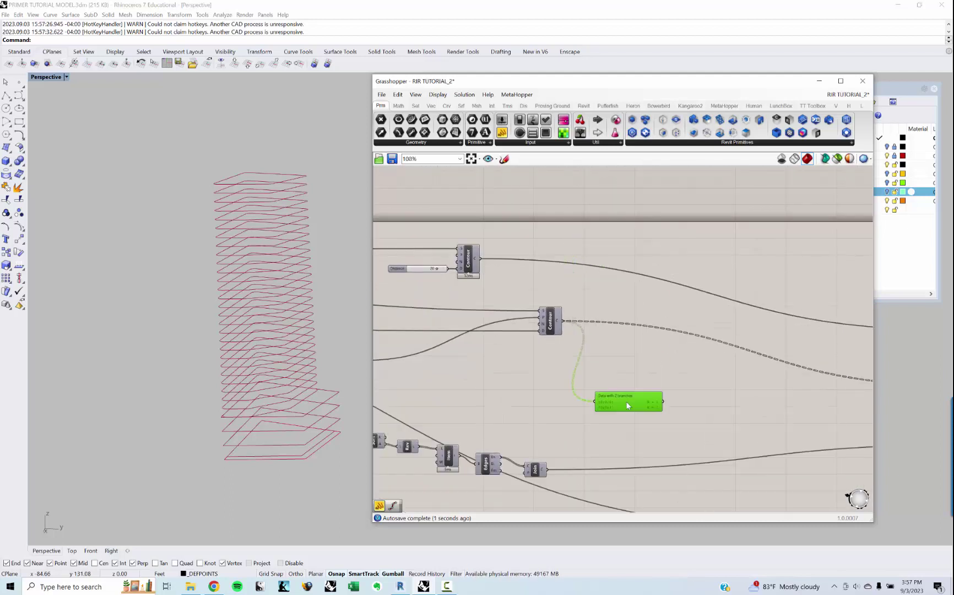
scroll(545, 323, "up", 2)
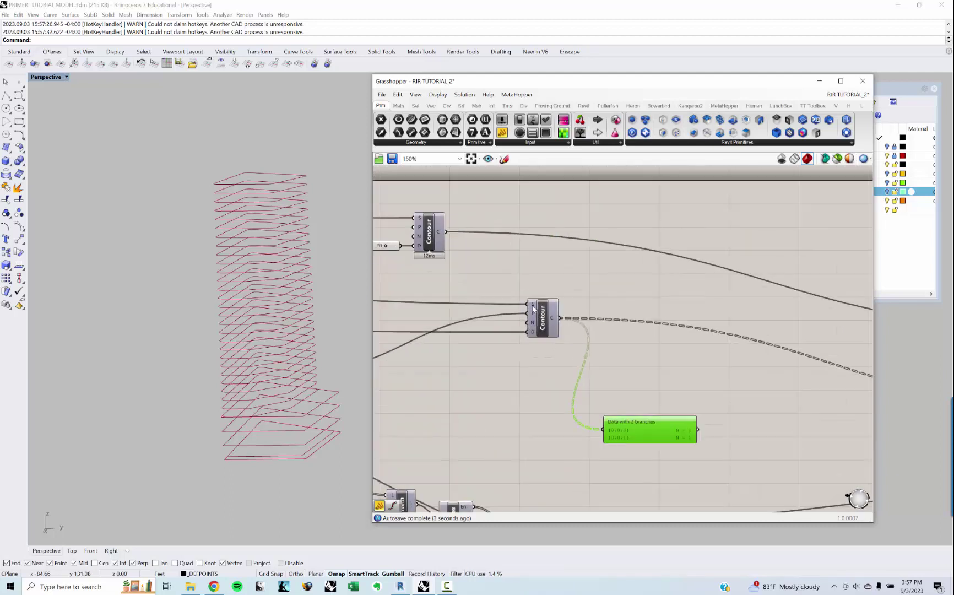
Step: Flatten the podium Contour component's curve output and check the branches in the Param Viewer
mouse_move(552, 321)
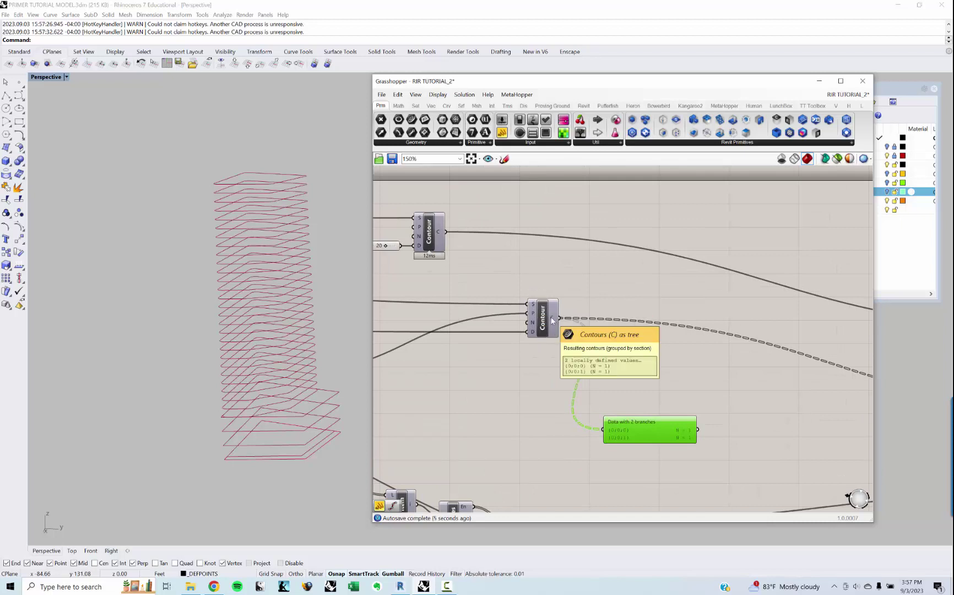
right_click(552, 320)
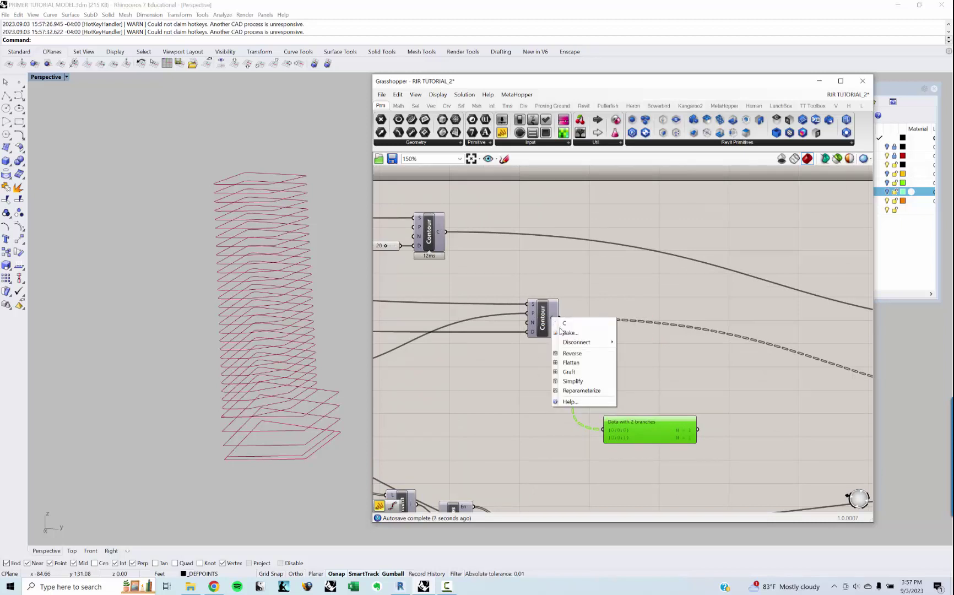
left_click(573, 365)
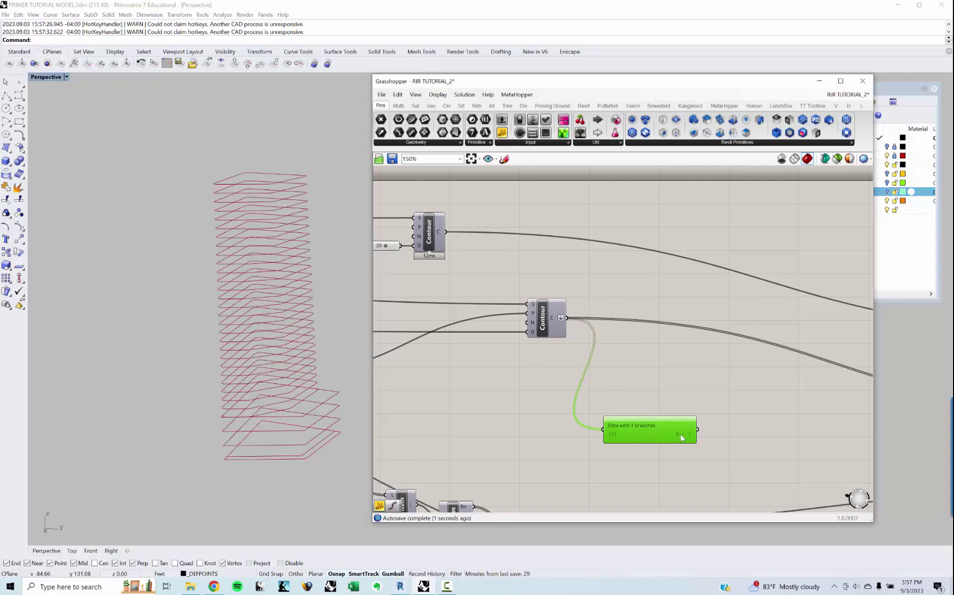
right_click_drag(682, 437, 628, 362)
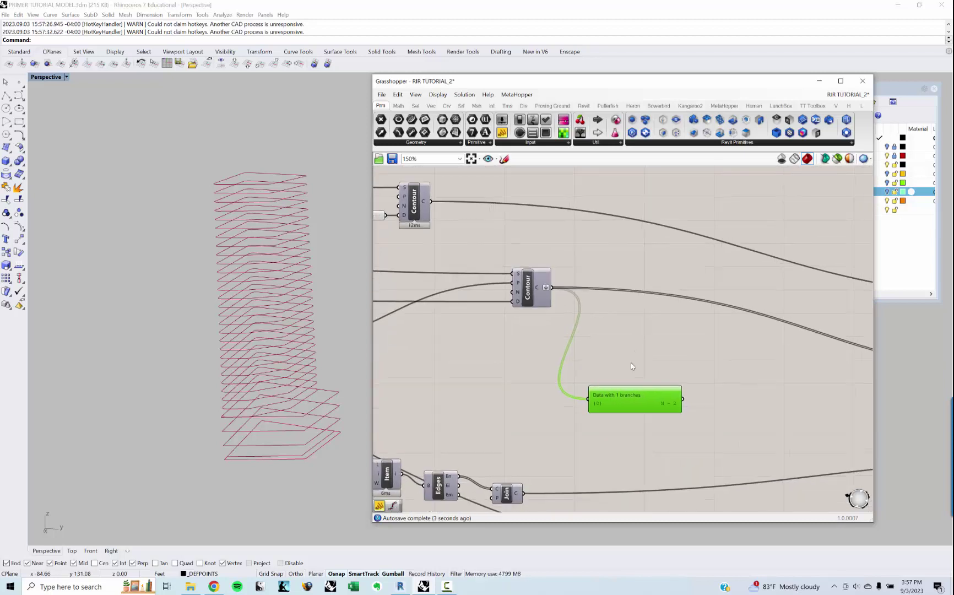
Step: Switch the Param Viewer from the text list to the graphical tree diagram
scroll(630, 363, "up", 2)
scroll(633, 392, "up", 1)
double_click(633, 407)
left_click_drag(619, 385, 619, 310)
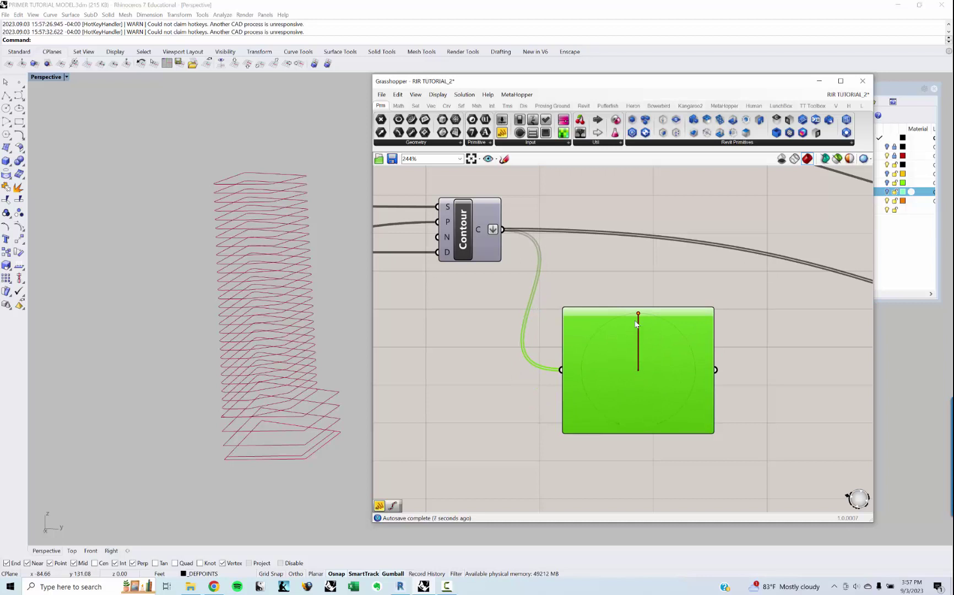
Step: Remove the flattening from the podium Contour output and compare its branches in the tree diagram
right_click(480, 226)
left_click(507, 277)
right_click_drag(602, 276, 591, 270)
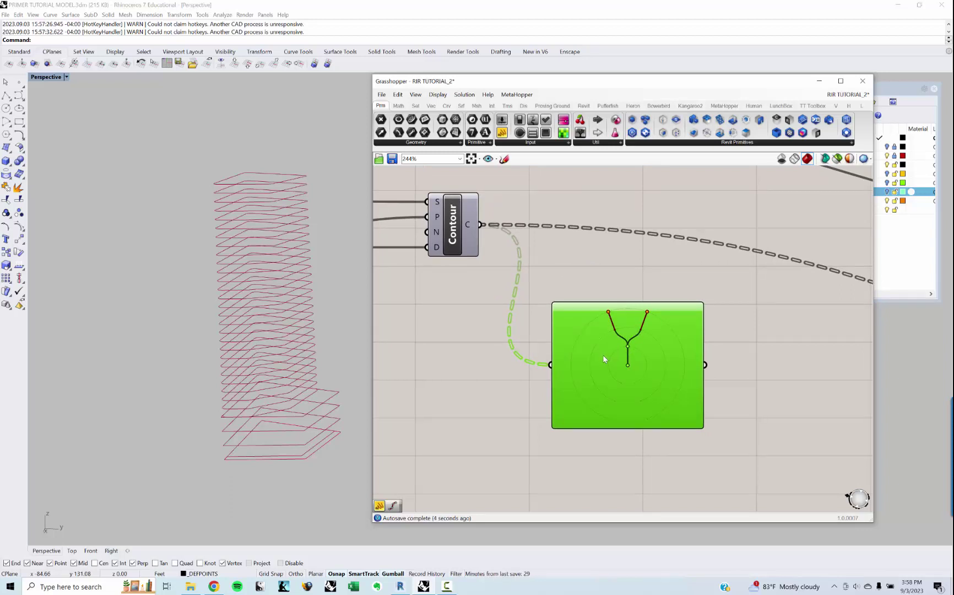
Step: Delete the Param Viewer connected to the podium Contour component
scroll(591, 363, "down", 2)
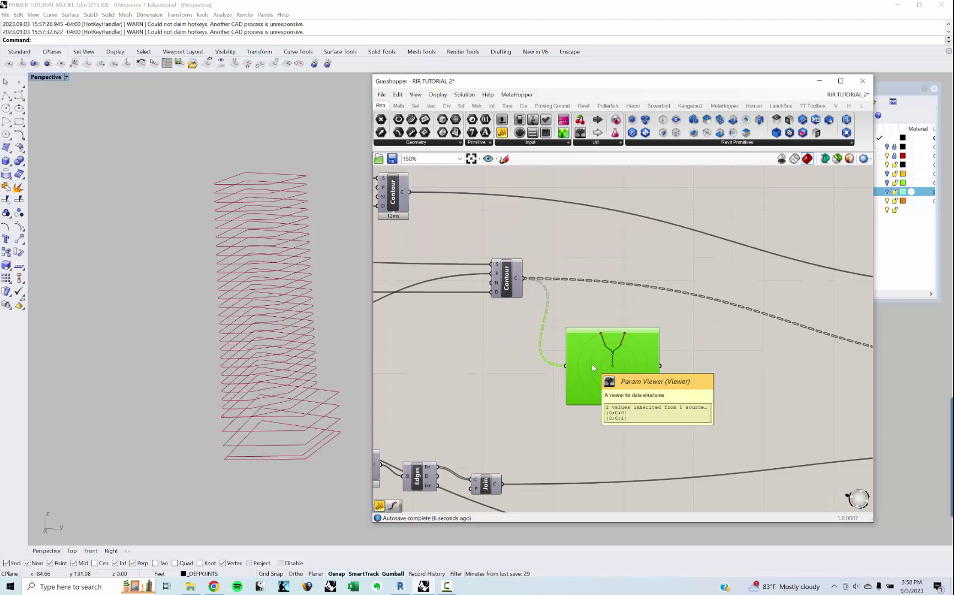
key("Delete")
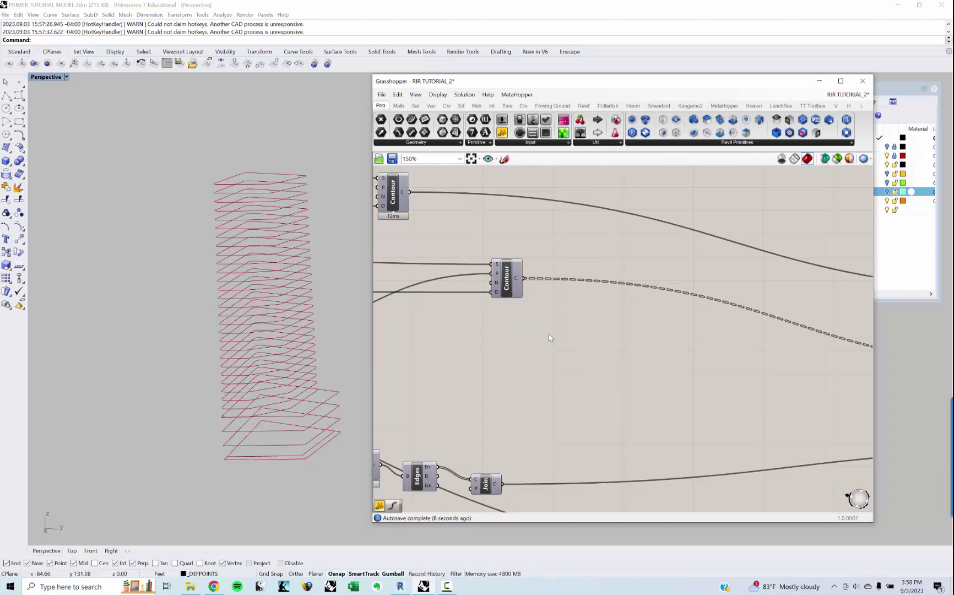
Step: Add a Curve parameter beside the tower Fillet component and feed it the Fillet's curve output
scroll(550, 337, "down", 2)
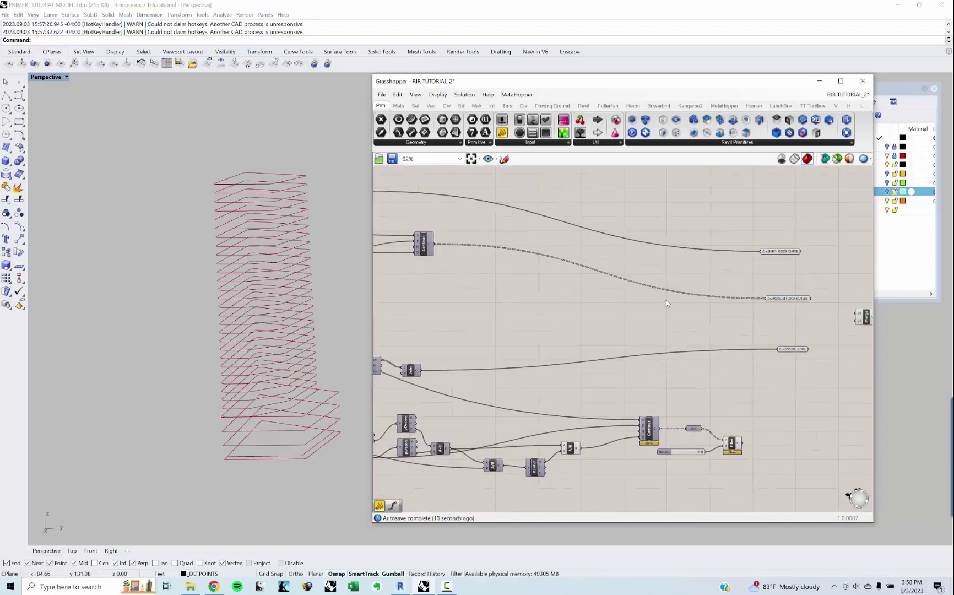
right_click_drag(667, 303, 611, 302)
right_click_drag(506, 301, 584, 294)
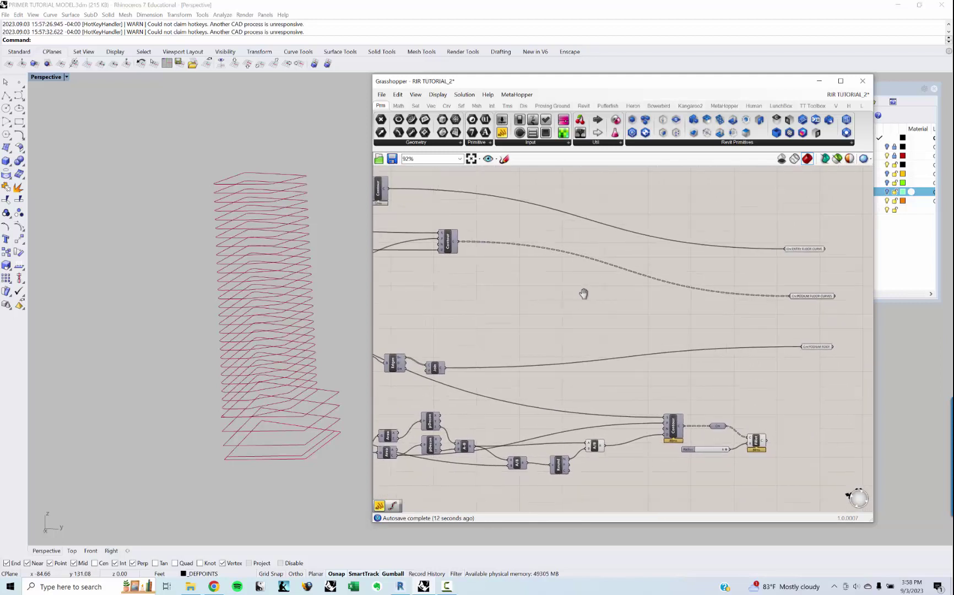
right_click_drag(680, 316, 629, 310)
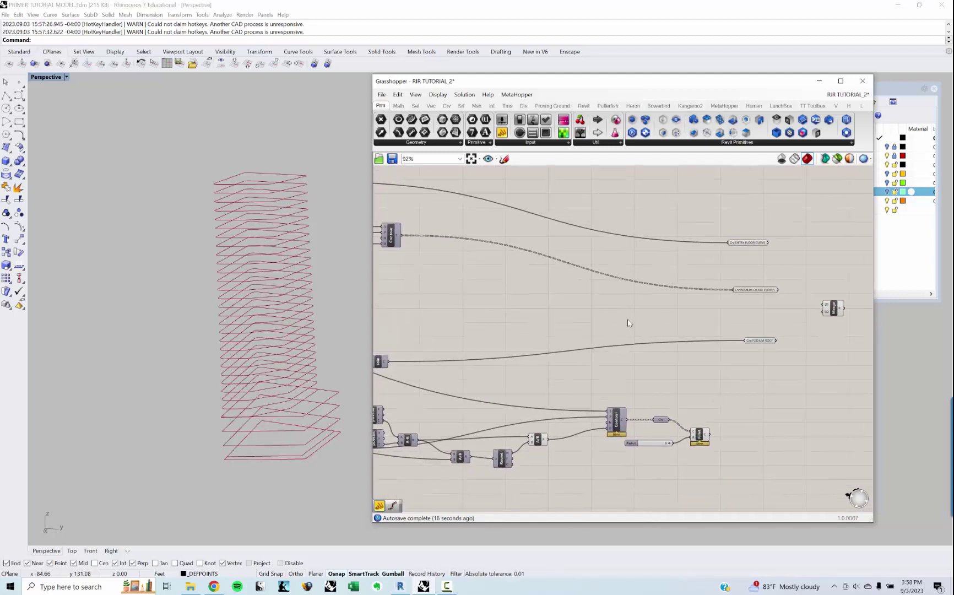
right_click_drag(630, 323, 603, 315)
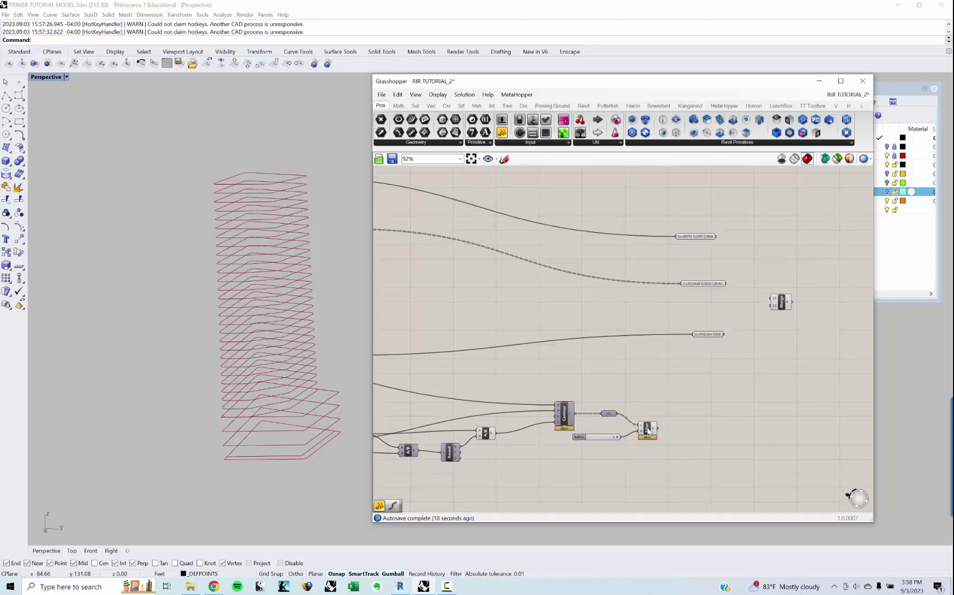
scroll(677, 358, "up", 2)
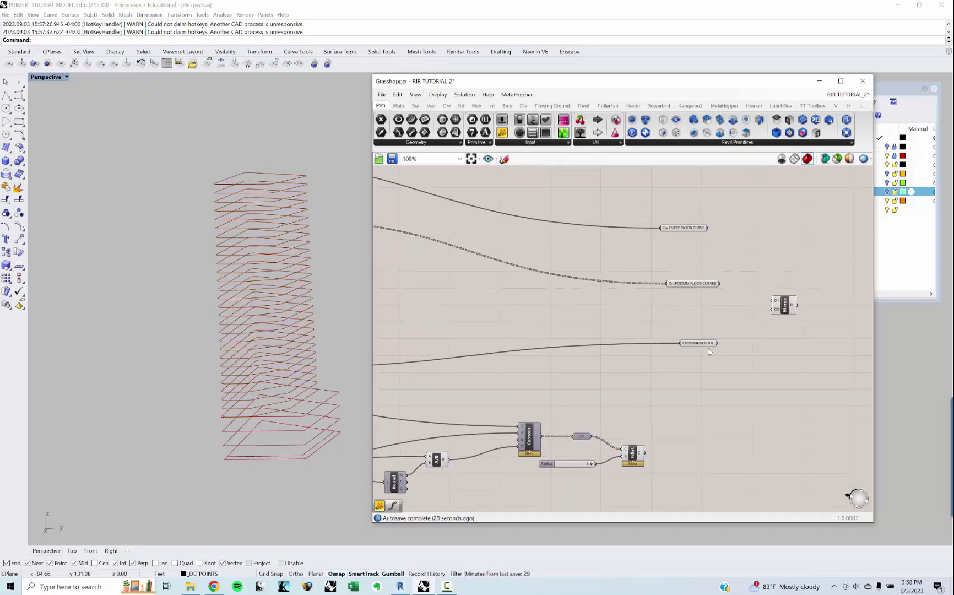
right_click_drag(680, 387, 671, 371)
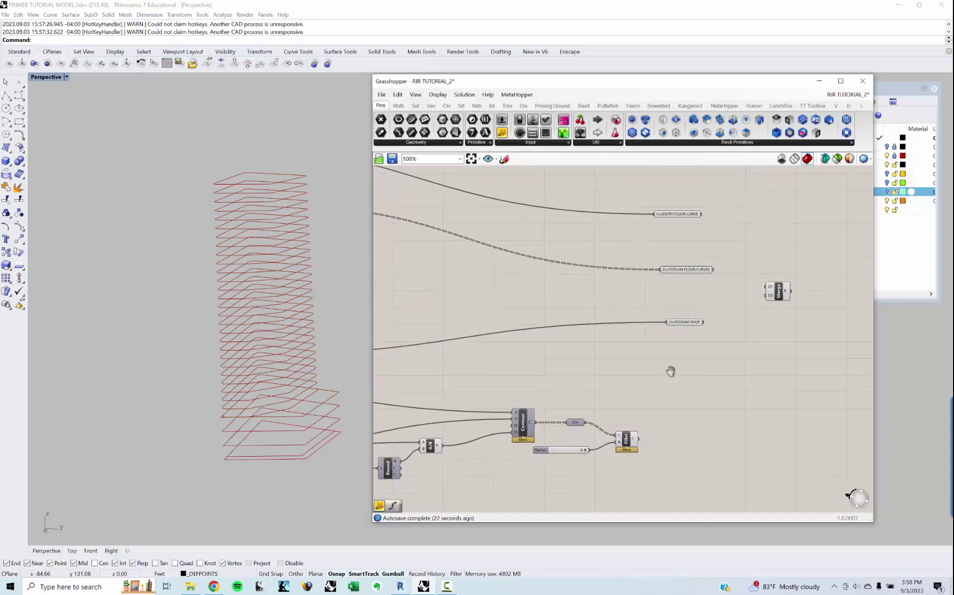
scroll(677, 324, "up", 1)
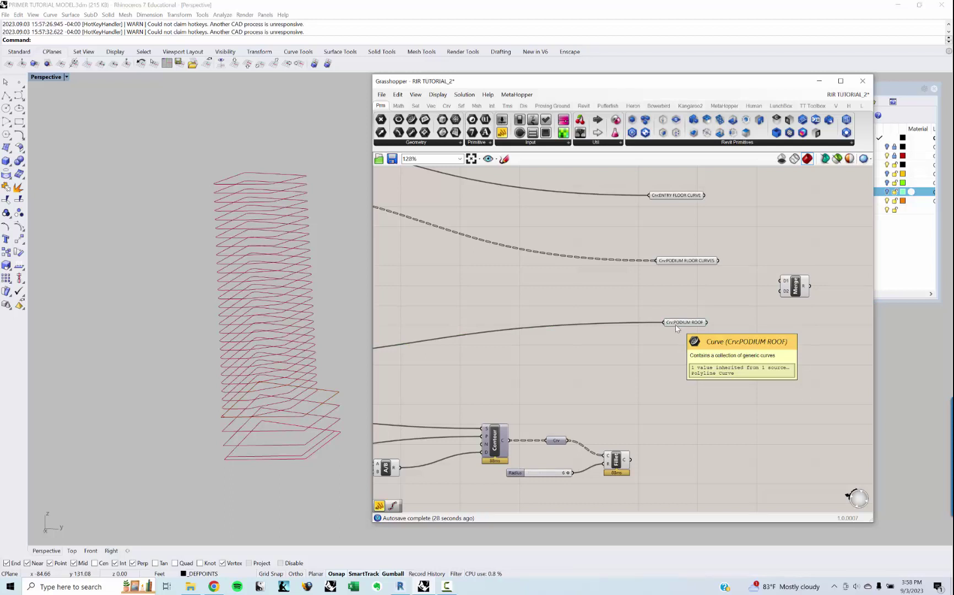
right_click_drag(678, 328, 661, 334)
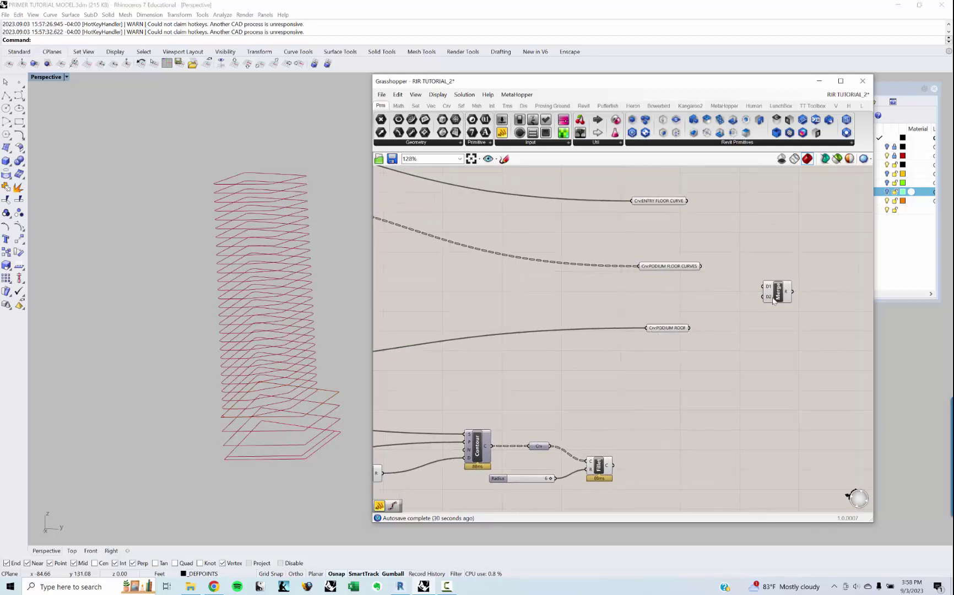
double_click(677, 423)
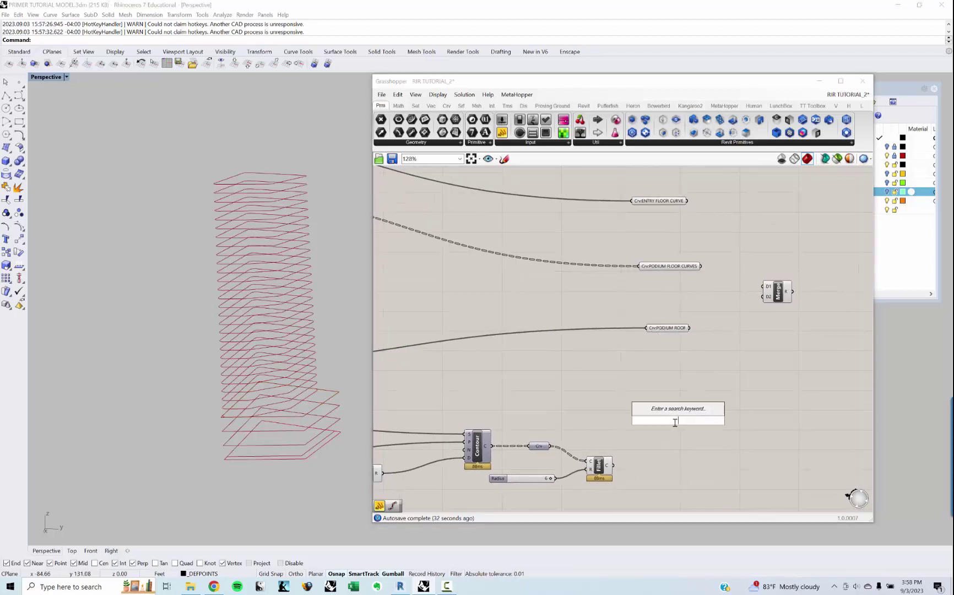
type("curve")
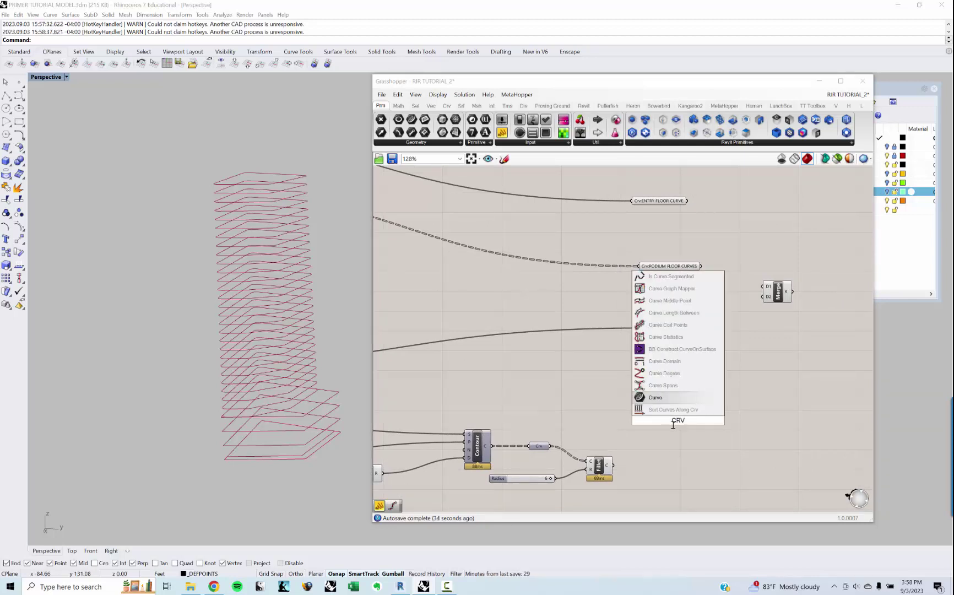
key("Return")
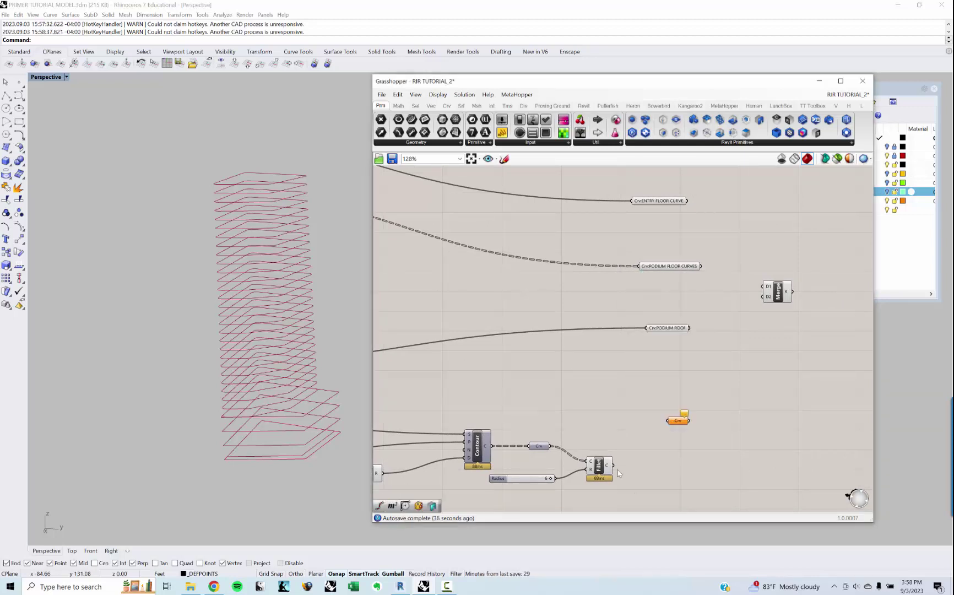
left_click_drag(613, 466, 673, 421)
Step: Rename the Curve parameter fed by the Fillet component as Crv:CURVED FLOOR SLABS
right_click(673, 421)
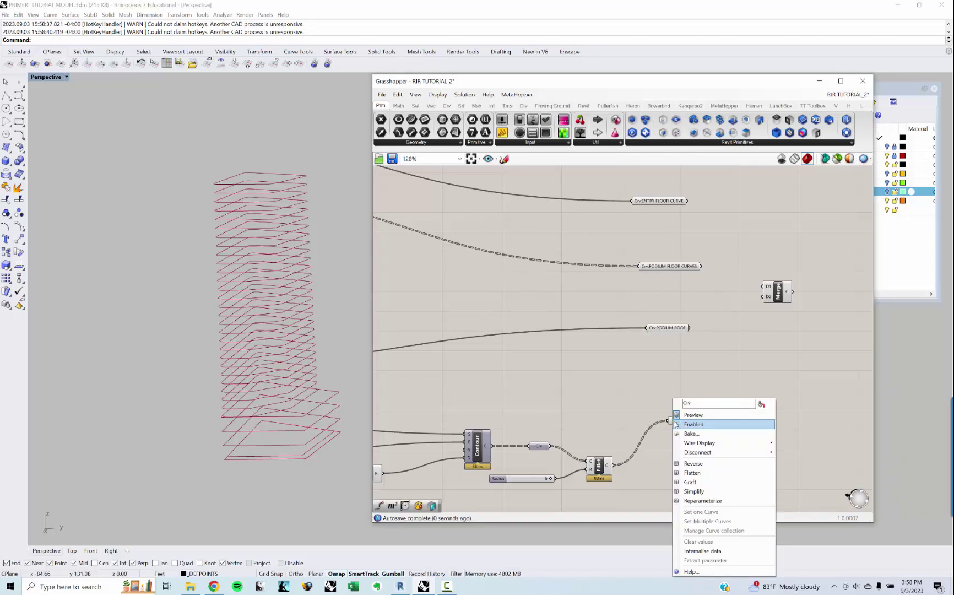
left_click(678, 424)
right_click(678, 420)
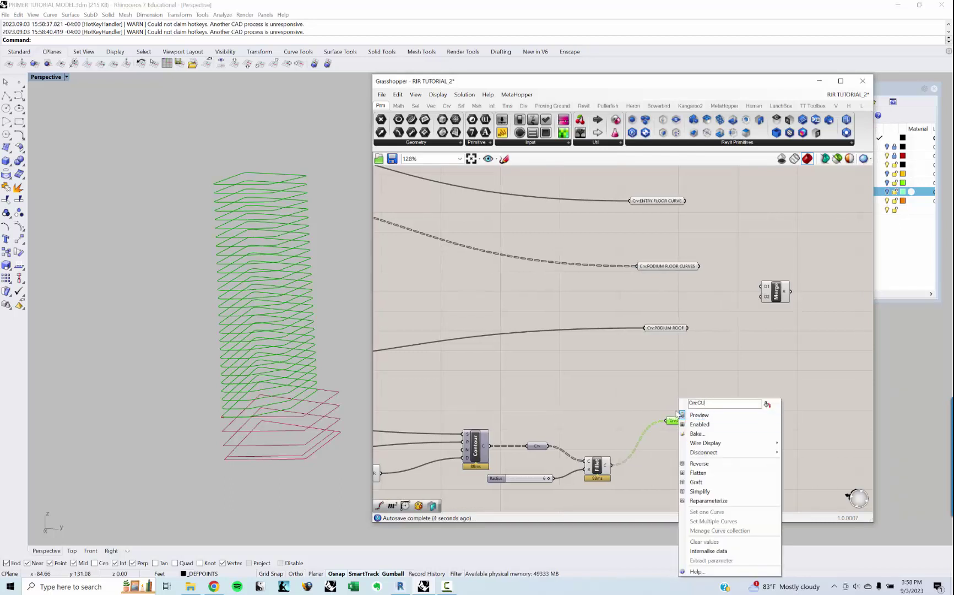
type(":CURVED FLOOR SL")
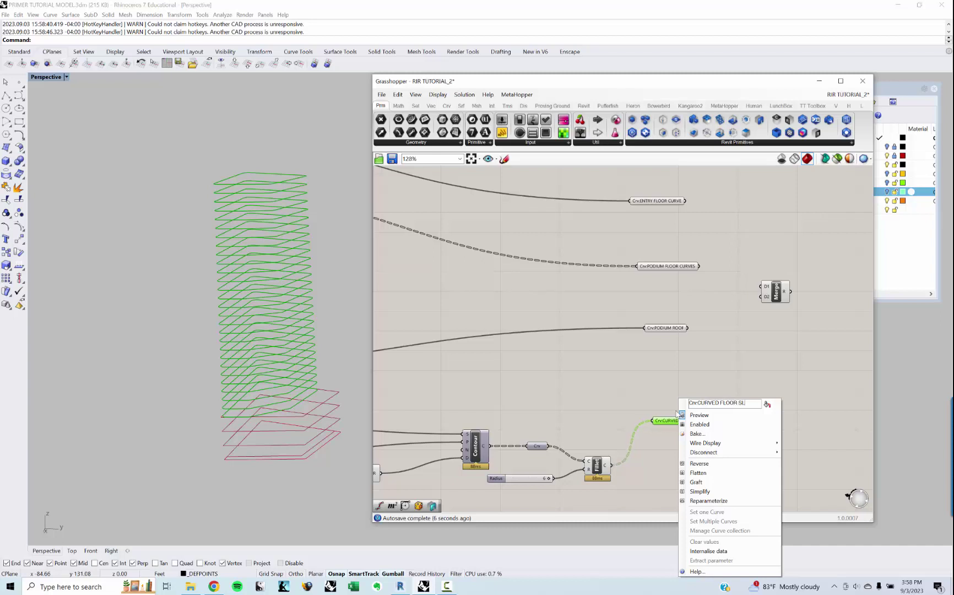
type("APE")
key("BackSpace")
type("BS")
left_click(661, 387)
Step: Reposition the Merge component and connect the entry floor, podium floor, podium roof and curved floor slab curves to D1 through D4
right_click_drag(709, 290, 692, 305)
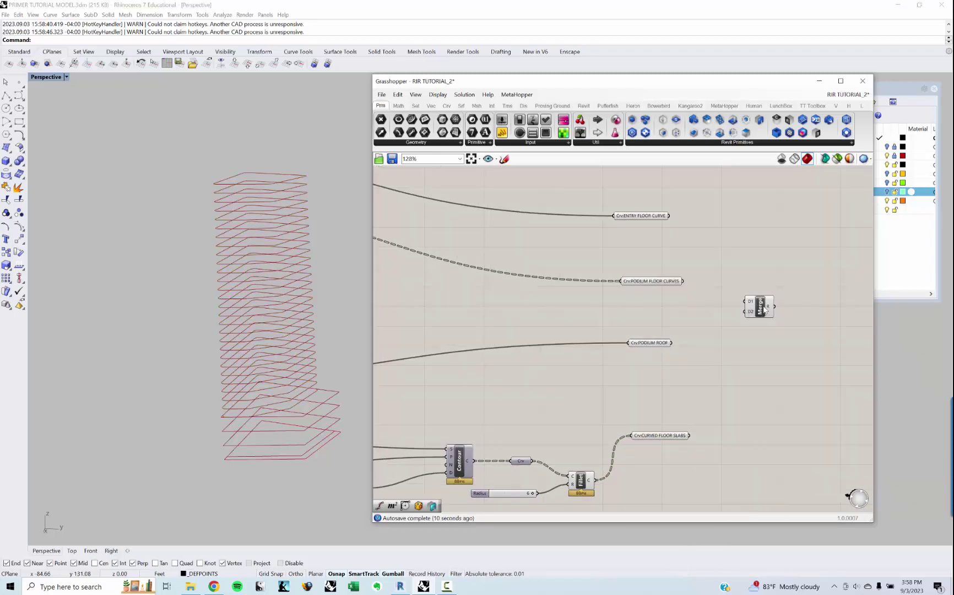
left_click_drag(764, 307, 756, 277)
left_click(737, 259)
left_click_drag(668, 217, 736, 282)
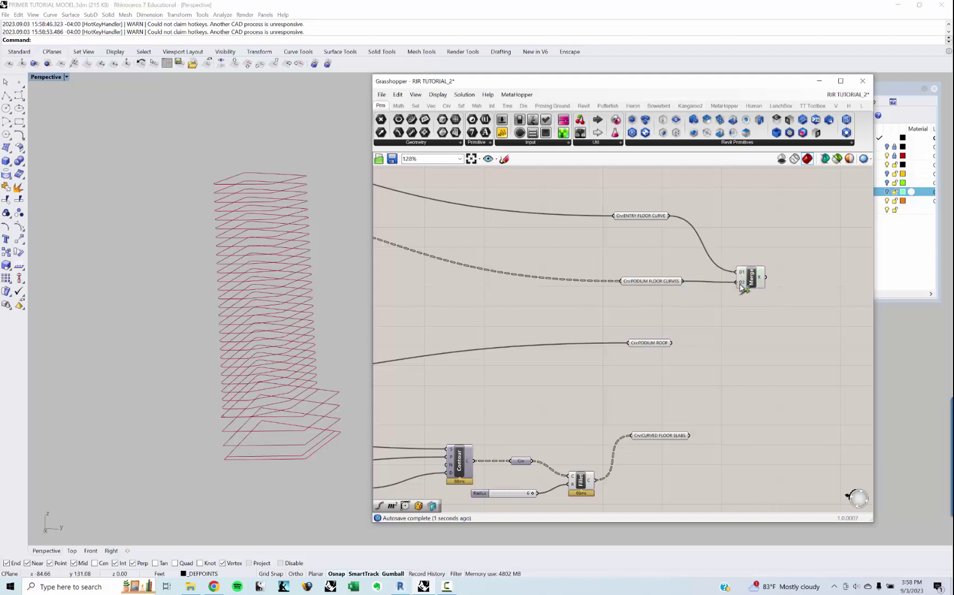
left_click_drag(672, 343, 737, 285)
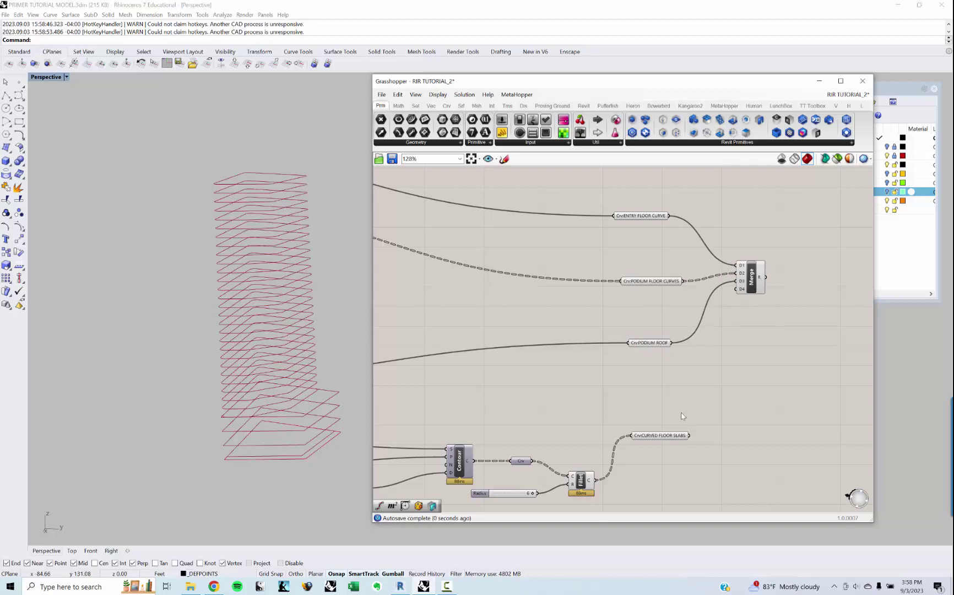
left_click_drag(689, 436, 736, 288)
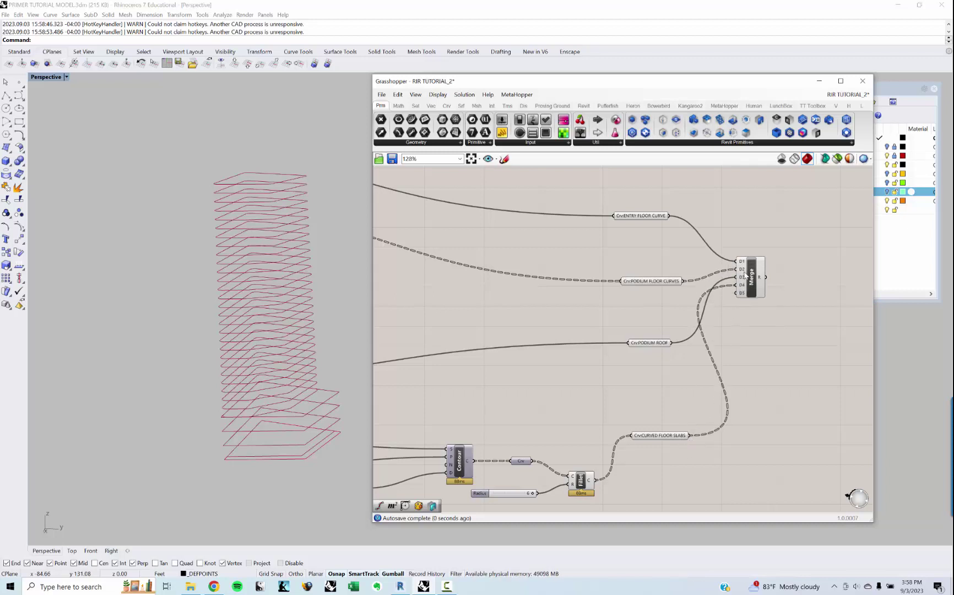
scroll(738, 323, "up", 3)
scroll(739, 322, "up", 3)
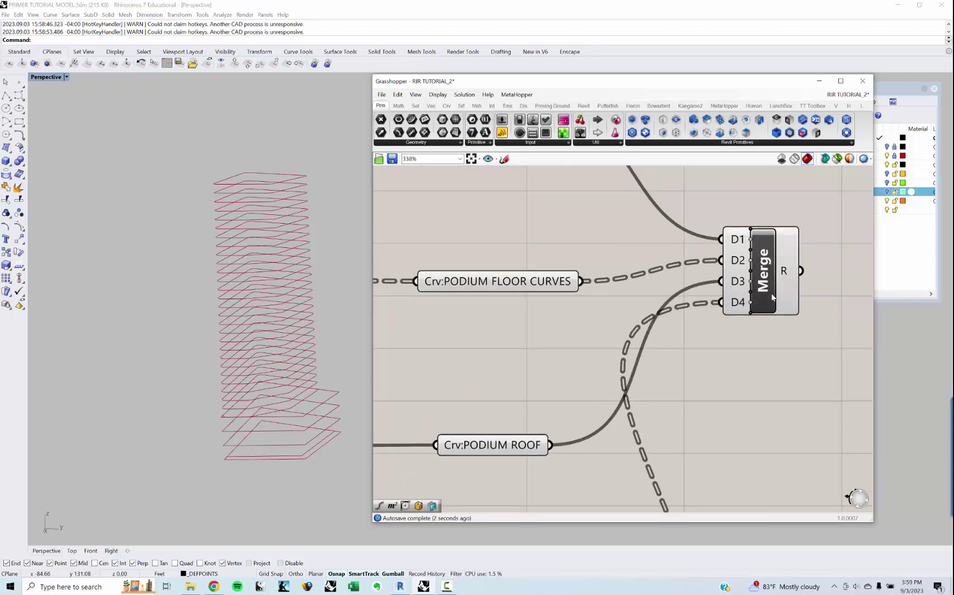
right_click(742, 248)
left_click(759, 309)
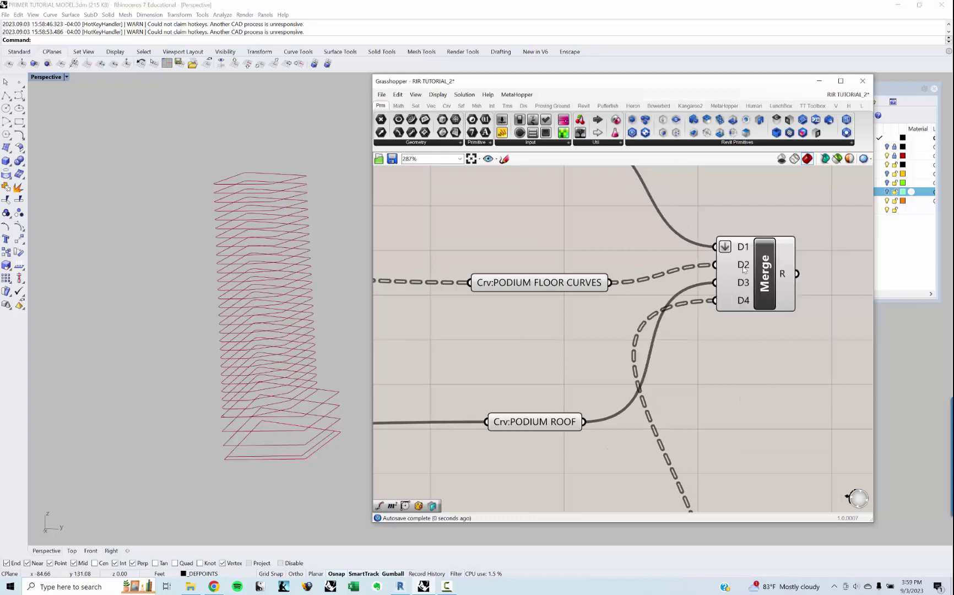
right_click(743, 265)
left_click(759, 329)
right_click(745, 284)
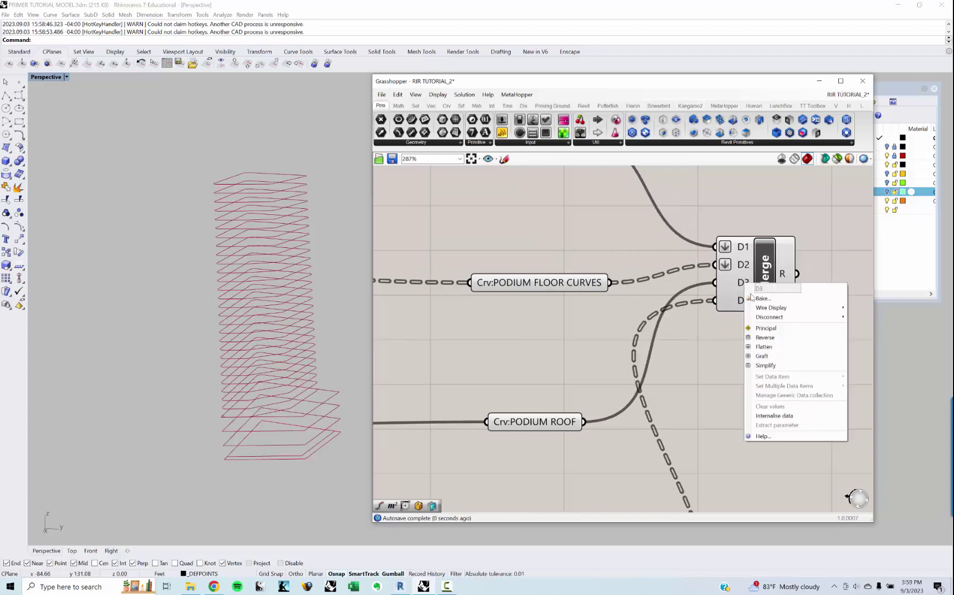
right_click_drag(769, 255, 731, 264)
key("ctrl+z")
key("ctrl+z")
scroll(743, 225, "down", 2)
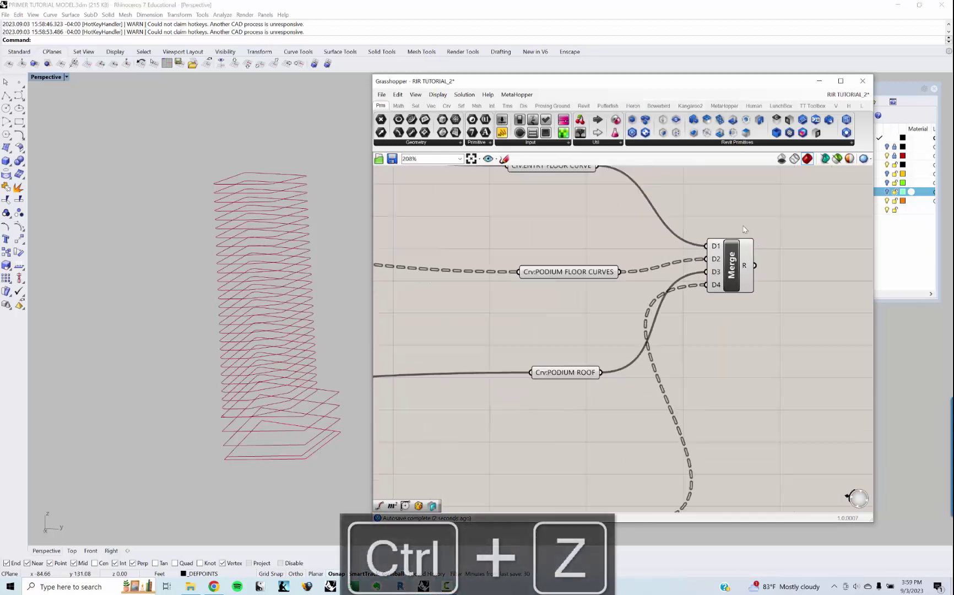
Step: Add a Param Viewer beside the Merge component and connect the merged result R to it
right_click_drag(806, 245, 755, 250)
double_click(756, 250)
type("PARA")
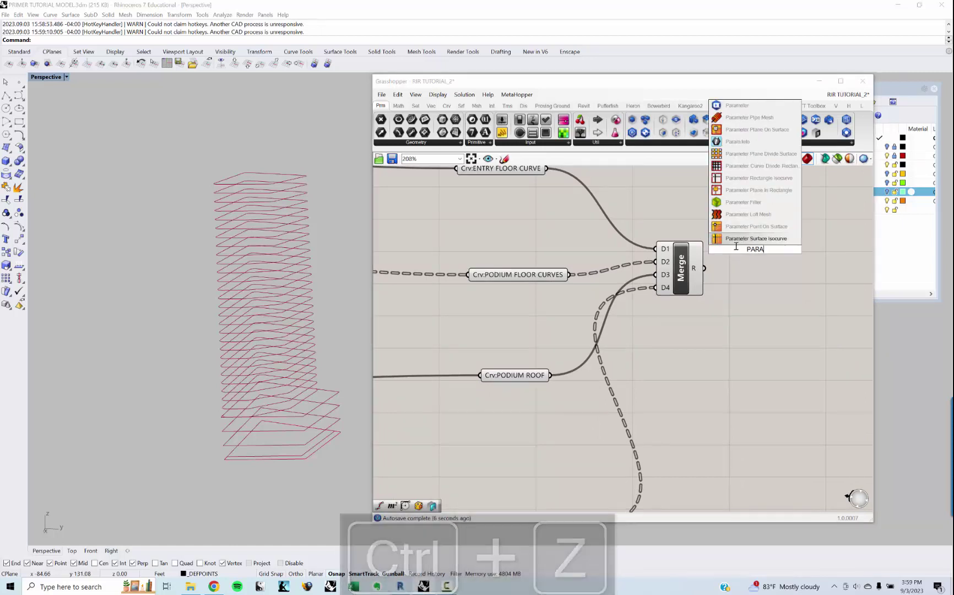
type("M V")
key("Return")
scroll(539, 291, "down", 1)
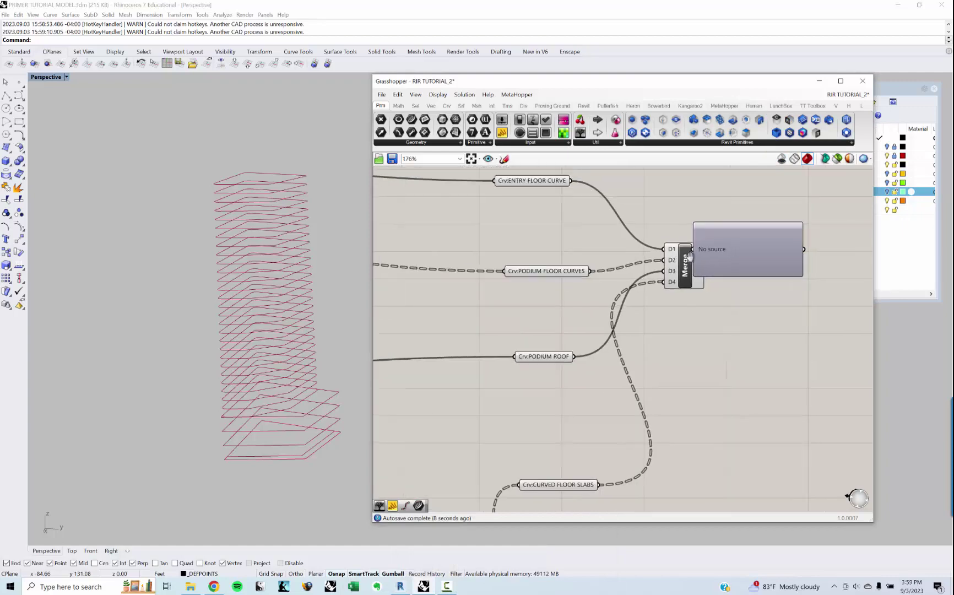
left_click_drag(684, 265, 711, 245)
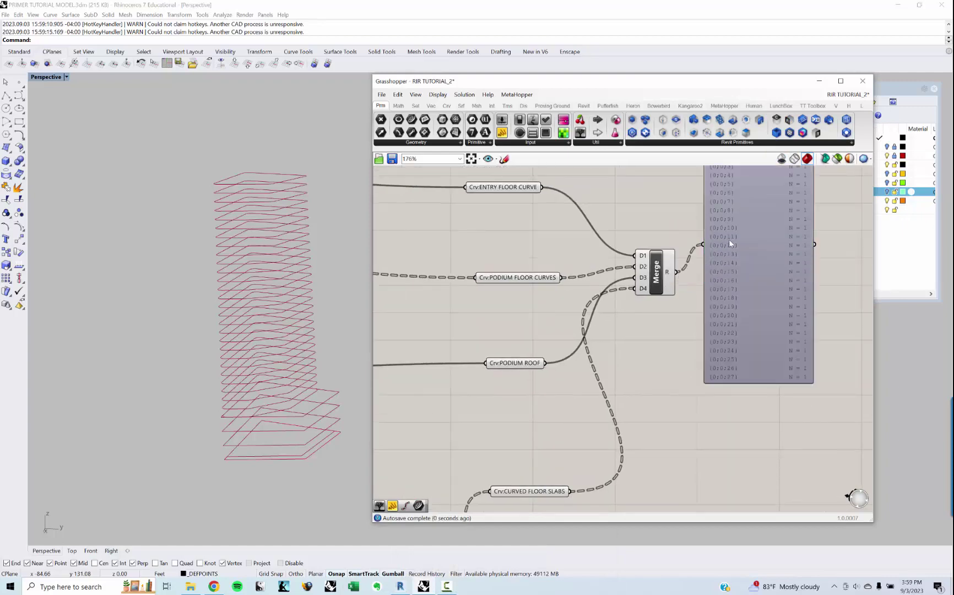
Step: Examine the merged branches as a graphical tree diagram in the Param Viewer, and delete the viewer
double_click(729, 238)
scroll(729, 238, "down", 2)
scroll(735, 243, "up", 4)
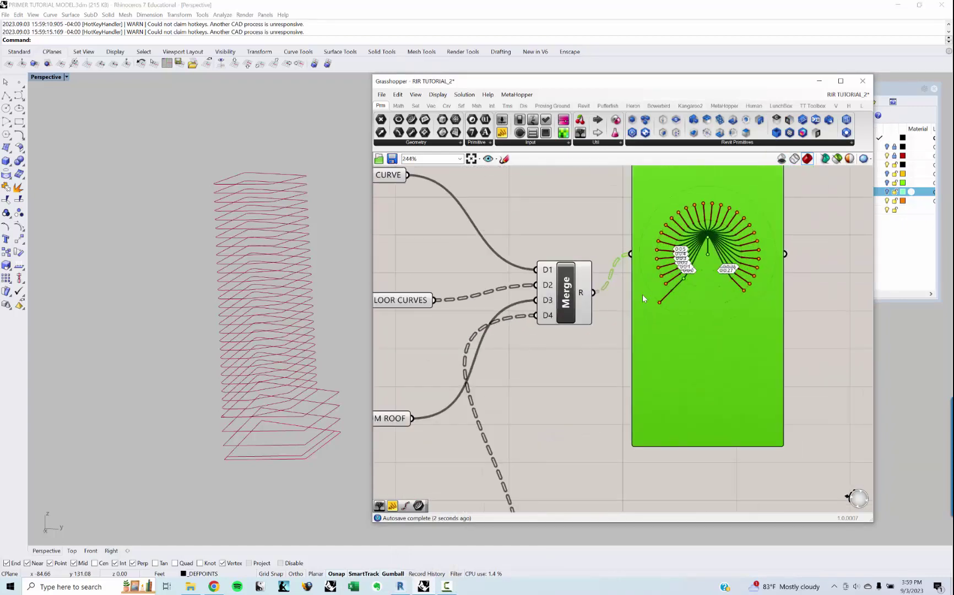
right_click_drag(755, 294, 737, 292)
left_click_drag(766, 310, 812, 310)
mouse_move(779, 344)
left_mouse_down()
mouse_move(783, 358)
mouse_move(785, 348)
left_mouse_up()
scroll(786, 347, "down", 1)
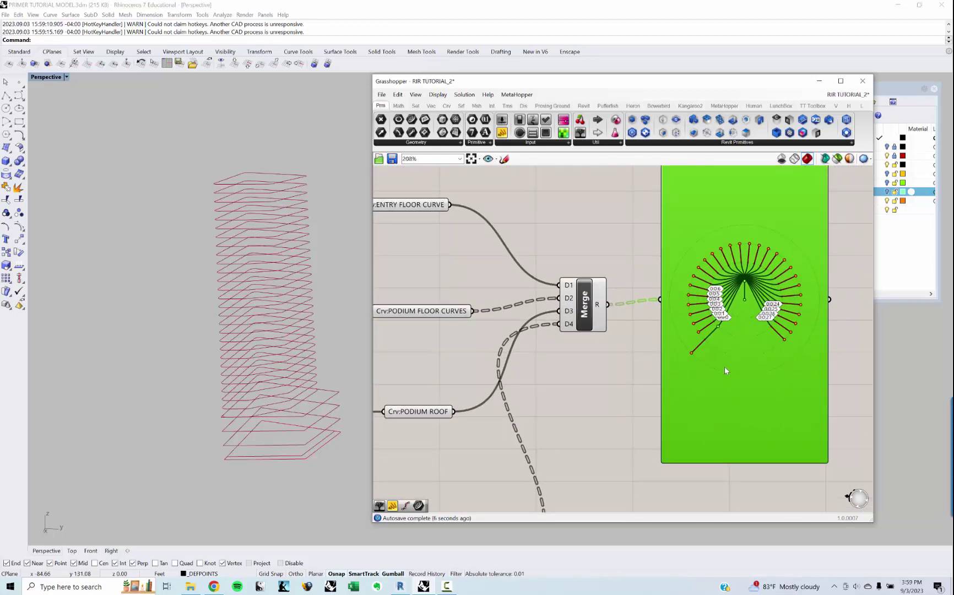
key("Delete")
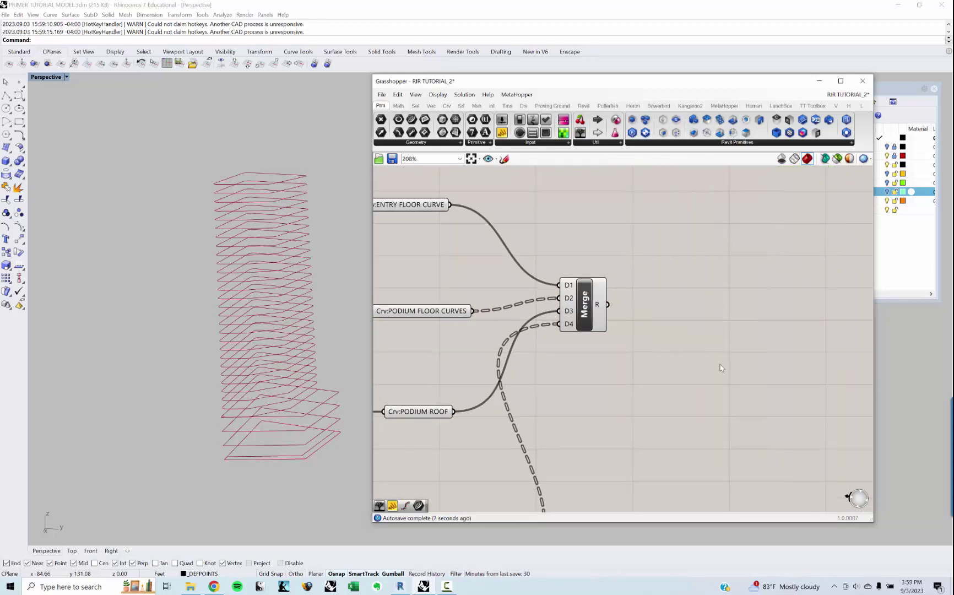
Step: Flatten the Merge component's D1, D2, D3 and D4 inputs
right_click(571, 286)
left_click(589, 341)
right_click(573, 308)
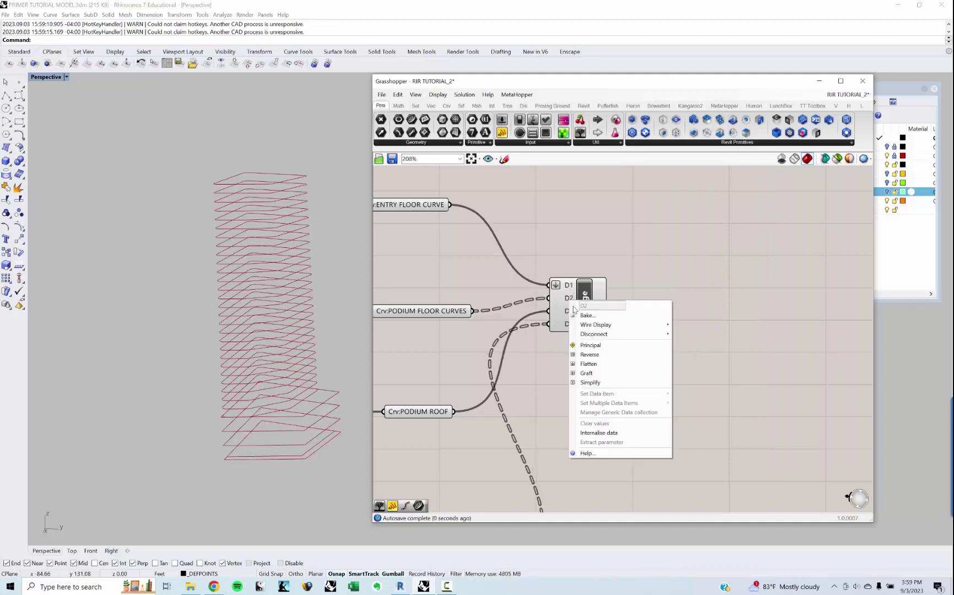
left_click(589, 363)
right_click(568, 311)
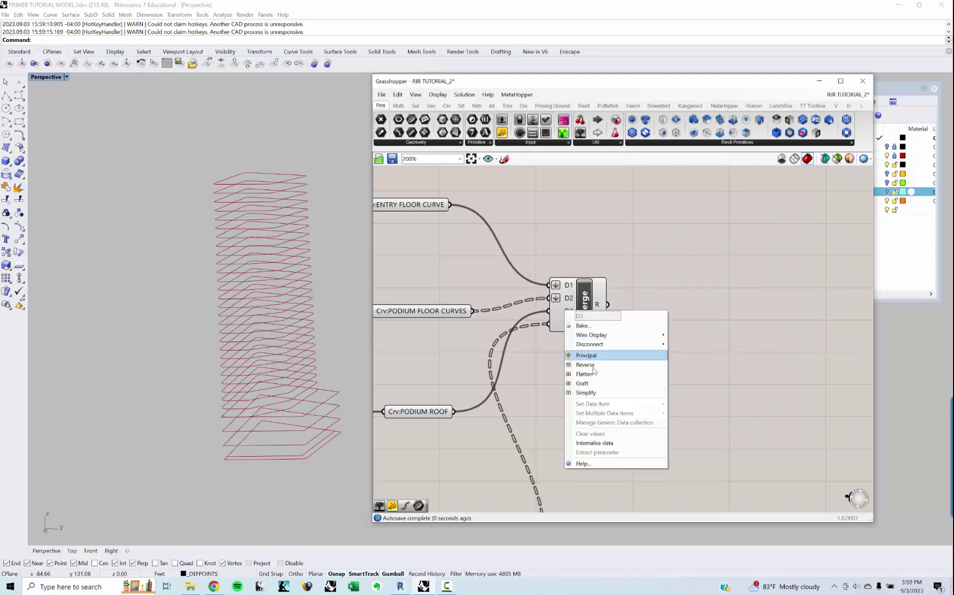
left_click(590, 373)
right_click(567, 324)
left_click(587, 389)
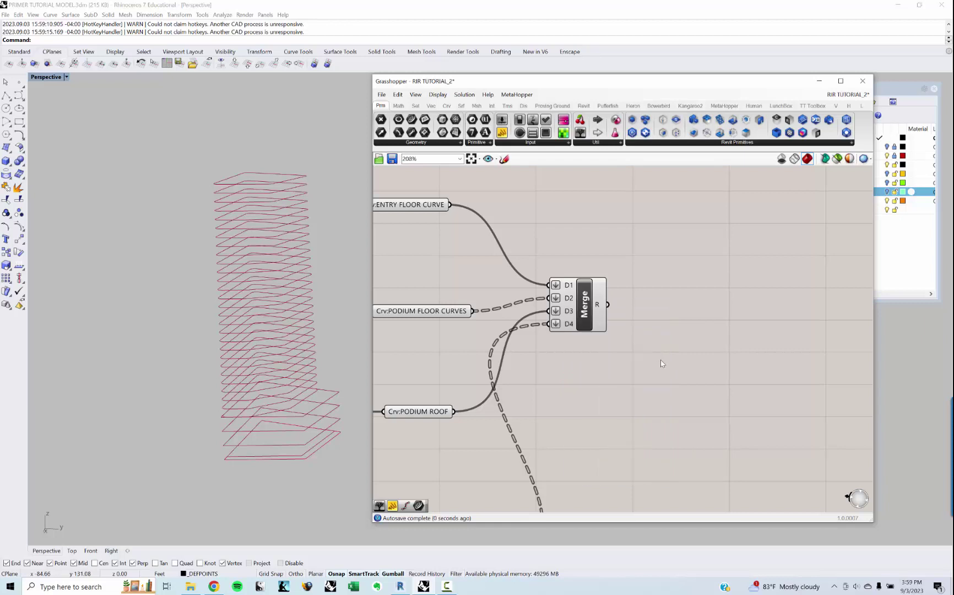
Step: Check the flattened Merge result R in a temporary Param Viewer tree diagram, and delete the viewer
double_click(662, 364)
type("pa")
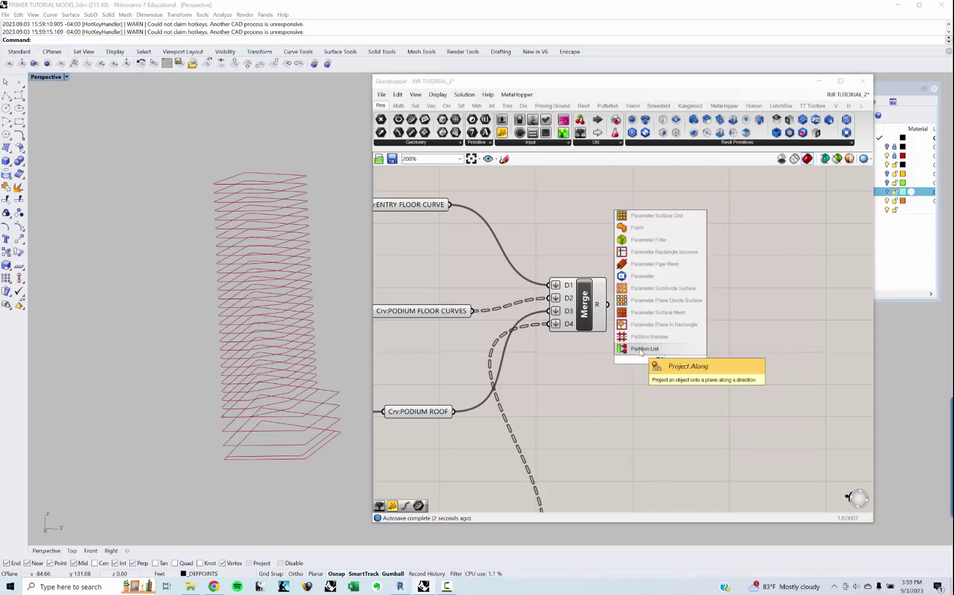
type("ra")
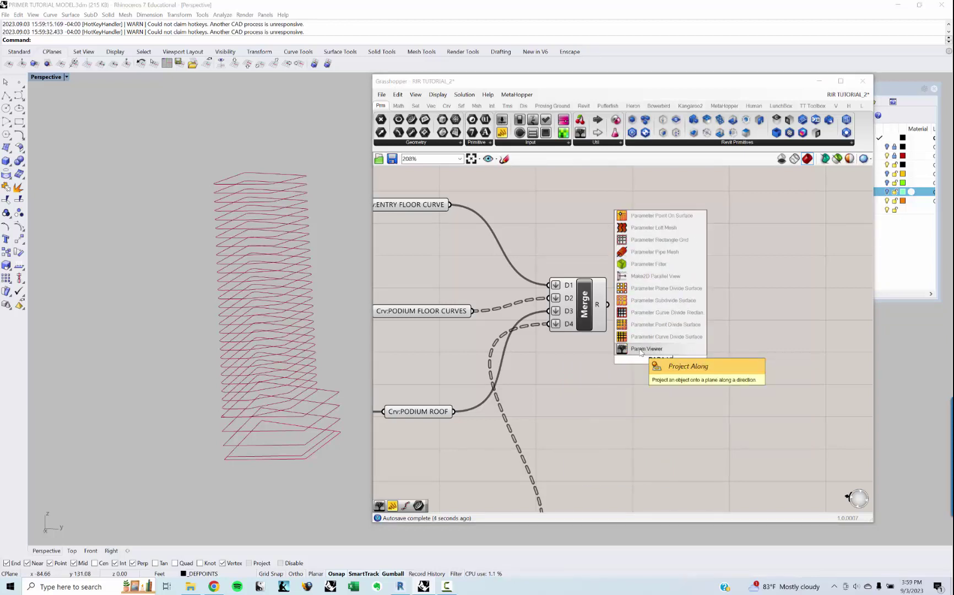
key("Return")
left_click_drag(666, 344, 718, 344)
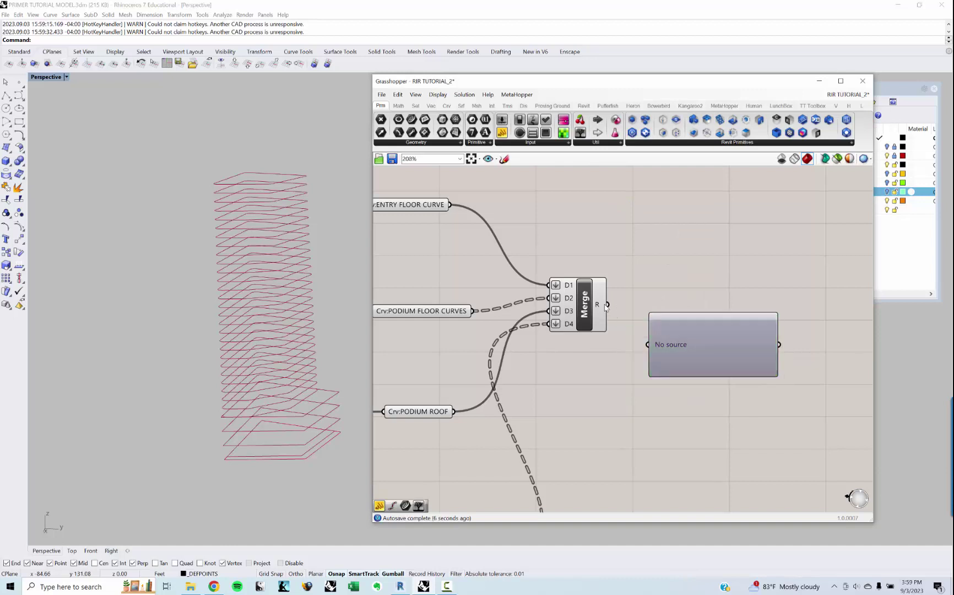
left_click_drag(607, 304, 649, 343)
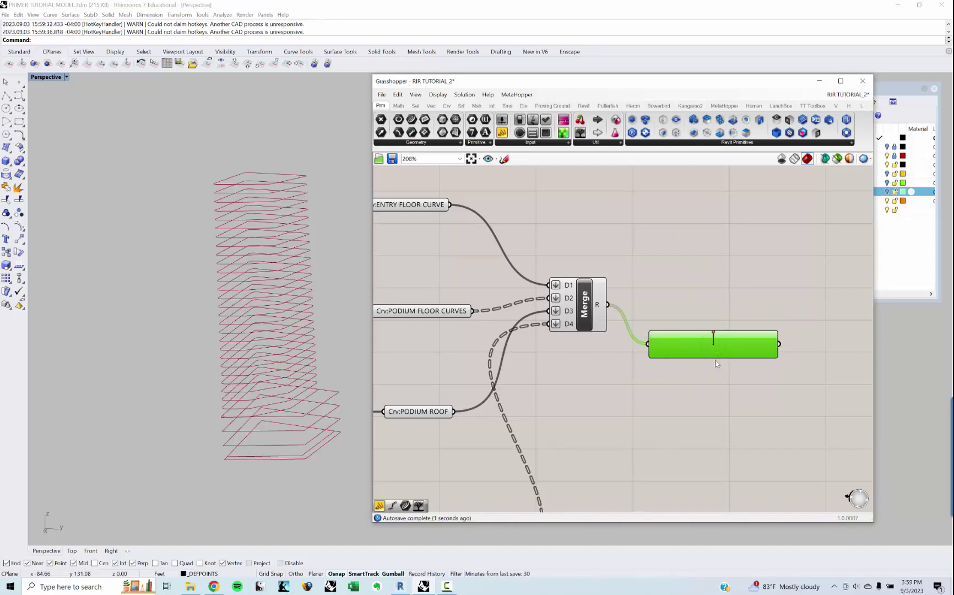
left_click_drag(714, 359, 727, 425)
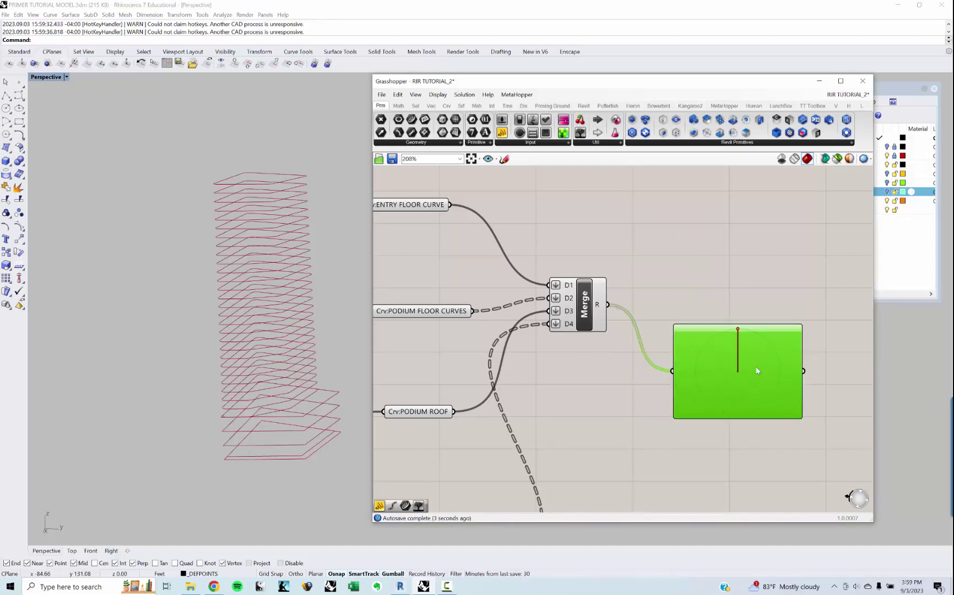
key("Delete")
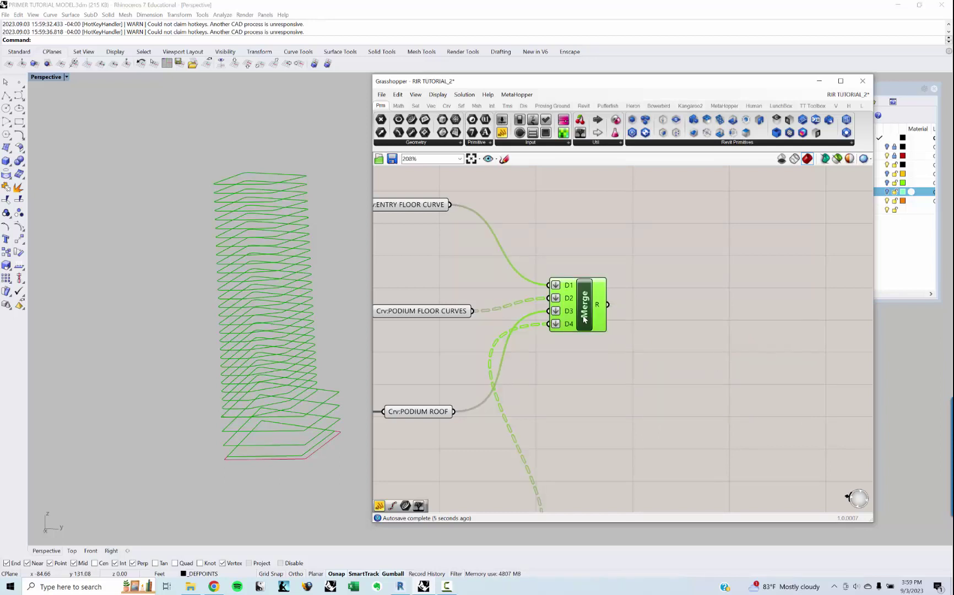
Step: Reposition the CURVED FLOOR SLABS curve parameter closer in line with the Fillet component's output
scroll(585, 321, "down", 3)
right_click_drag(512, 440, 559, 350)
left_click_drag(547, 366, 552, 397)
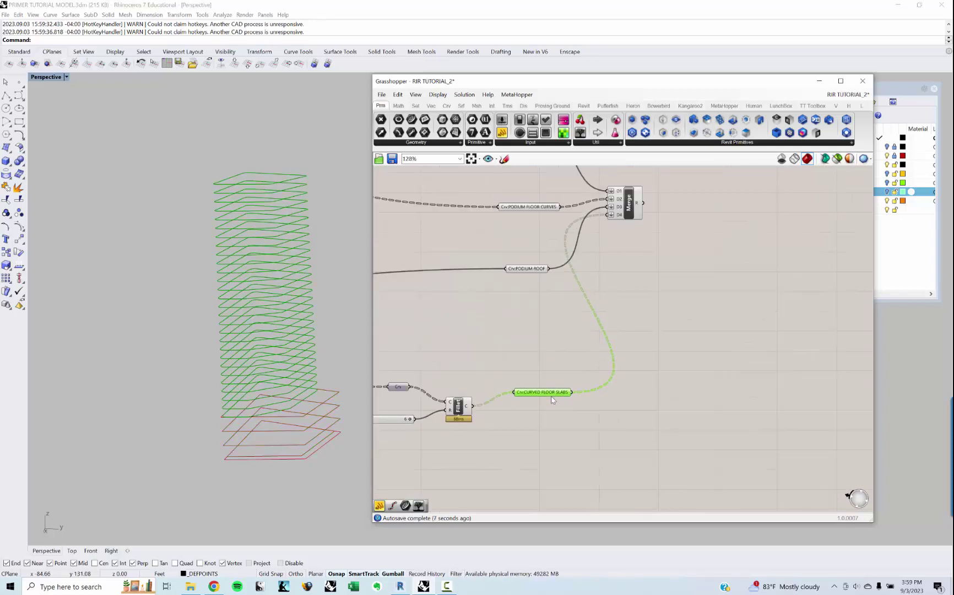
left_click(600, 394)
right_click_drag(621, 365, 615, 378)
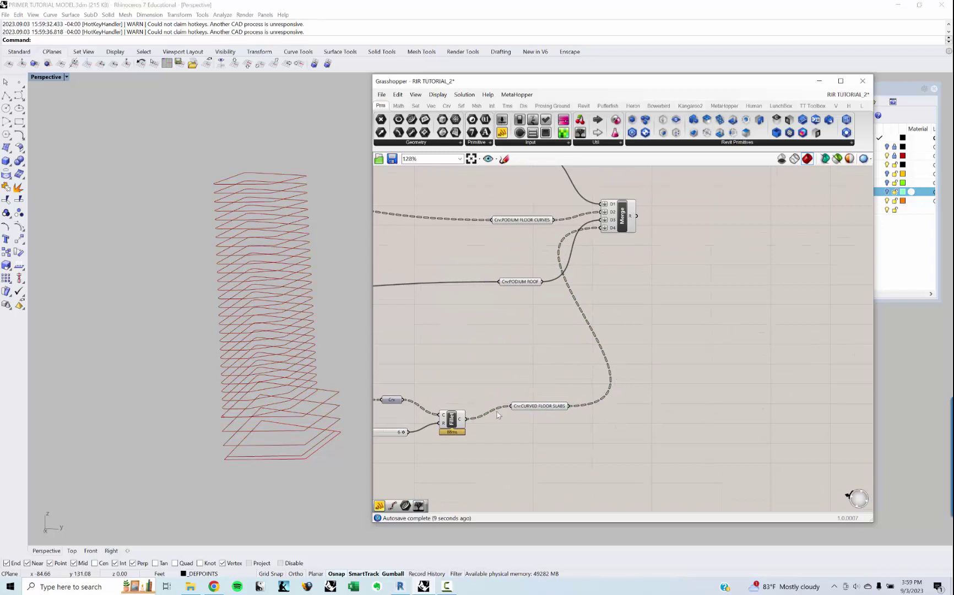
left_click(530, 407)
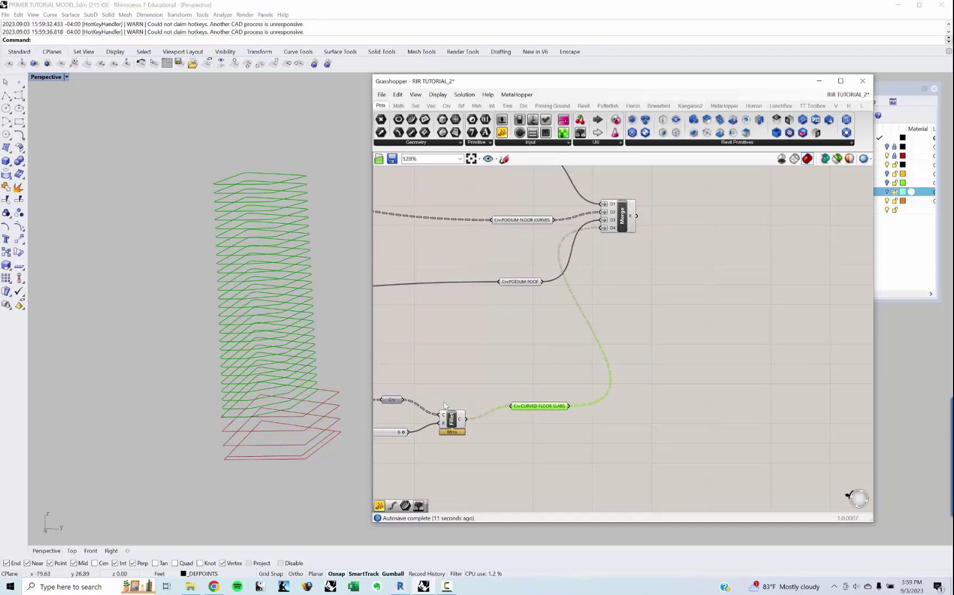
left_click(554, 409)
left_click_drag(553, 410, 549, 420)
left_click(473, 421)
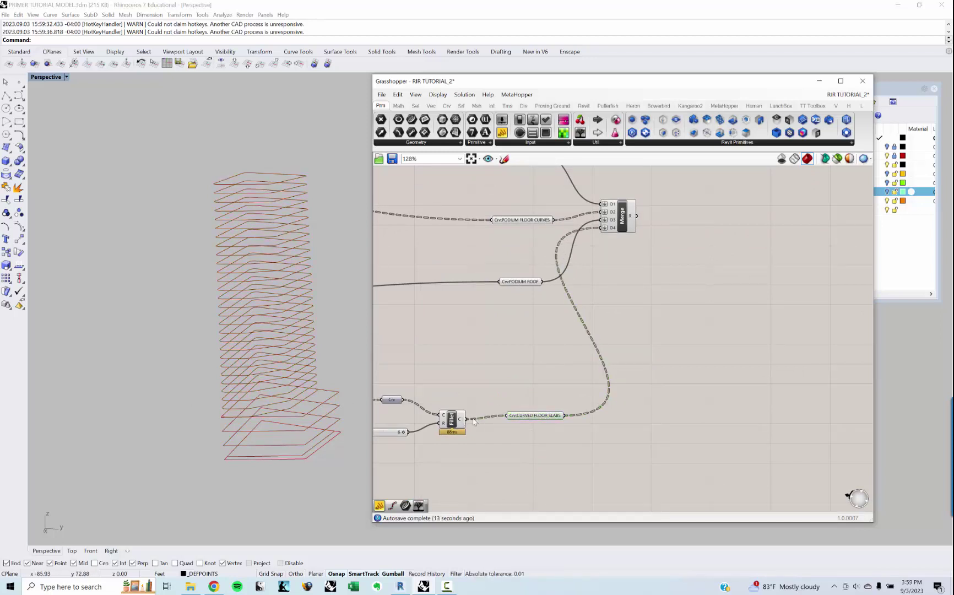
Step: Flatten the CURVED FLOOR SLABS curve parameter and nudge it level with the Fillet component
right_click(461, 422)
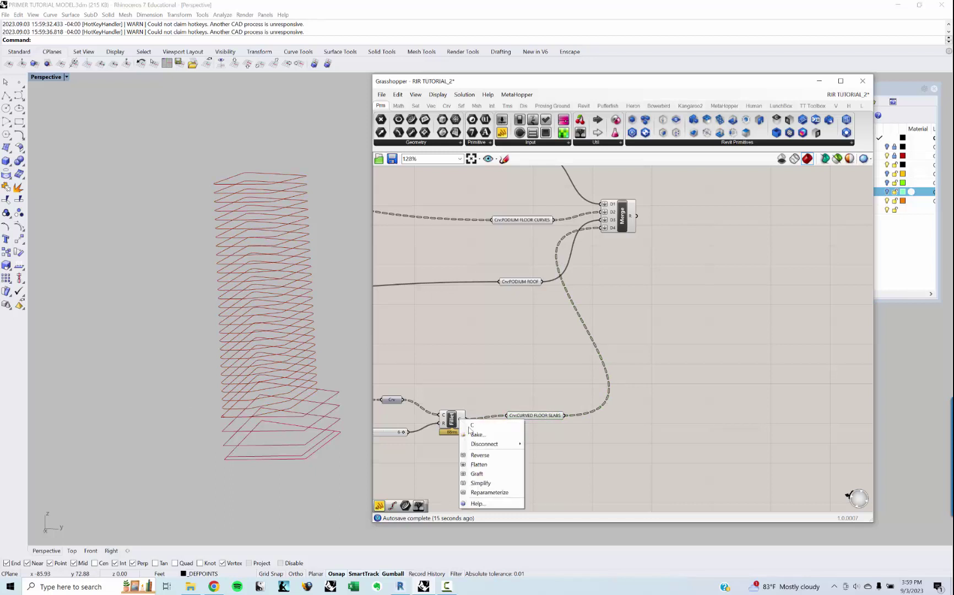
left_click(559, 430)
left_click(551, 416)
right_click(555, 416)
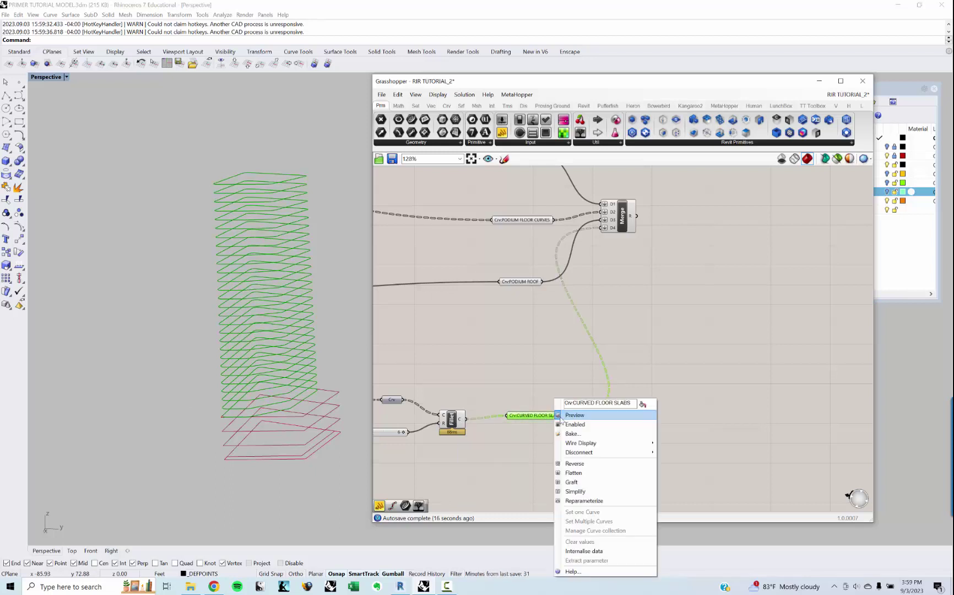
left_click(575, 463)
left_click(554, 424)
left_click_drag(545, 421, 538, 427)
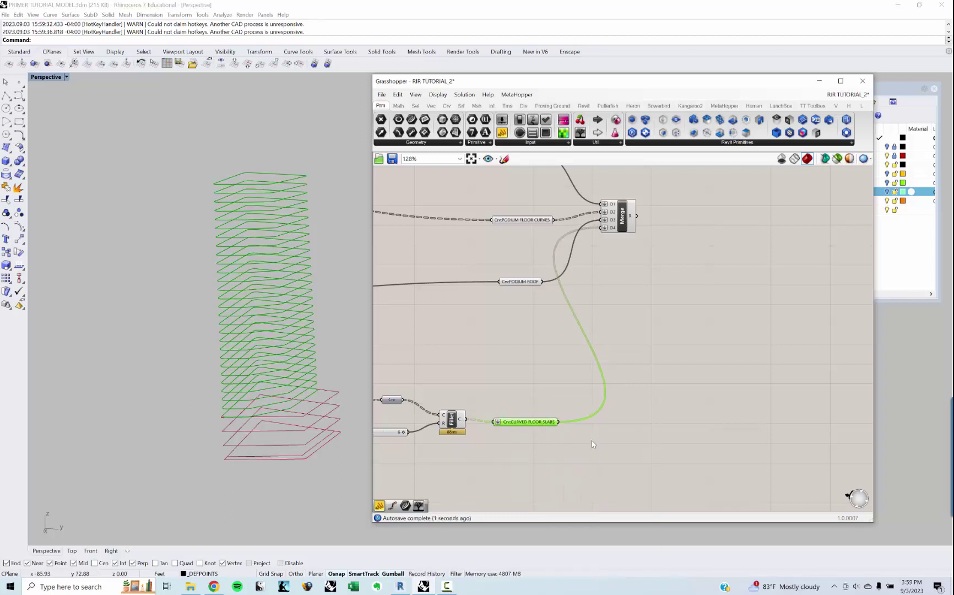
Step: Add a Split List component beside the CURVED FLOOR SLABS parameter and connect the slab curves to its list input L
double_click(592, 441)
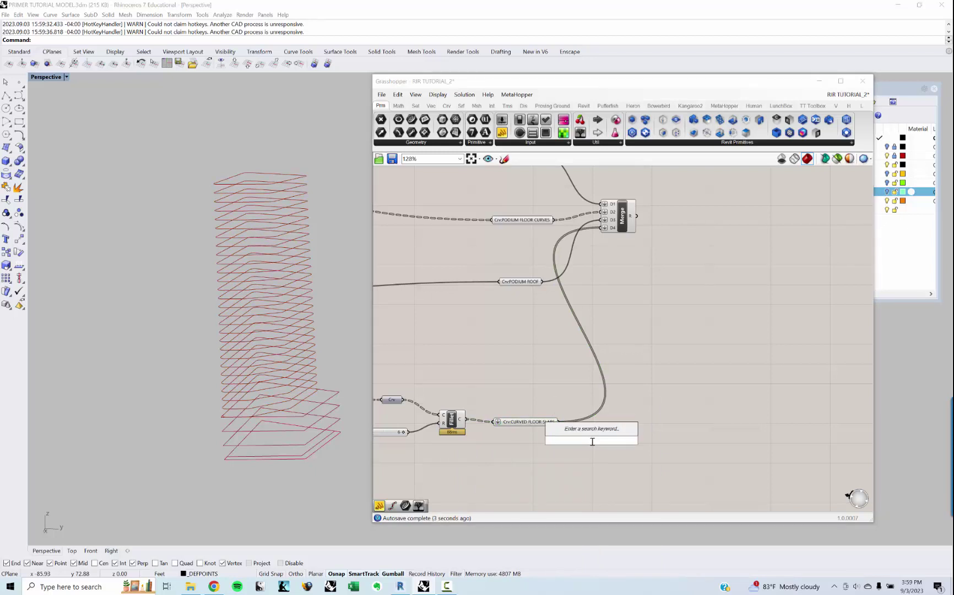
type("SPLI")
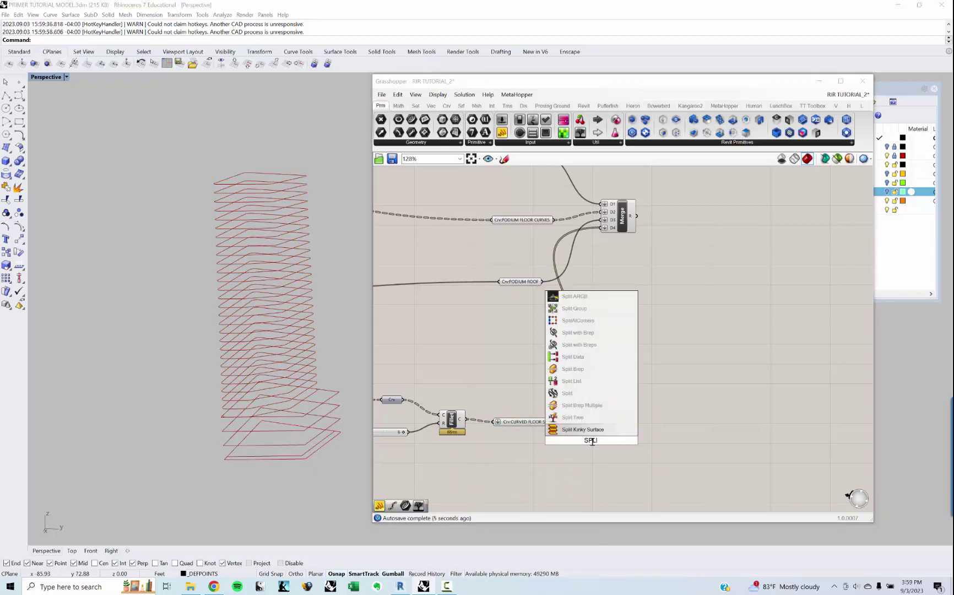
type("T LI")
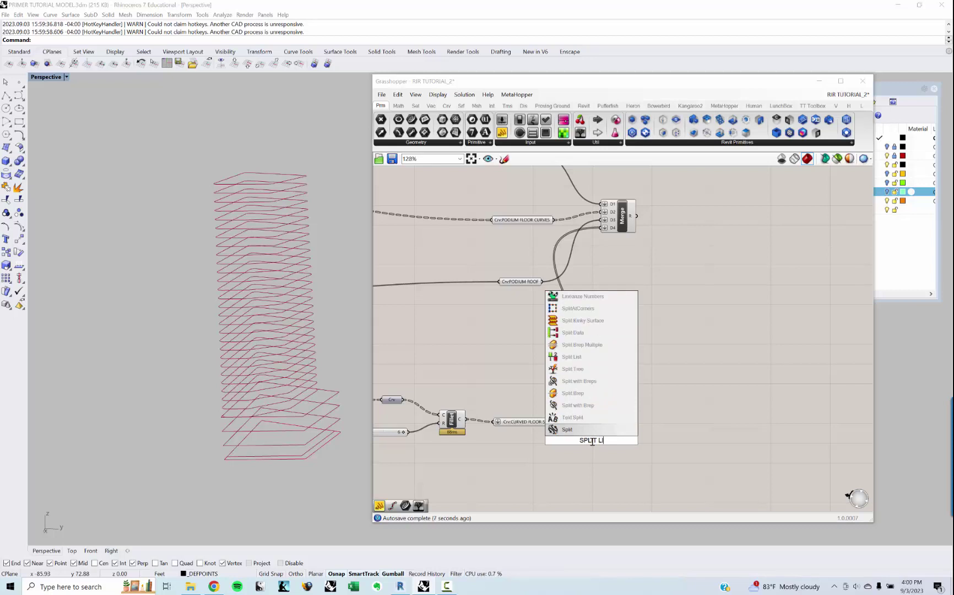
type("ST")
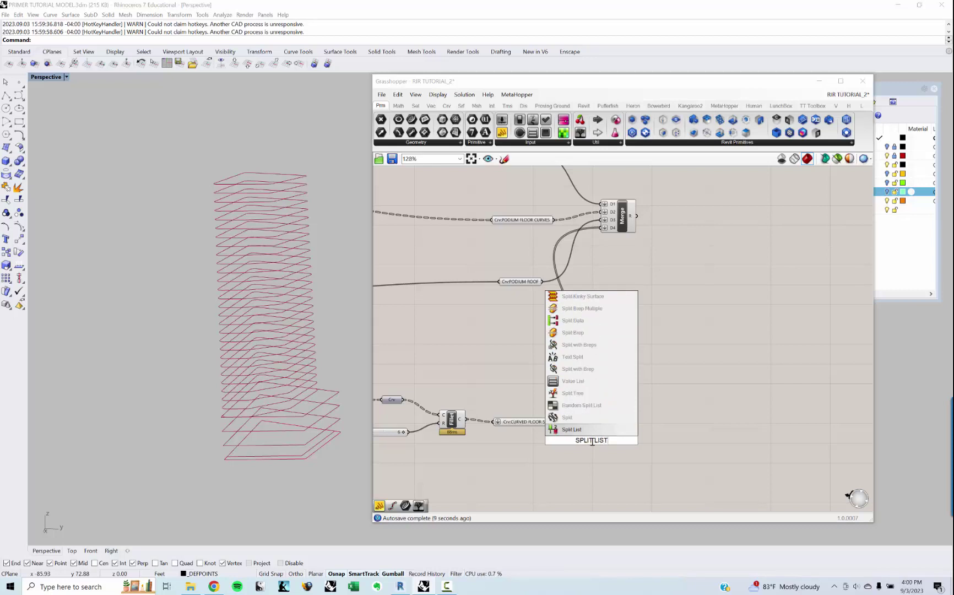
key("Return")
scroll(585, 440, "up", 1)
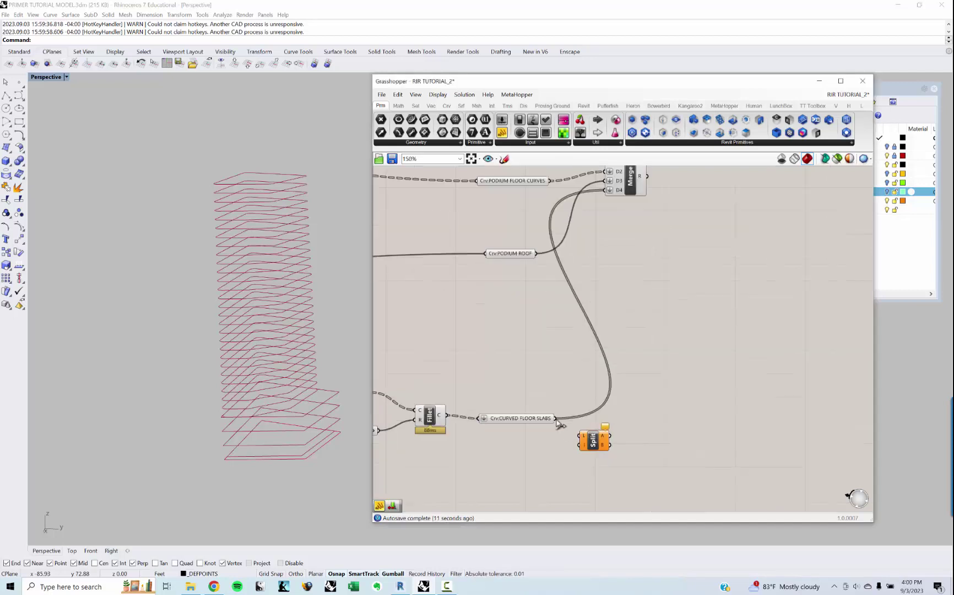
left_click_drag(559, 422, 579, 436)
Step: Add a Panel containing 1, shrink it, and connect it to the Split List component's index input
double_click(559, 459)
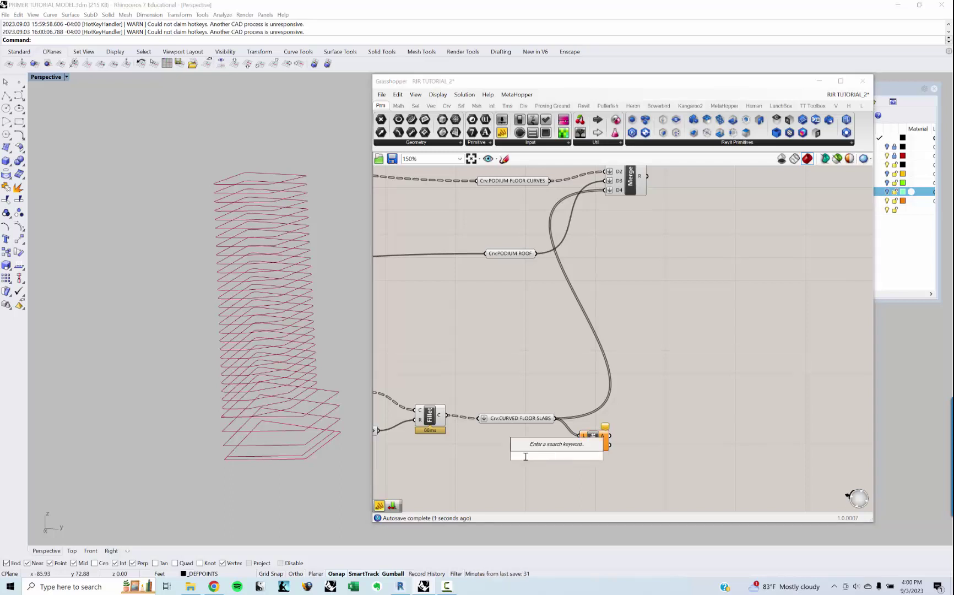
type("PAN")
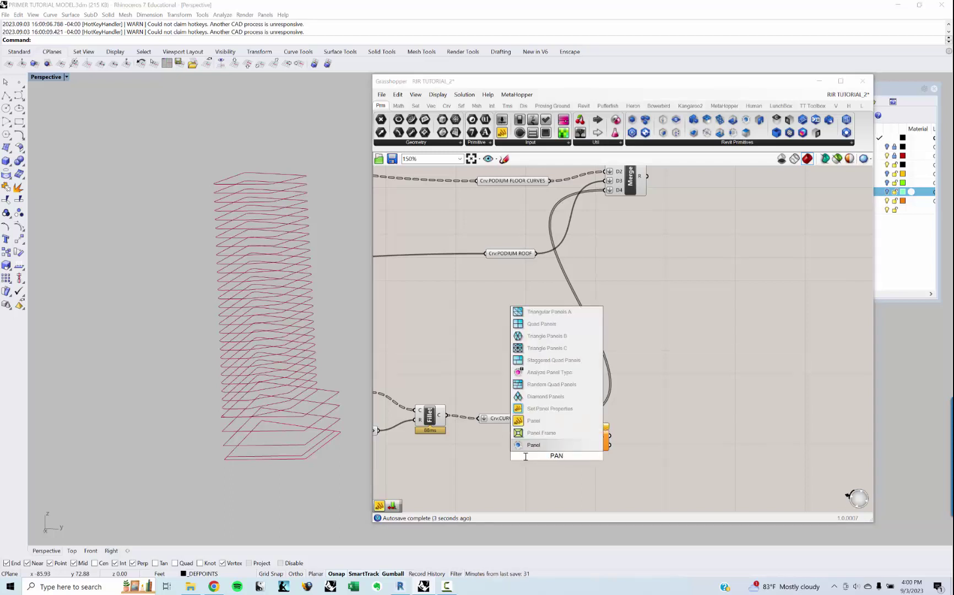
key("Return")
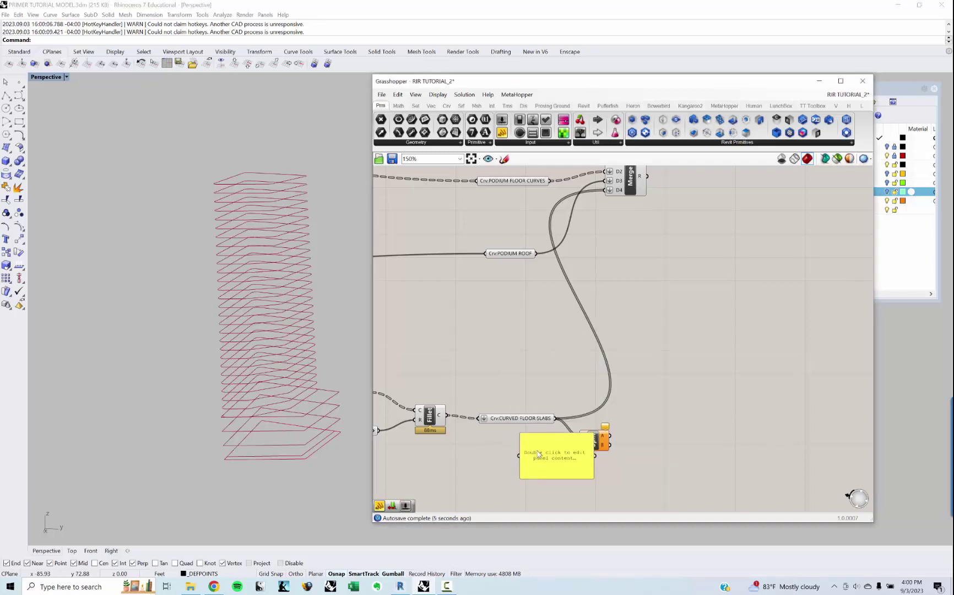
double_click(539, 454)
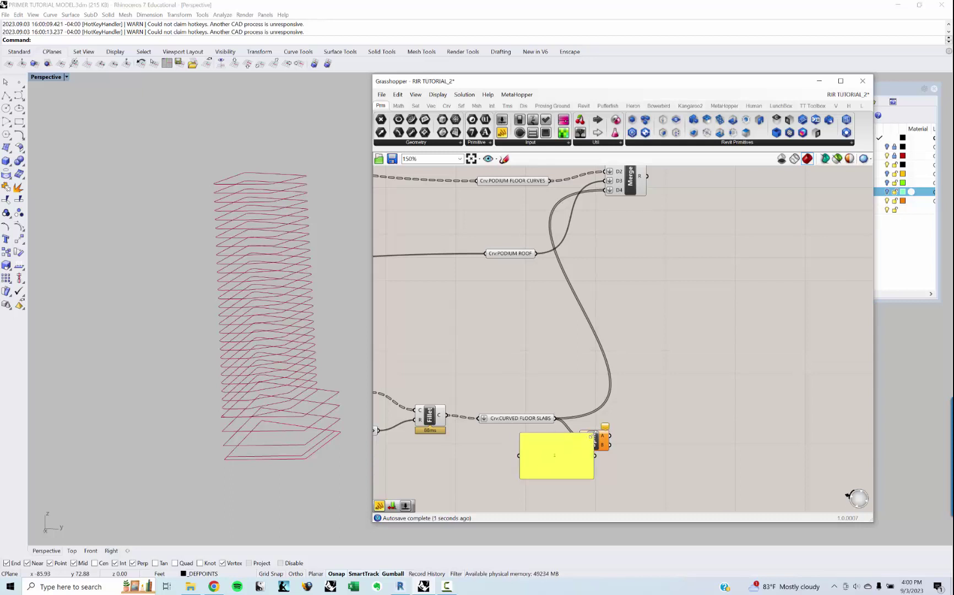
left_click(554, 465)
left_click_drag(548, 468, 580, 445)
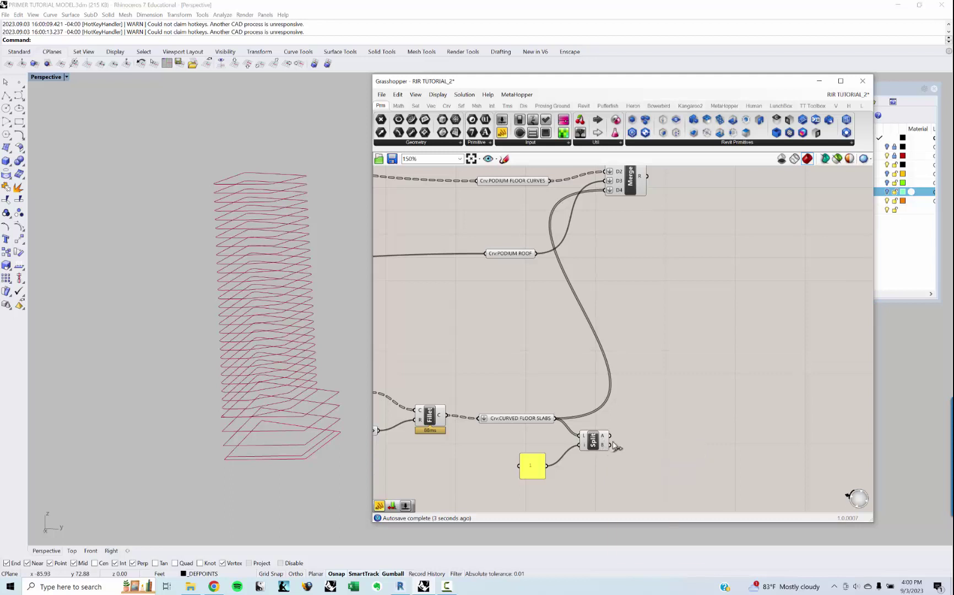
Step: Replace the CURVED FLOOR SLABS connection at Merge D4 with Split List output B, and inspect the tower base curves in the viewport
left_click_drag(612, 445, 609, 190)
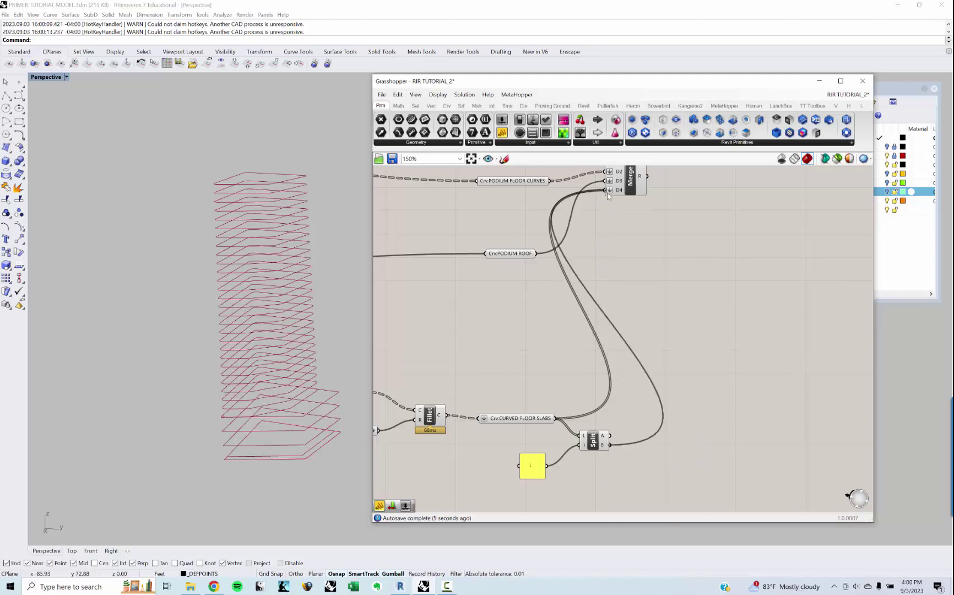
left_click(628, 188)
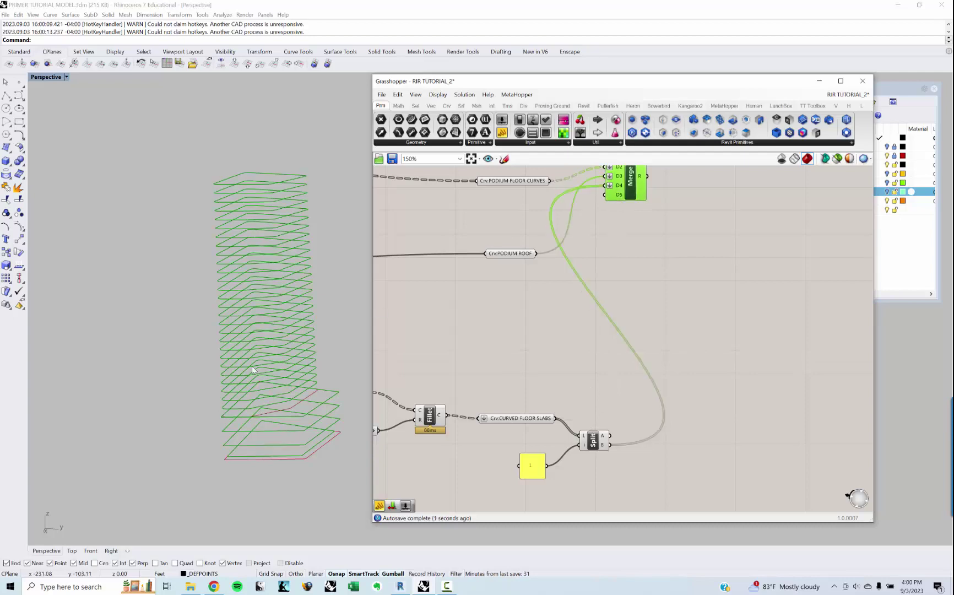
scroll(253, 370, "up", 5)
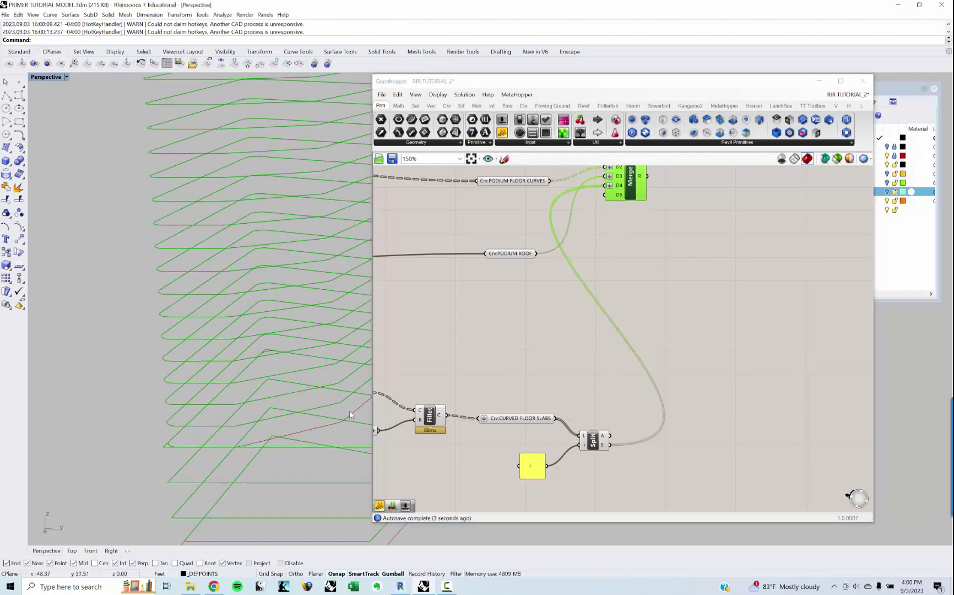
scroll(273, 423, "down", 5)
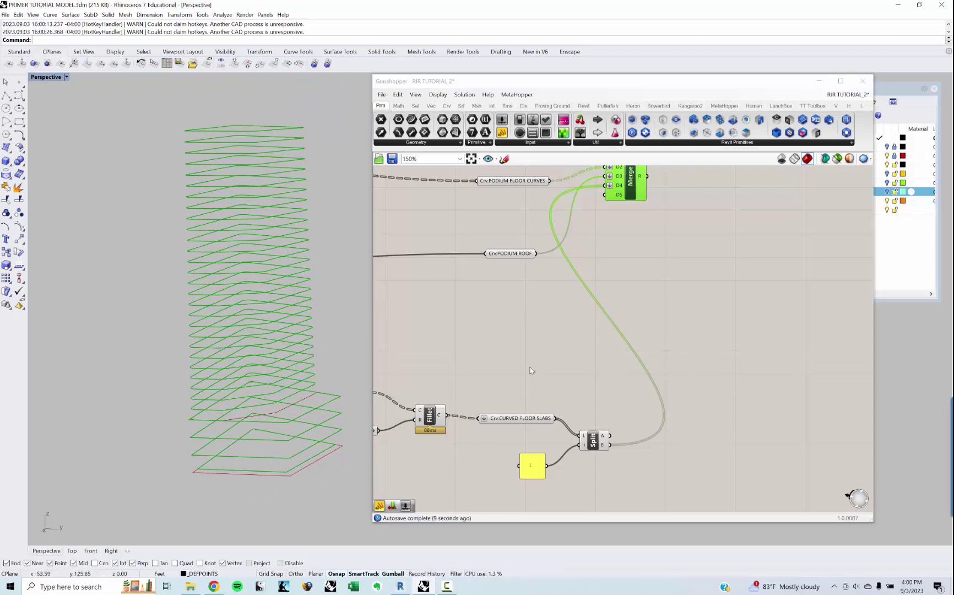
Step: Move the Merge component farther from the curve parameters, and tidy the CURVED FLOOR SLABS parameter and the index panel beside Split List
scroll(581, 337, "down", 4)
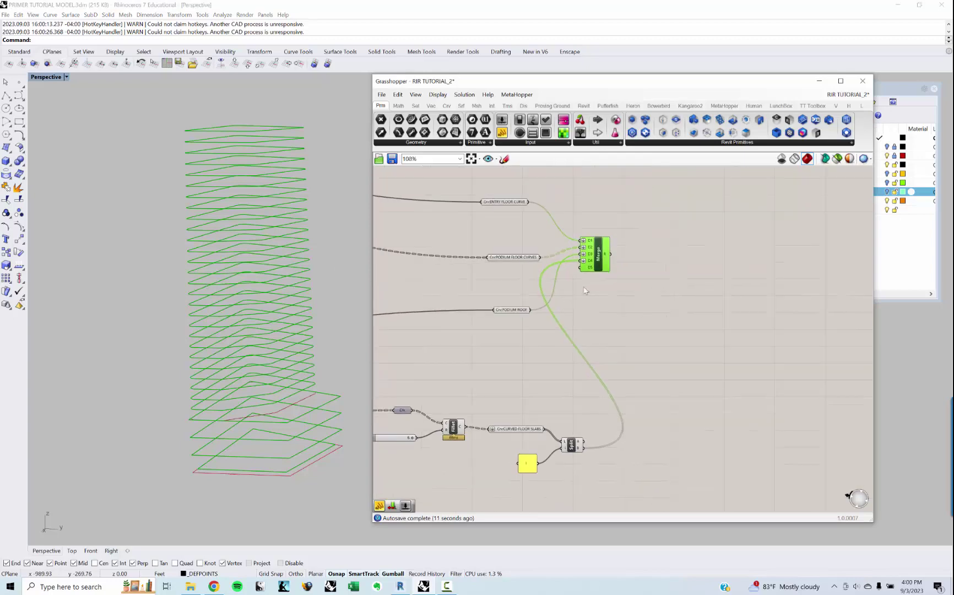
left_click_drag(597, 263, 685, 259)
right_click_drag(602, 299, 640, 314)
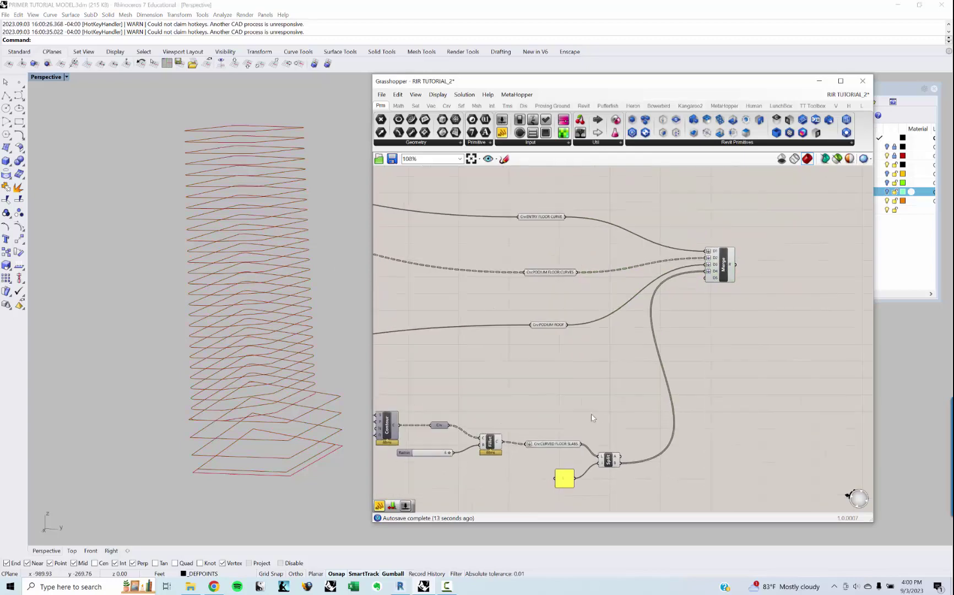
left_click(549, 445)
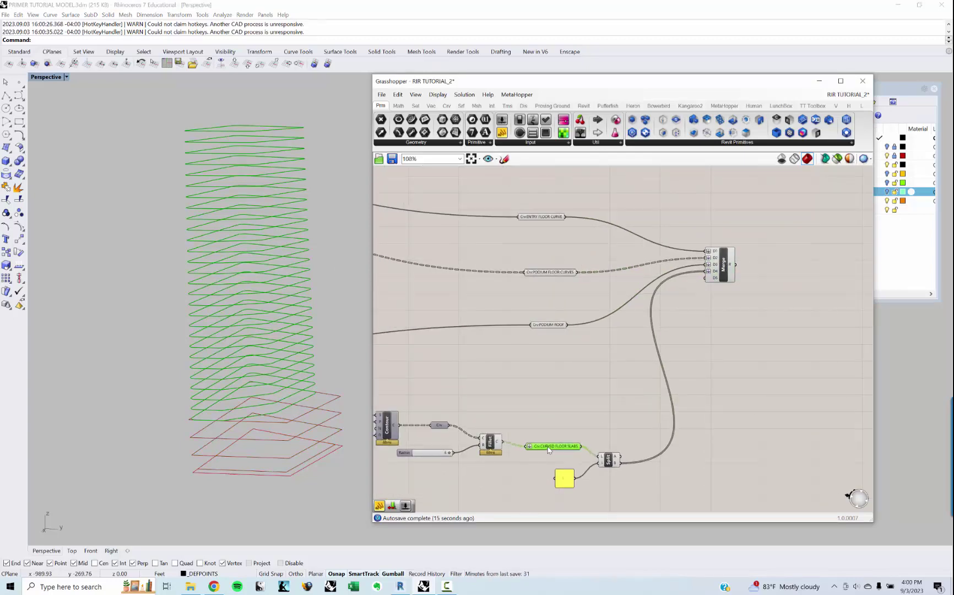
scroll(571, 481, "up", 2)
left_click_drag(568, 481, 583, 454)
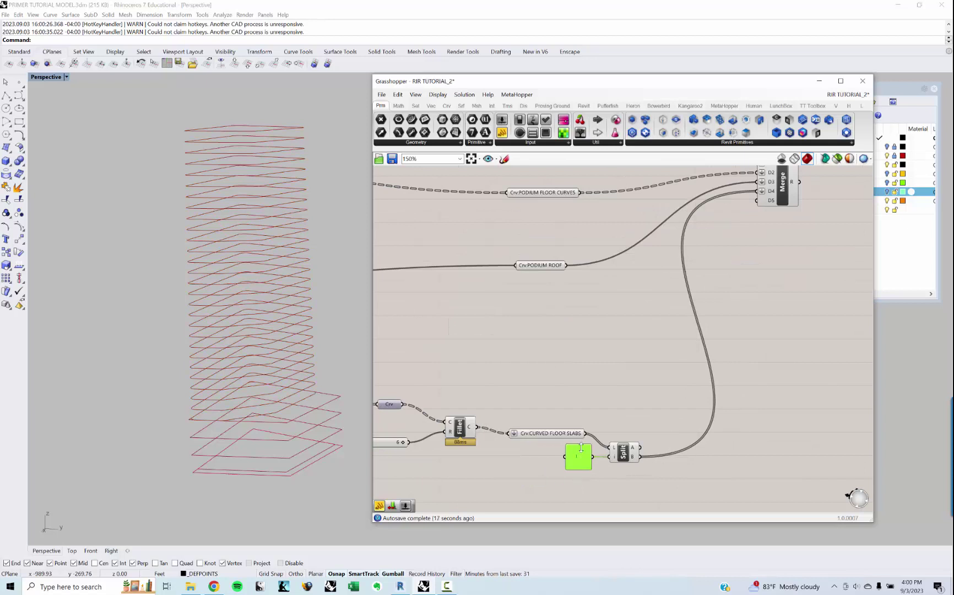
scroll(586, 375, "down", 3)
right_click_drag(586, 375, 609, 363)
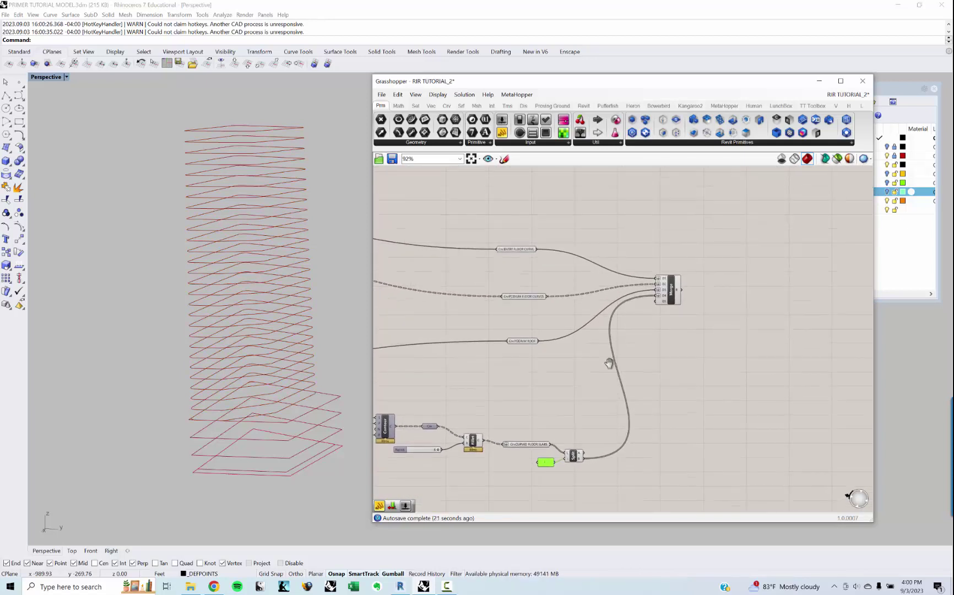
Step: Select the Merge component to check which floor curves it contains in the viewport, and nudge it slightly
scroll(674, 290, "up", 2)
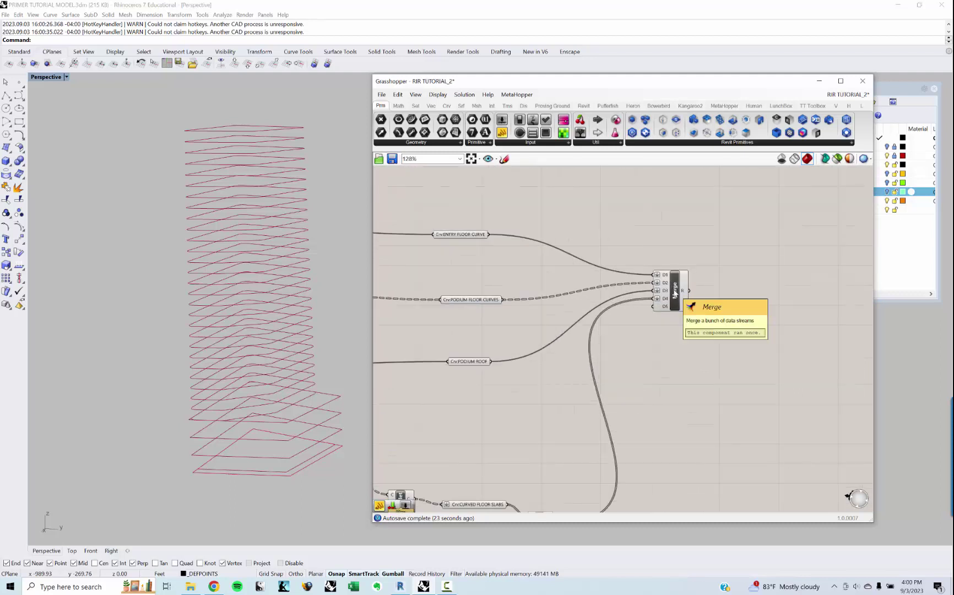
left_click(675, 293)
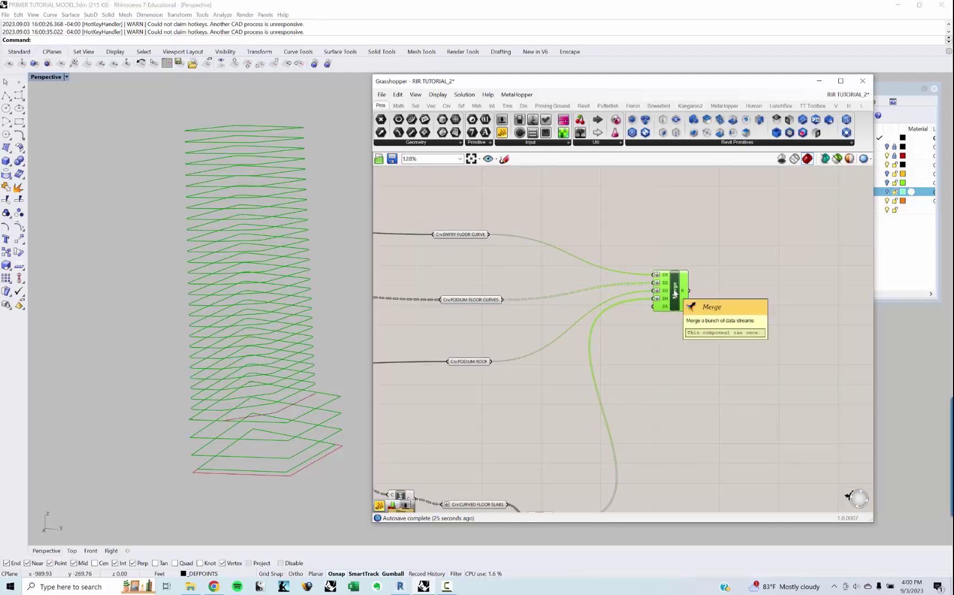
right_click_drag(716, 280, 634, 333)
scroll(708, 303, "down", 3)
scroll(726, 283, "up", 4)
left_click_drag(638, 276, 640, 286)
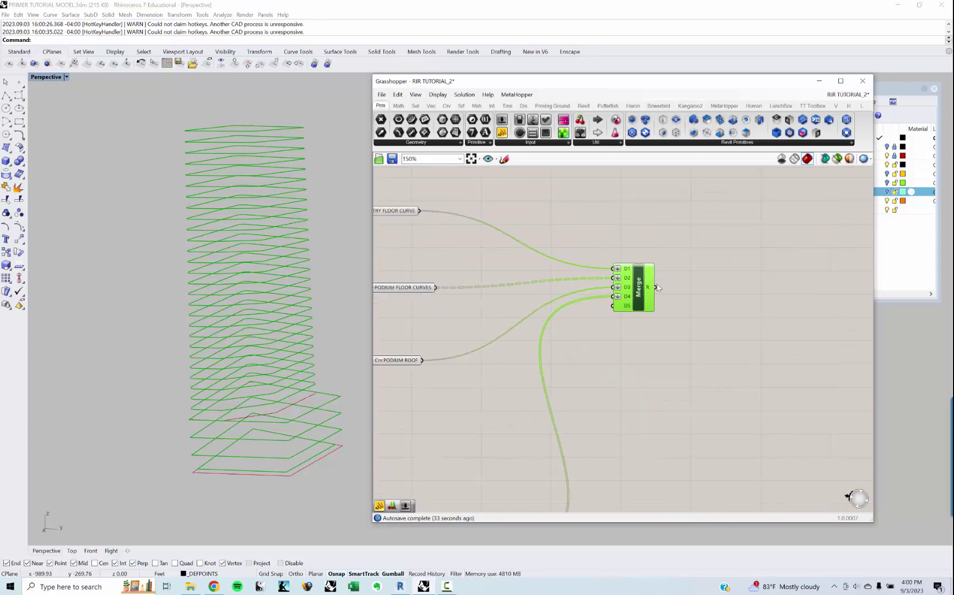